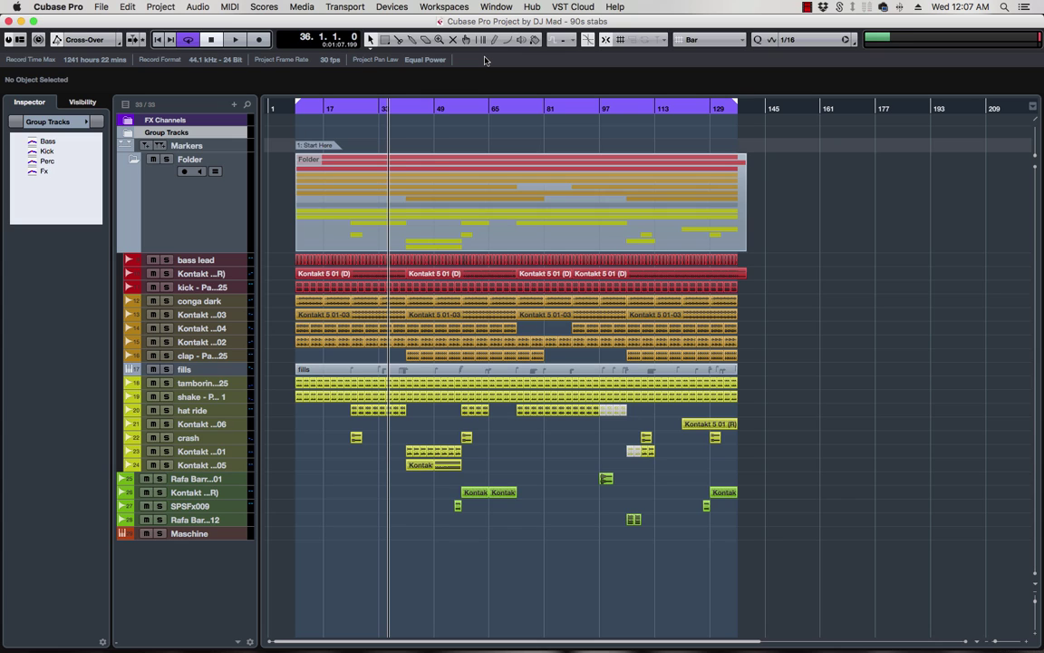
- Split the folder part at bars 33 and 37 and set the cycle range to that four-bar section
left_click(379, 111)
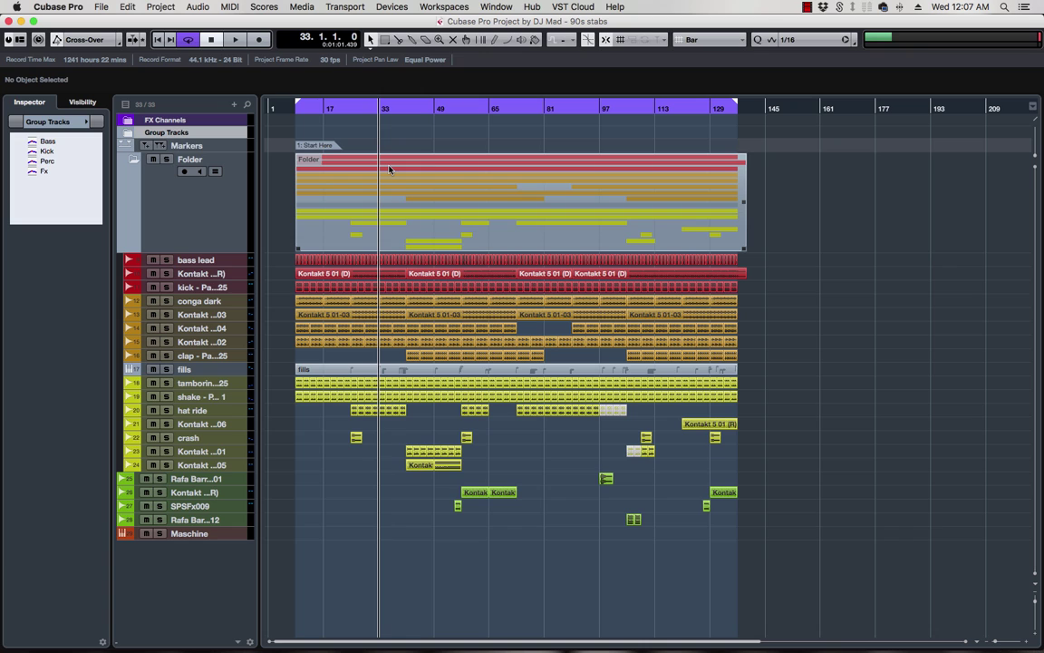
key("space")
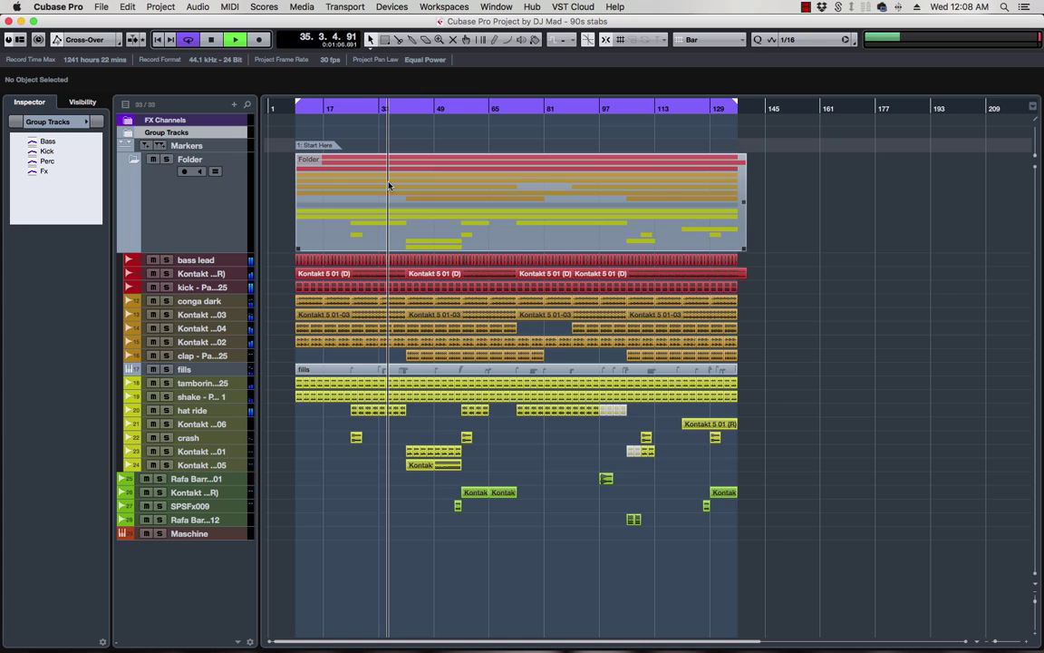
key("h")
key("h")
key("h")
key("h")
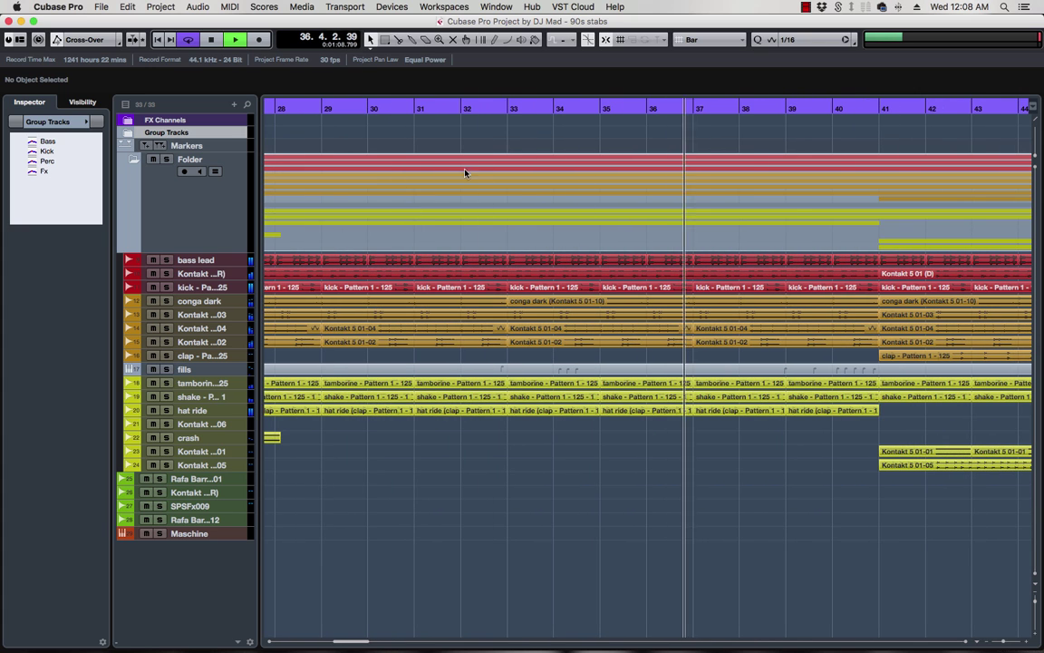
left_click(543, 109)
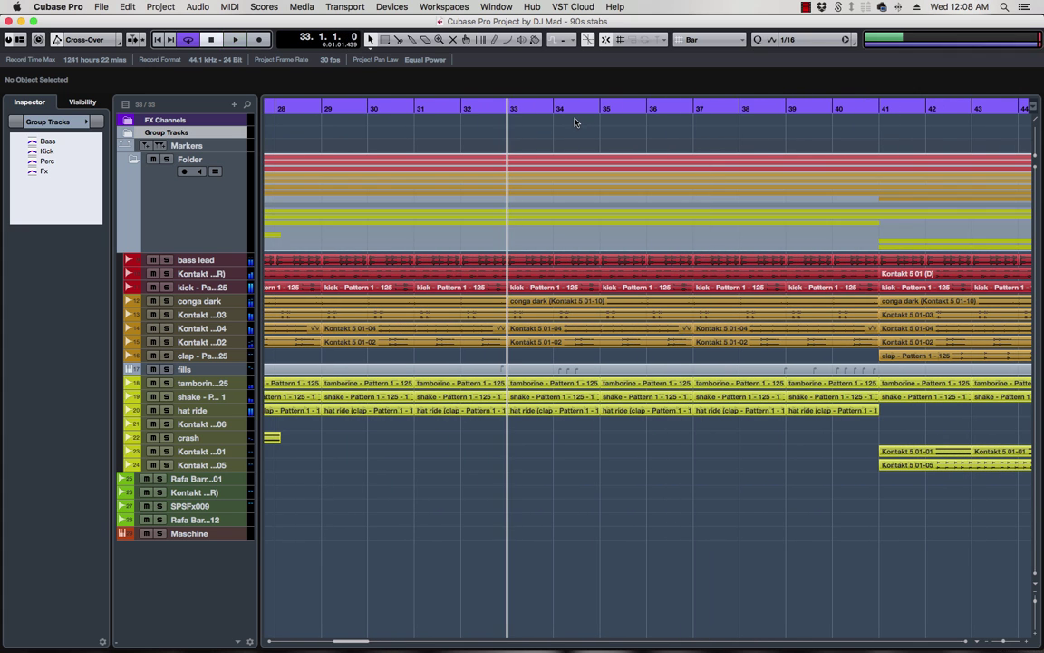
left_click(508, 179, "alt")
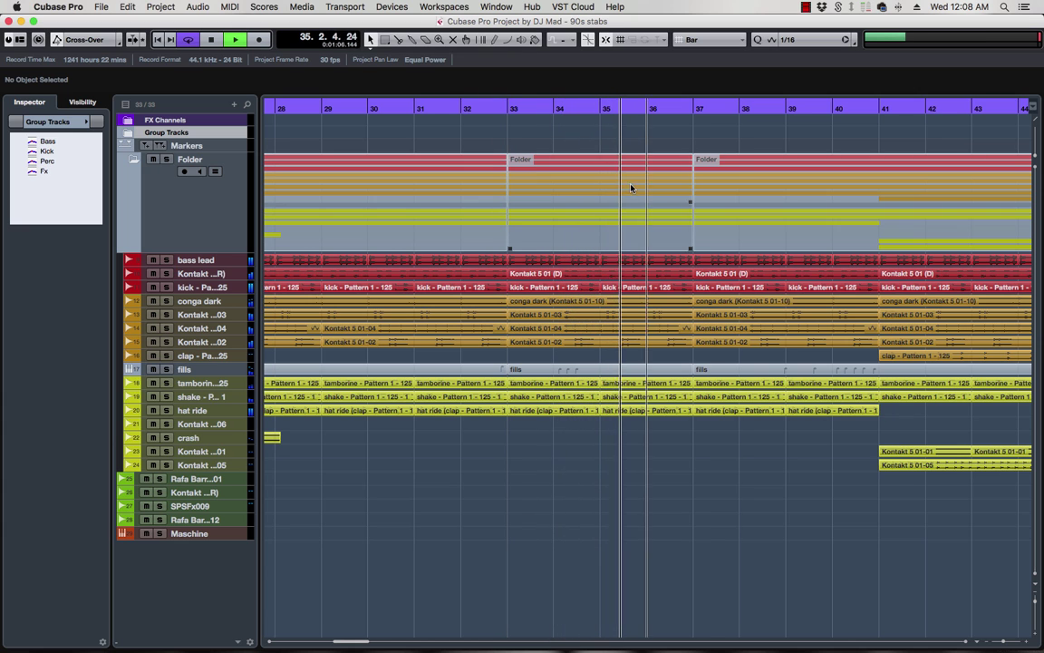
left_click(632, 187)
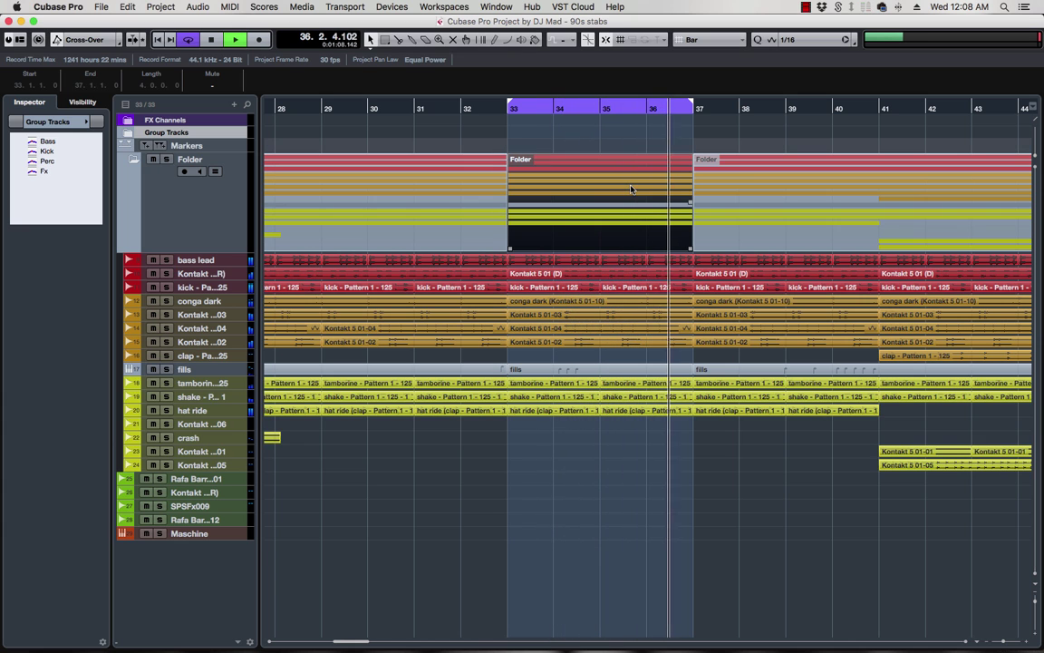
key("space")
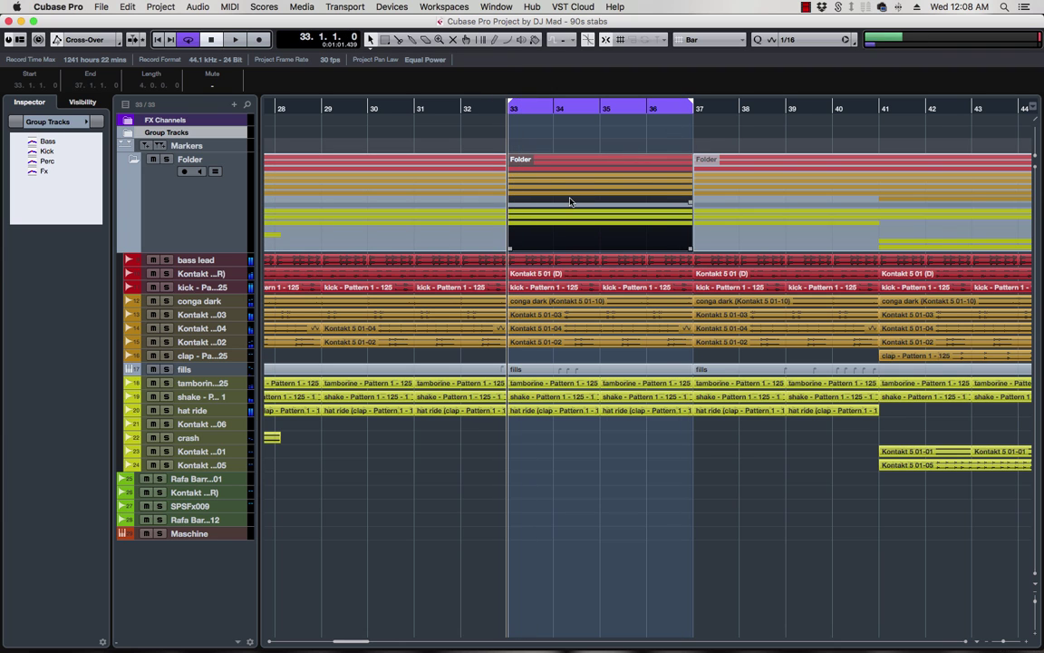
- Audition the kick track on its own from bar 33, with solo switched off again after listening
left_click(207, 261)
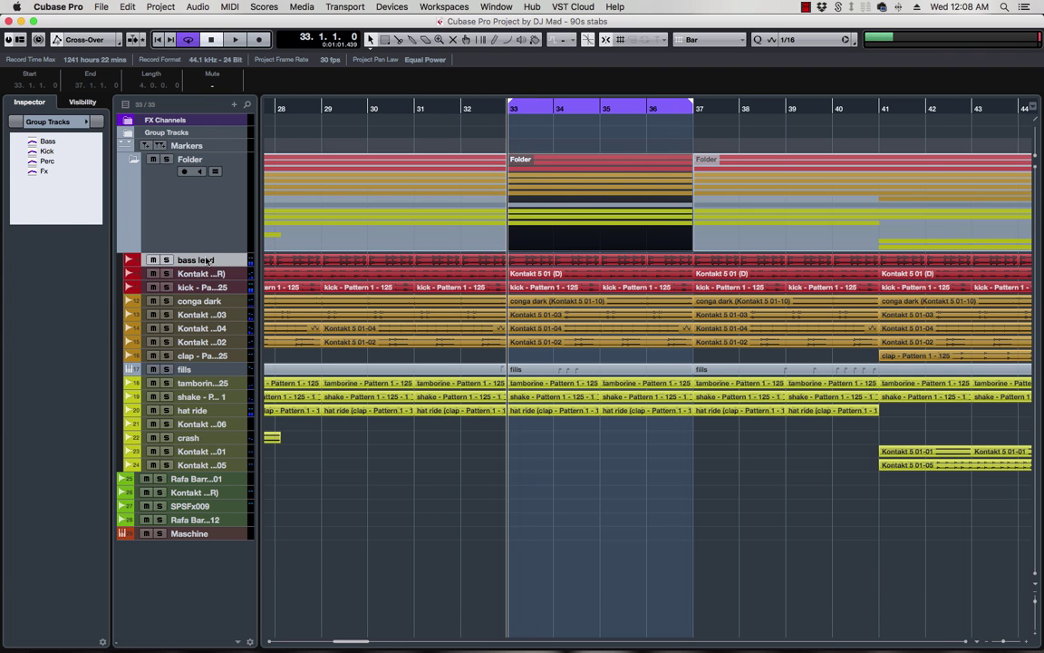
left_click(195, 395)
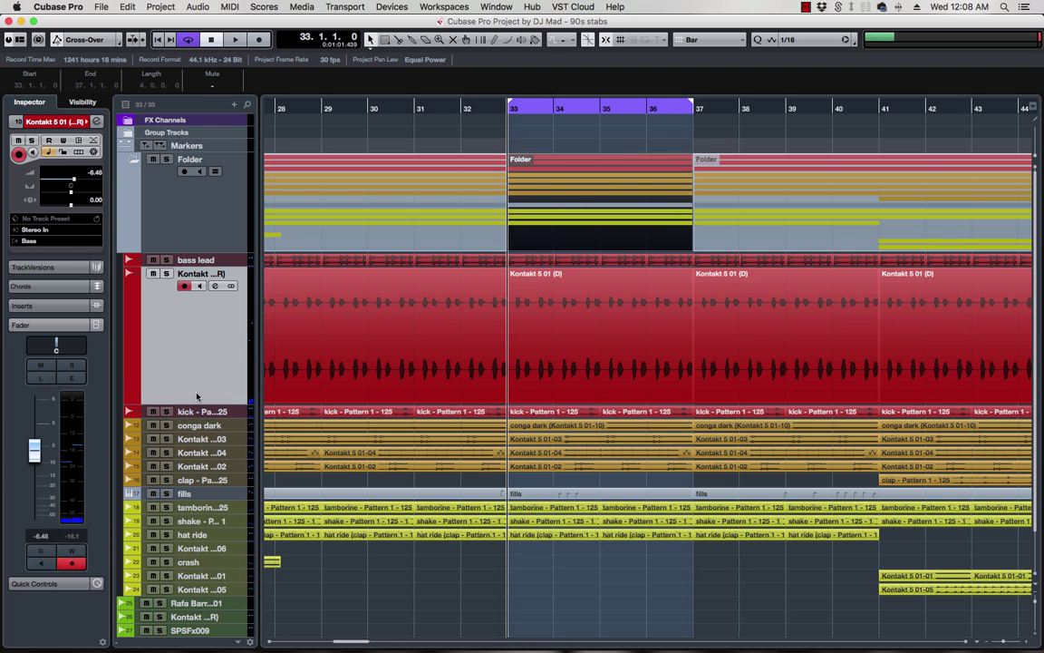
left_click(197, 415)
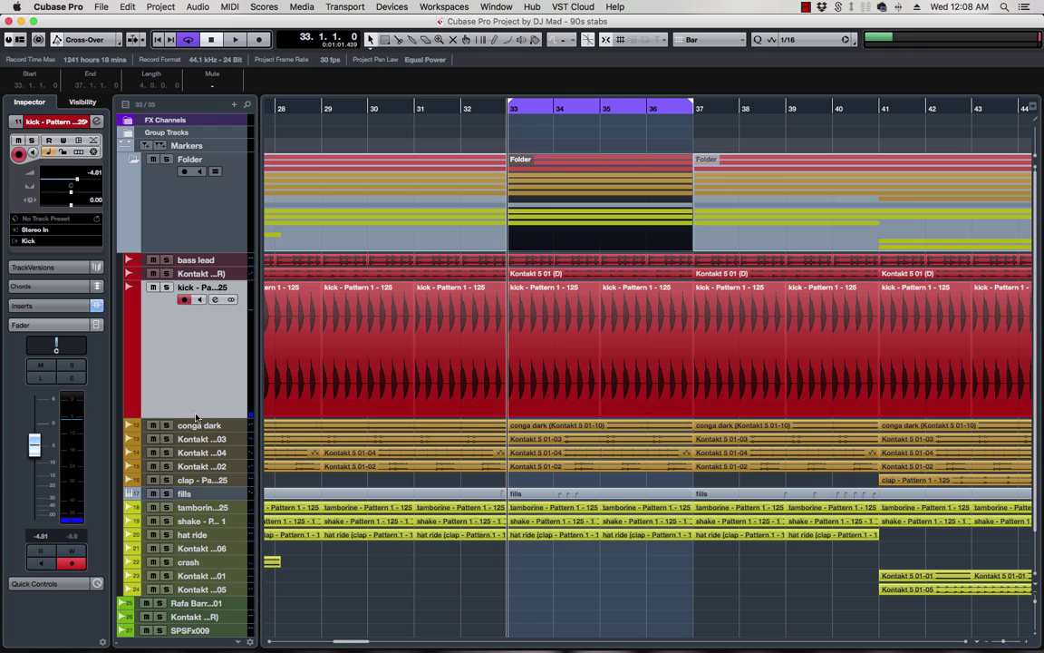
left_click(167, 288)
key("space")
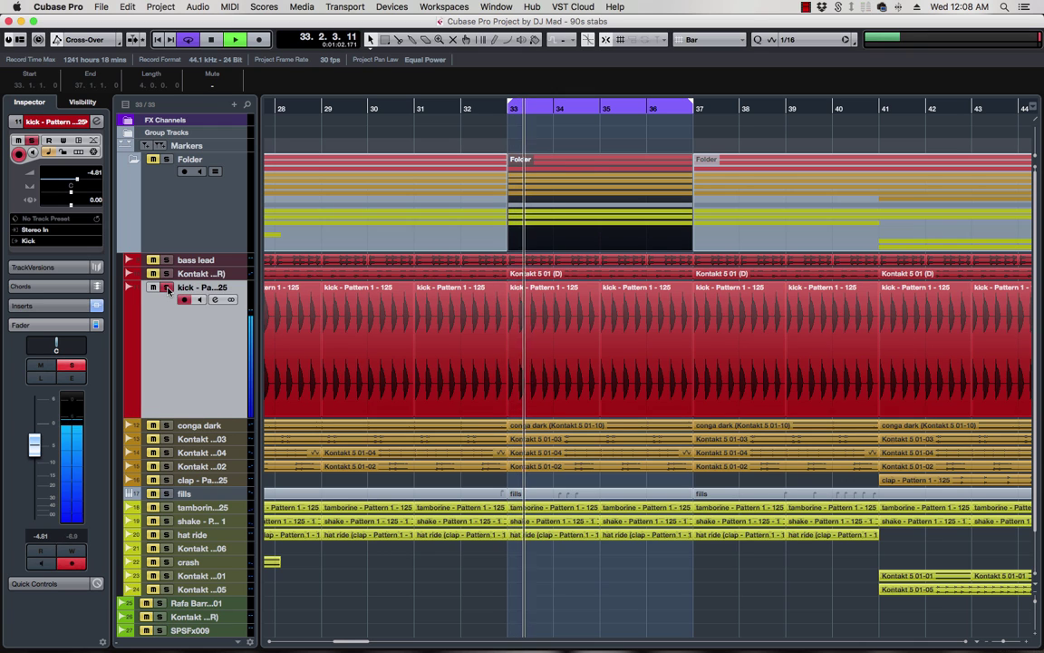
key("space")
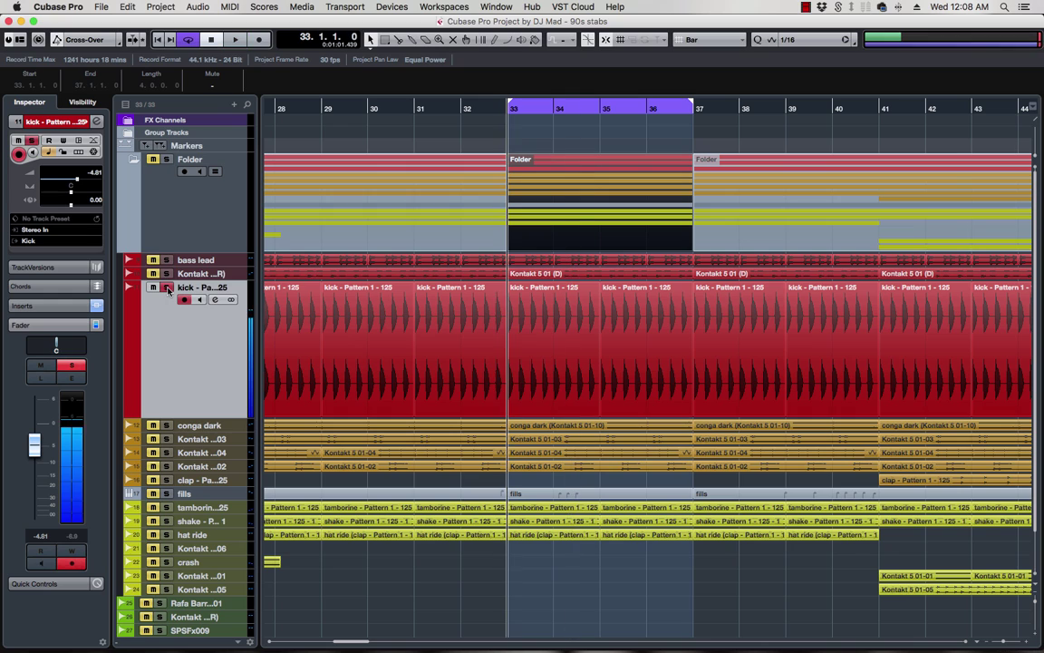
left_click(167, 287)
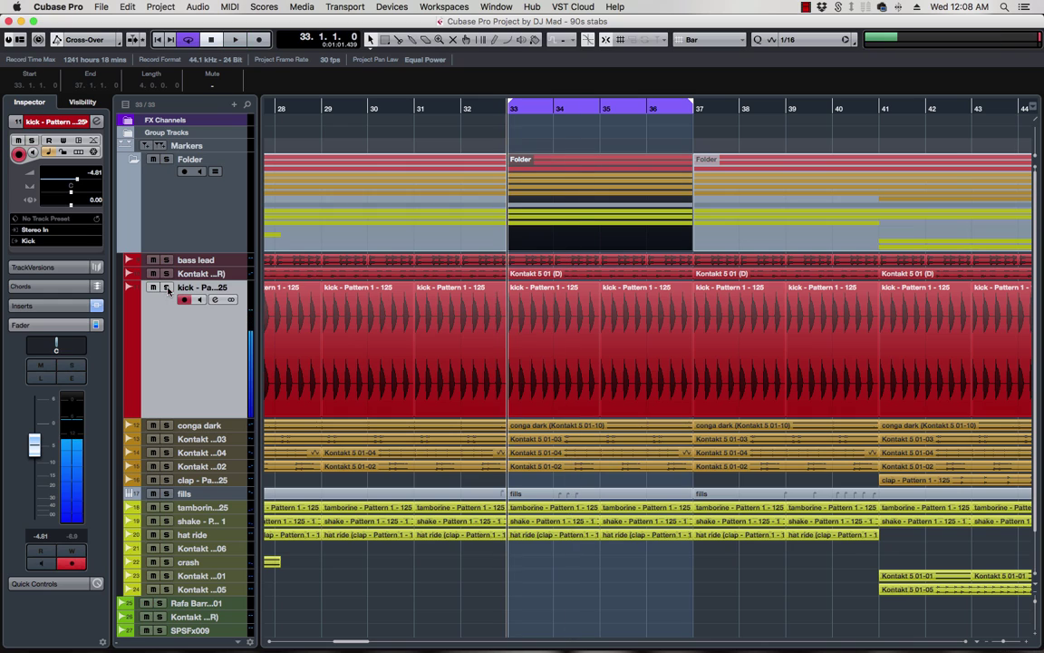
- Add one instrument track with the Kick 2 plug-in routed to Stereo Out, and reposition the plug-in window
right_click(202, 317)
mouse_move(358, 334)
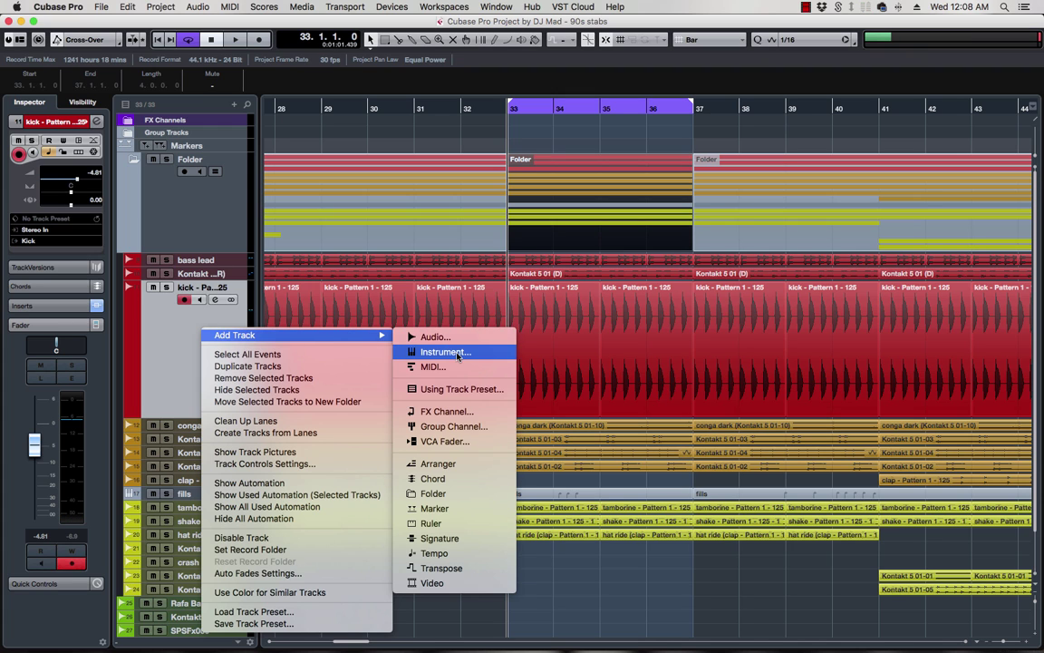
left_click(458, 352)
left_click(459, 200)
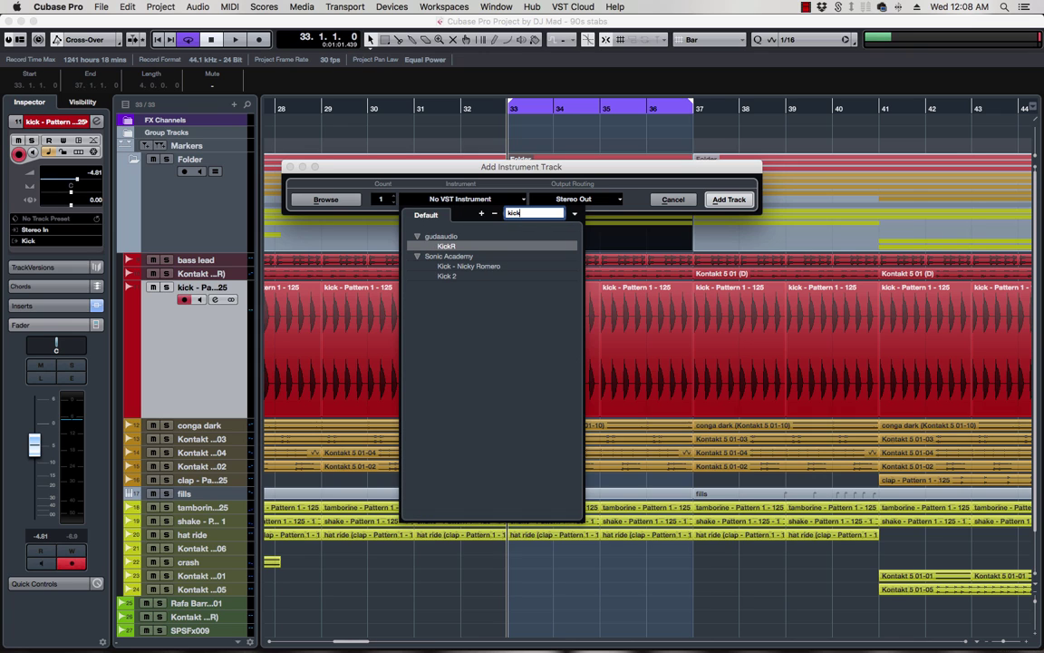
left_click(467, 277)
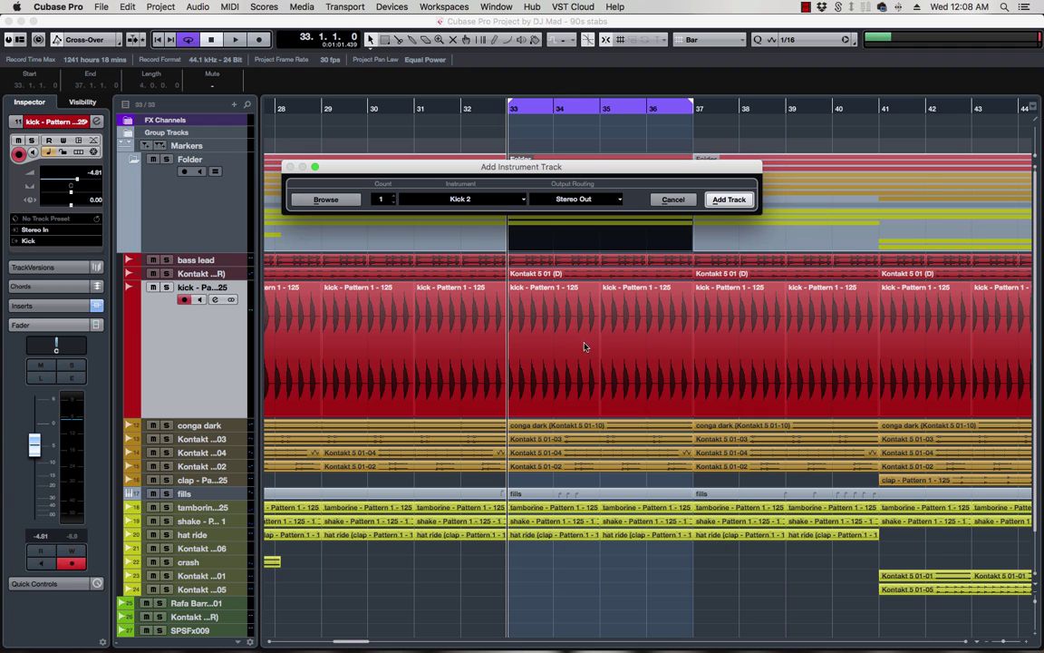
key("Return")
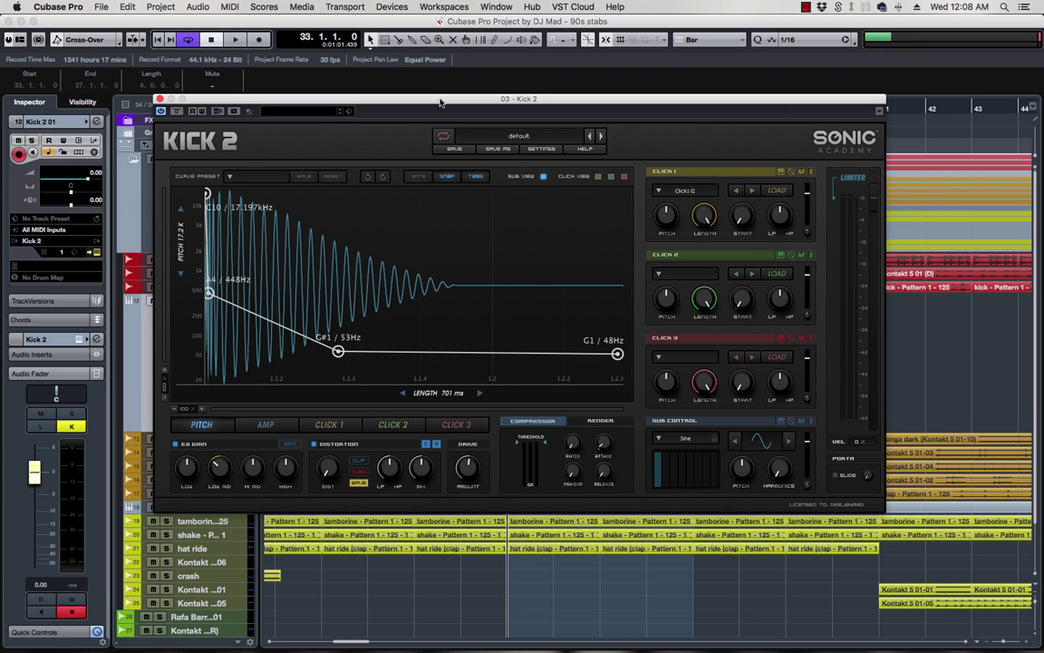
left_click_drag(441, 103, 472, 104)
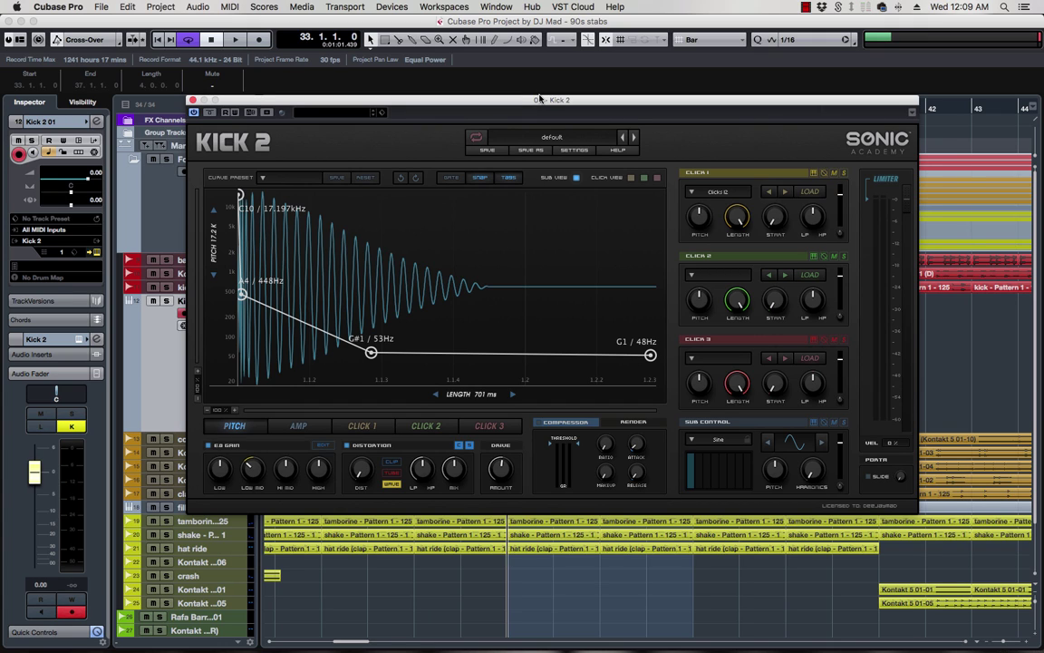
mouse_move(499, 100)
left_mouse_down()
mouse_move(524, 148)
mouse_move(530, 83)
mouse_move(473, 171)
mouse_move(522, 86)
mouse_move(495, 90)
left_mouse_up()
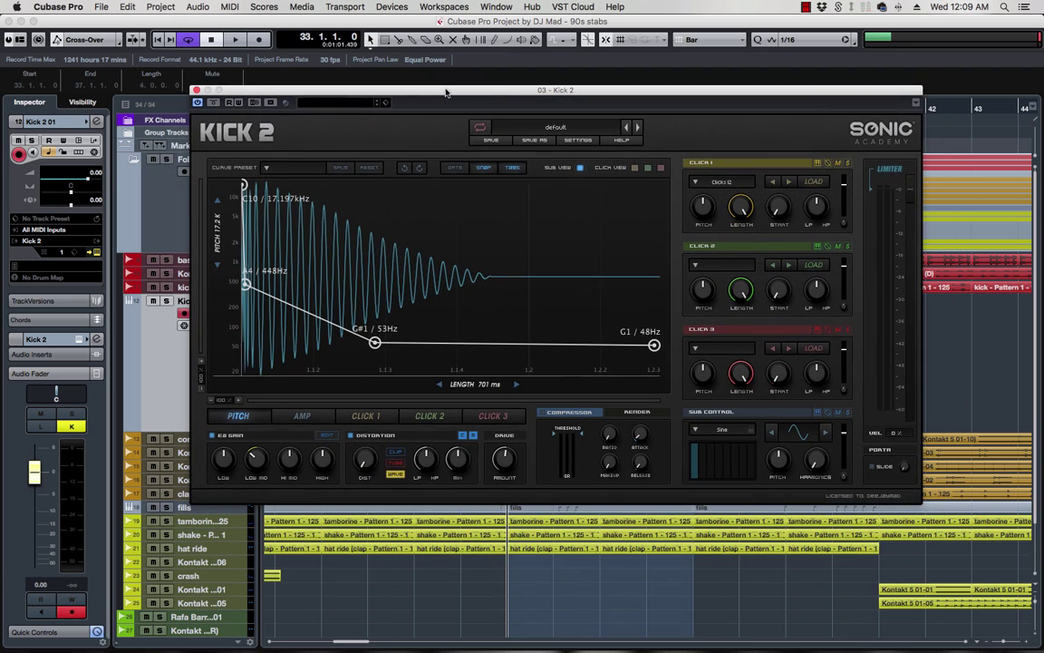
- Browse the factory preset categories and the user presets in Kick 2
left_click(559, 130)
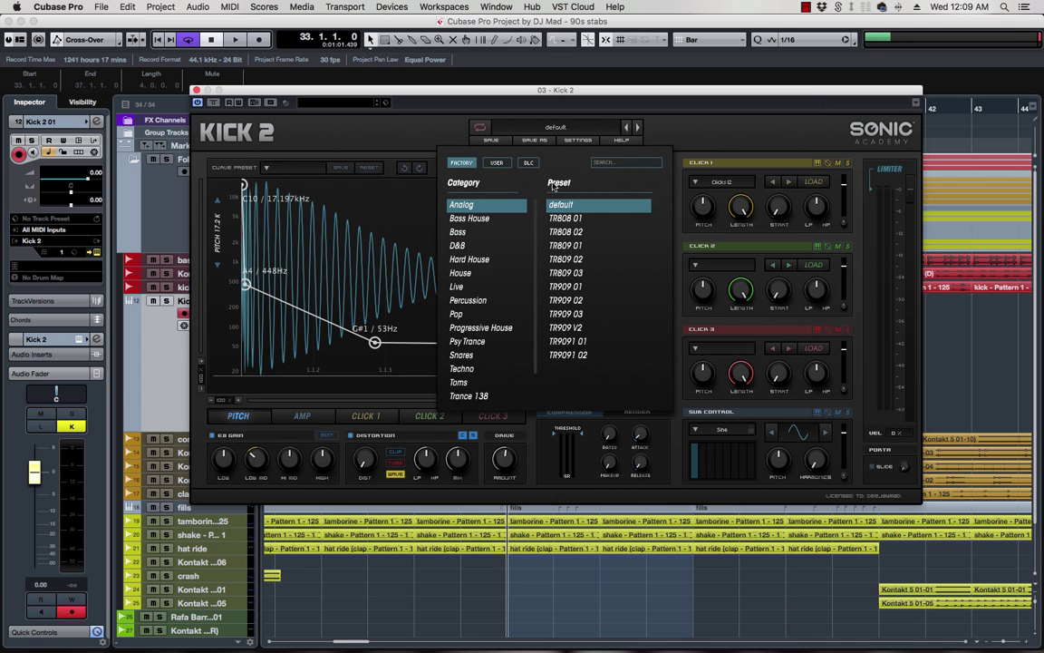
scroll(472, 244, "down", 2)
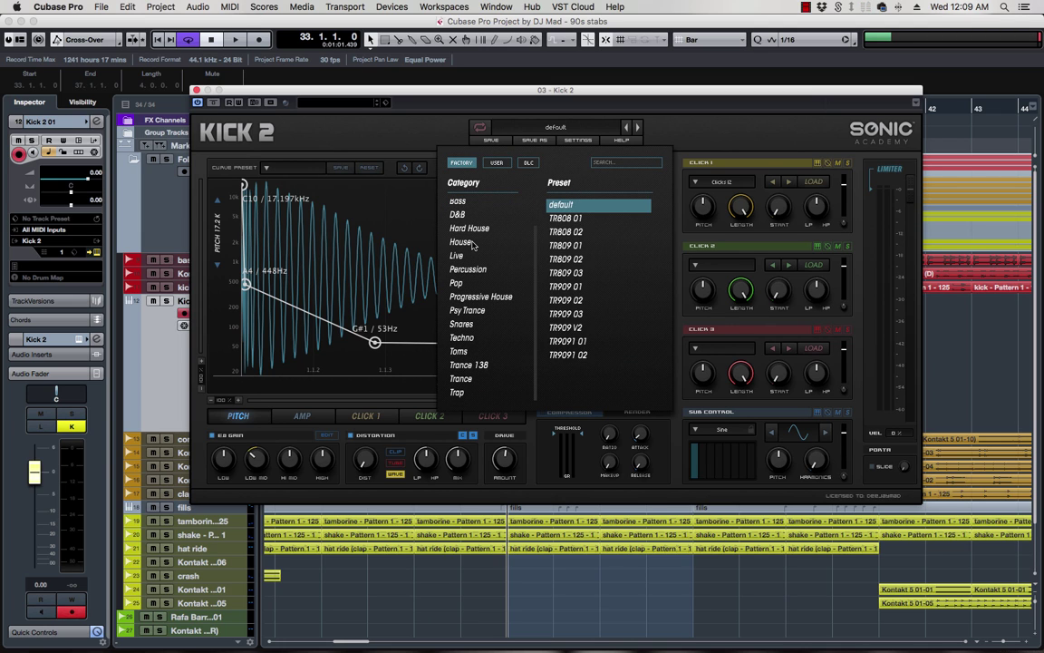
scroll(472, 244, "up", 2)
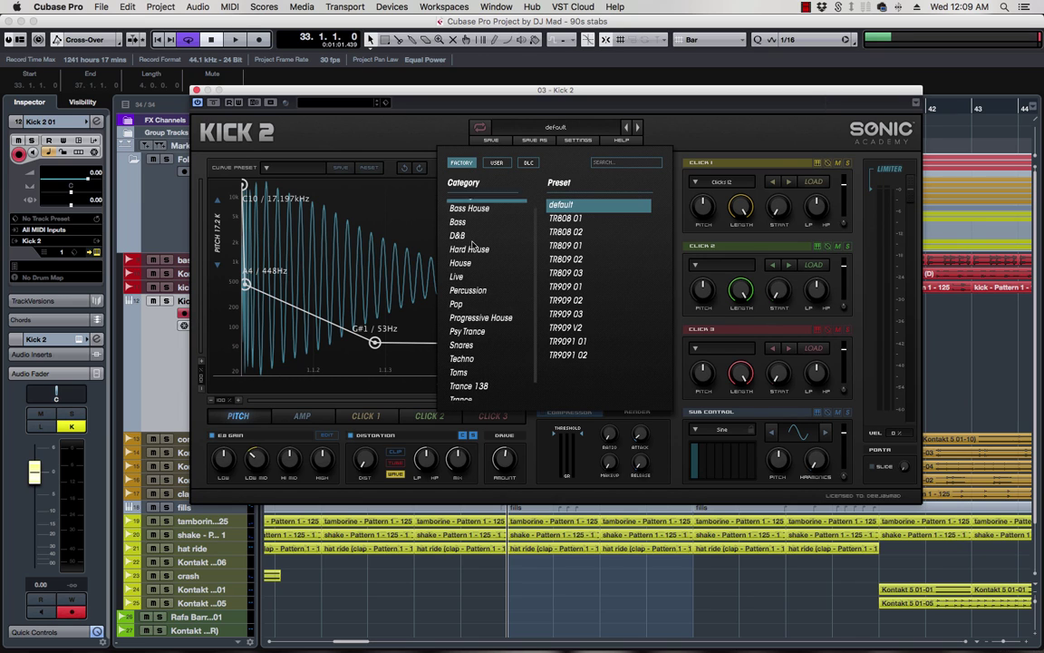
scroll(473, 245, "up", 1)
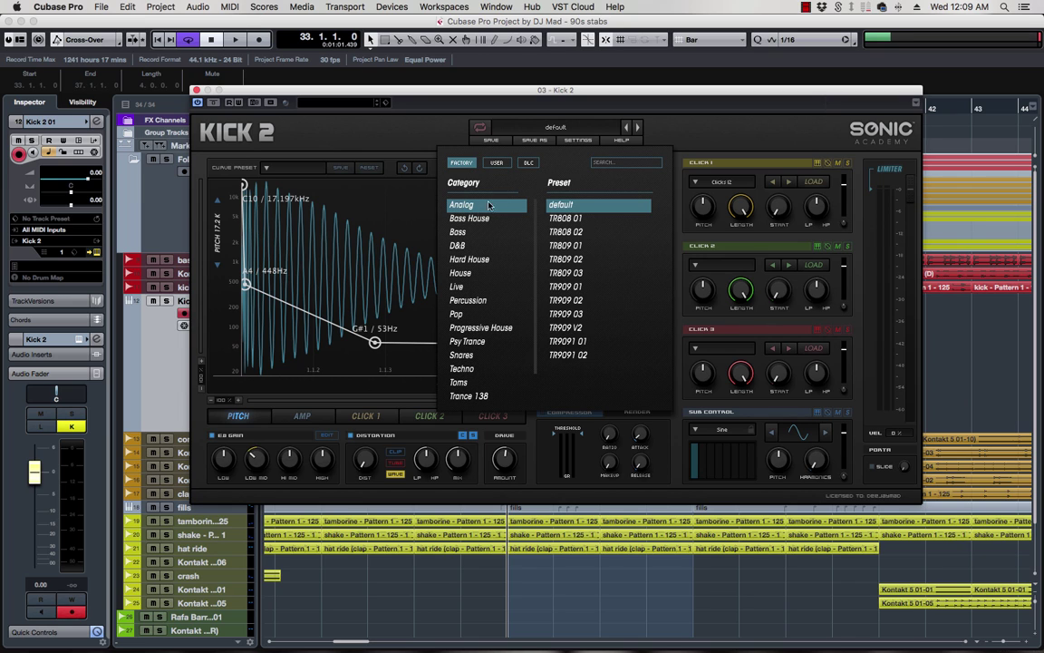
left_click(497, 163)
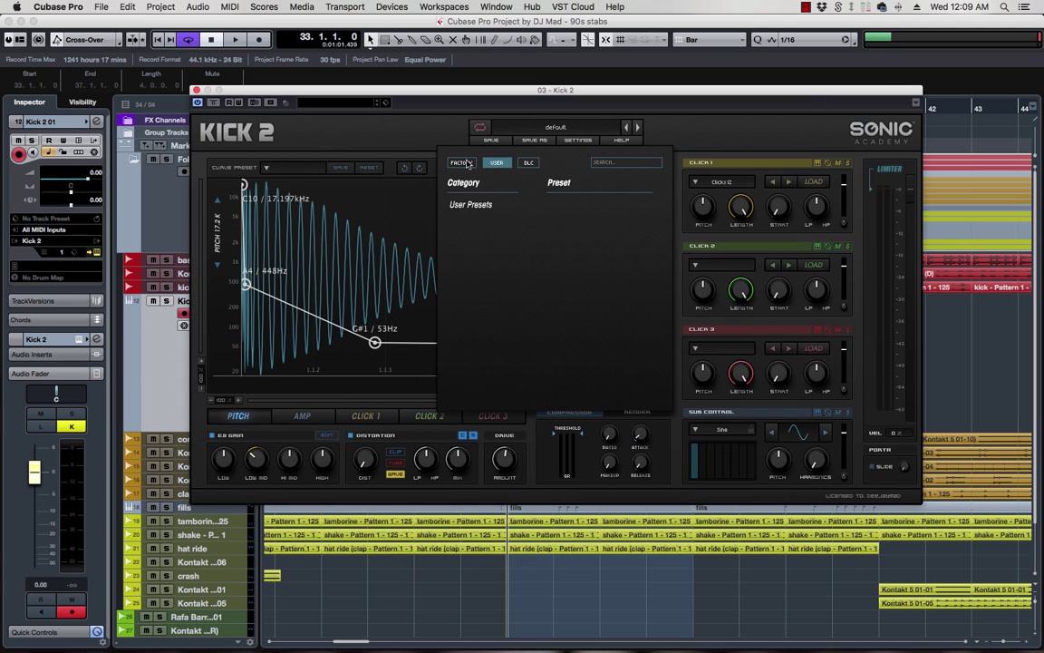
left_click(462, 164)
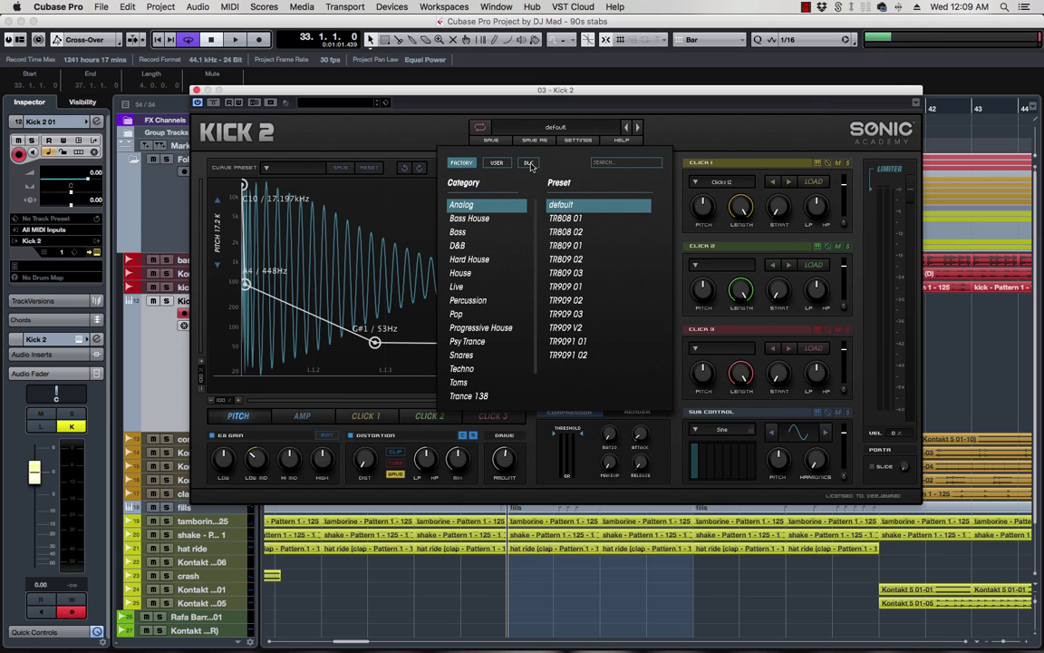
- Load the DISKORD Big Room 01 G preset from Diskord Kicks in the DLC bank Artist Presets Vol 1
left_click(529, 164)
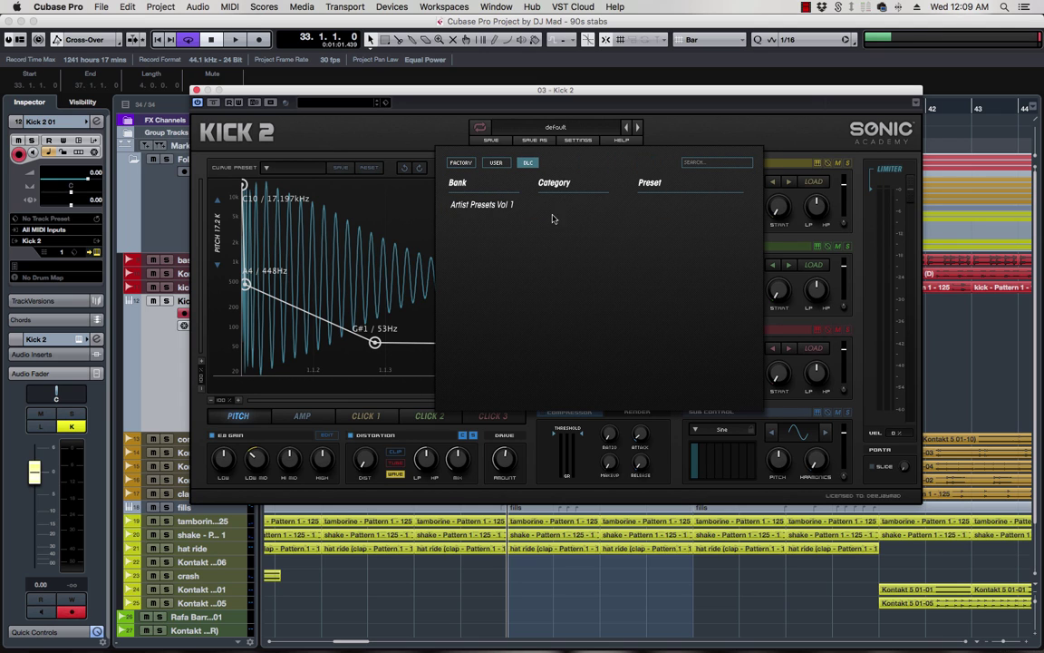
left_click(486, 206)
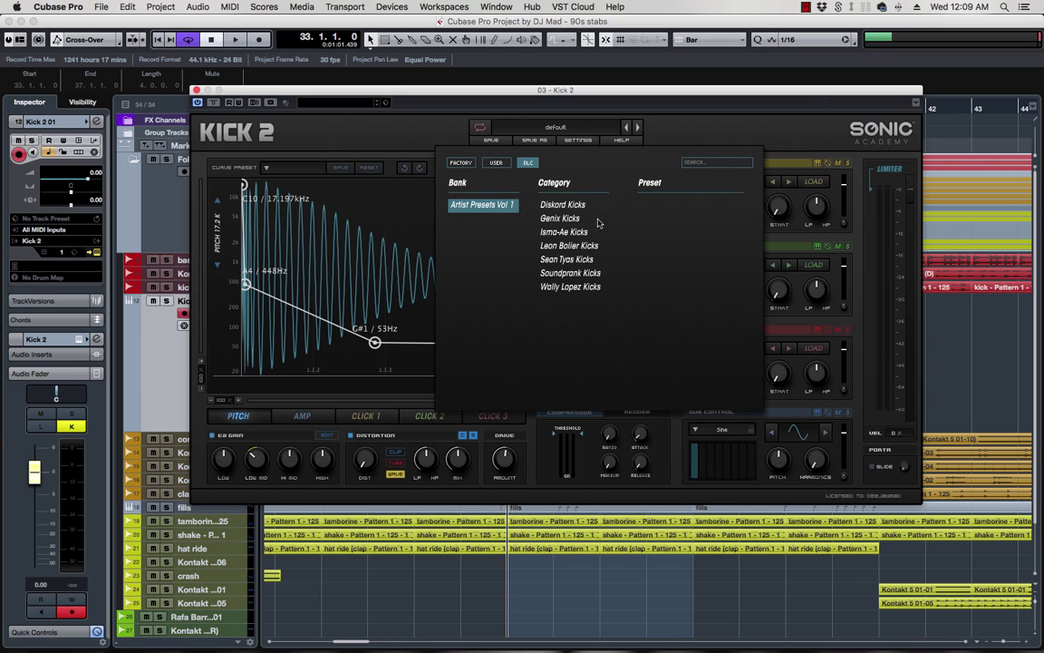
left_click(562, 206)
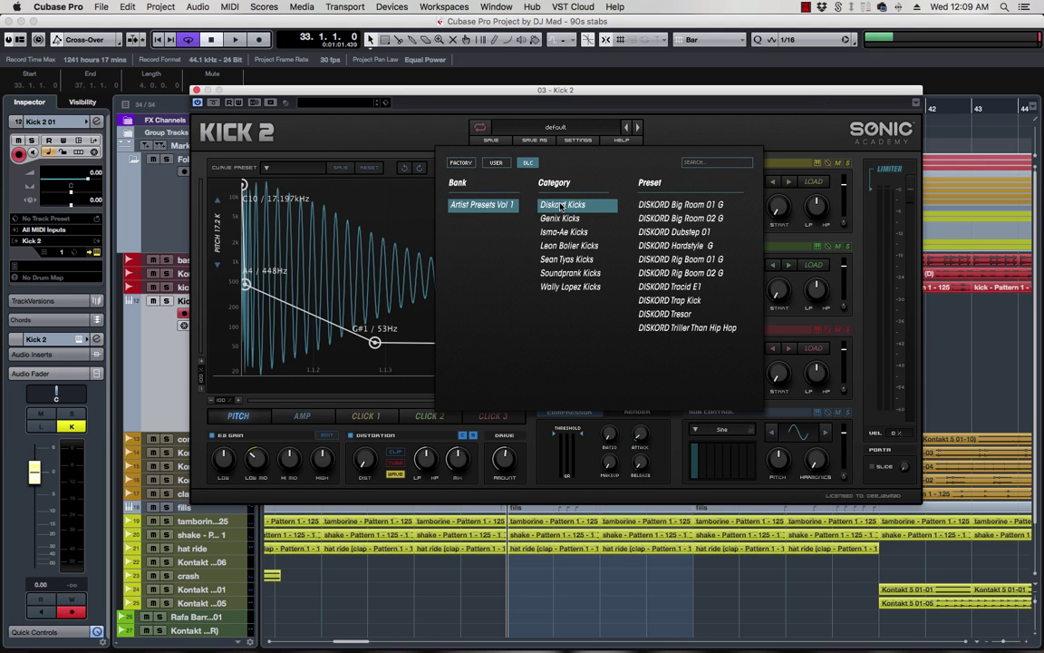
left_click(691, 208)
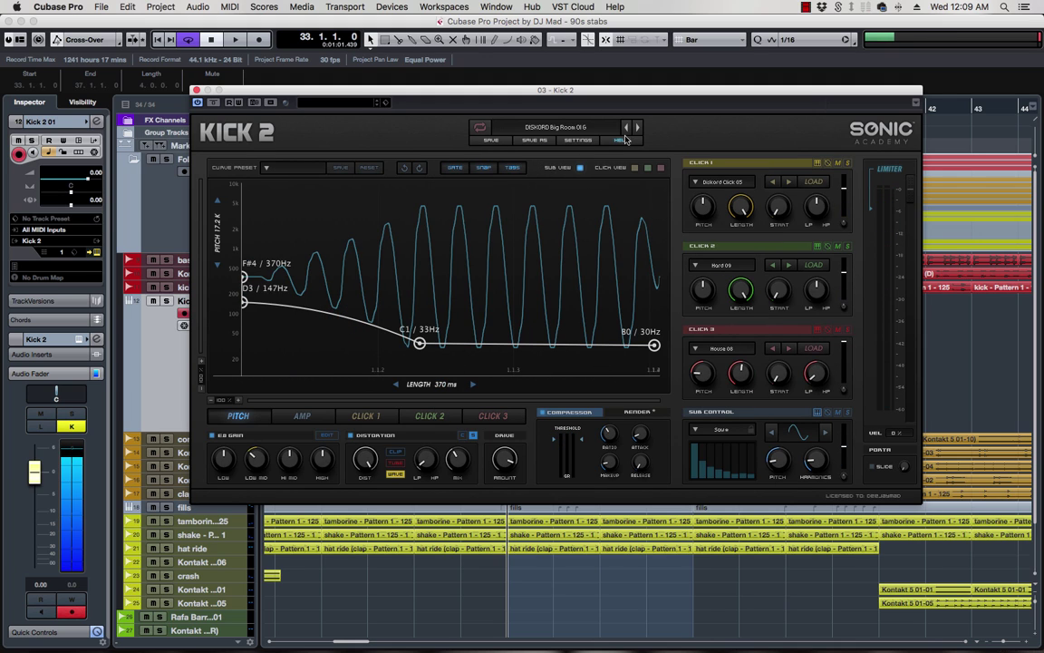
- Step forward through the Diskord presets one by one until DISKORD Trap Kick is loaded
left_click(637, 128)
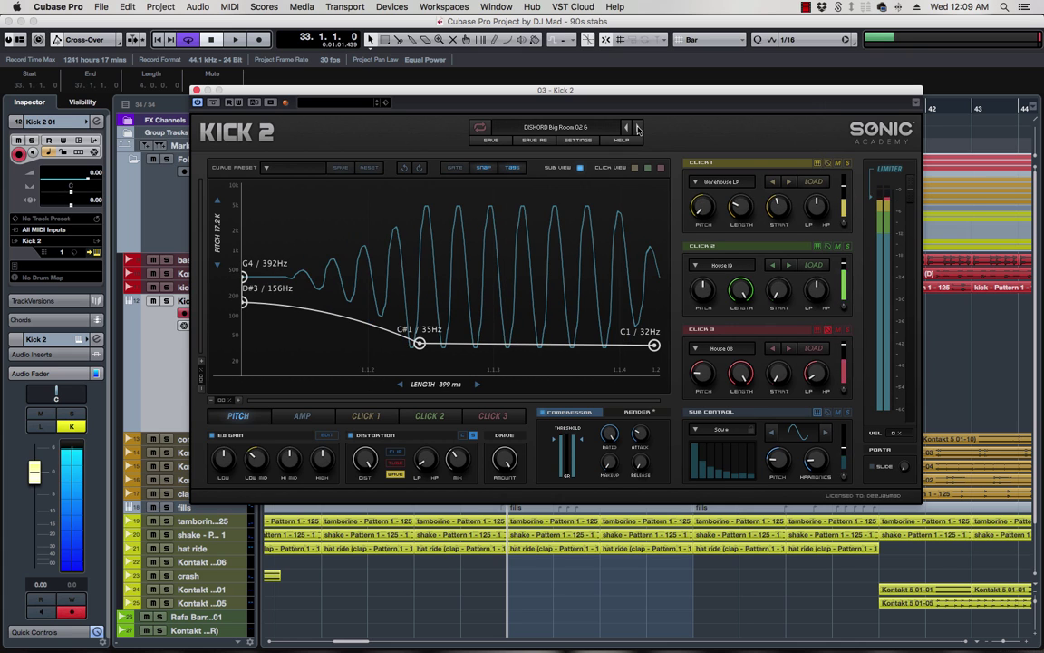
left_click(637, 128)
left_click(637, 128)
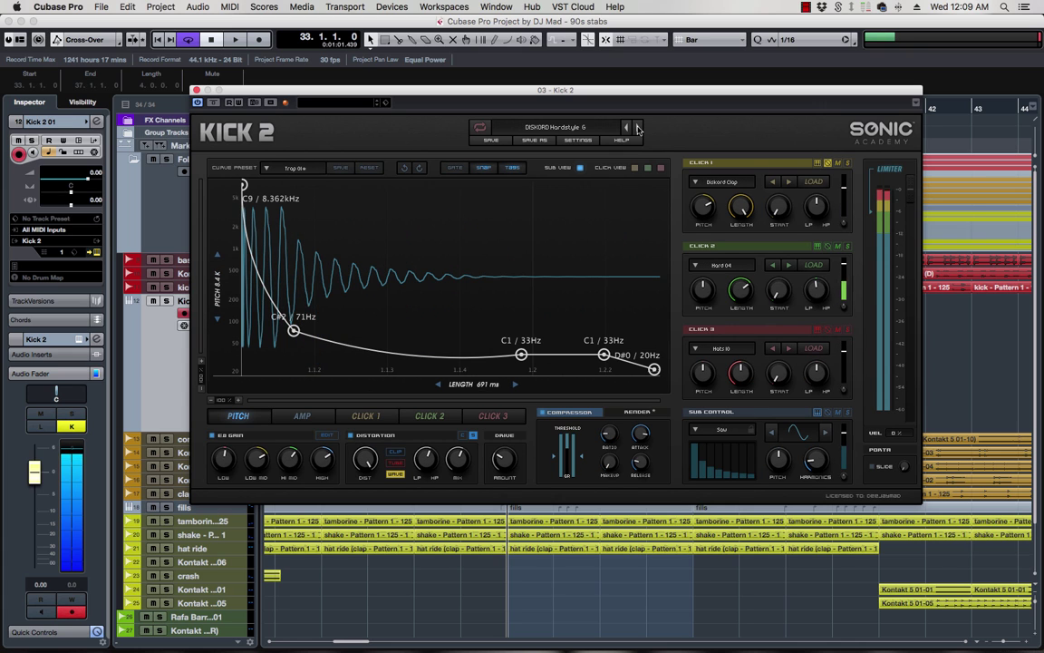
left_click(637, 128)
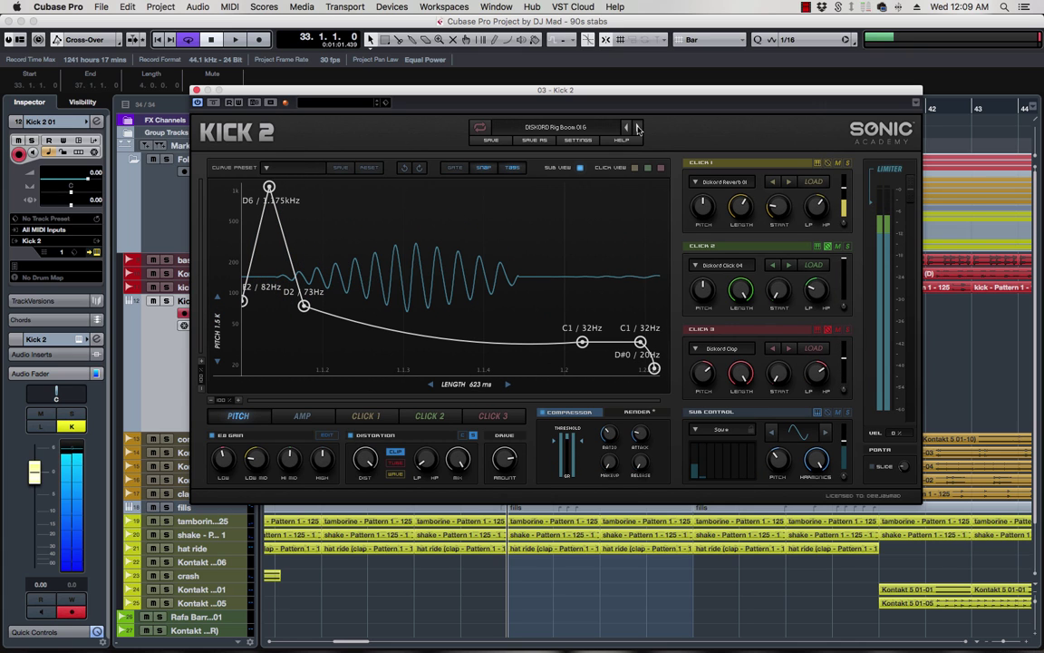
left_click(638, 128)
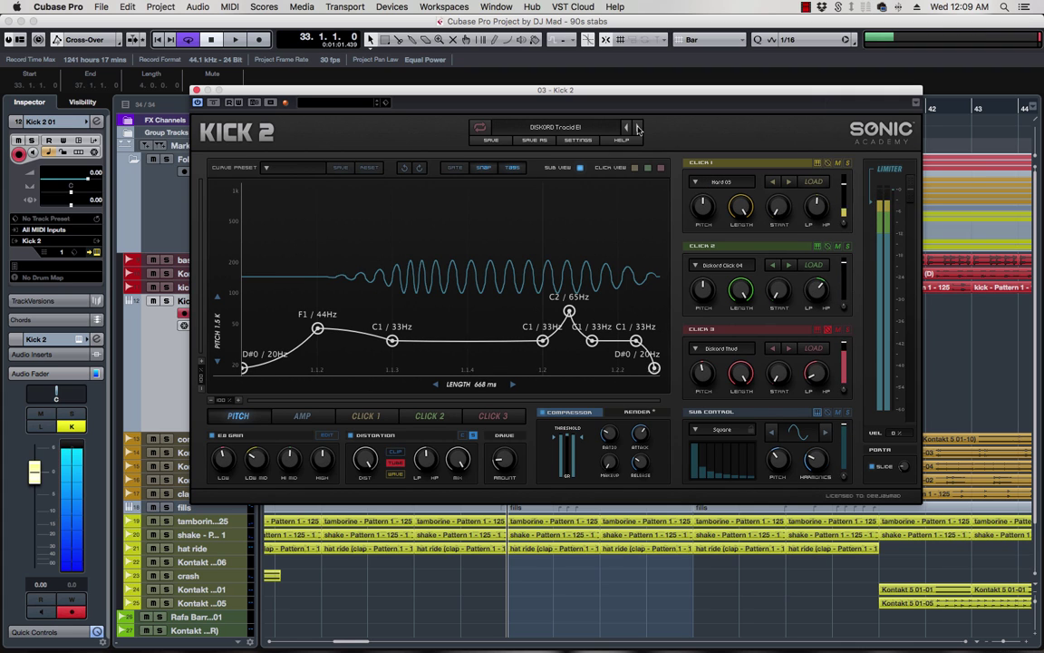
left_click(637, 128)
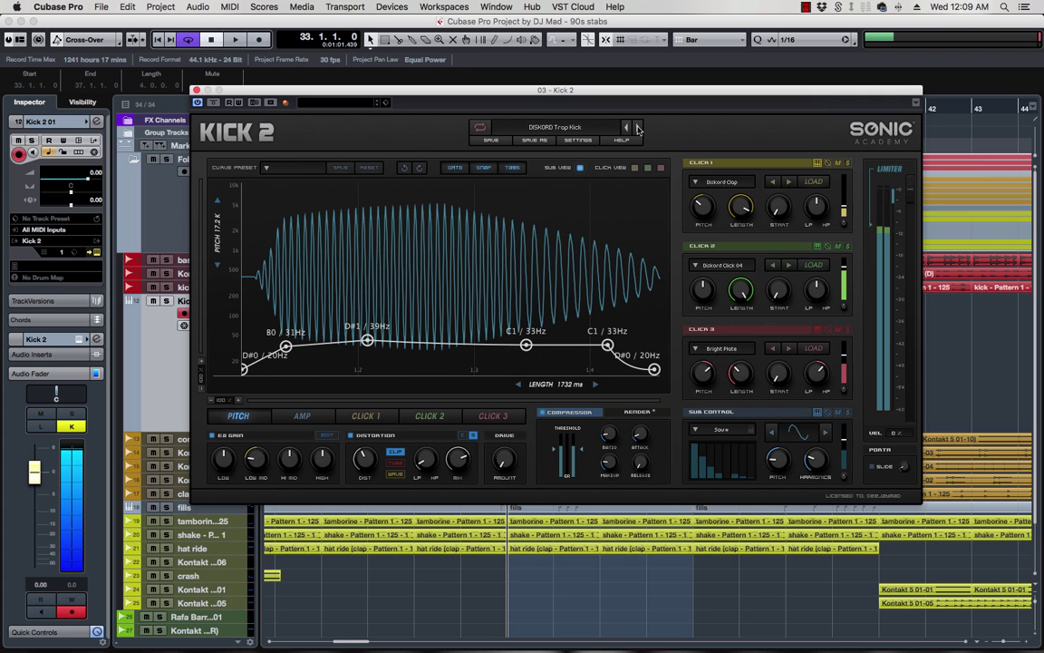
- Load Genix Kick 01 from the Genix Kicks category and step forward one preset at a time until Genix Kick 06 is loaded
left_click(590, 127)
left_click(592, 218)
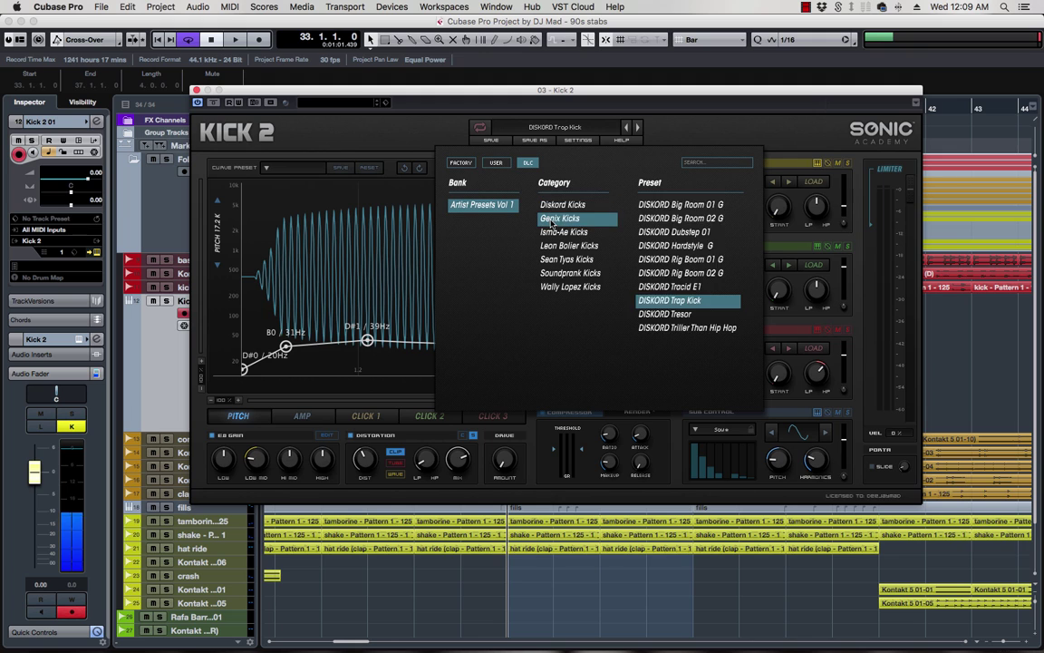
left_click(598, 189)
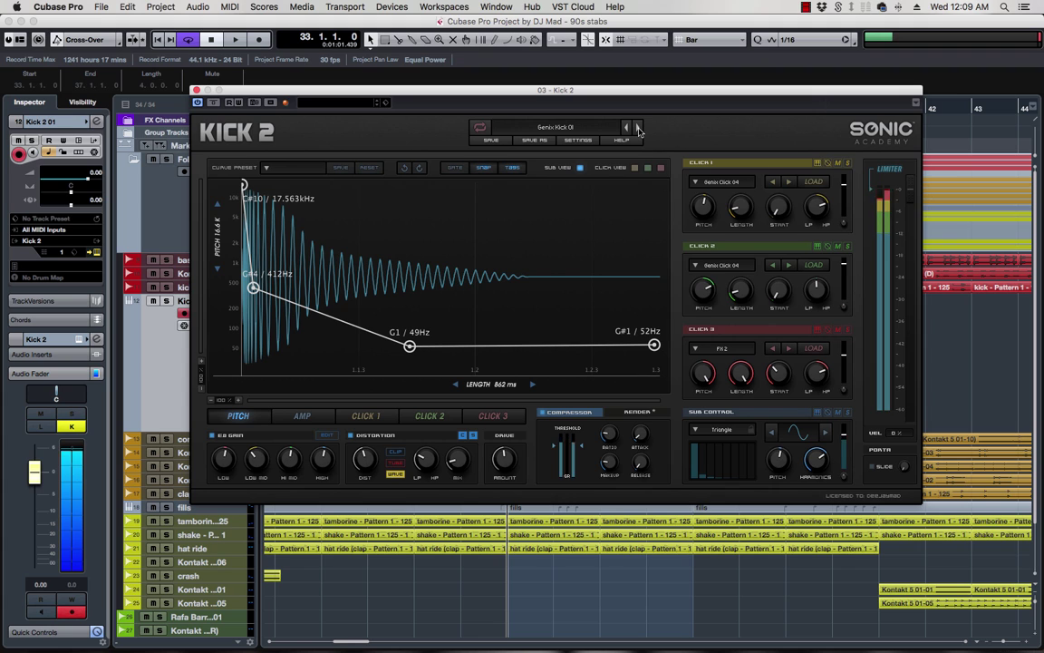
left_click(638, 128)
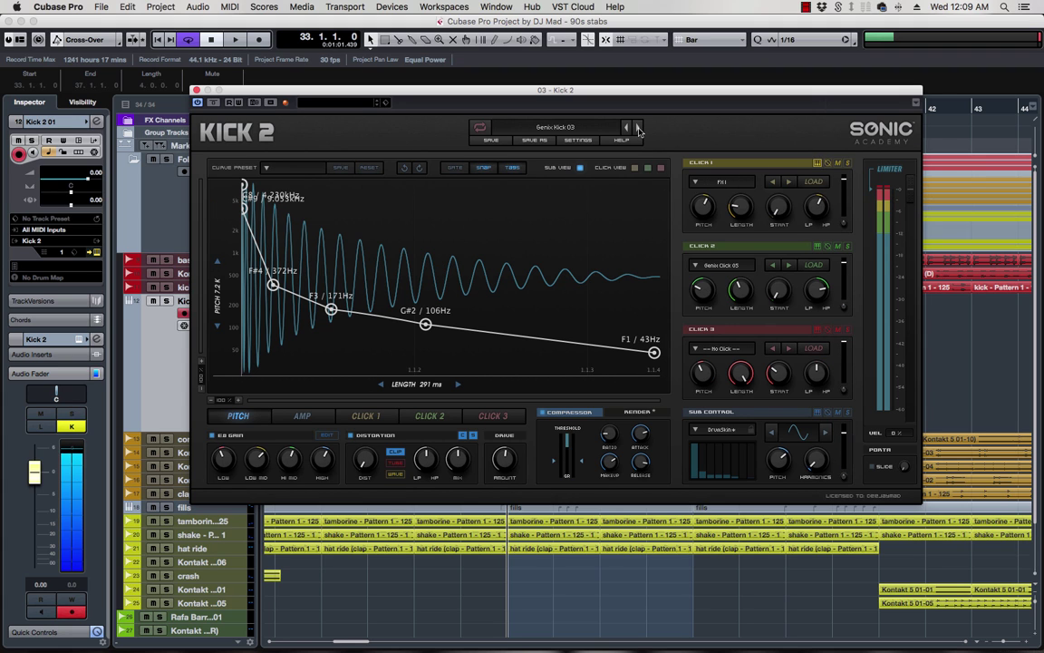
left_click(638, 127)
left_click(638, 127)
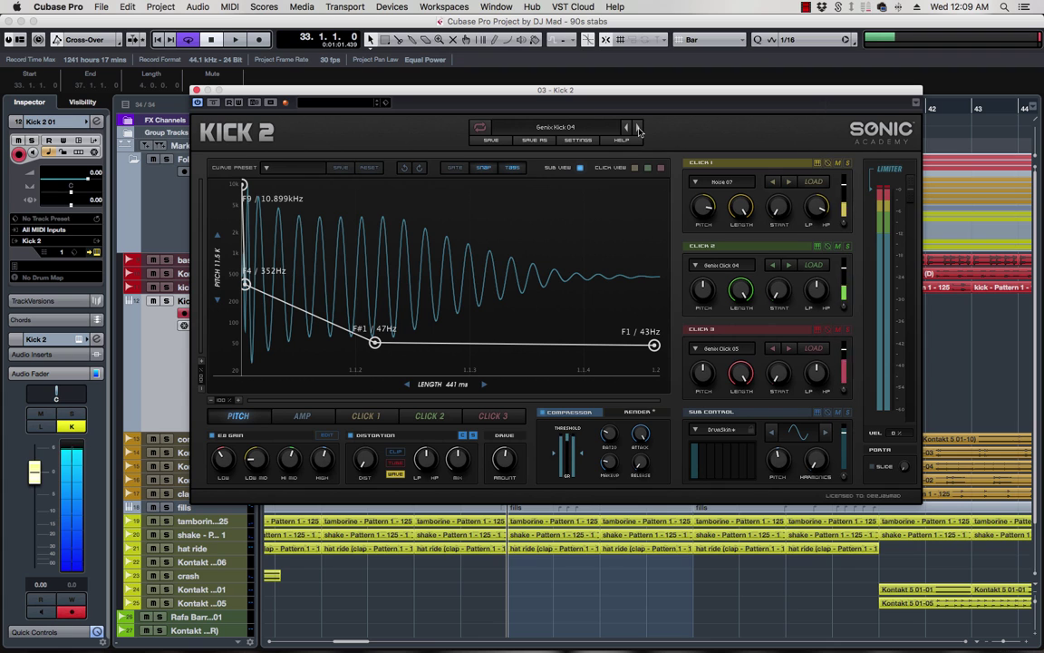
left_click(638, 127)
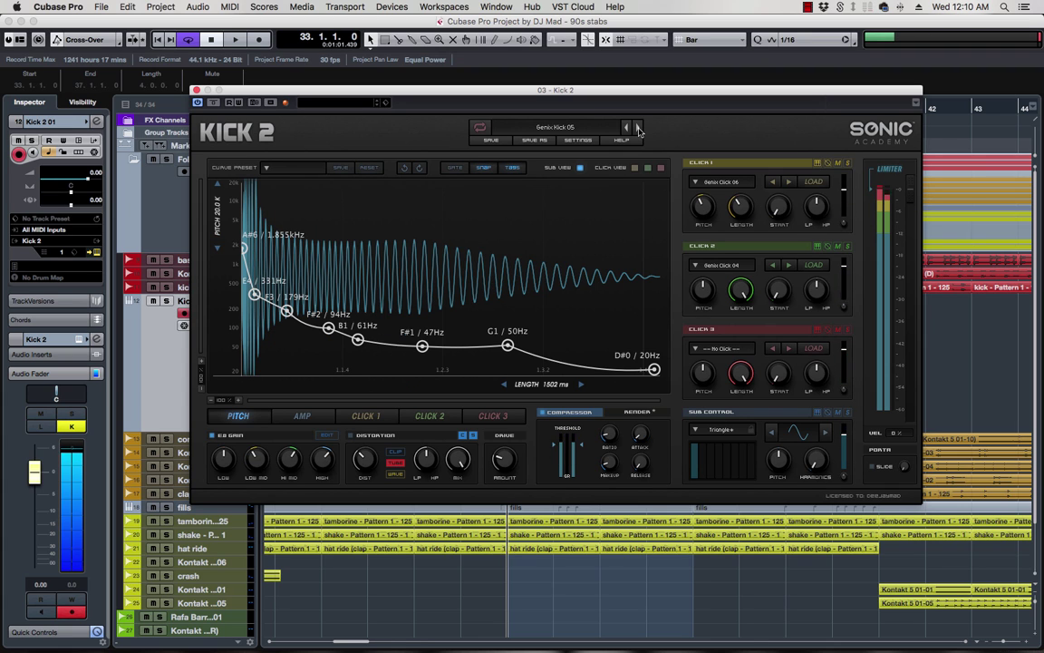
left_click(638, 128)
- Load isma-ae 01 from the Isma-Ae Kicks category, step forward through the presets to isma-ae 07, and play it briefly against the loop
left_click(581, 128)
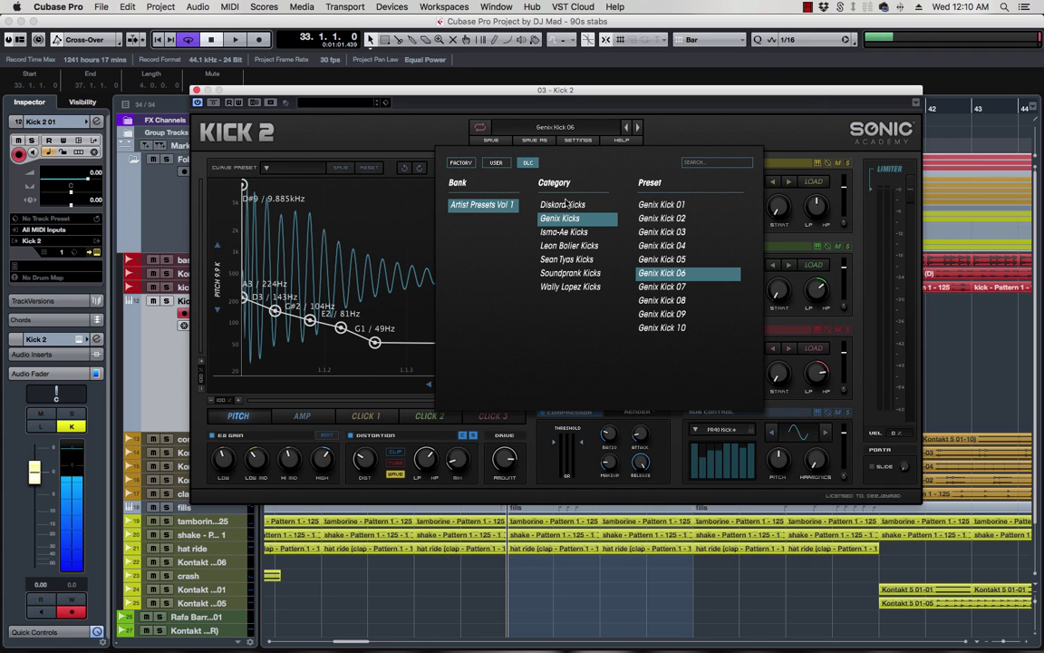
left_click(559, 233)
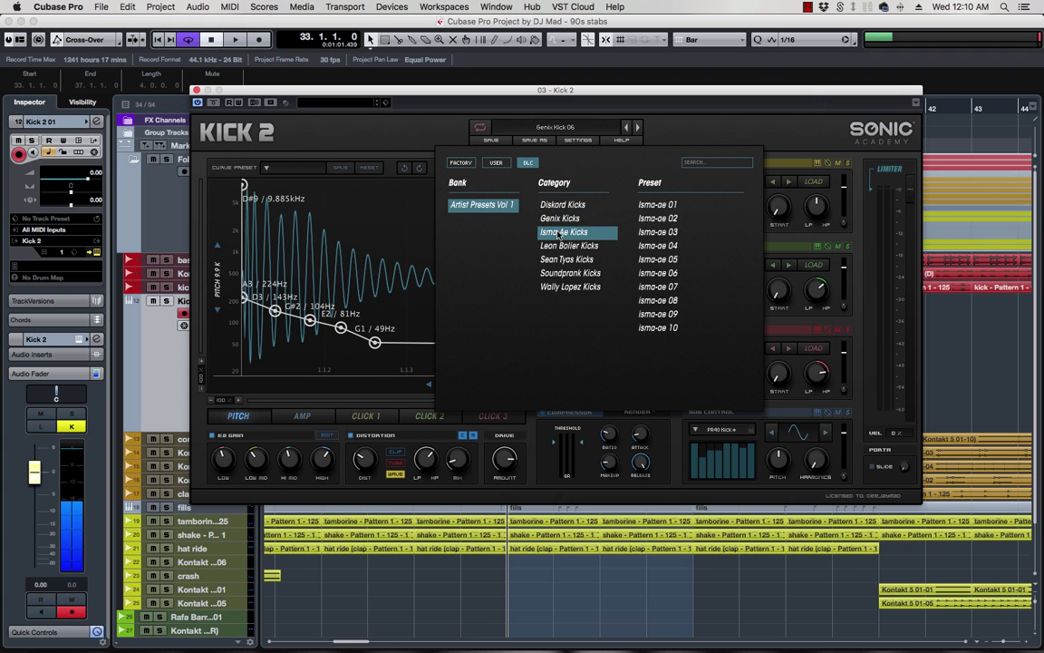
left_click(657, 204)
left_click(638, 128)
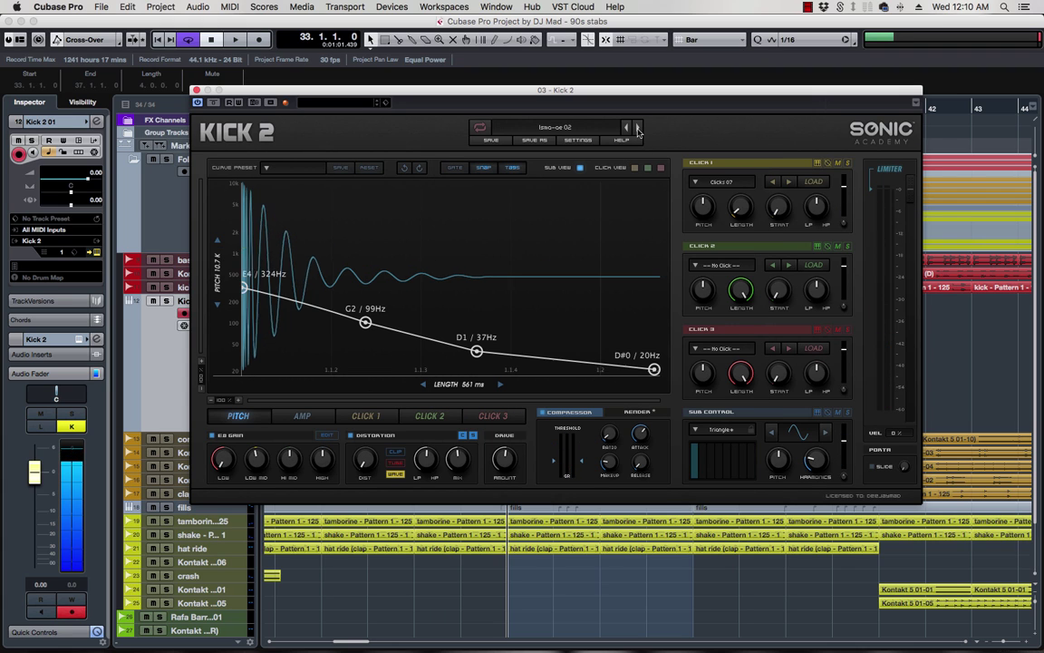
left_click(638, 127)
left_click(638, 128)
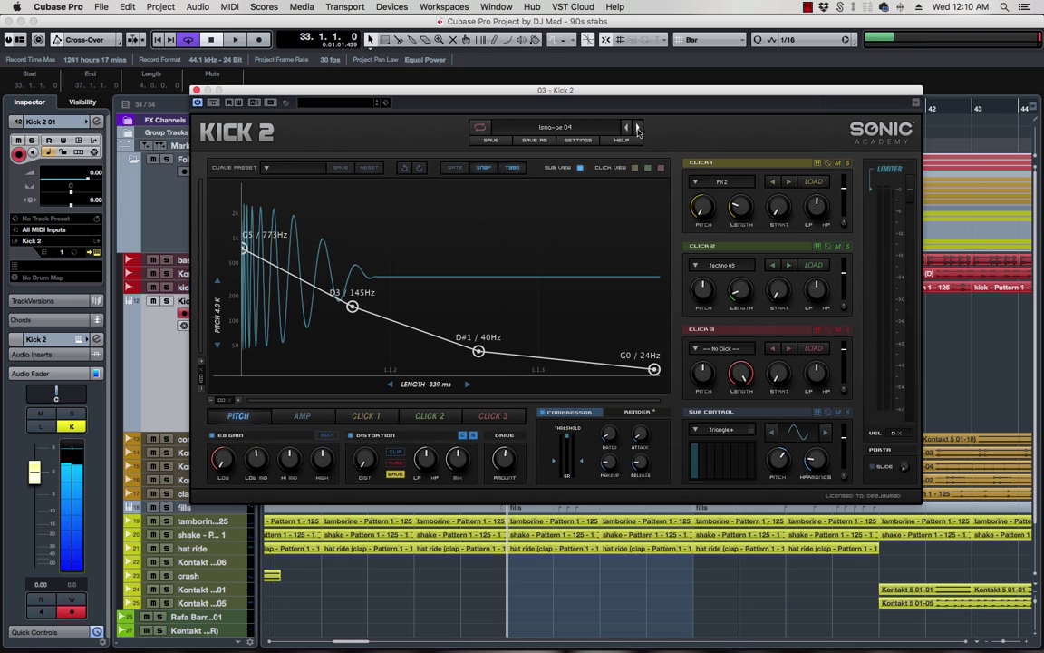
left_click(638, 127)
left_click(639, 128)
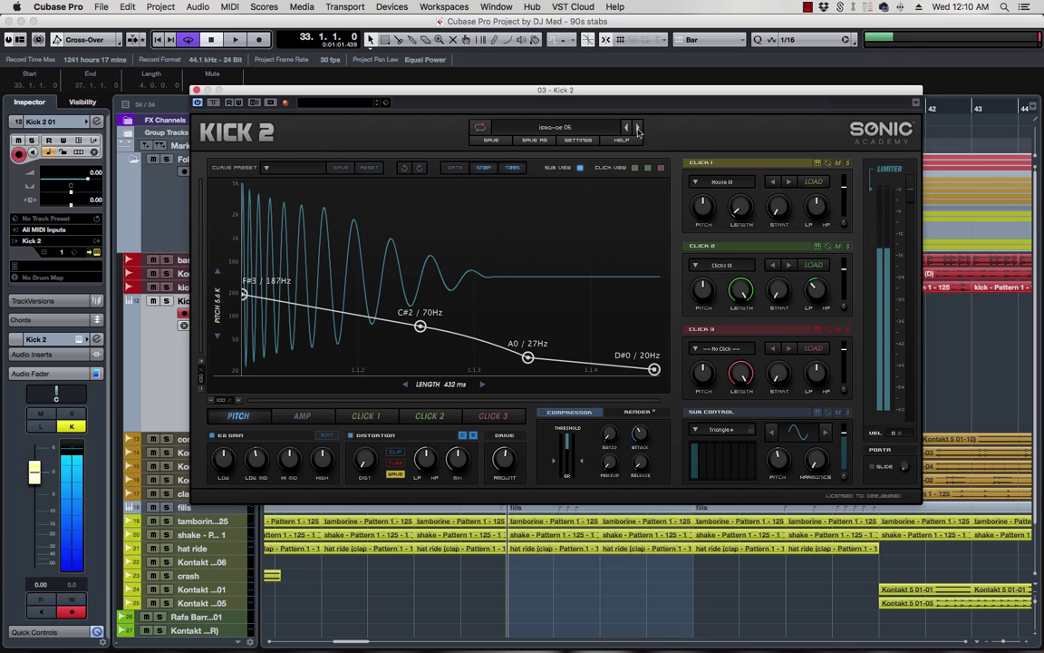
left_click(638, 127)
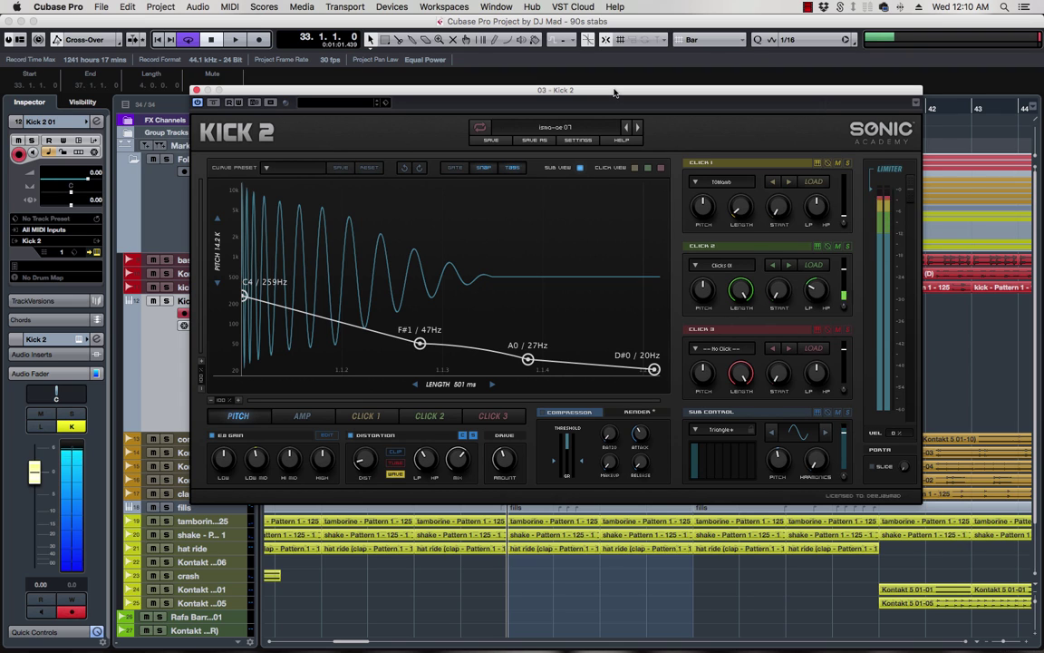
key("space")
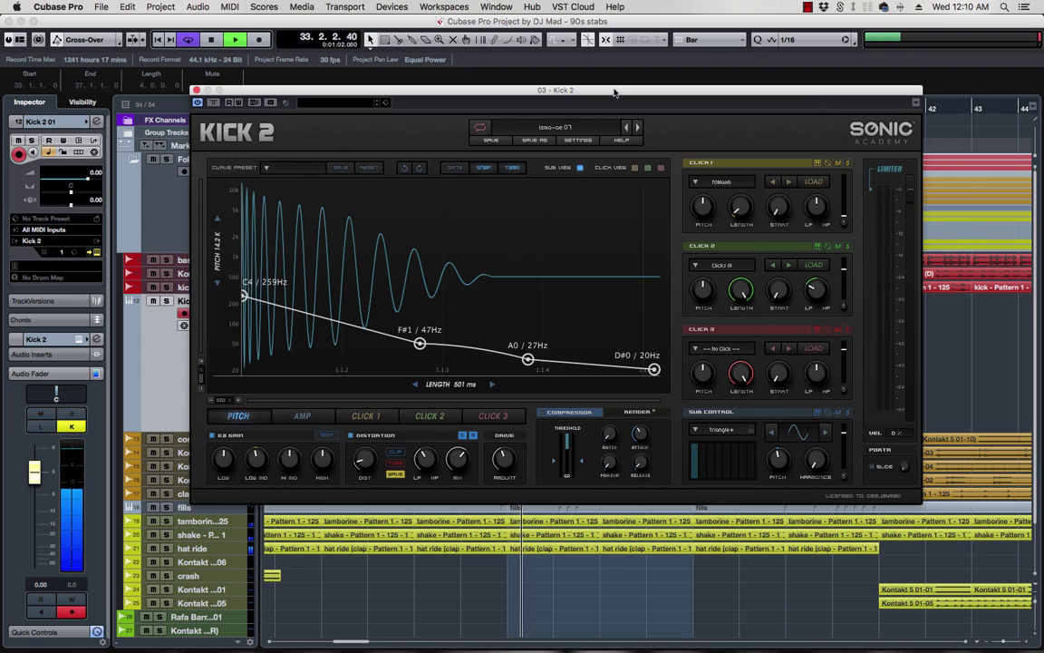
key("space")
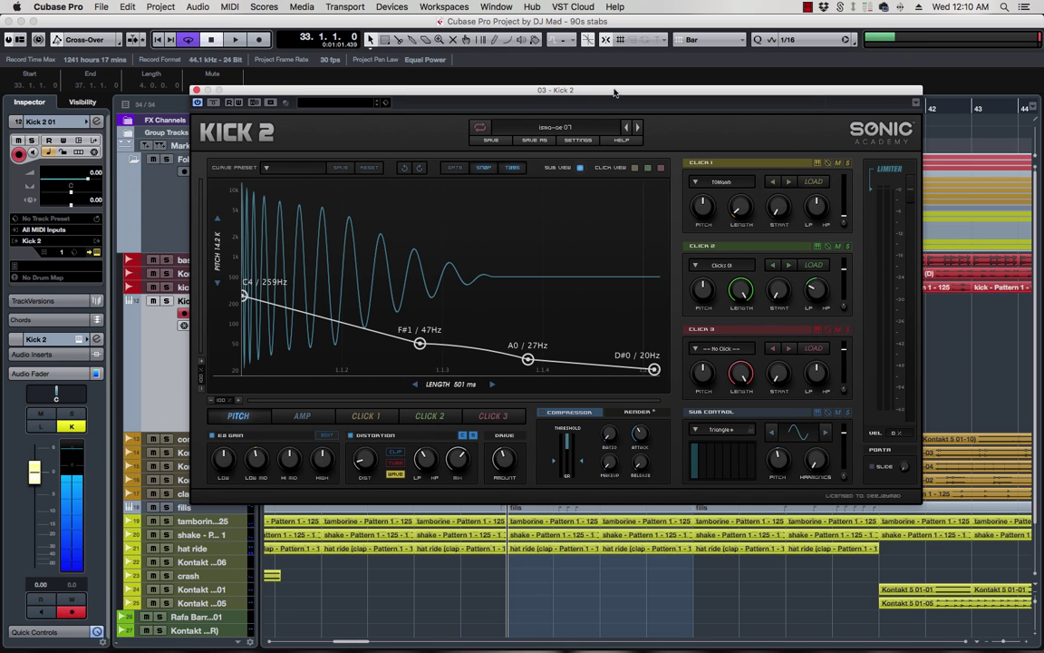
- Close the plug-in window, create a MIDI part over bars 33 to 37 on the Kick 2 01 track and open it in the Key Editor
left_click_drag(613, 91, 782, 162)
key("super+w")
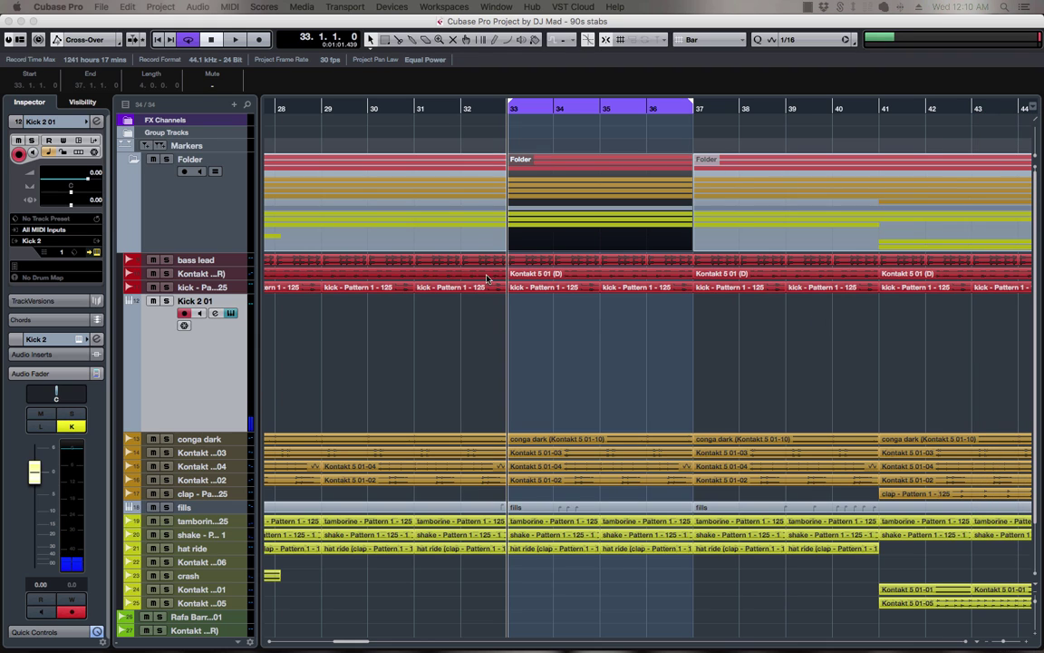
double_click(580, 327)
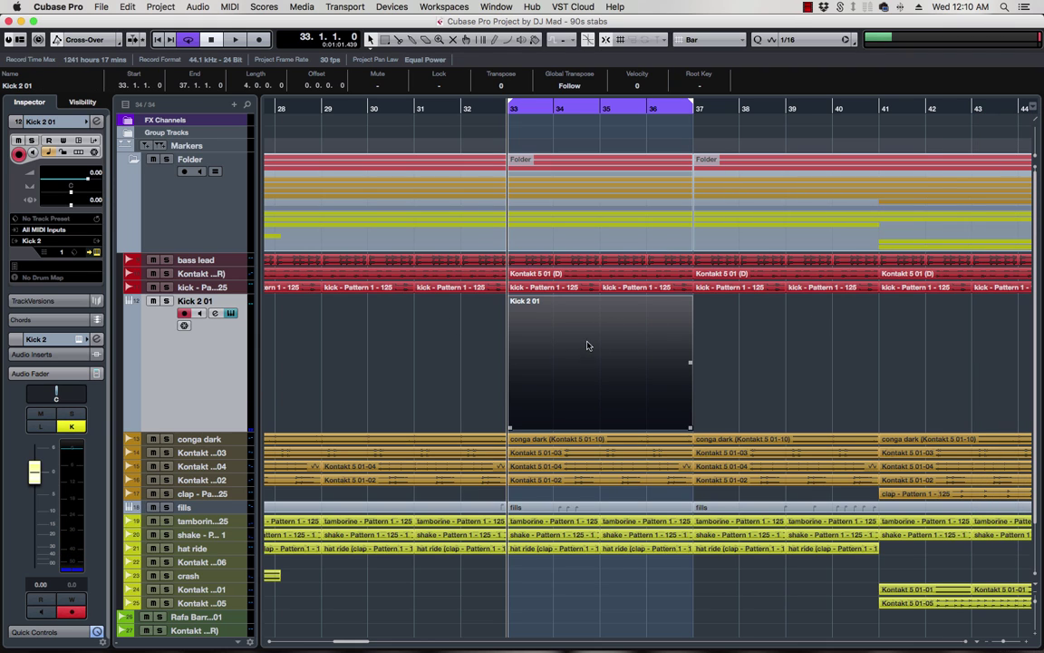
double_click(587, 345)
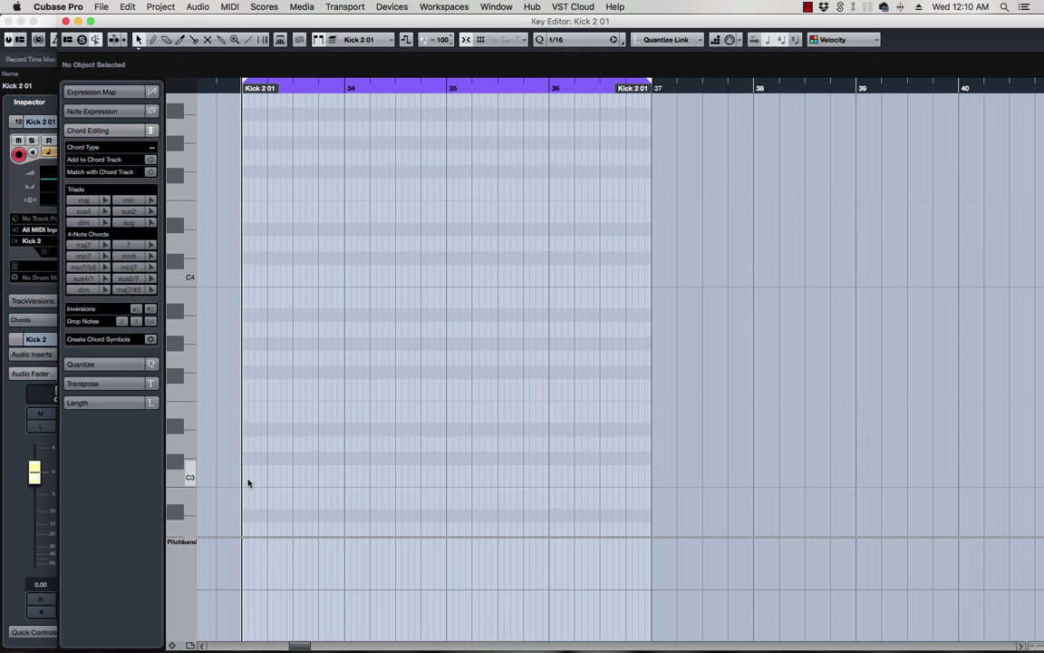
- Set the quantize value to 1/4 and draw a continuous row of C3 quarter notes across the whole four-bar part
right_click(274, 444)
left_click(581, 39)
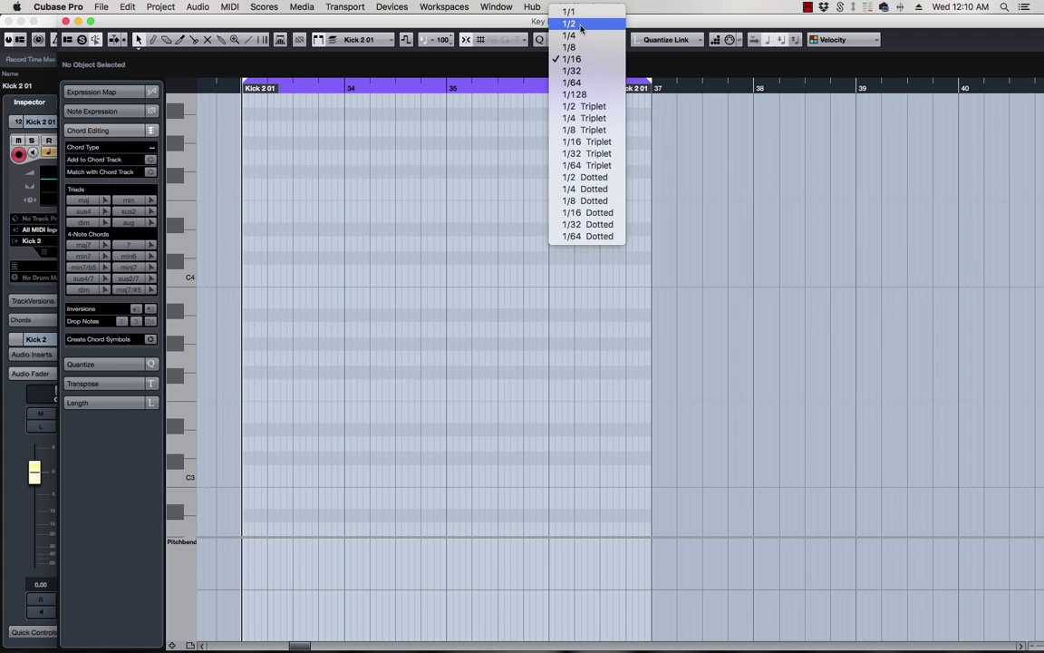
left_click(568, 35)
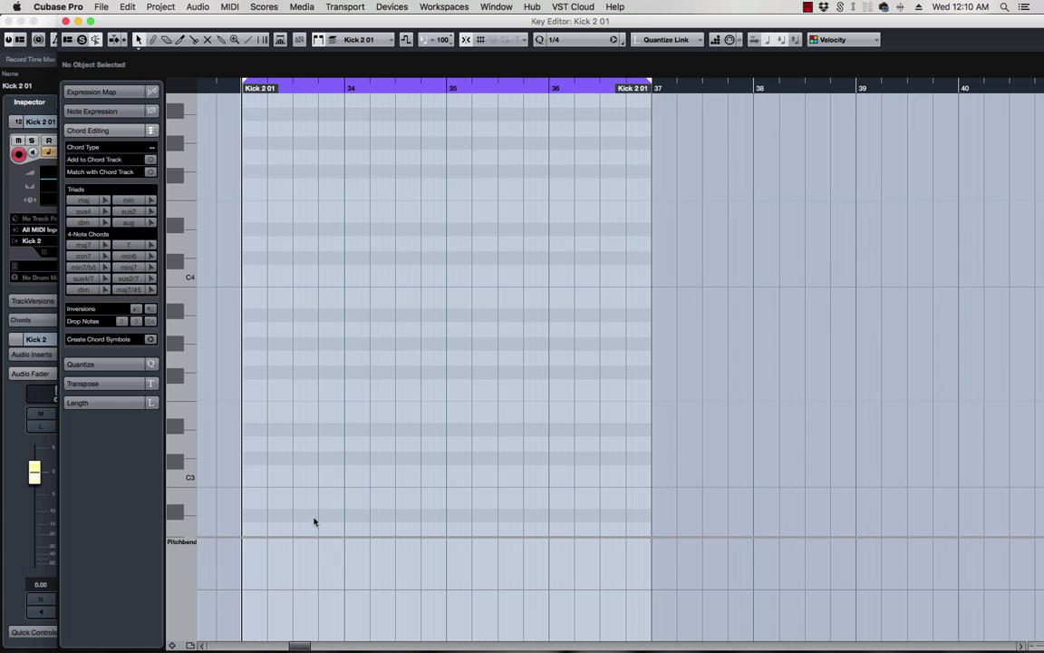
right_click(287, 452)
left_click(402, 452)
left_click_drag(254, 477, 648, 475)
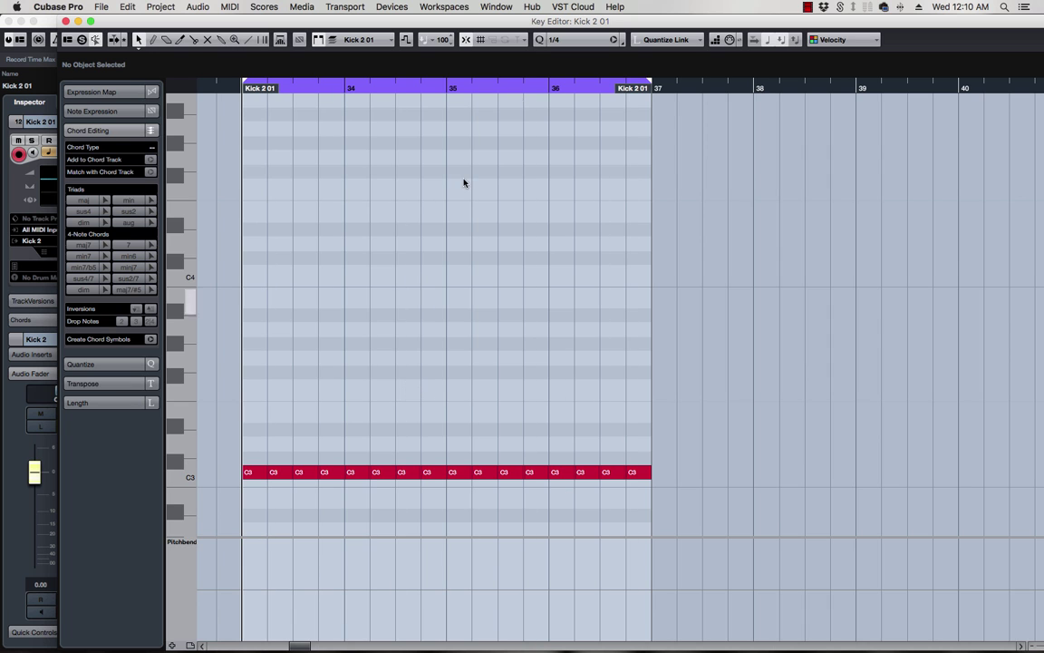
- Set the quantize value to 1/16, play the new kick pattern briefly and close the Key Editor
scroll(464, 183, "left", 3)
left_click(569, 39)
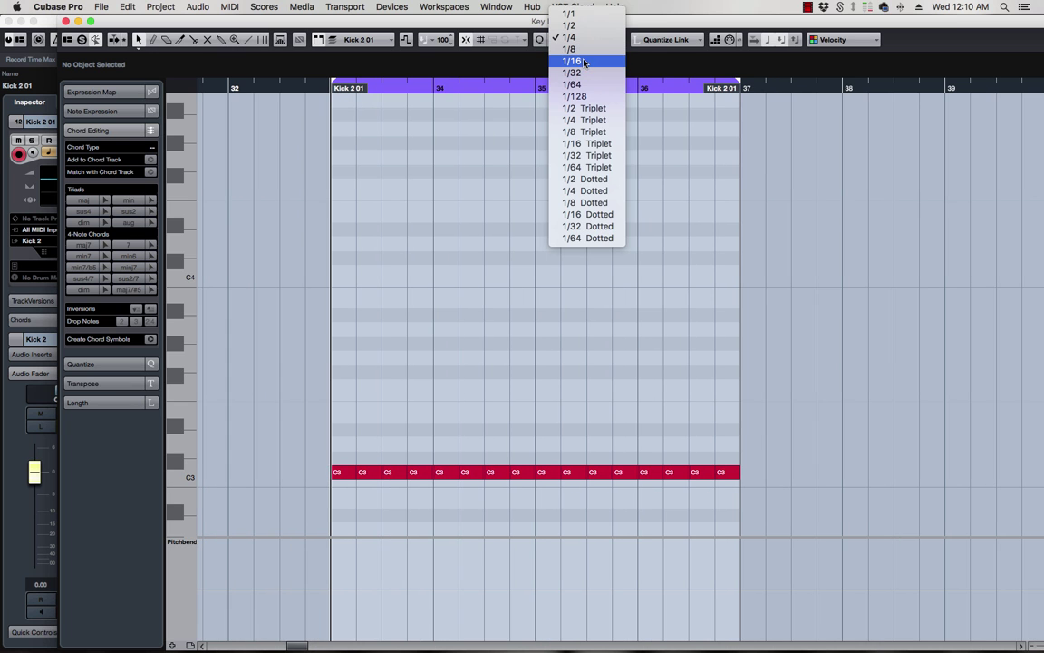
left_click(585, 60)
key("space")
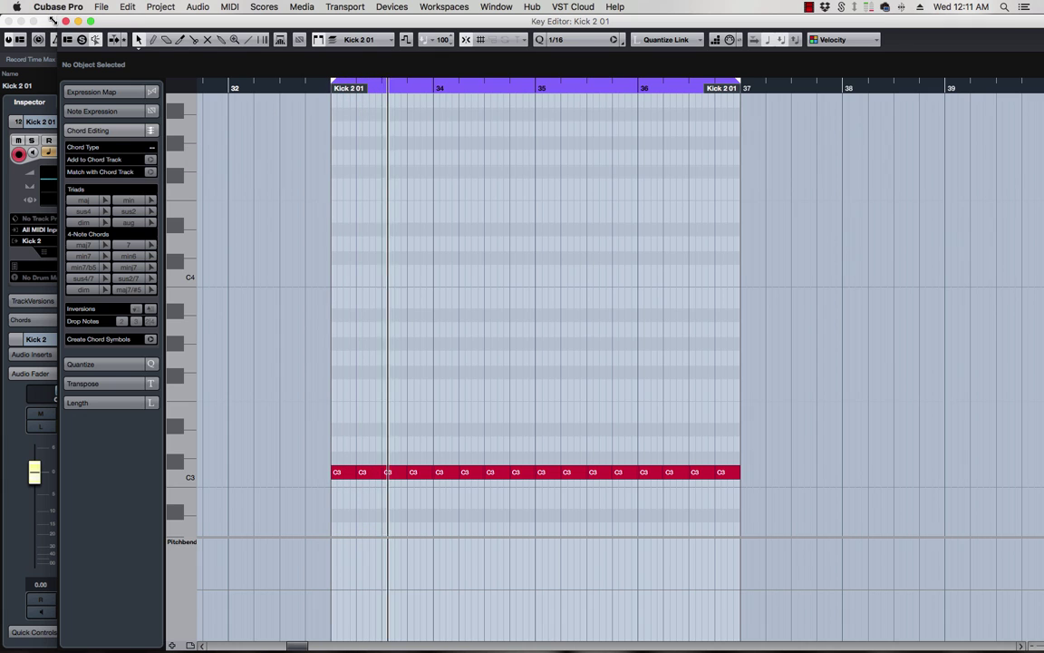
key("space")
key("Return")
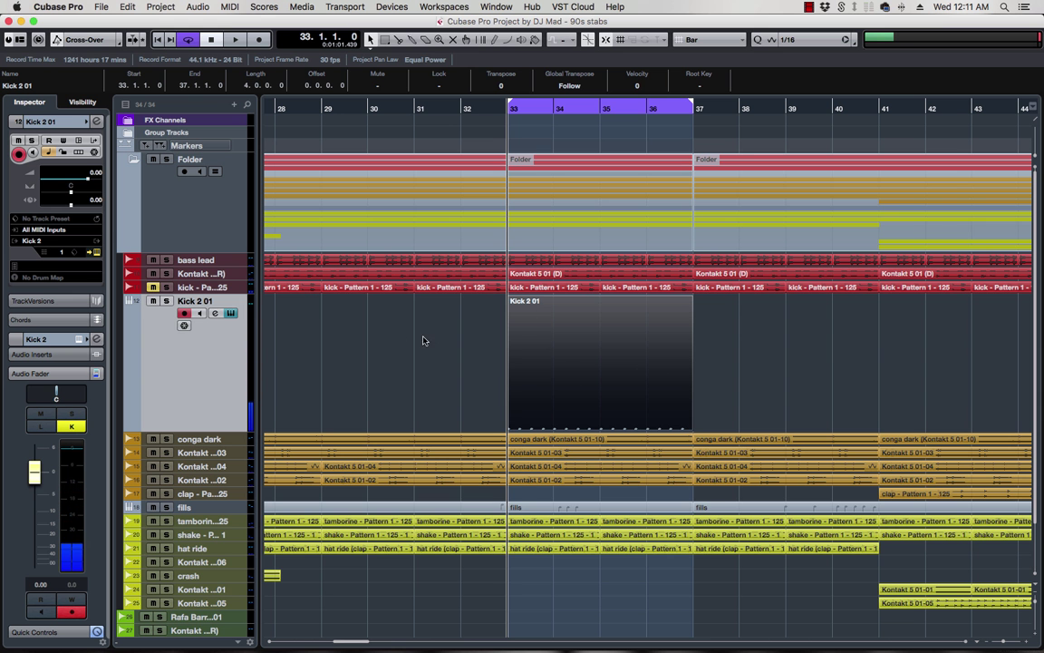
- During loop playback, compare both kicks by swapping their mutes, ending with the original kick track muted and Kick 2 01 unmuted
key("space")
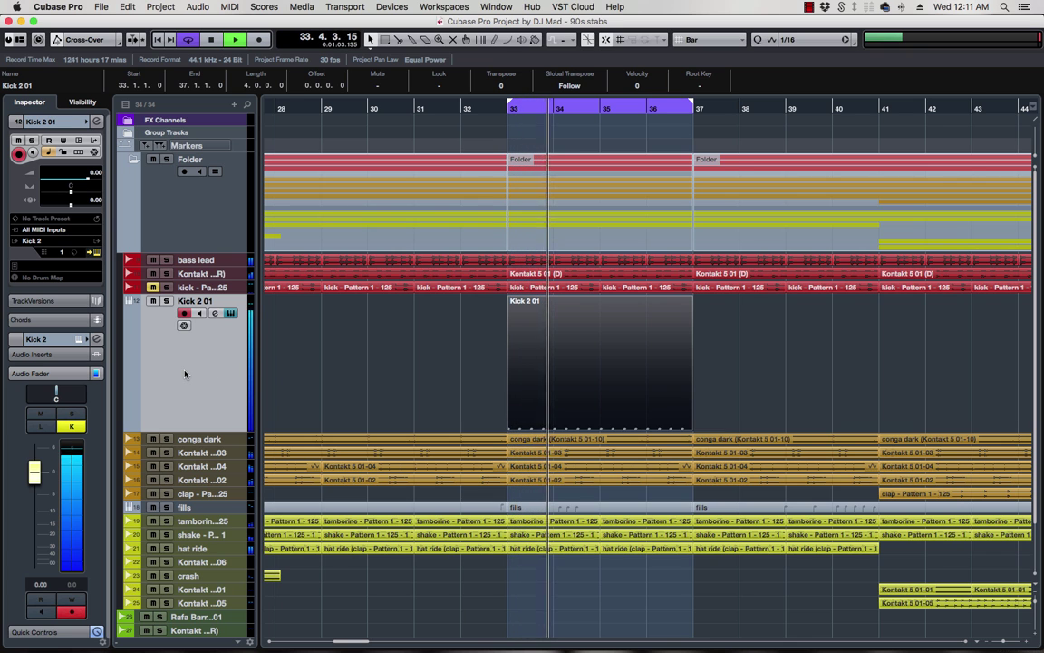
left_click(152, 301)
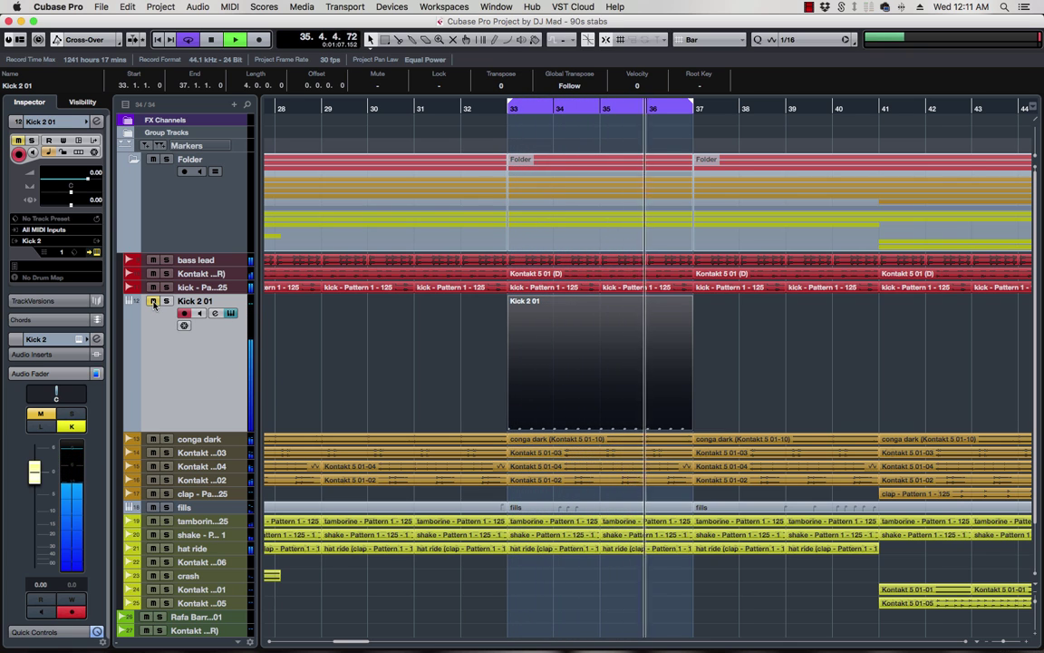
left_click(153, 302)
left_click(153, 288)
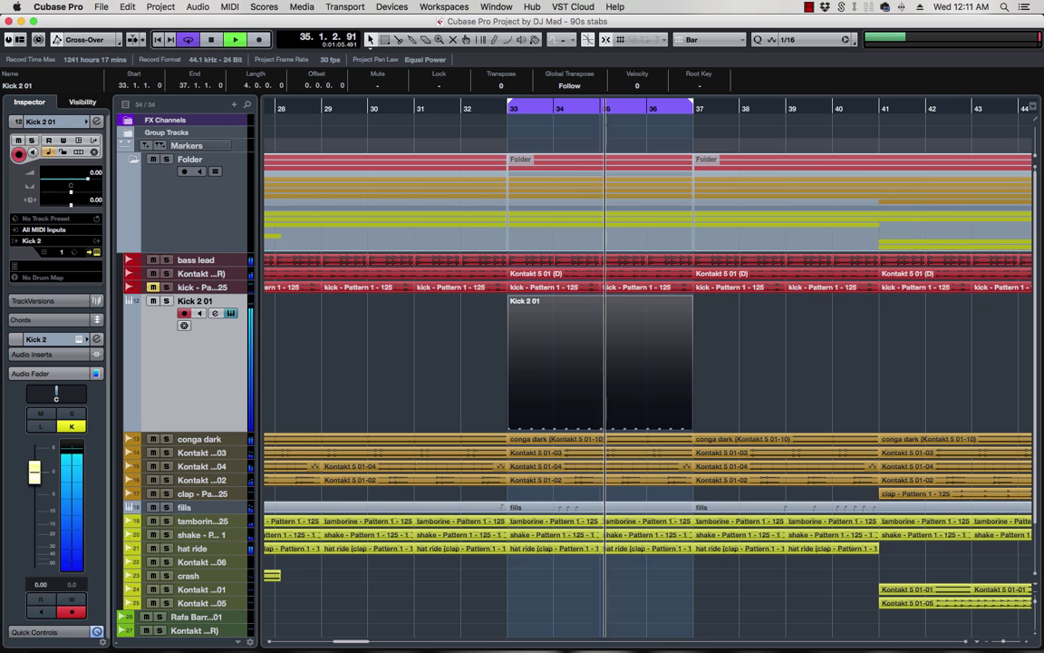
- Reopen the Kick 2 instrument during playback and step forward through the Isma-Ae presets until isma-ae 10 is loaded
left_click(215, 312)
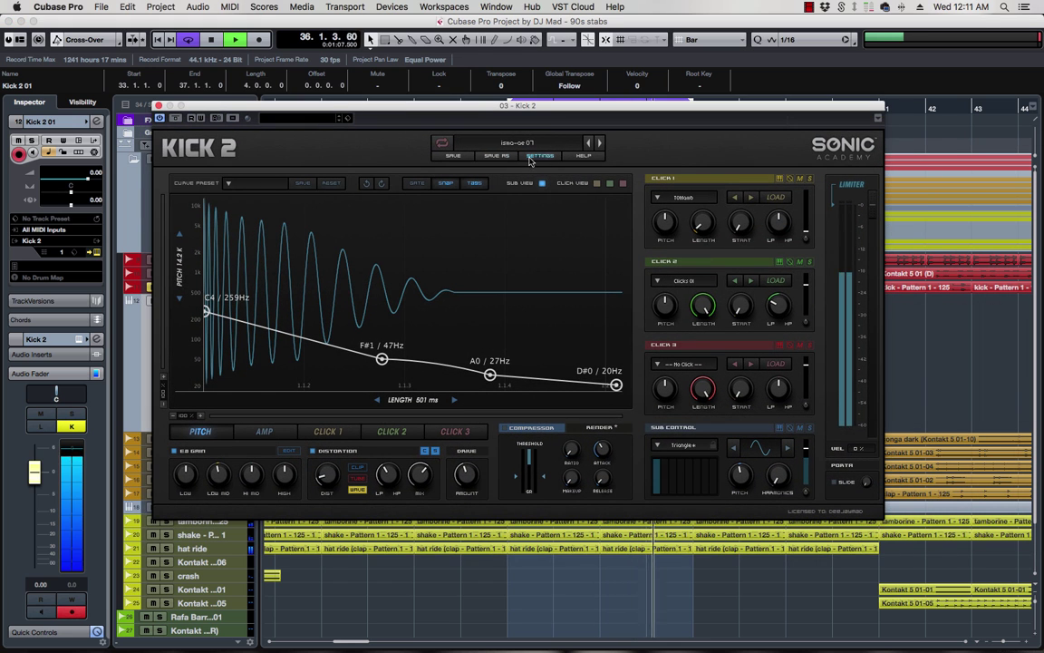
left_click(529, 143)
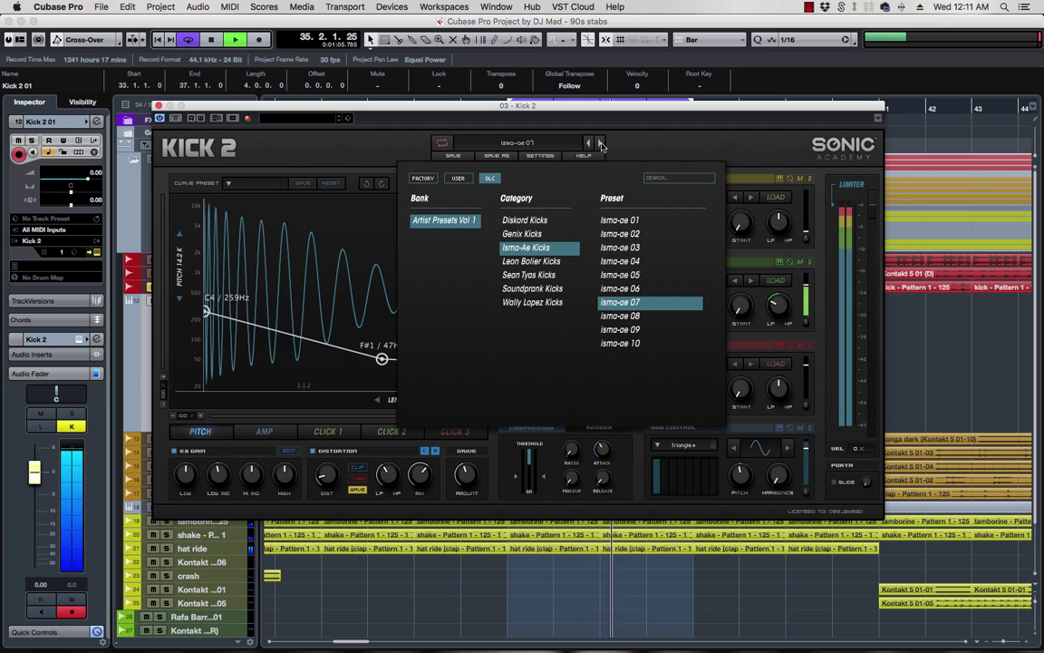
left_click(601, 145)
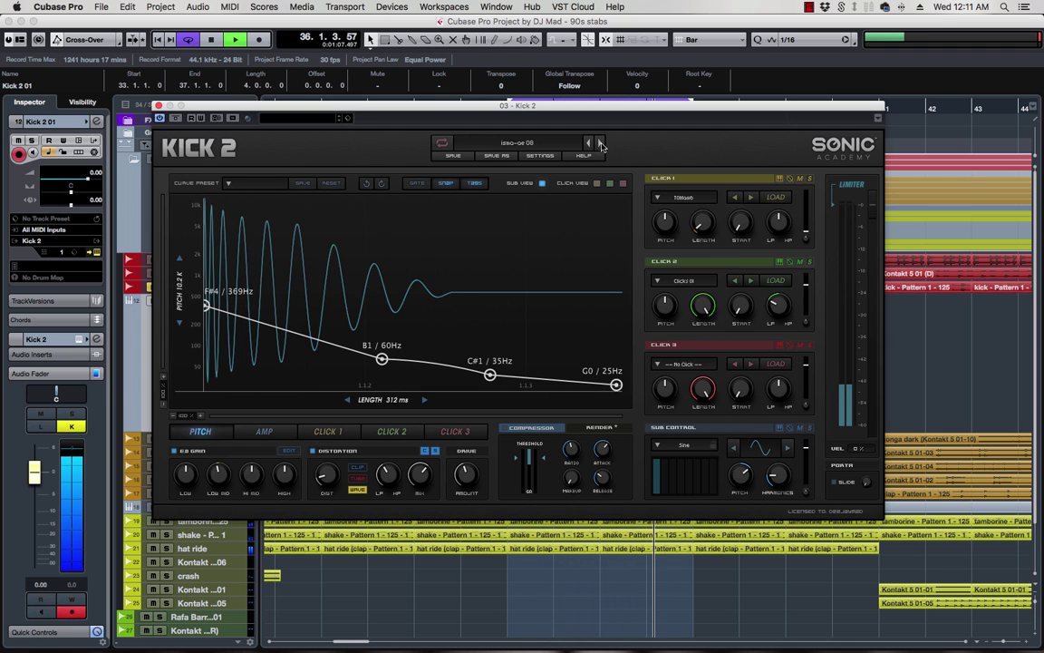
left_click(601, 145)
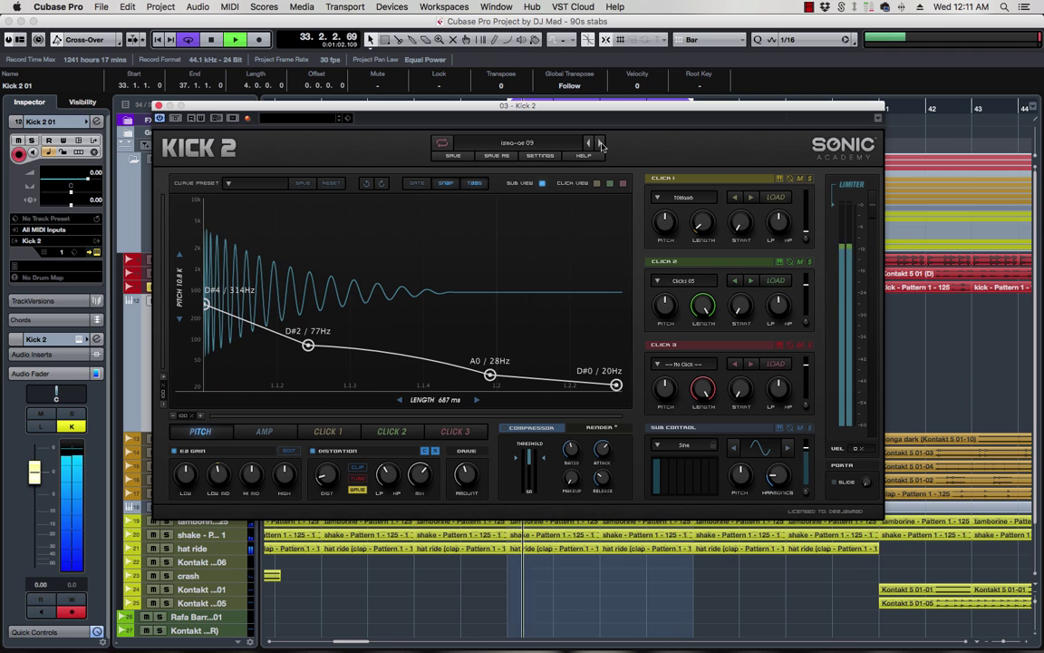
left_click(601, 145)
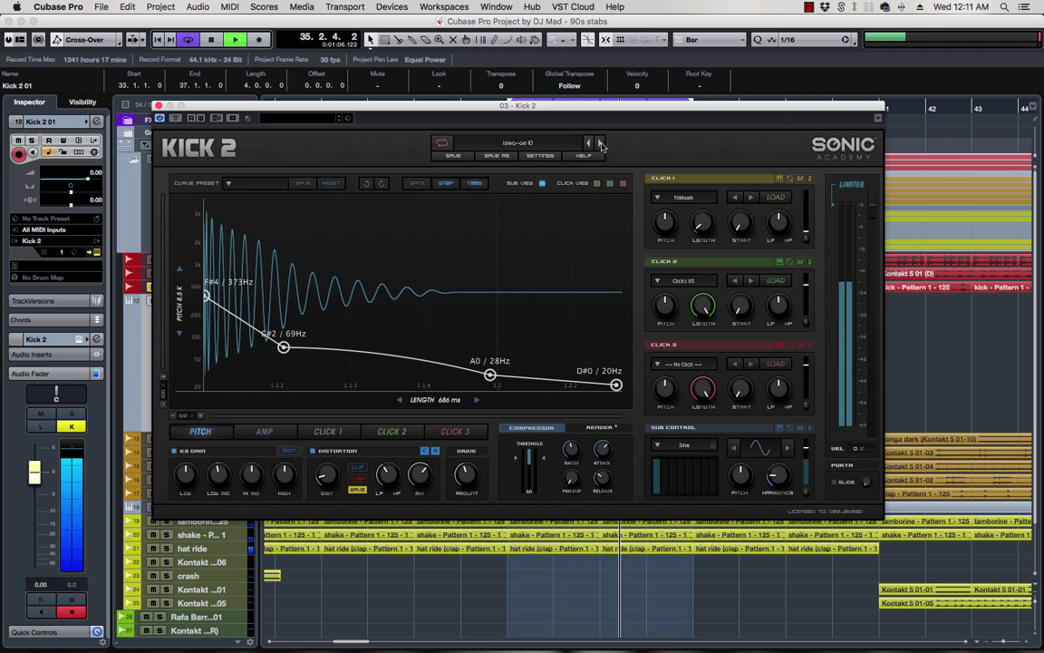
- Audition the LB presets against the loop, stepping forward from LB Analog Bounce until LB Stompin is loaded
left_click(601, 145)
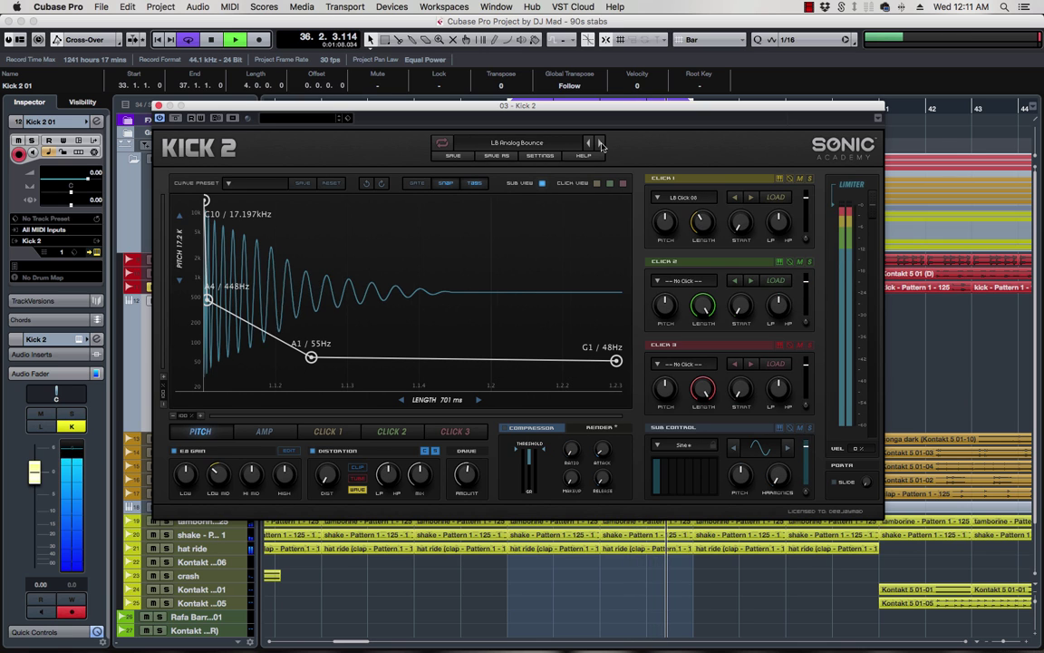
left_click(601, 145)
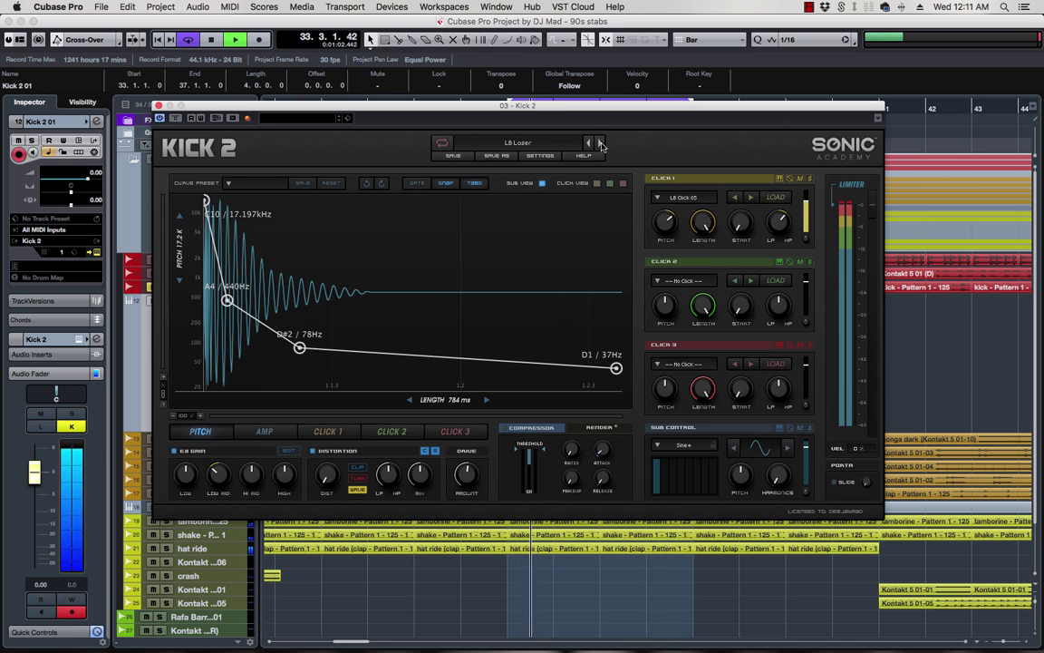
left_click(601, 145)
left_click(601, 145)
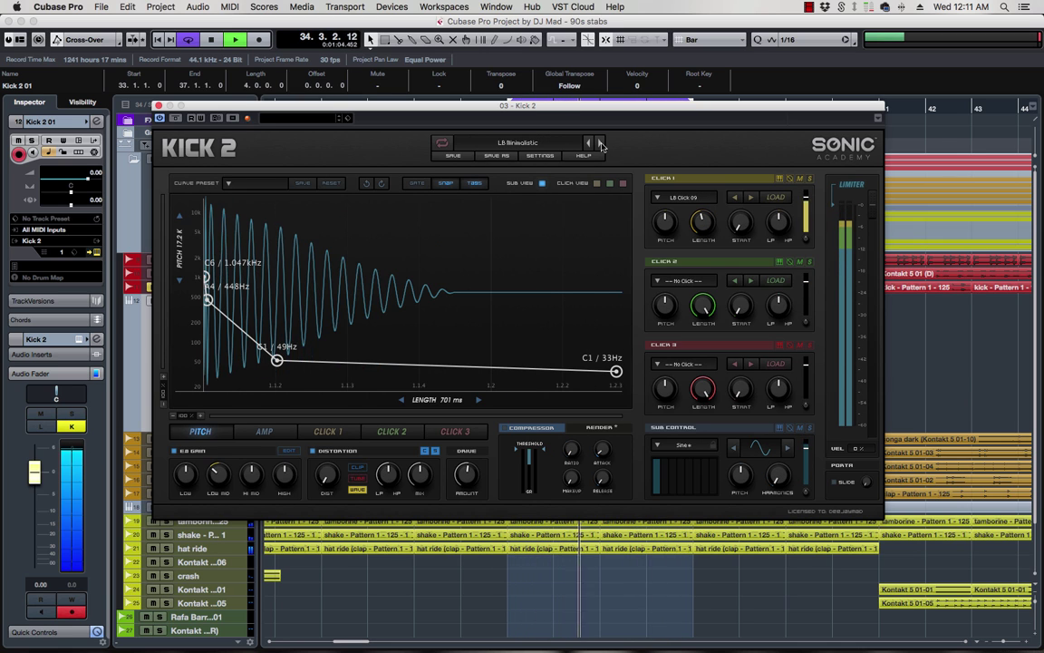
left_click(601, 145)
left_click(601, 145)
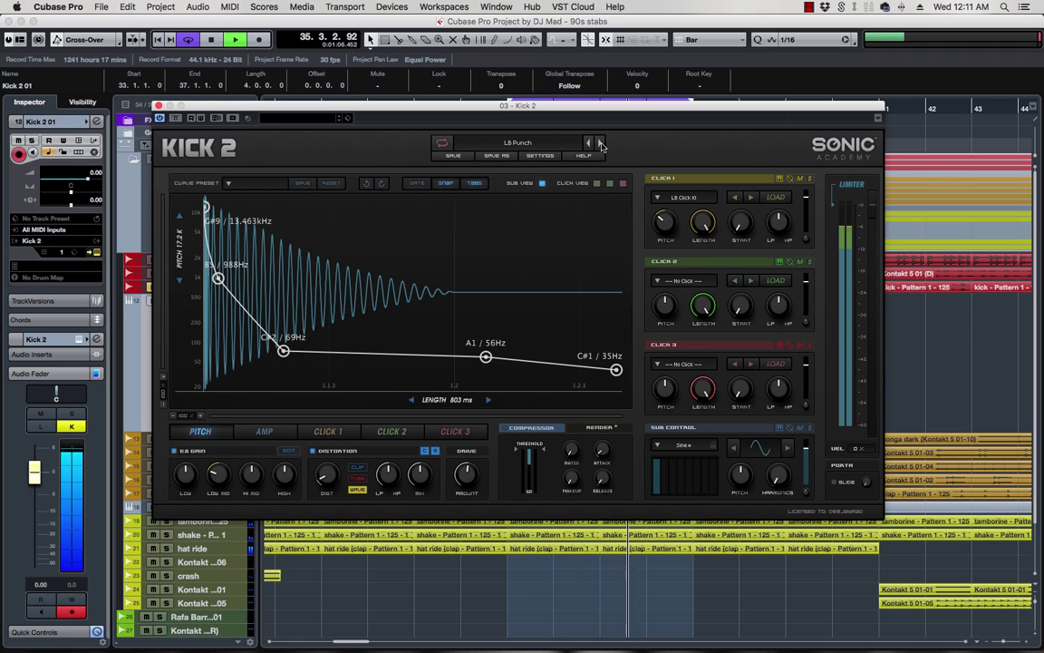
left_click(601, 145)
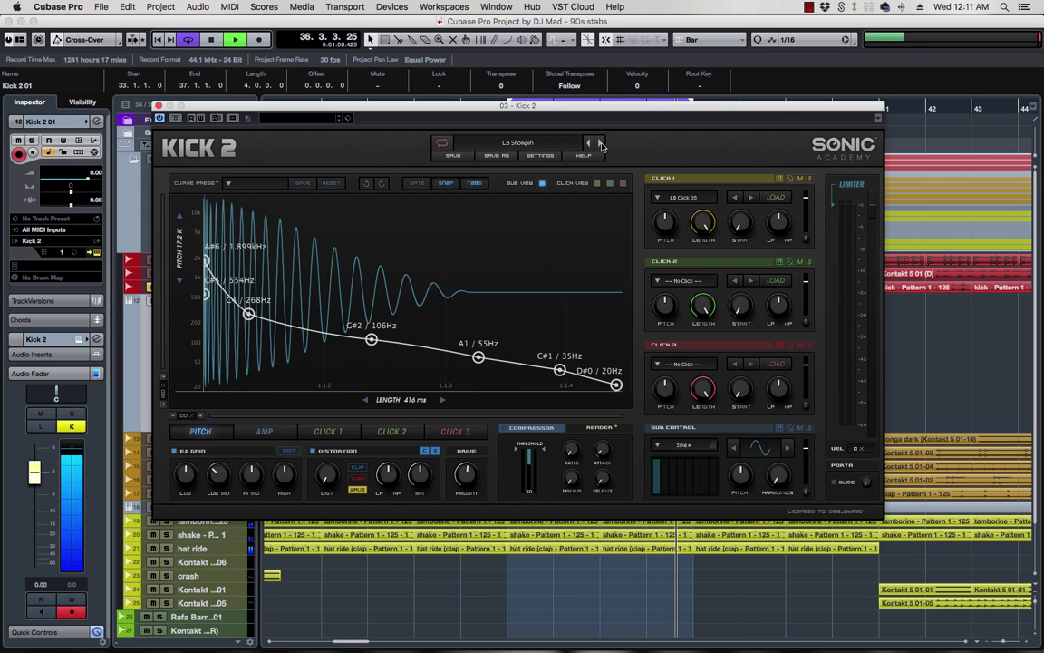
- Audition more presets against the loop, stepping forward from LB Stompin until ST Prog Psy 03 is loaded
left_click(601, 145)
left_click(601, 145)
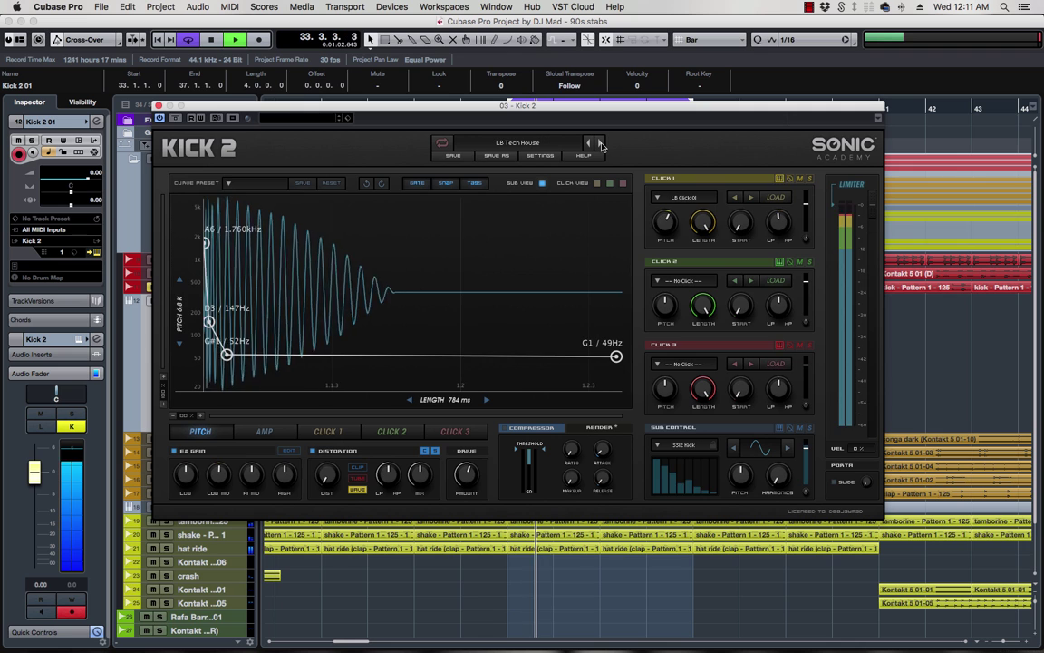
left_click(601, 145)
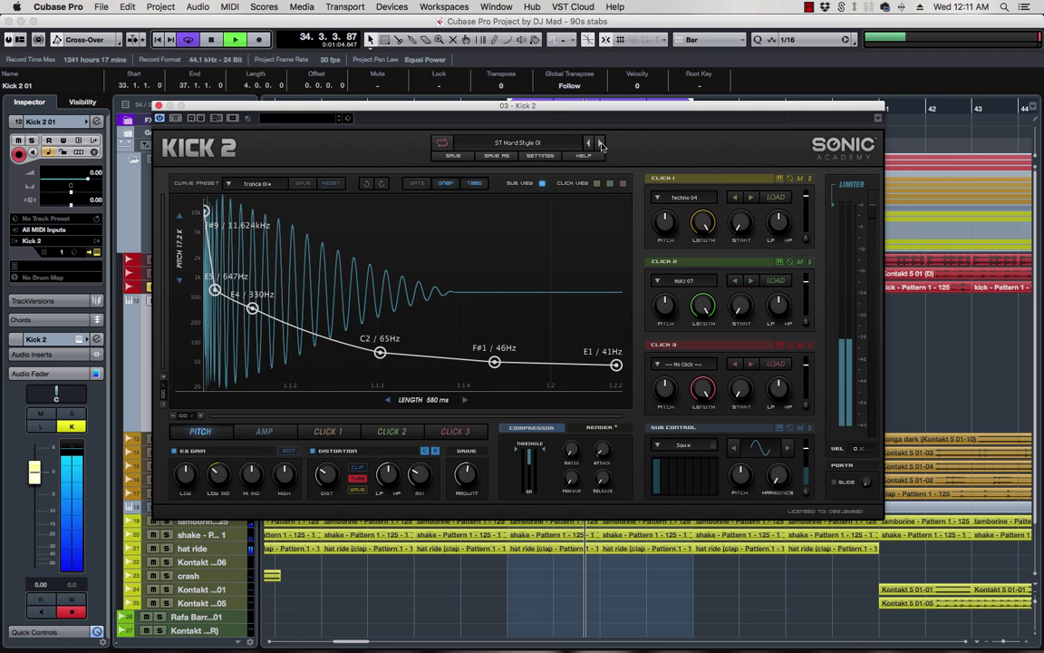
left_click(601, 145)
left_click(601, 145)
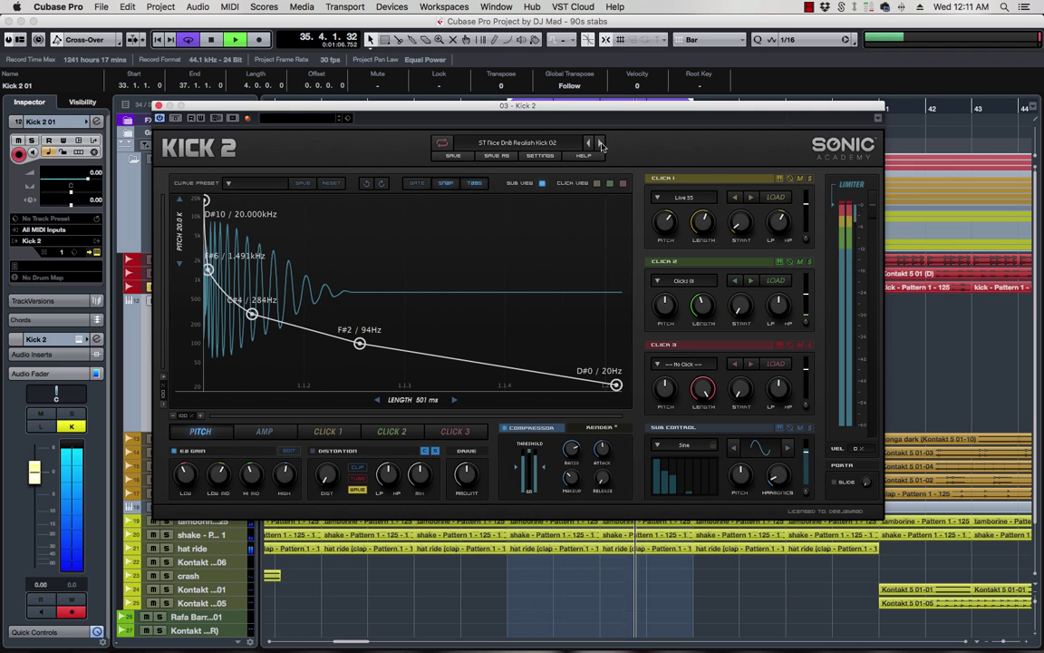
left_click(601, 145)
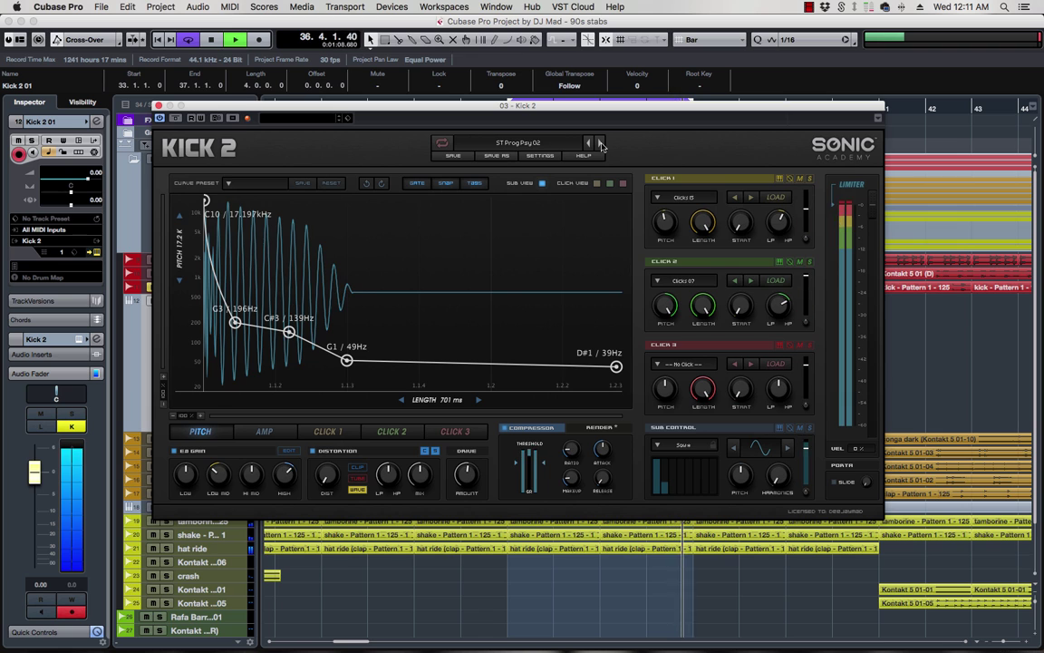
left_click(601, 145)
left_click(601, 145)
- Load Soundprank Kick 01 from the Soundprank Kicks category and step forward through the presets to Soundprank Kick 09 during playback
left_click(520, 143)
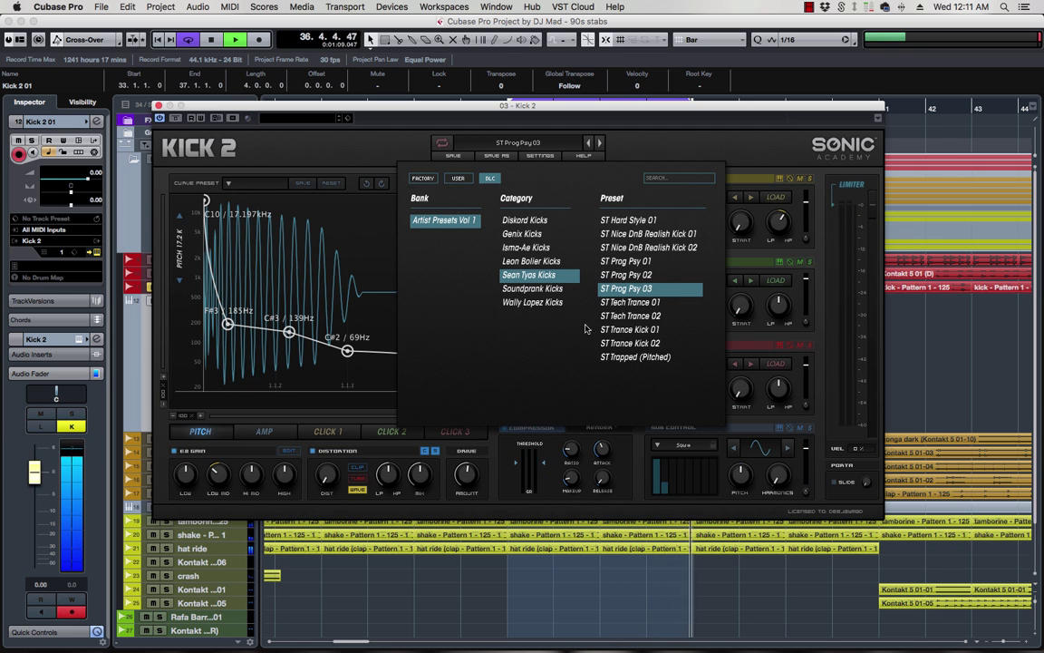
left_click(532, 288)
left_click(665, 222)
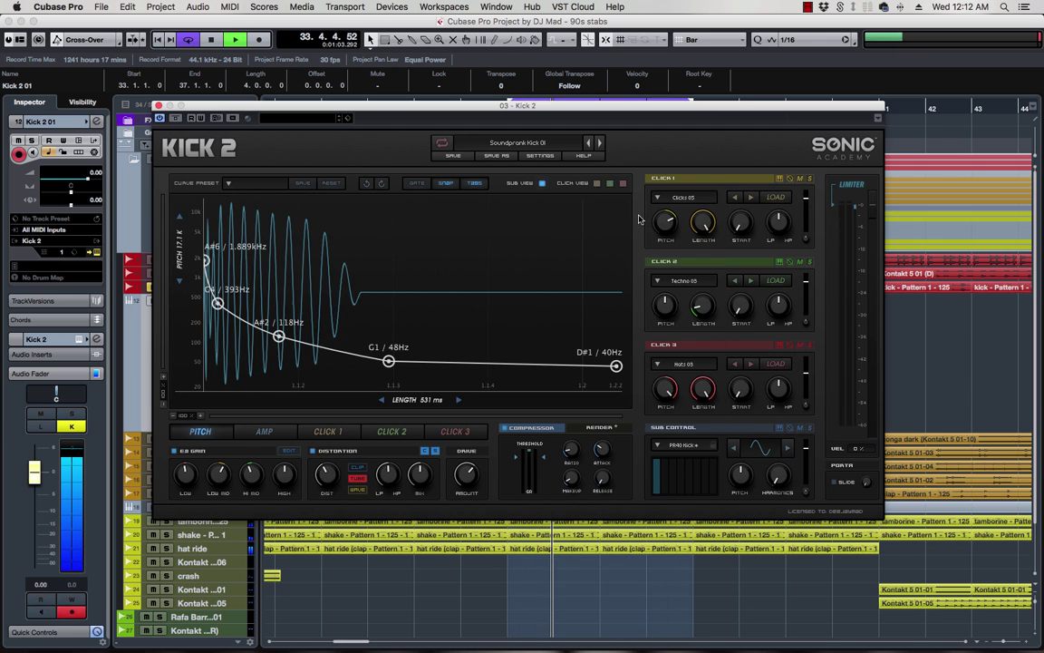
left_click(600, 143)
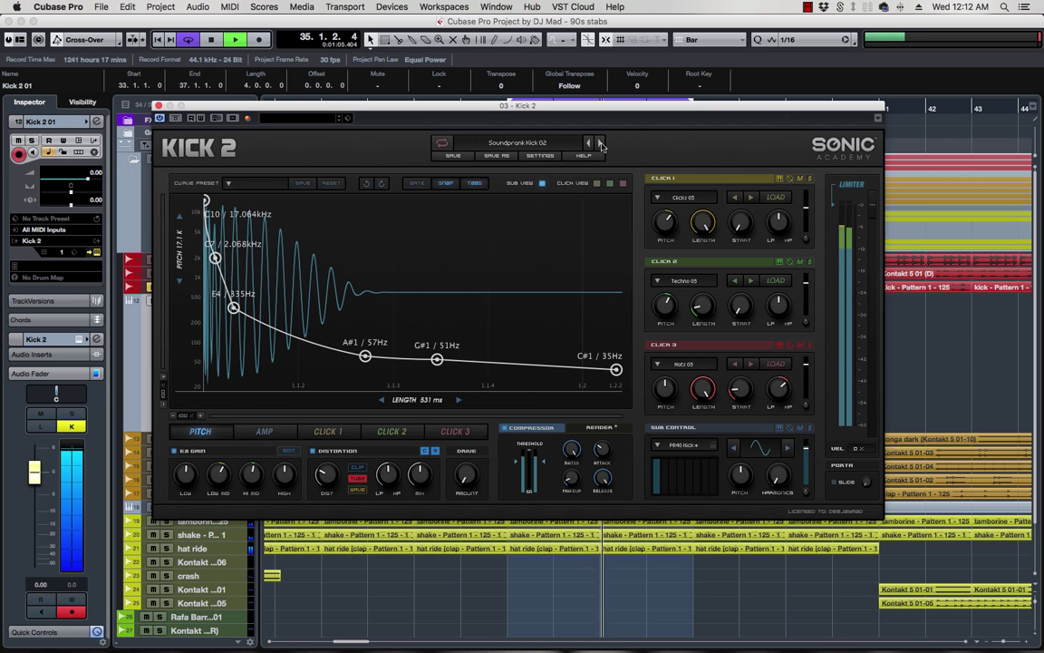
left_click(600, 143)
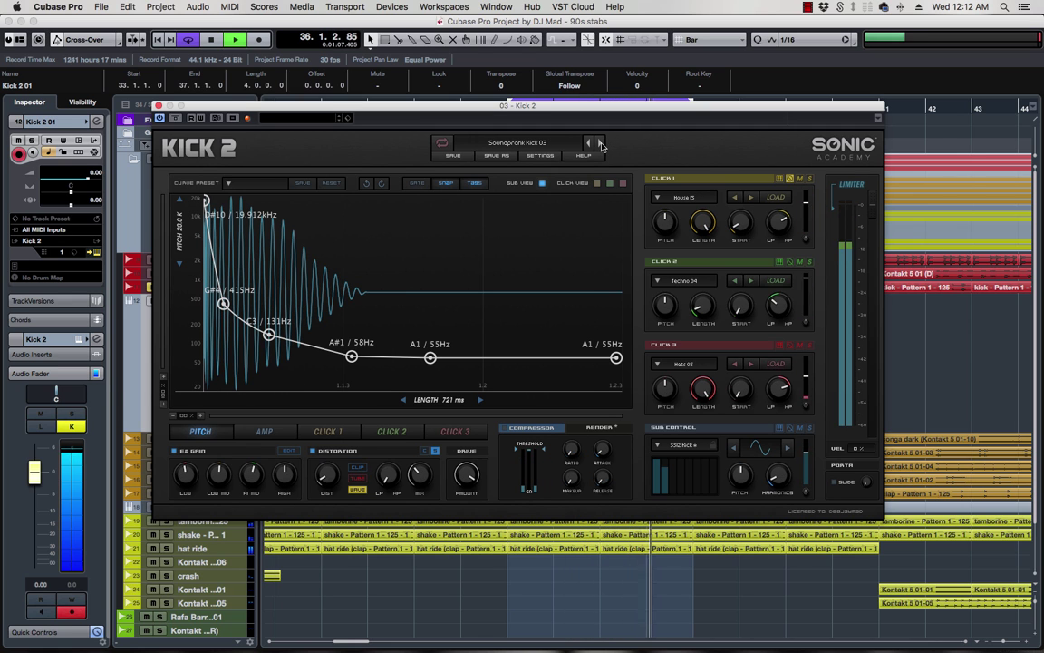
left_click(600, 143)
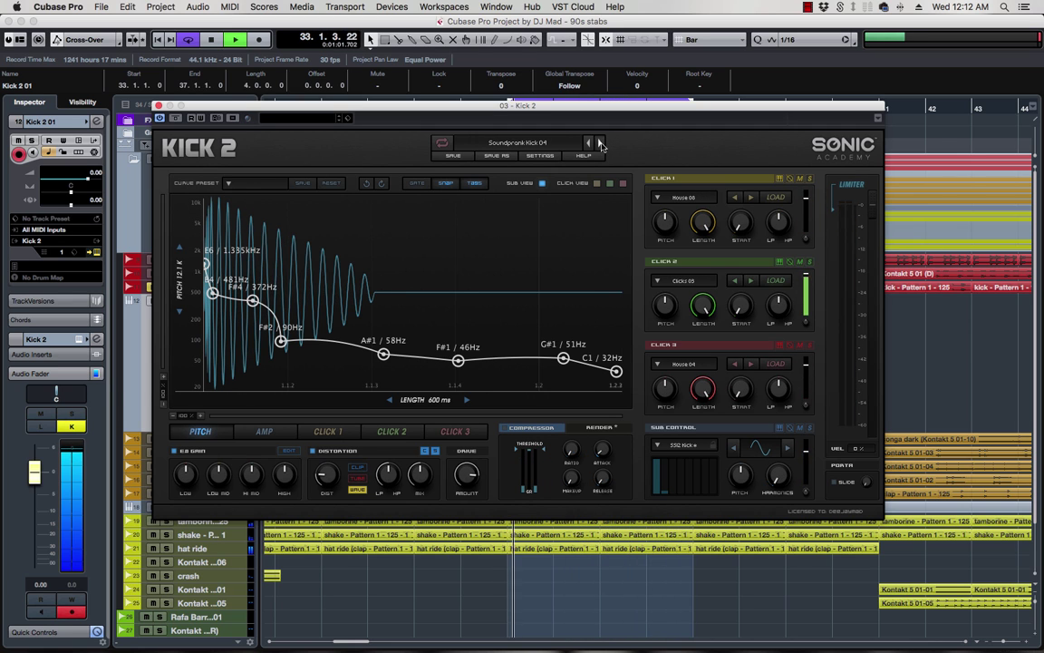
left_click(600, 143)
left_click(600, 143)
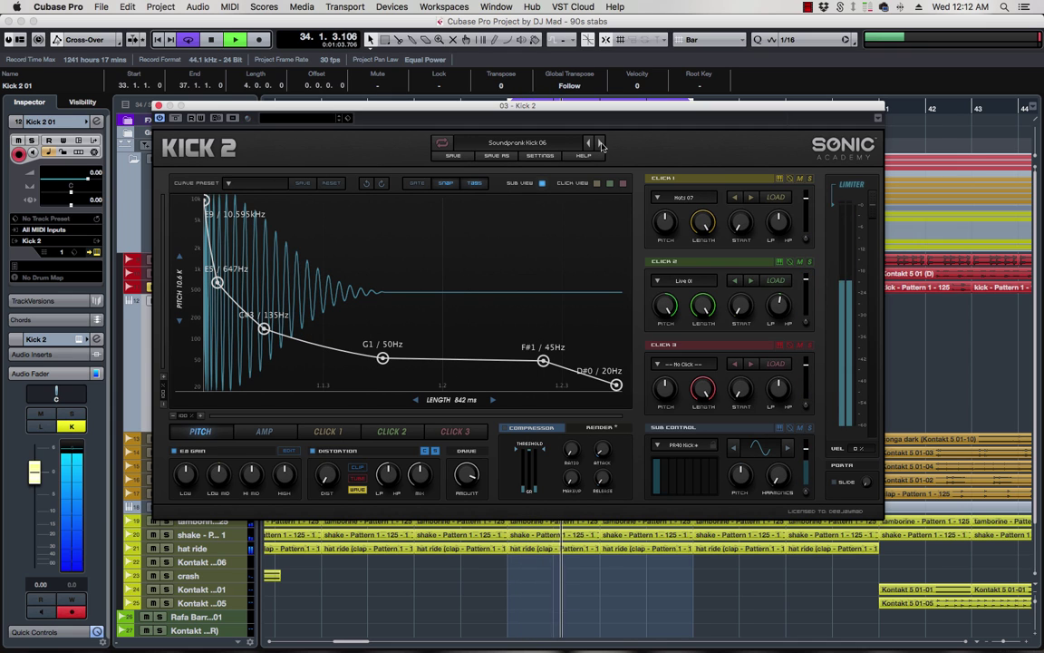
left_click(600, 144)
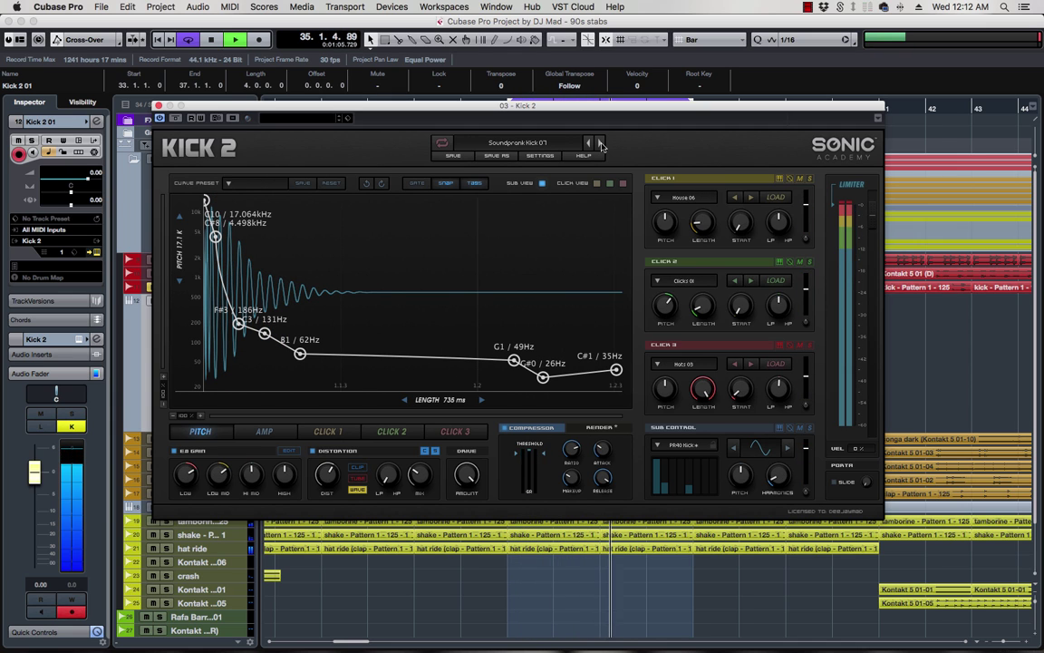
left_click(600, 143)
left_click(600, 143)
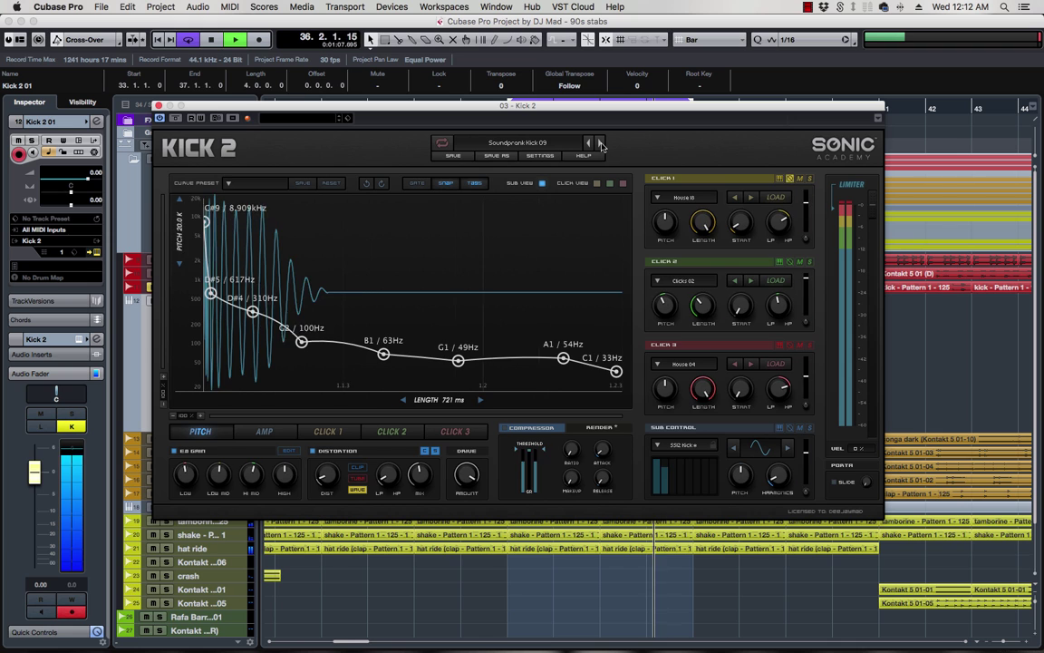
- Continue auditioning into the Wally Lopez Kicks, stepping forward from Wally 01 to Wally 04
left_click(600, 143)
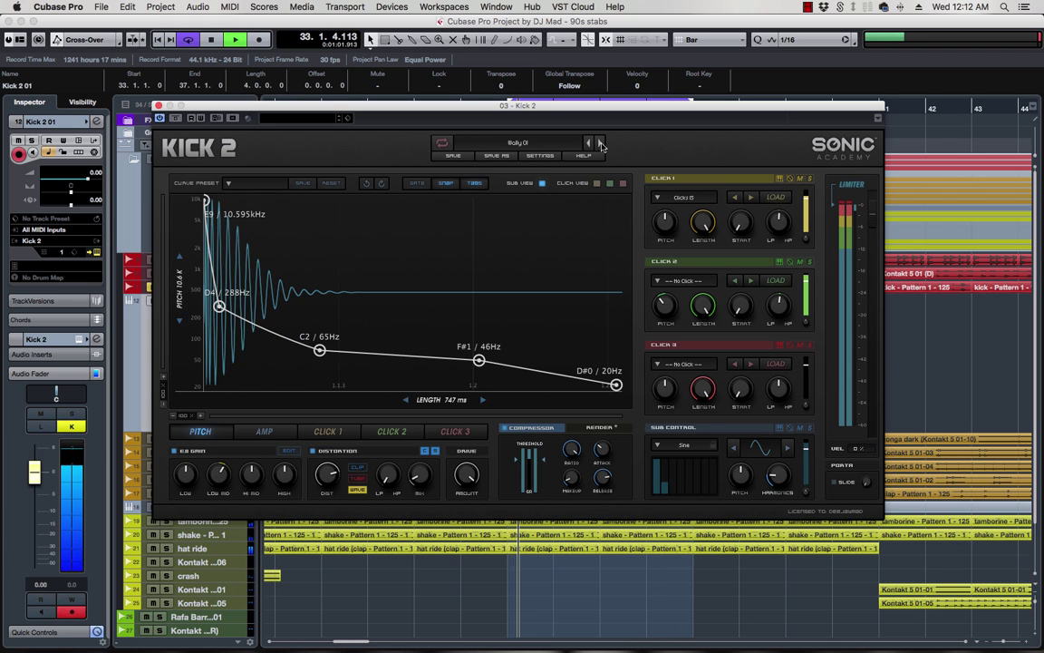
left_click(600, 143)
left_click(600, 143)
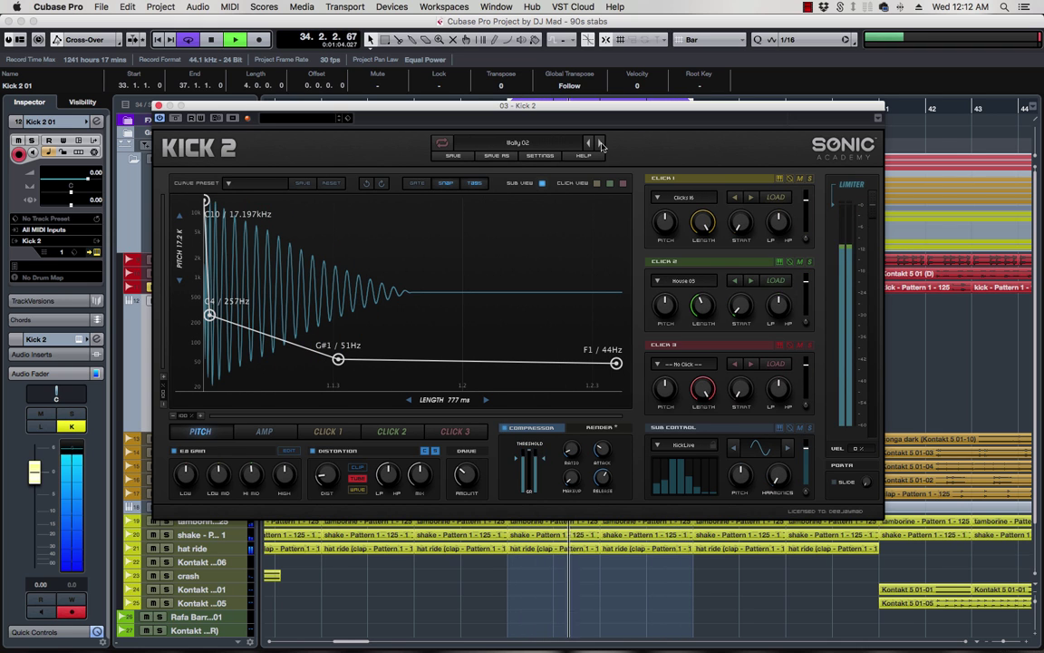
left_click(600, 143)
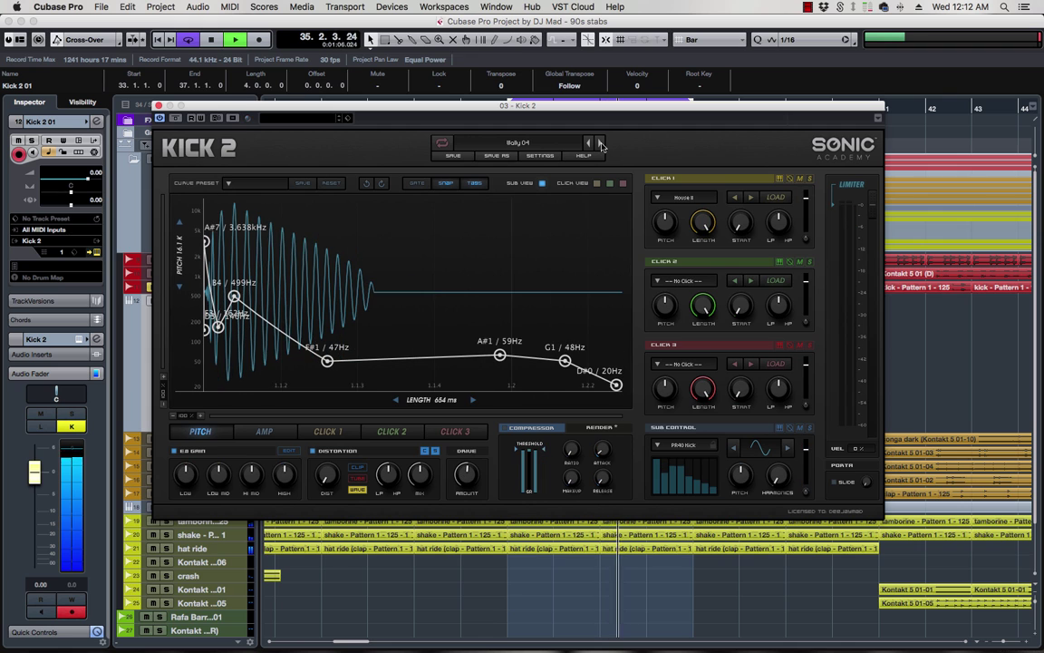
- Load the isma-ae 07 preset from the Isma-Ae Kicks category and move the Kick 2 window away from the lower tracks
left_click(530, 145)
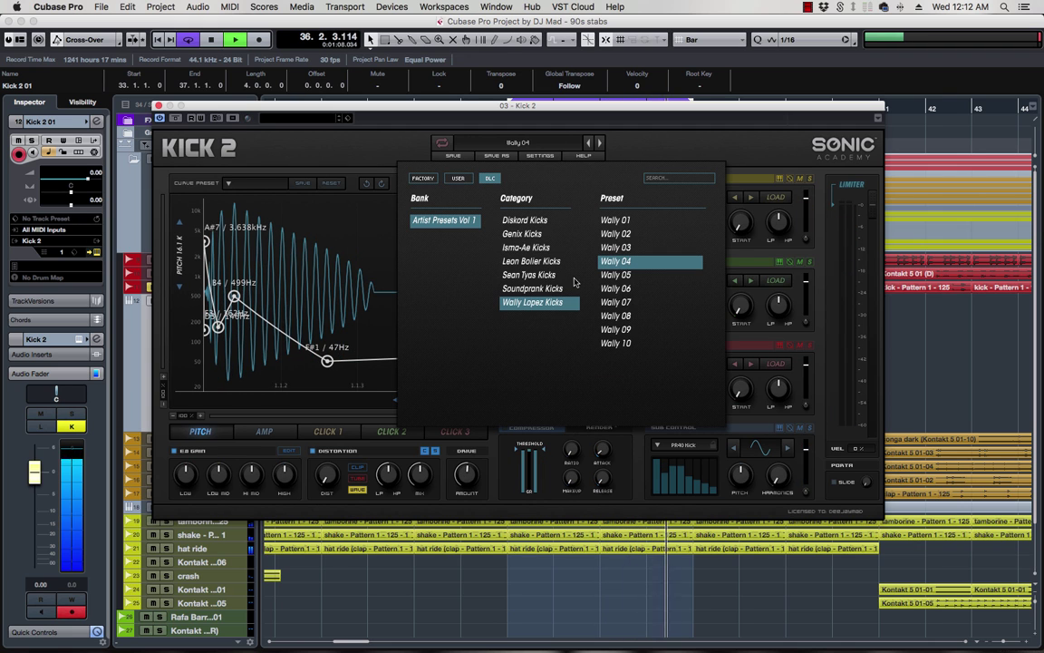
left_click(523, 247)
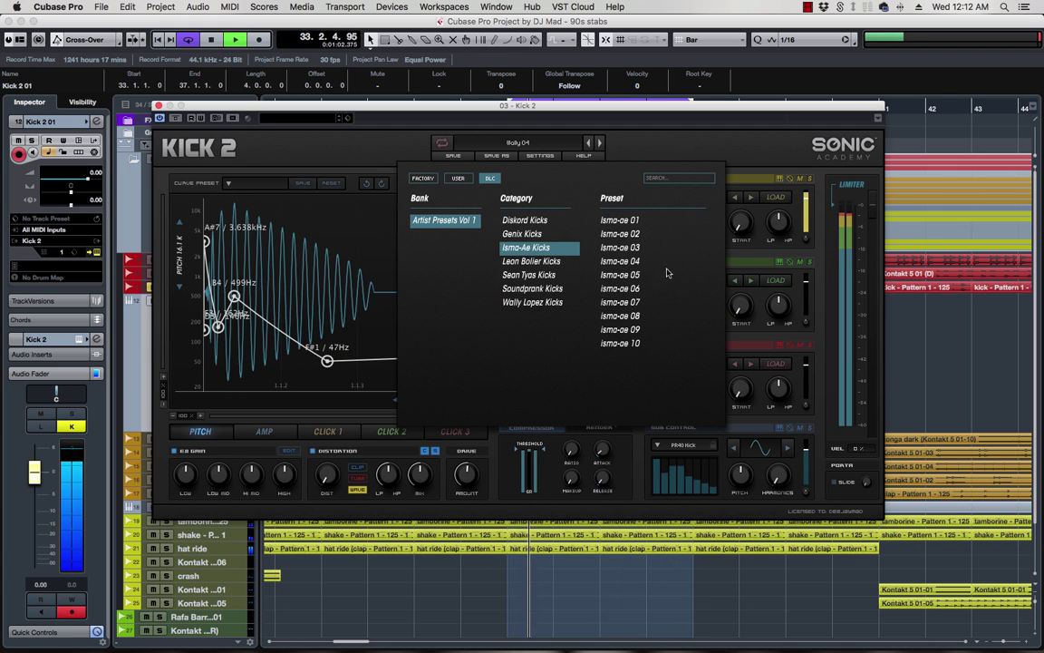
left_click(620, 302)
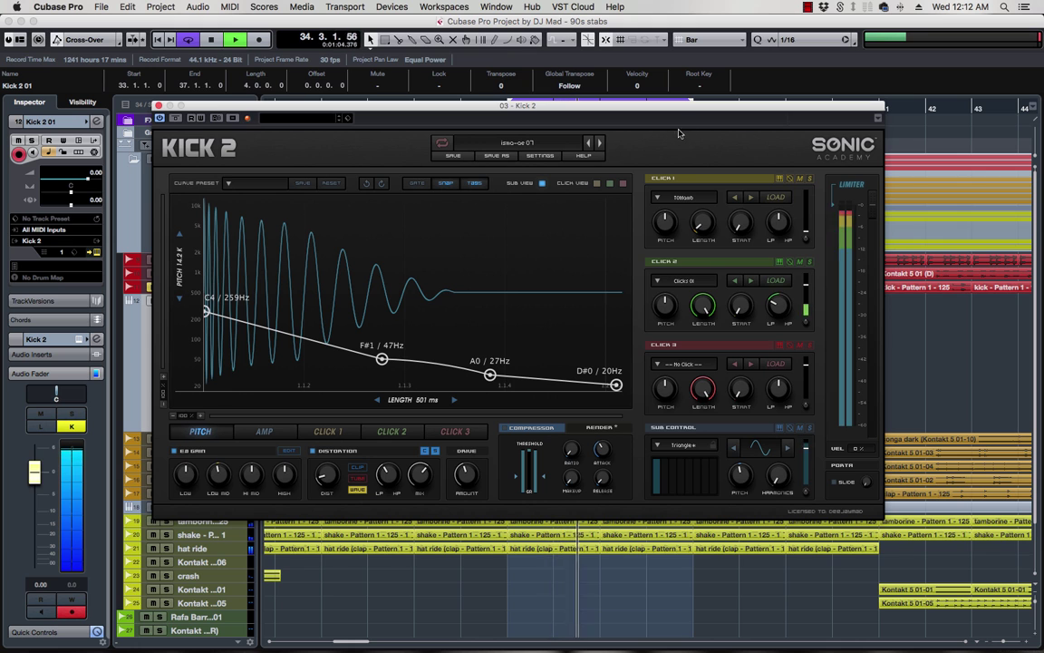
left_click_drag(534, 102, 495, 65)
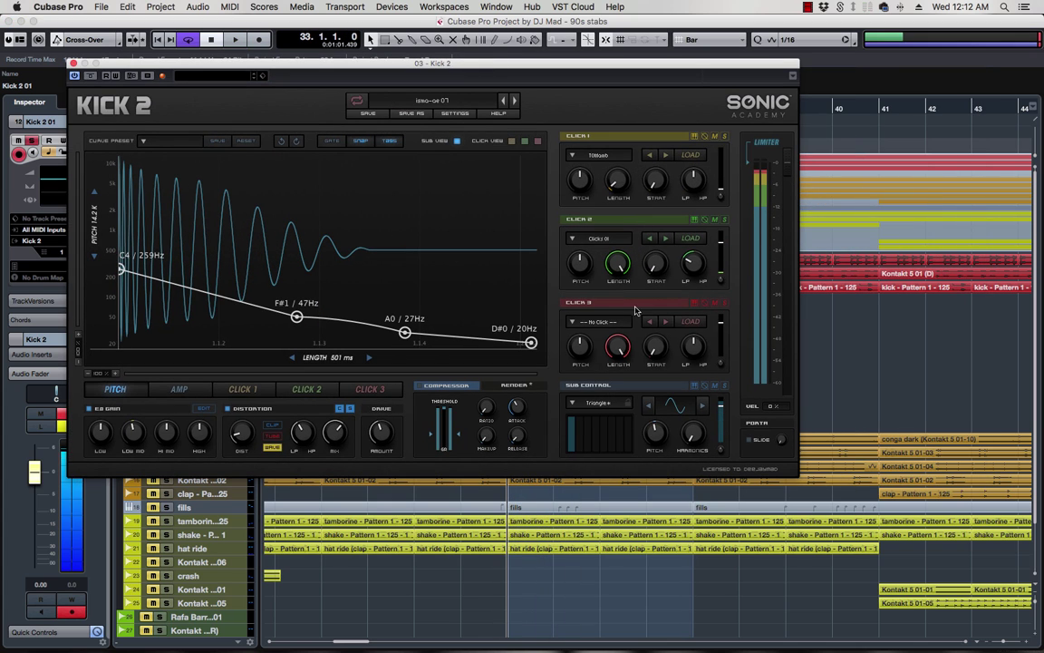
- Play the soloed kick with Sub Control soloed, and try switching the sub's harmonic preset to KickLive and back to Triangle
key("space")
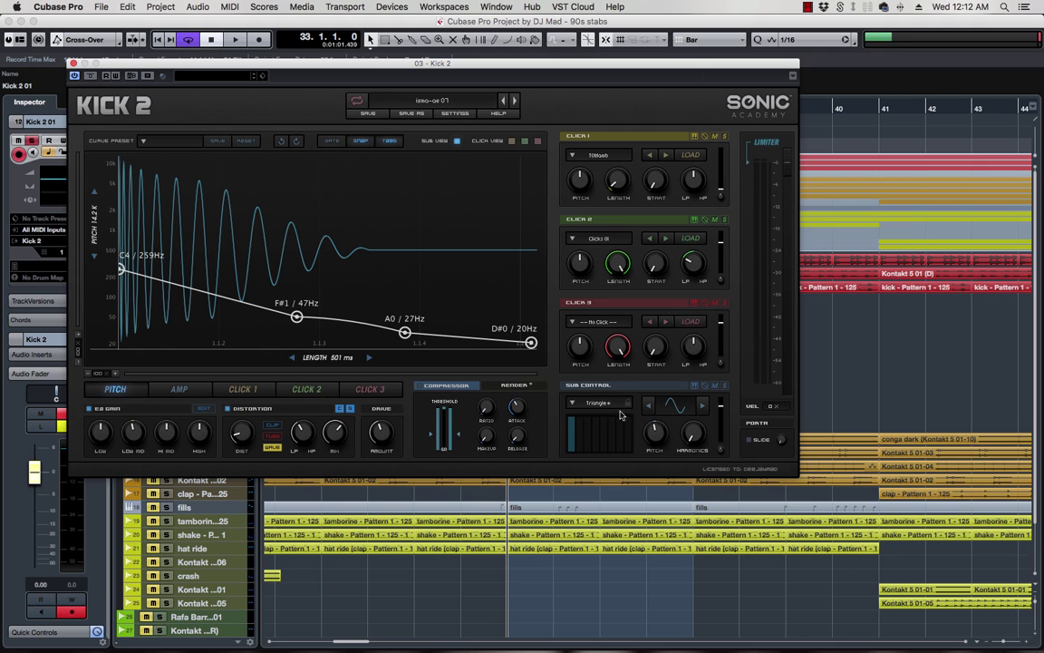
key("space")
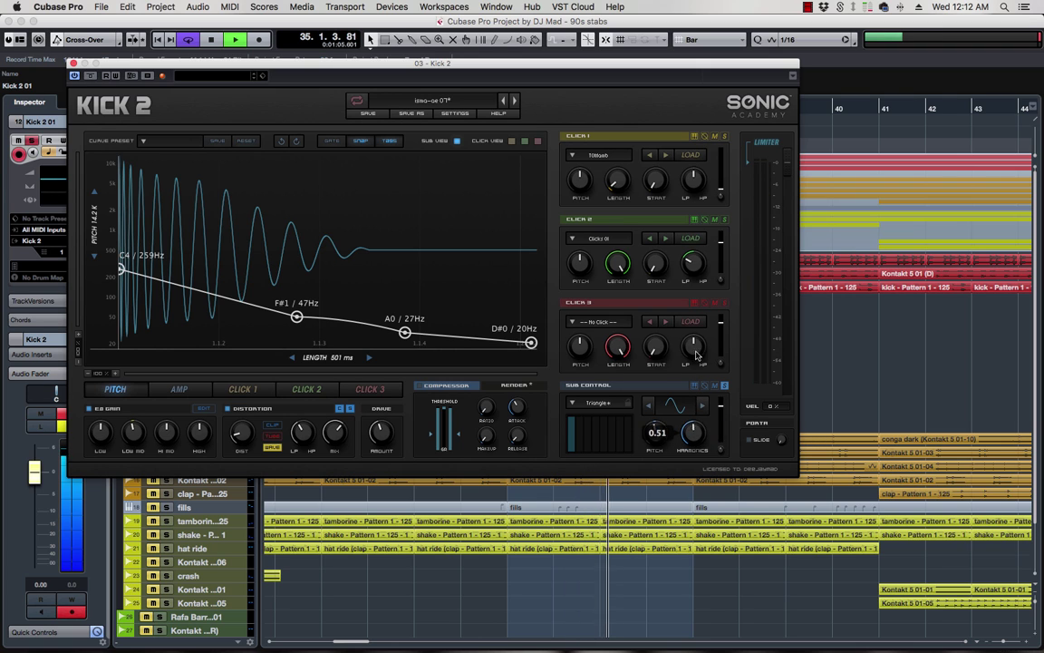
left_click(705, 408)
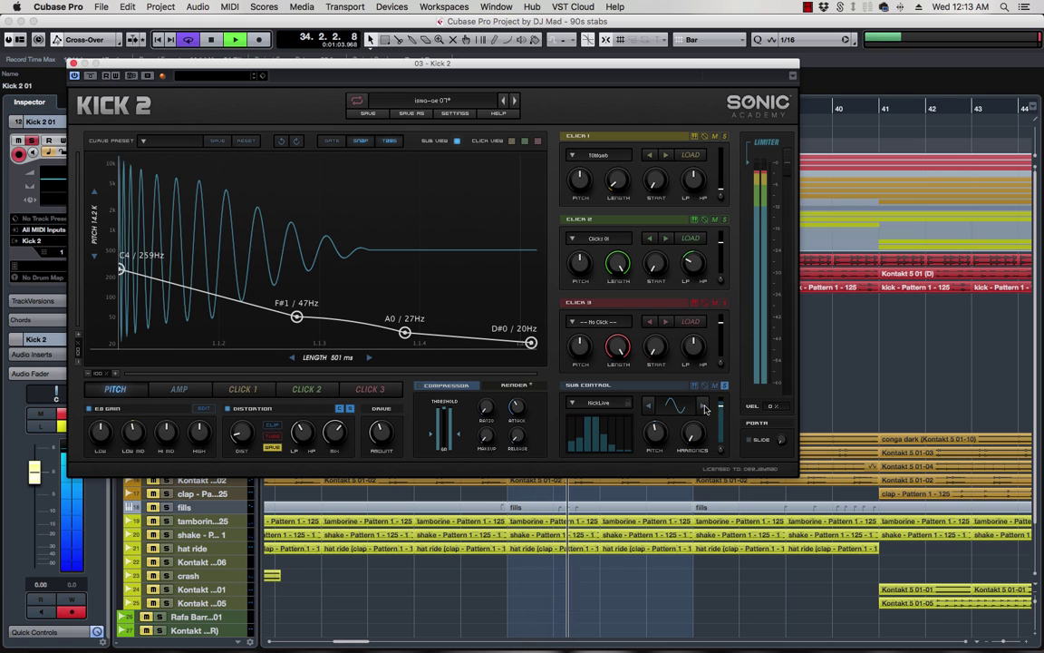
left_click(649, 407)
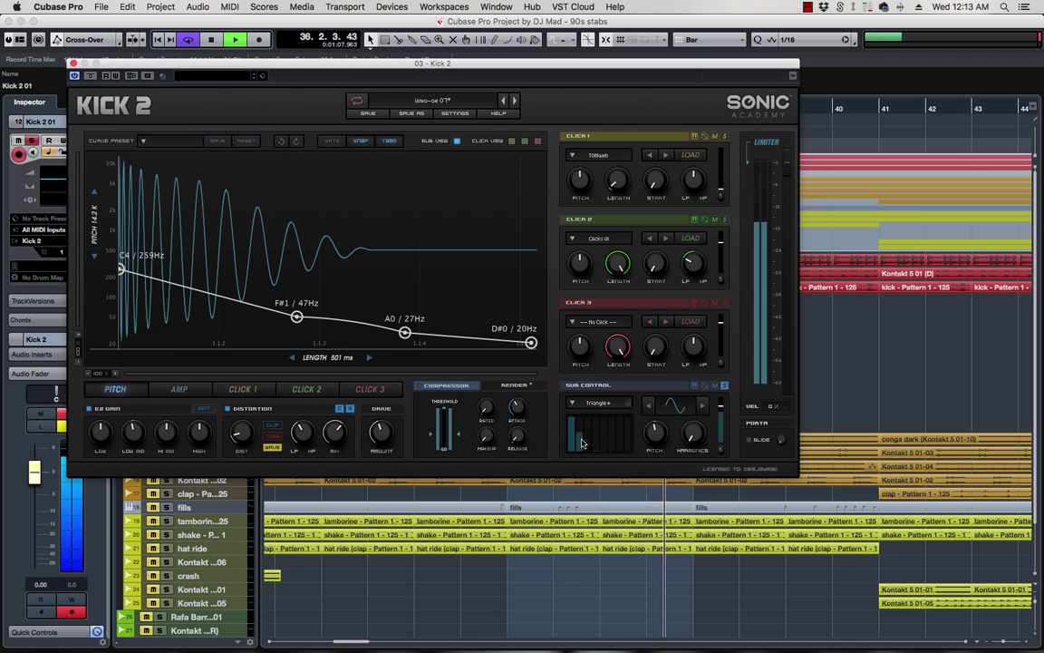
- Compare the Square and Sine waves for the sub during playback, ending with the Triangle preset from the Waves category
left_click(573, 404)
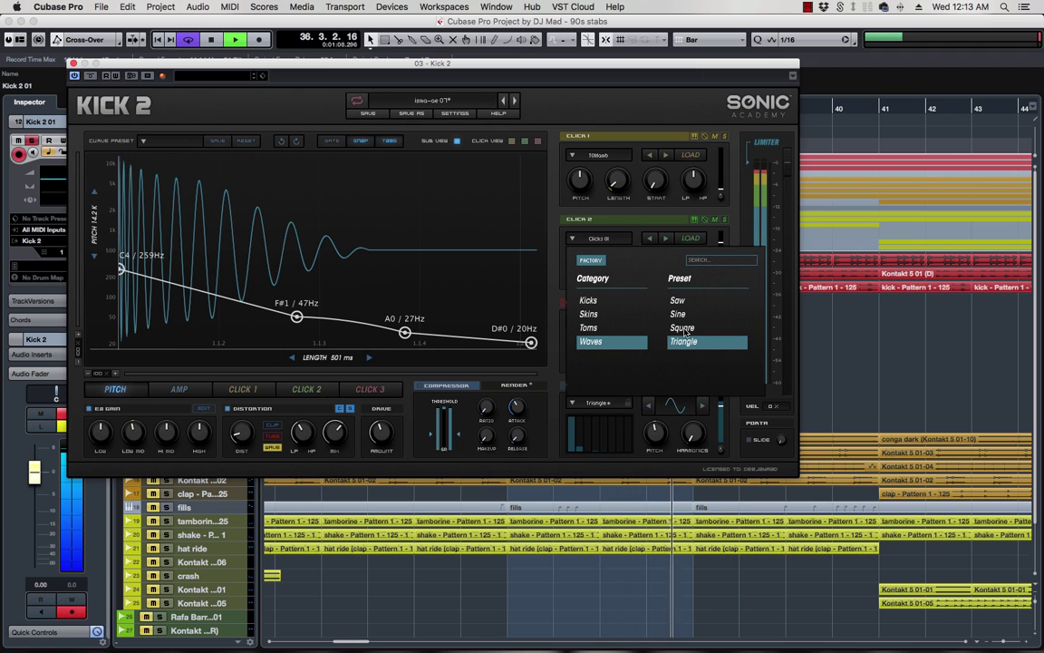
left_click(684, 331)
left_click(595, 407)
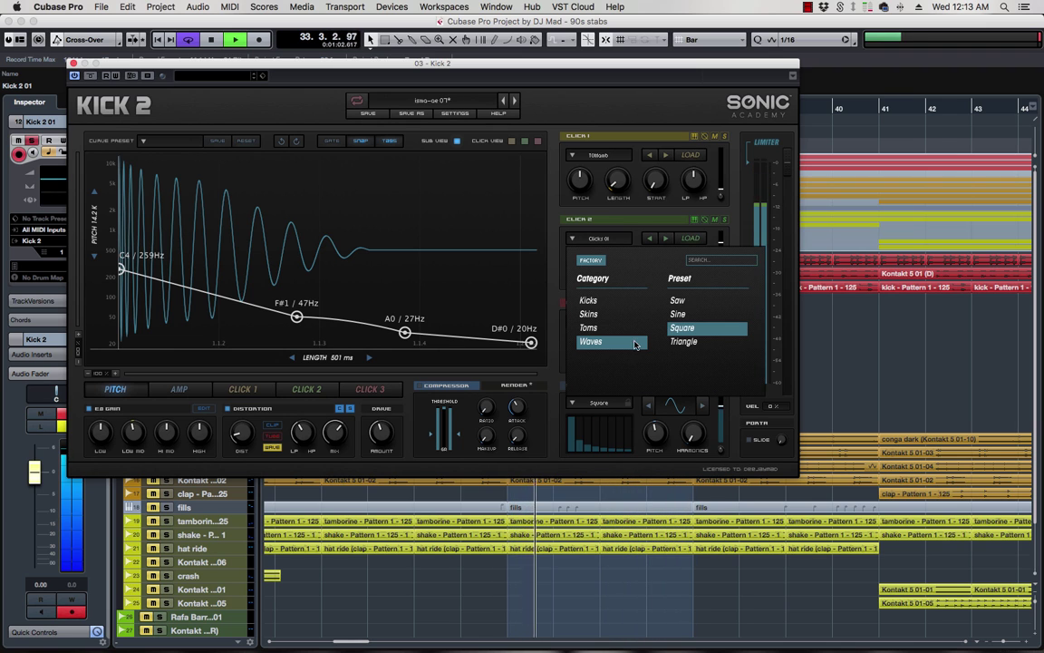
left_click(680, 315)
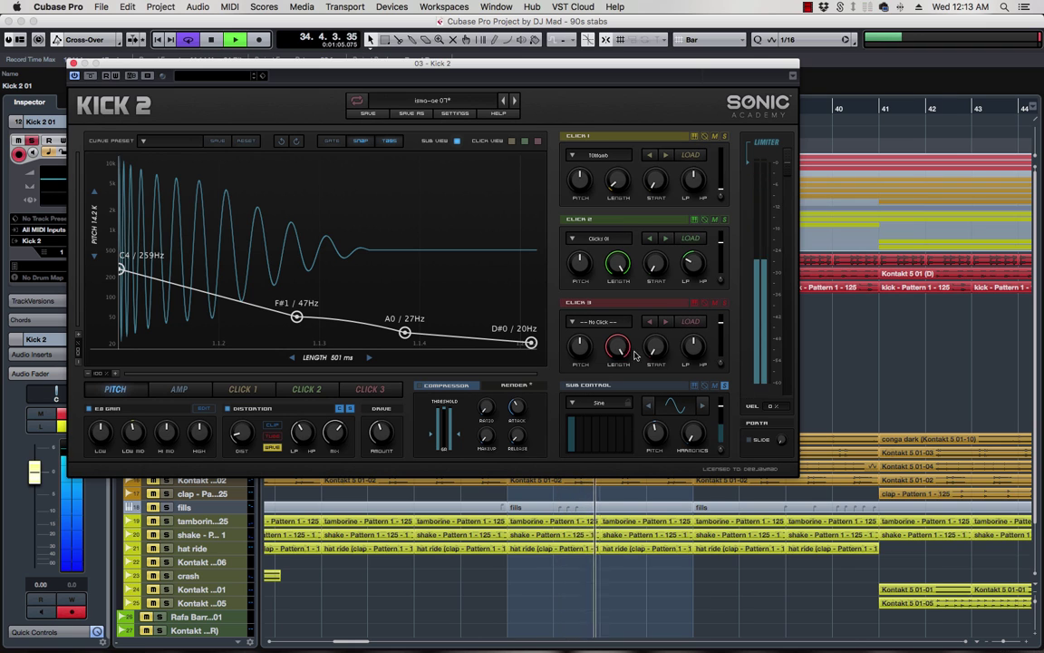
left_click(596, 405)
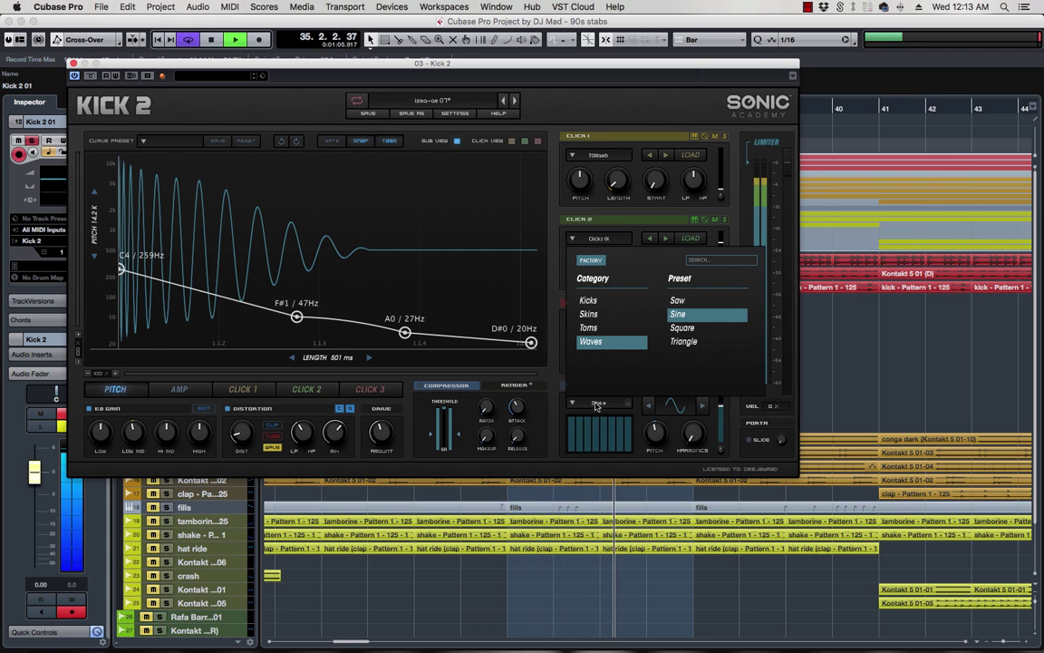
left_click(684, 341)
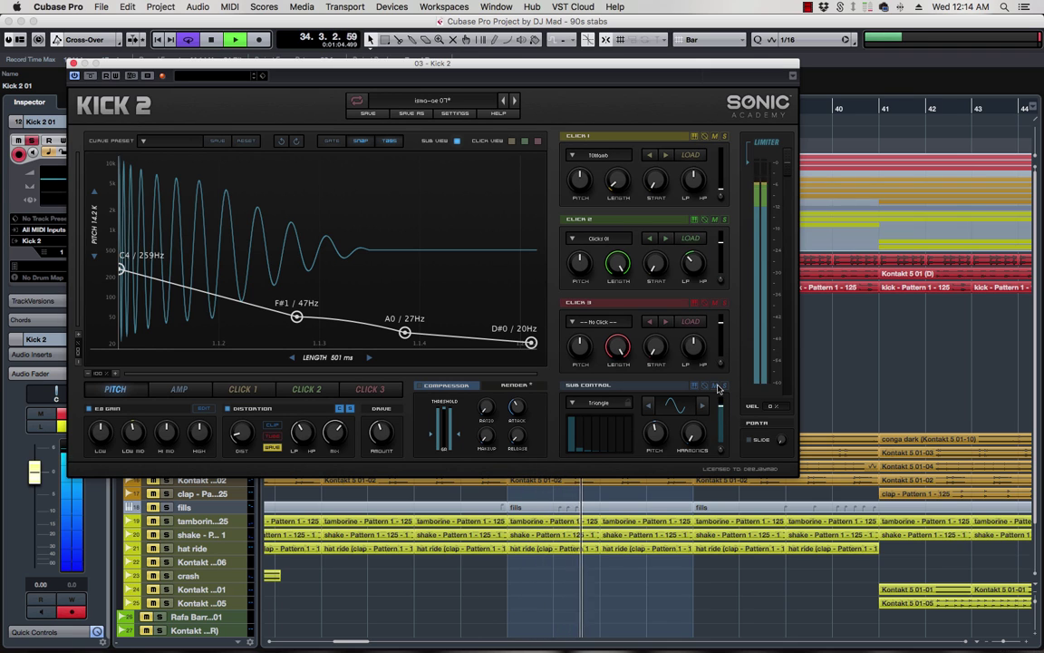
- With the sub muted, adjust Click 2's LP/HP filter and try its length control during playback
left_click_drag(700, 265, 696, 236)
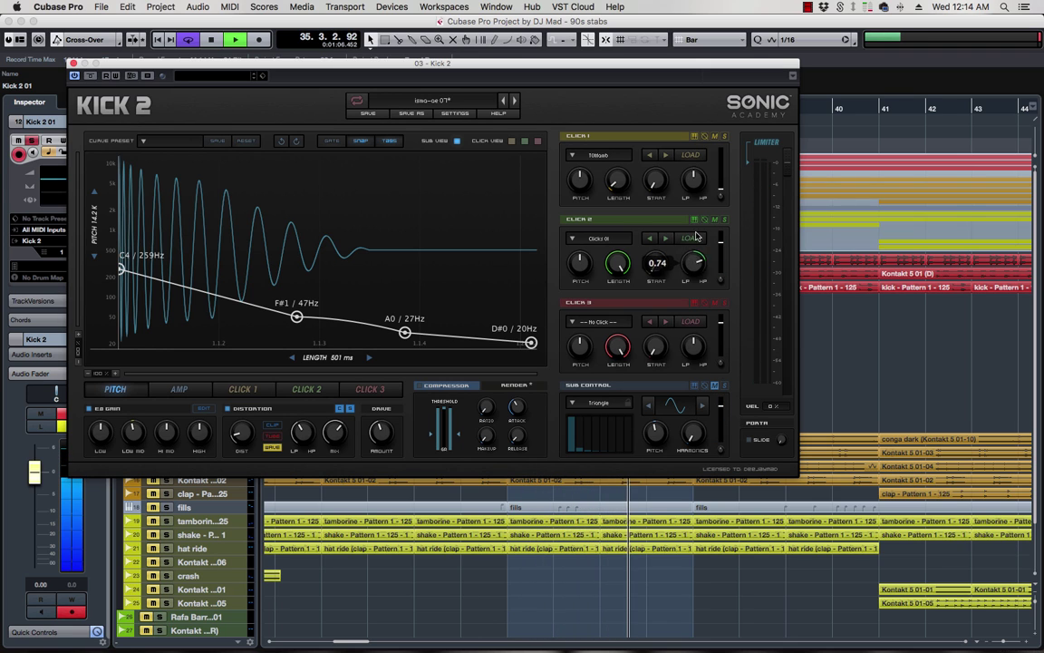
mouse_move(618, 263)
left_mouse_down()
mouse_move(653, 462)
mouse_move(620, 280)
left_mouse_up()
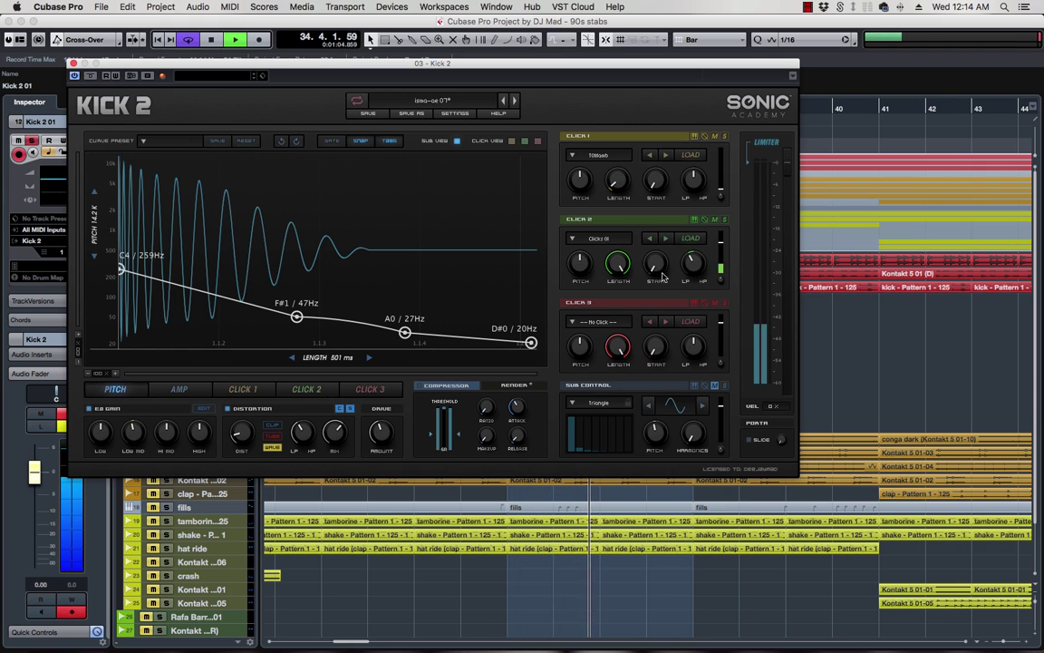
- Audition Click 2 samples up to Clicks 03, and switch to the House category, stepping from House 01 to House 04
left_click(667, 239)
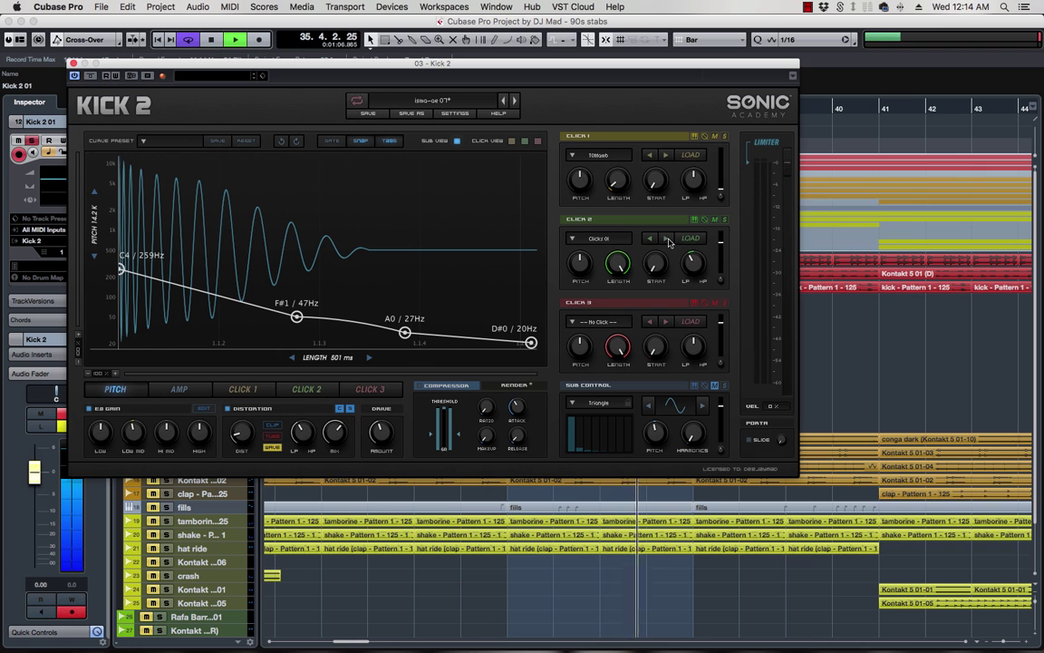
left_click(617, 240)
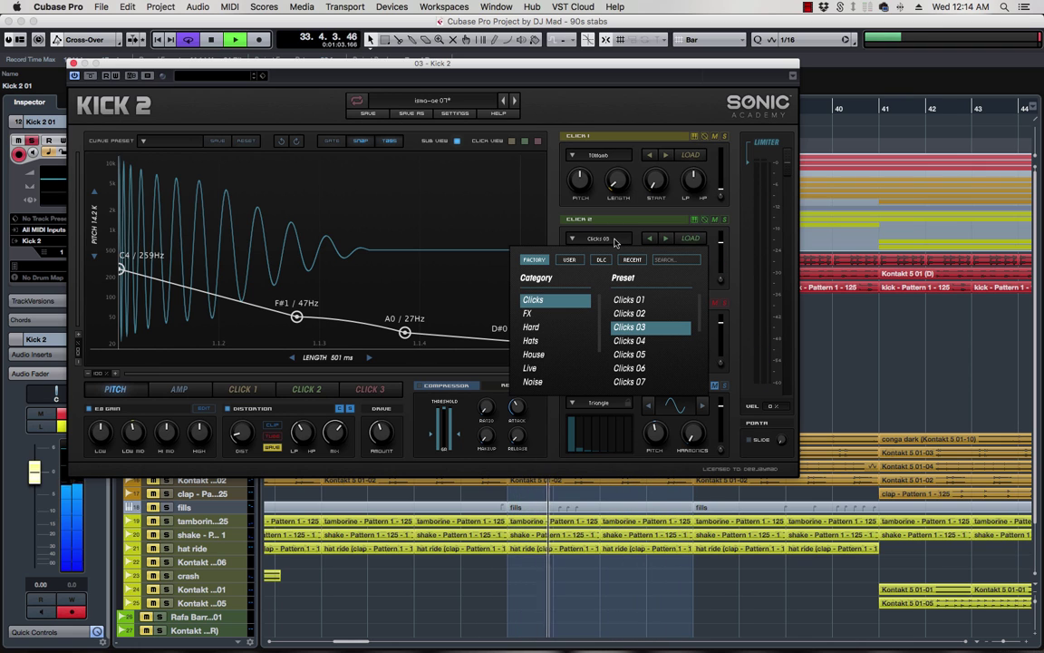
left_click(542, 356)
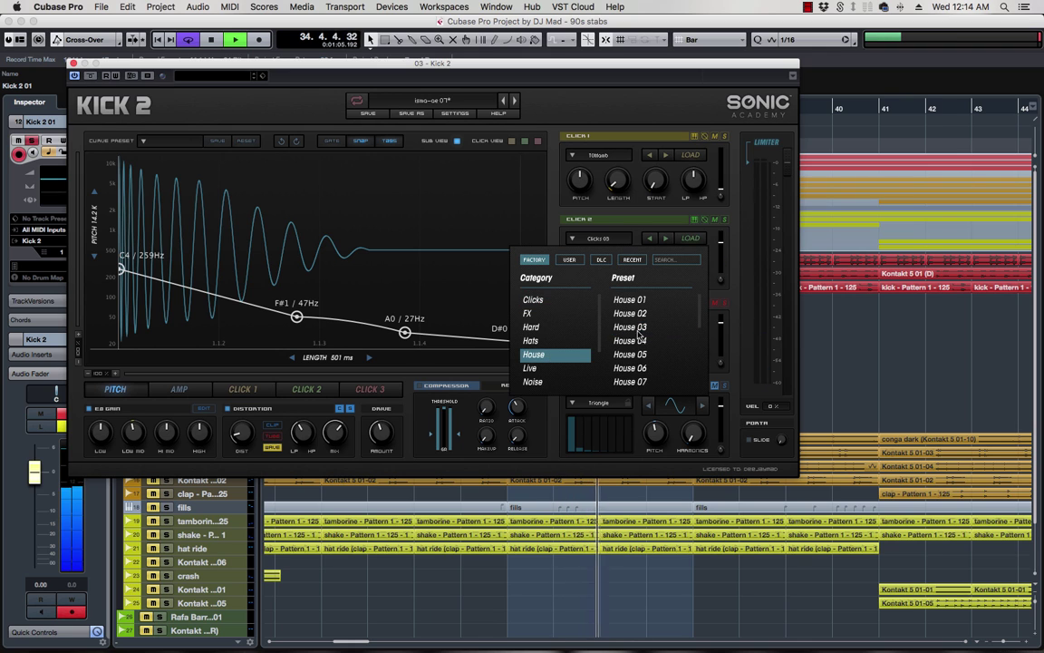
left_click(632, 300)
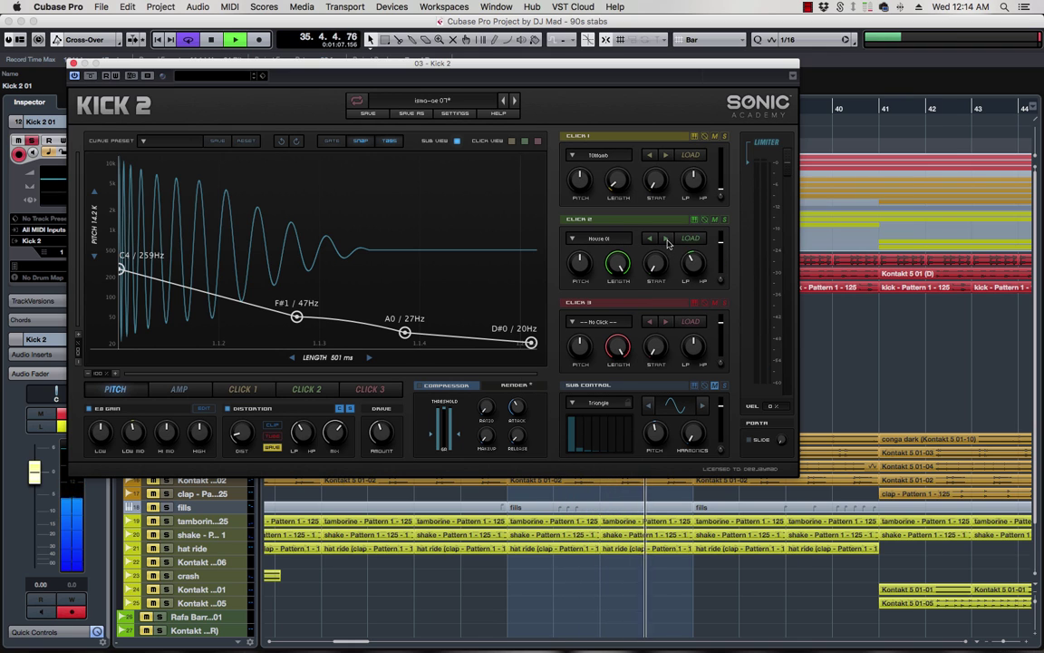
left_click(666, 239)
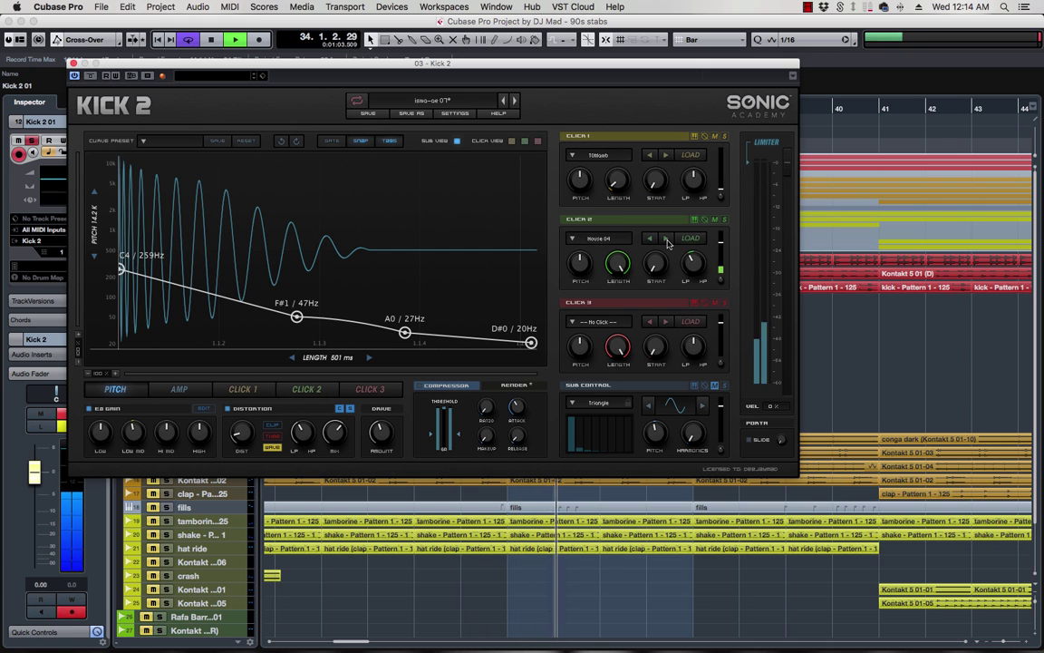
- Switch Click 2 to the House 05 sample and adjust its LP/HP filter with the layer soloed
left_click(666, 238)
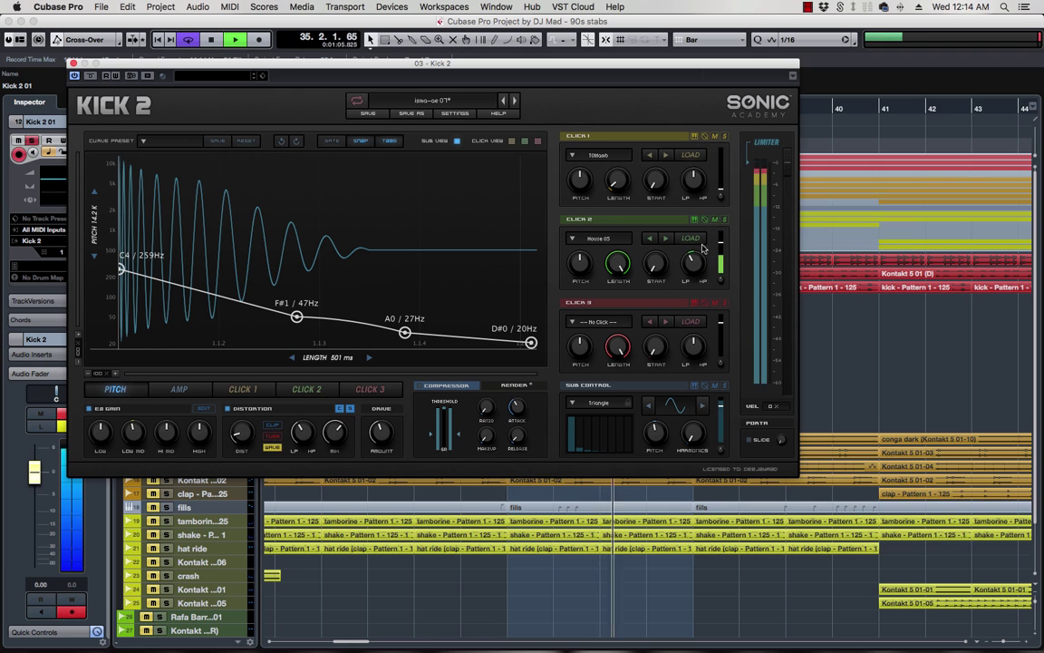
left_click(724, 220)
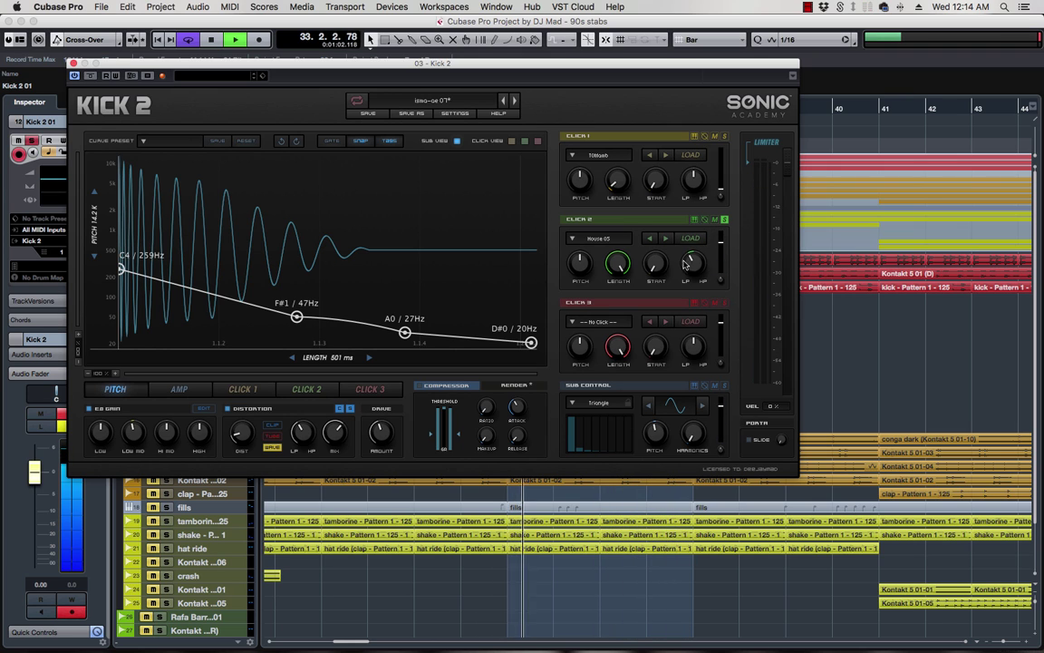
left_click_drag(694, 263, 703, 203)
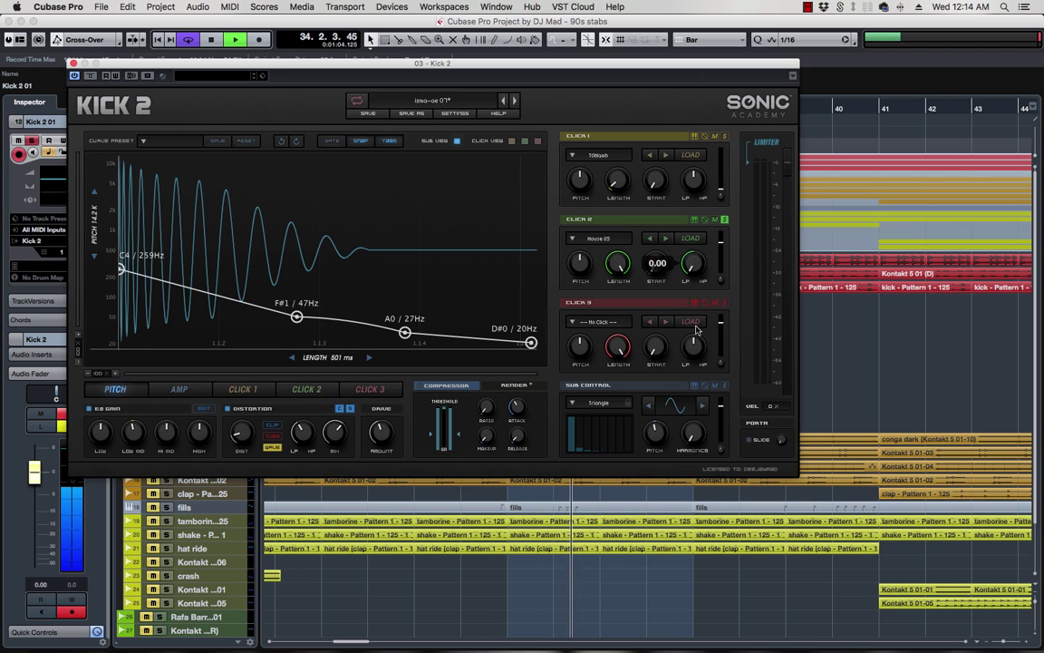
left_click_drag(697, 329, 692, 262)
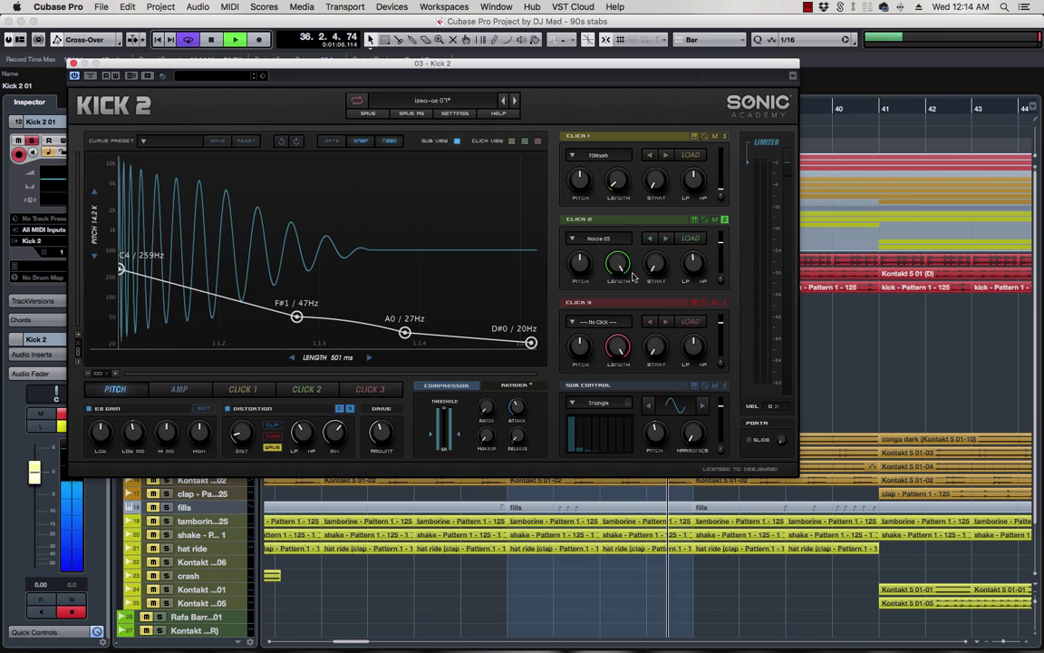
- Adjust Click 2's pitch, try its length control, and stop playback after hearing the full kick
left_click(581, 263)
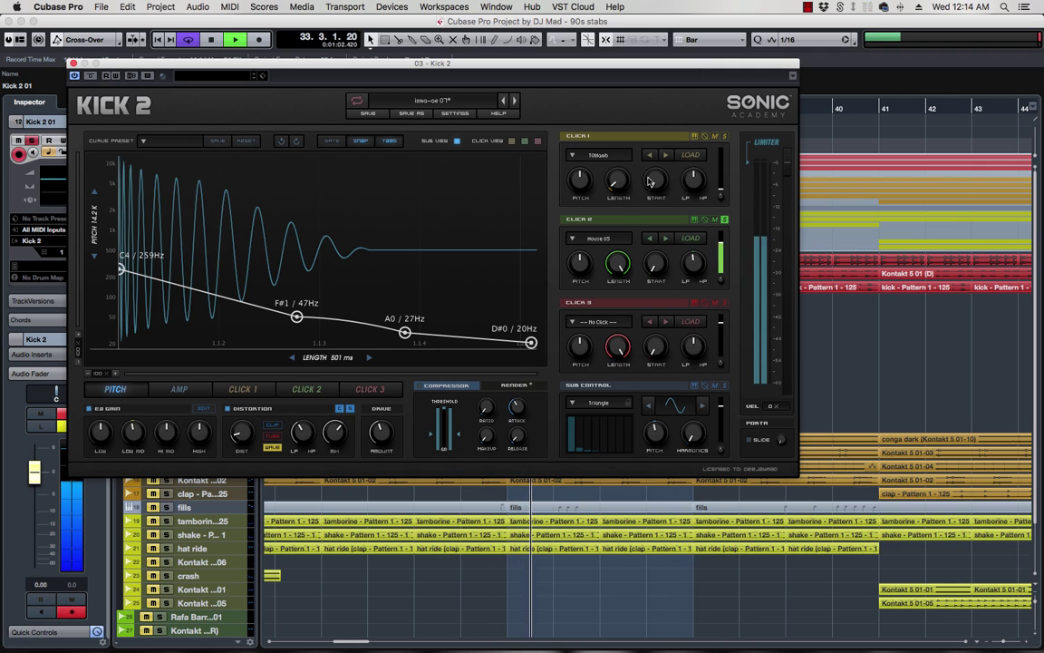
left_click_drag(618, 263, 583, 269)
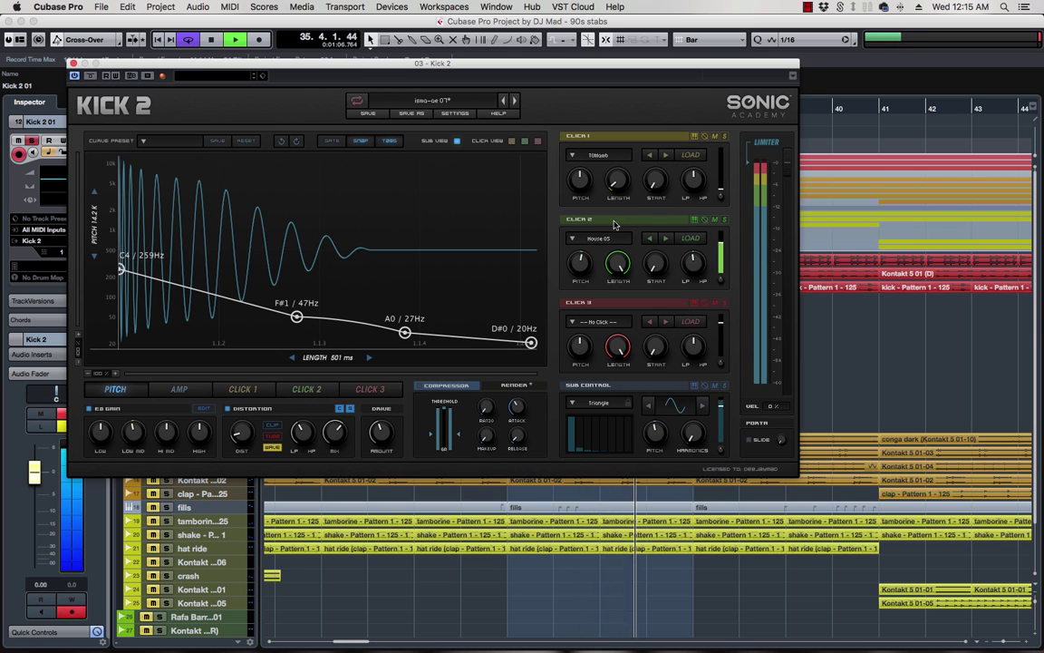
key("space")
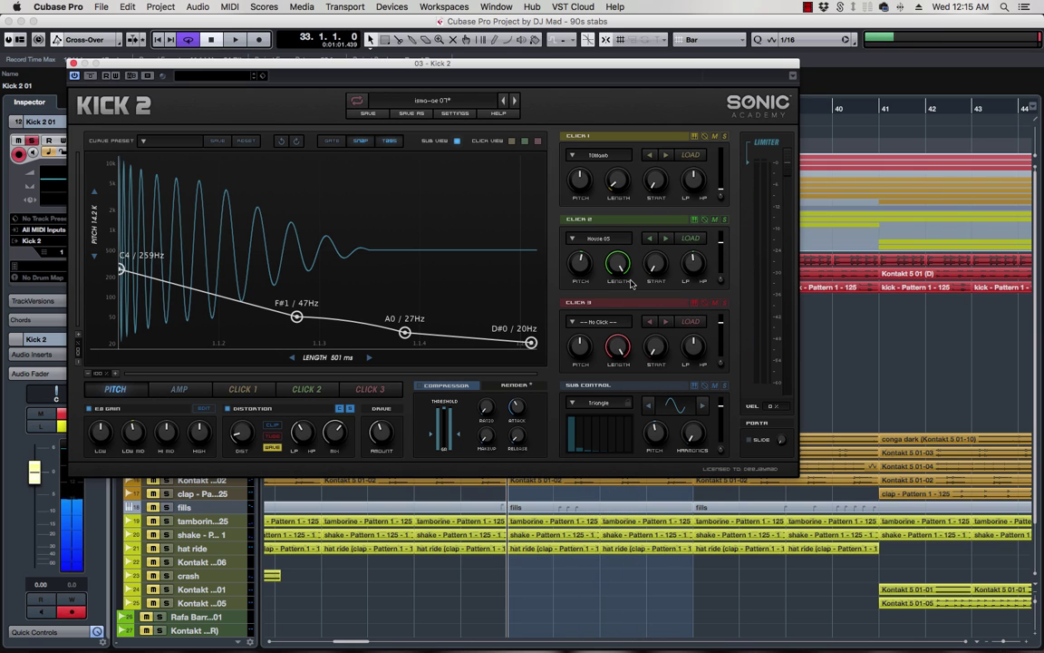
- Load Drake-One Dance Kick.wav from the Kick Samples folder into Click 3
left_click(603, 323)
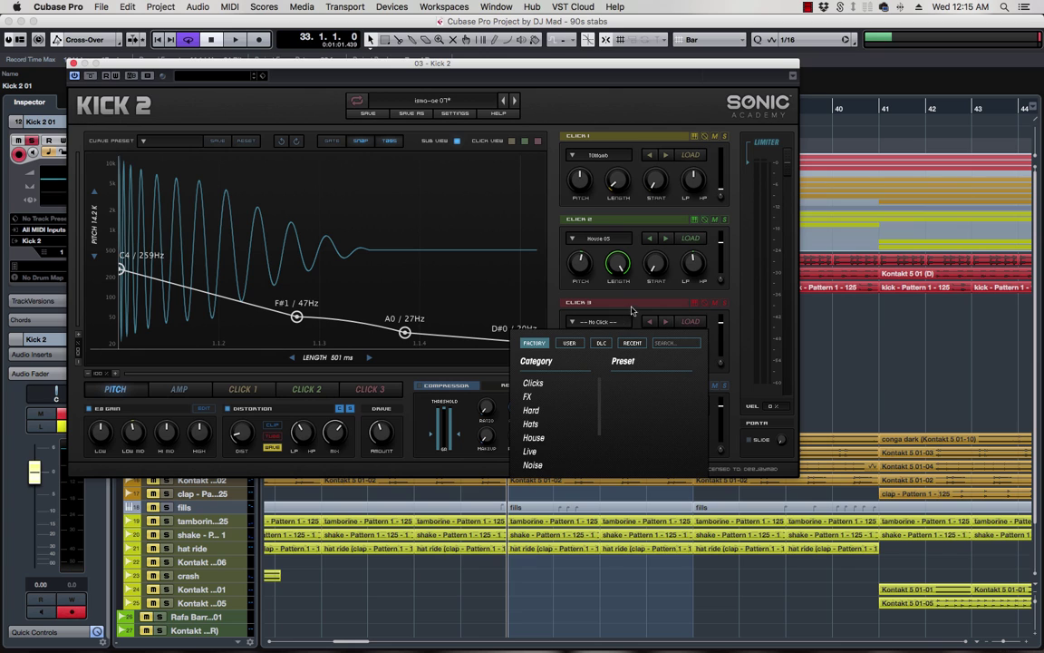
left_click(632, 311)
left_click(690, 322)
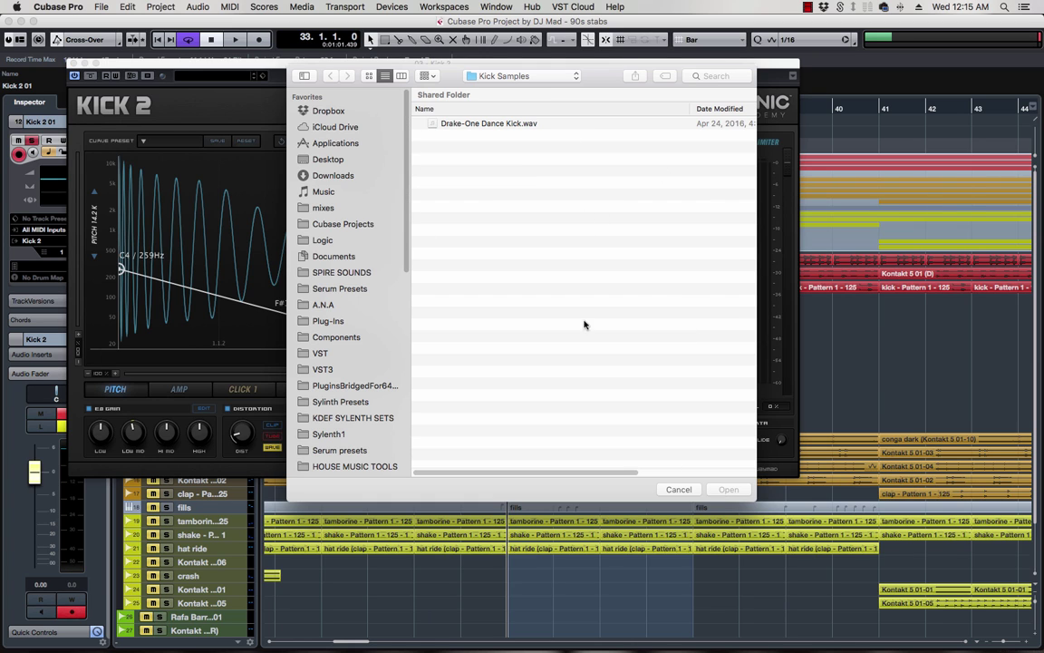
left_click(475, 124)
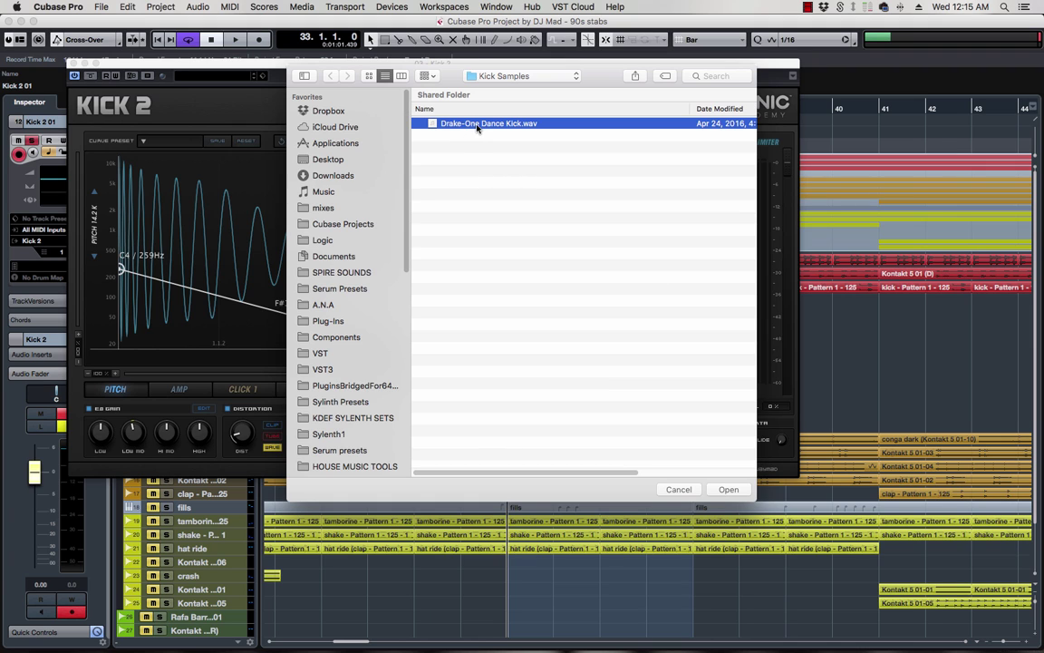
left_click(728, 489)
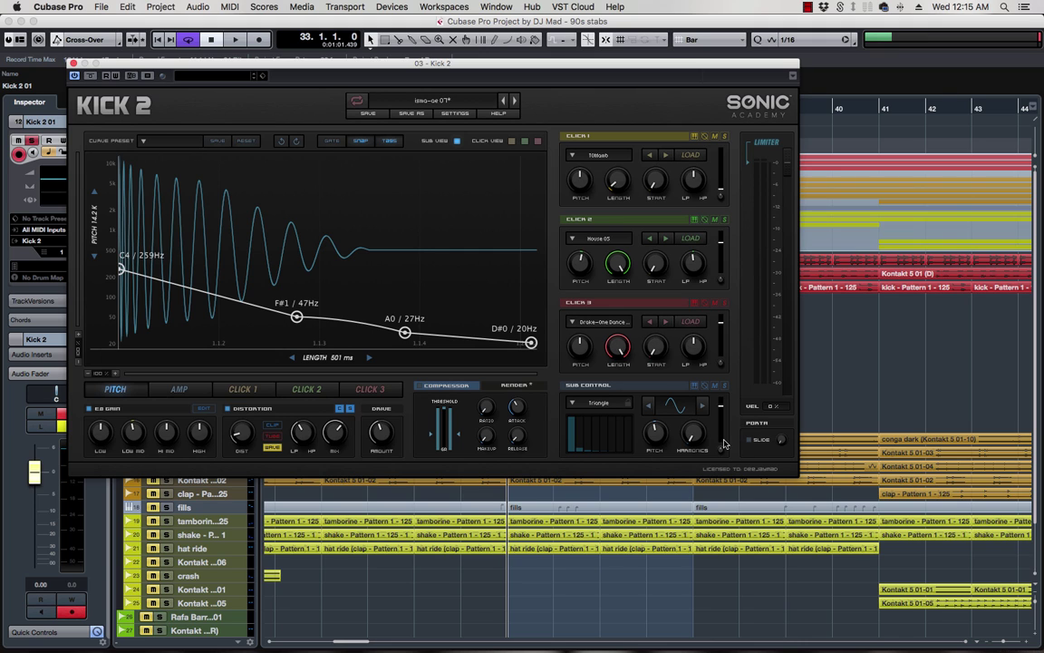
- Play the kick with Click 3 soloed and shift its LP/HP filter toward high-pass
key("space")
key("space")
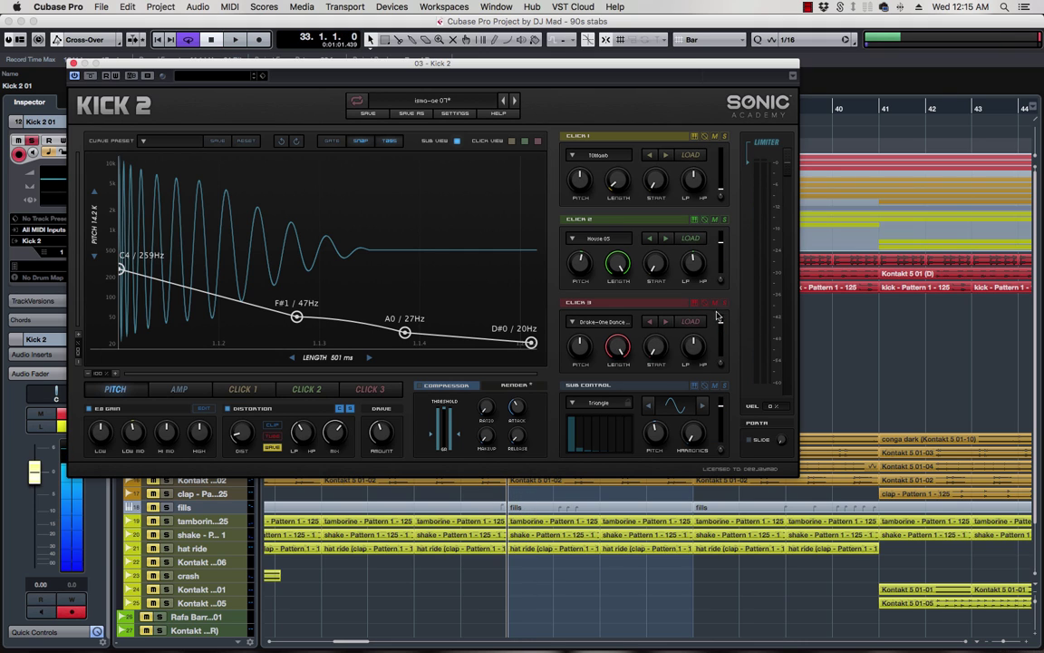
key("space")
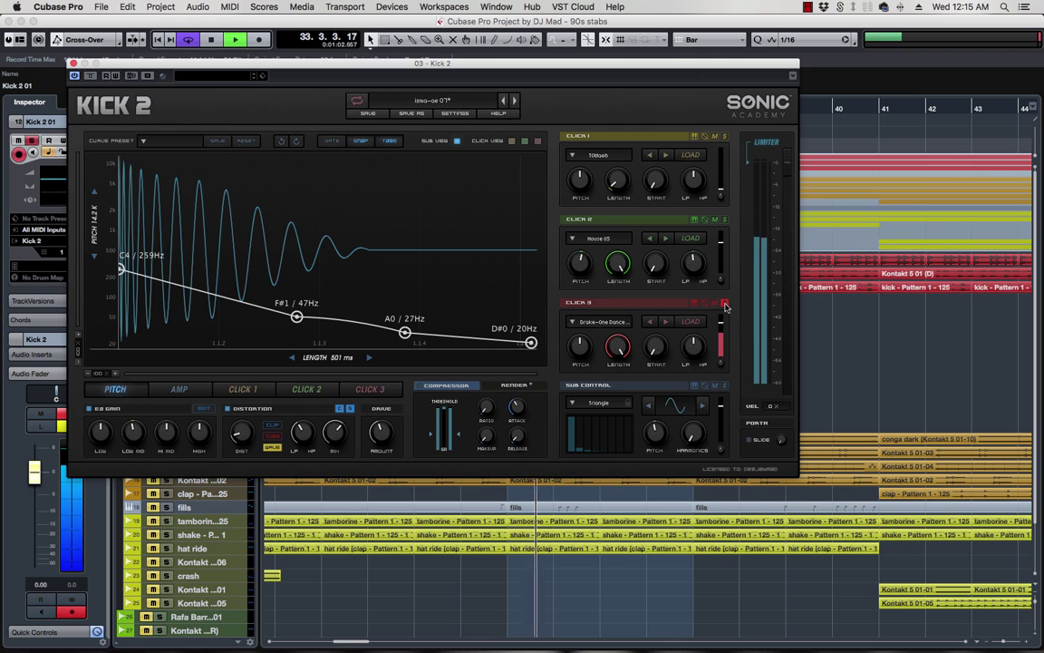
left_click_drag(658, 346, 695, 335)
- Solo Click 2 and Click 3 together and balance Click 3's level during playback
left_click(724, 221)
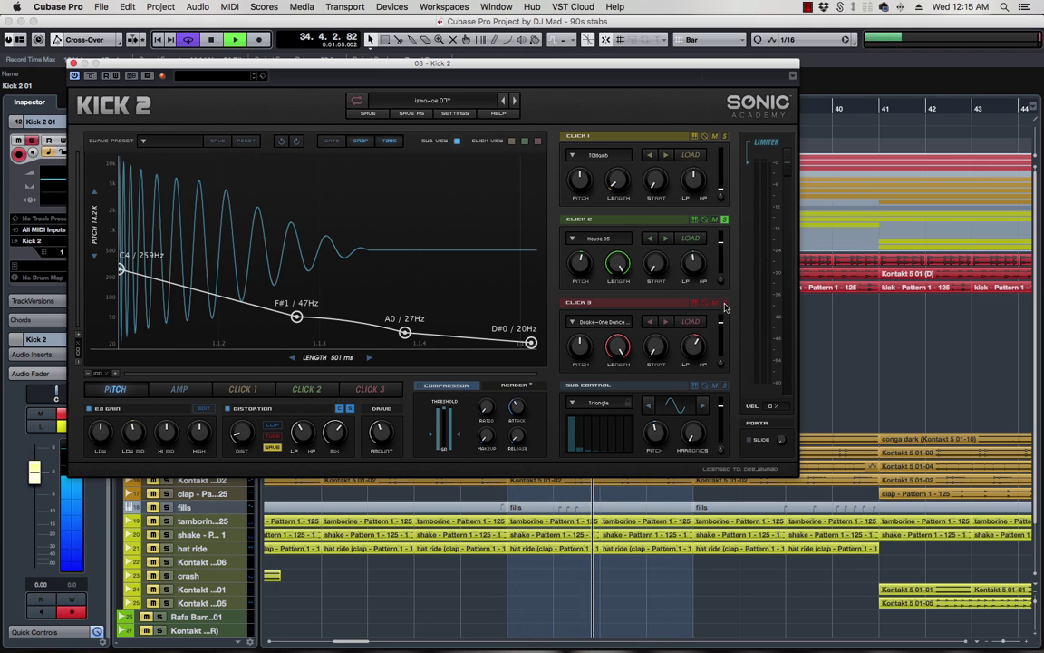
left_click(724, 304)
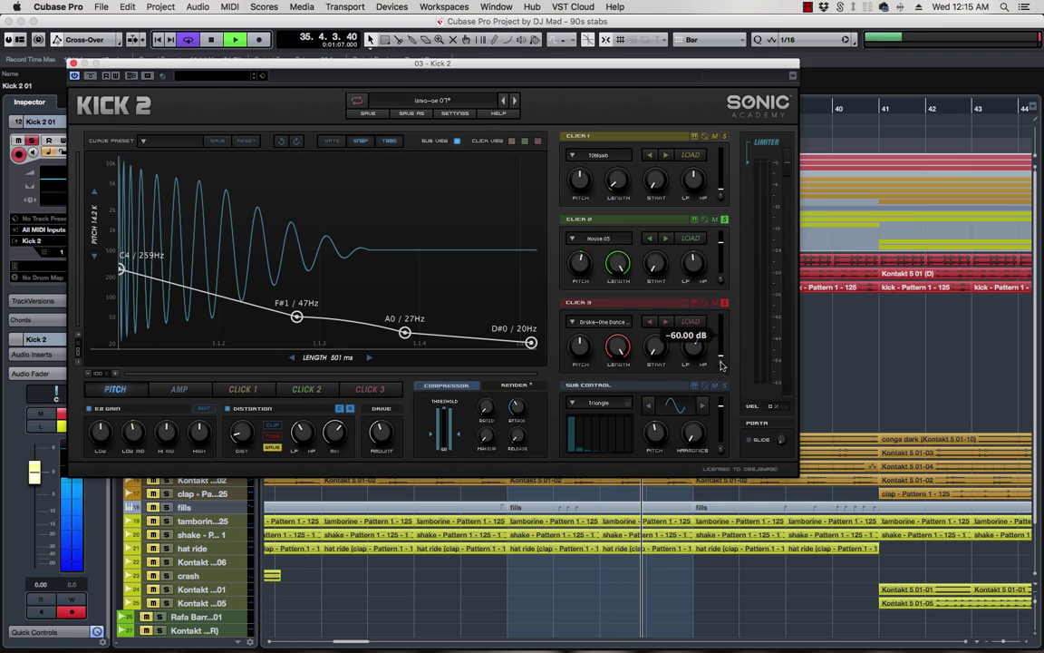
left_click_drag(722, 365, 695, 357)
mouse_move(694, 360)
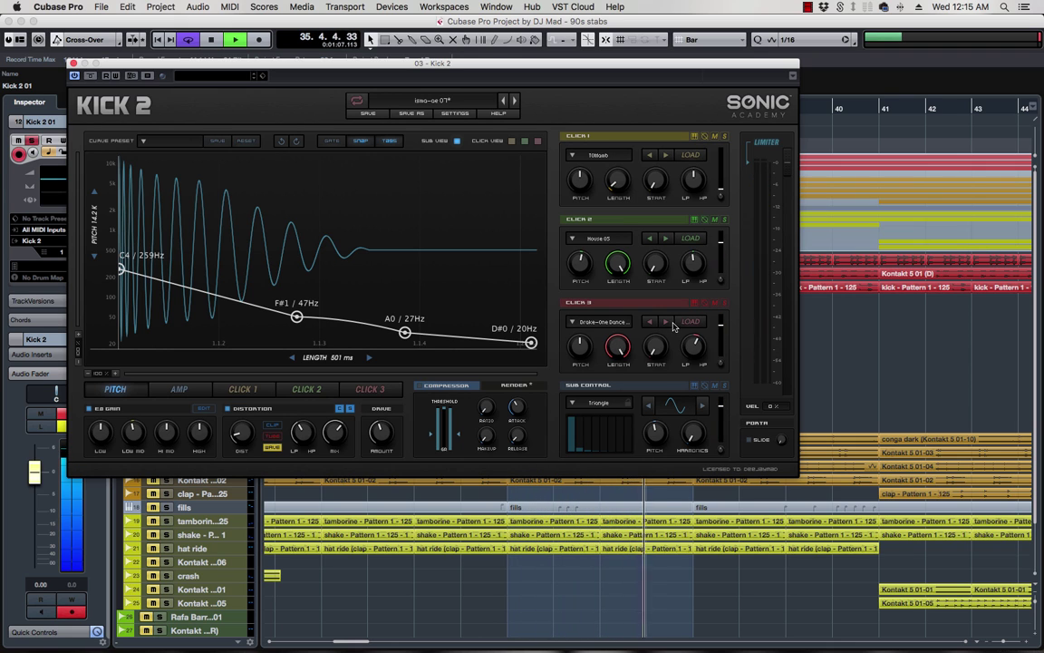
- Compare the kick with Click 3 muted and unmuted, adjust Click 2's level, and stop playback
left_click(715, 304)
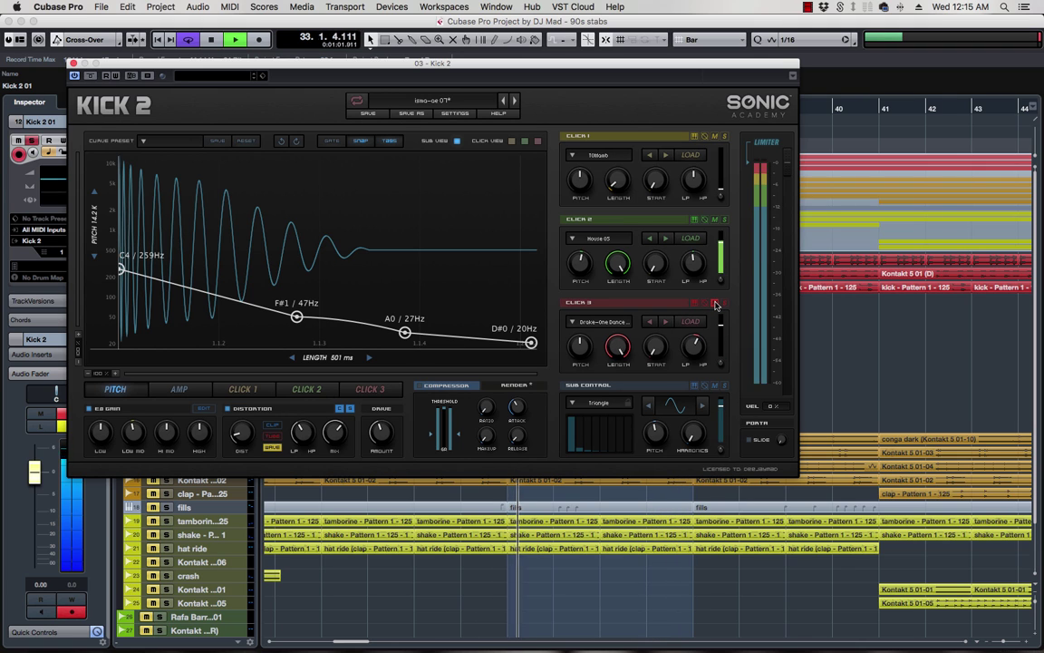
left_click(715, 304)
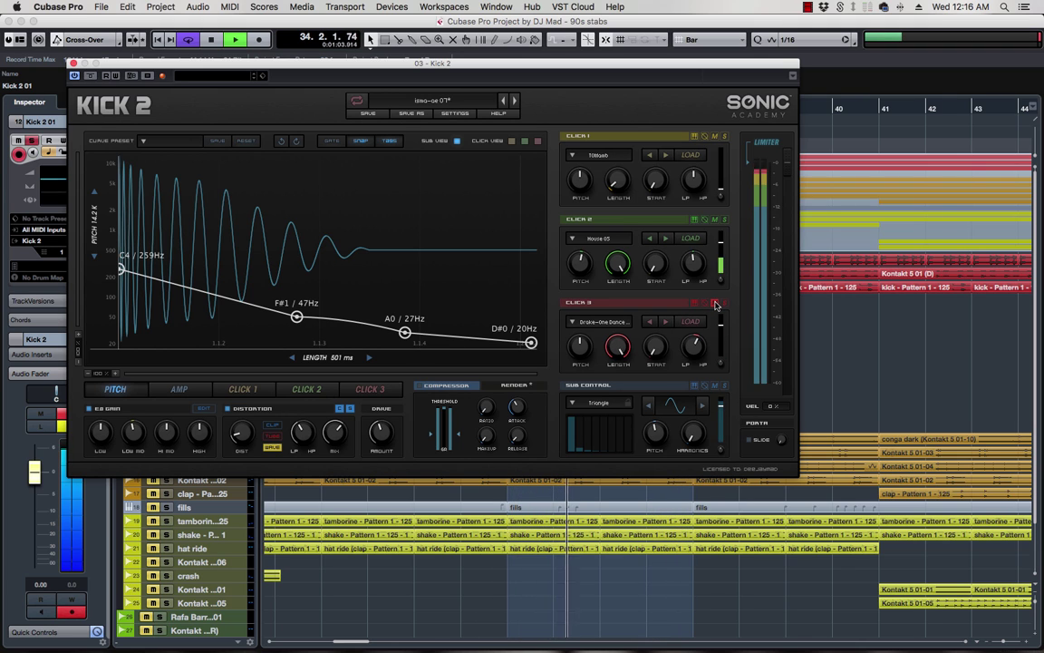
left_click_drag(723, 247, 723, 260)
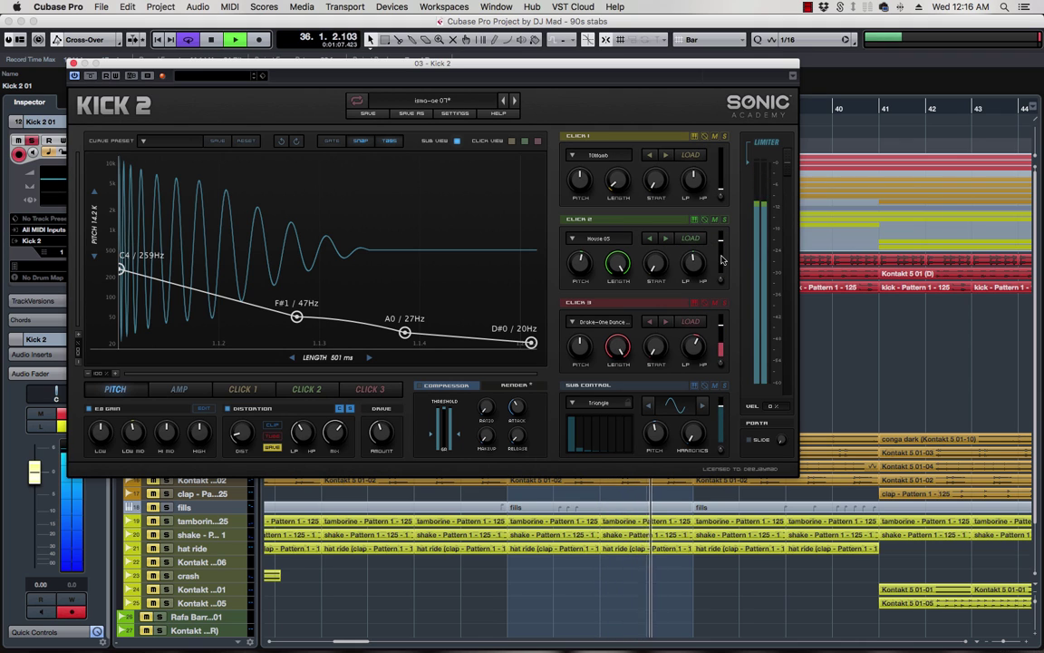
key("space")
- Replace the Click 1 sample with Noise 01 from the factory Noise category
left_click(606, 157)
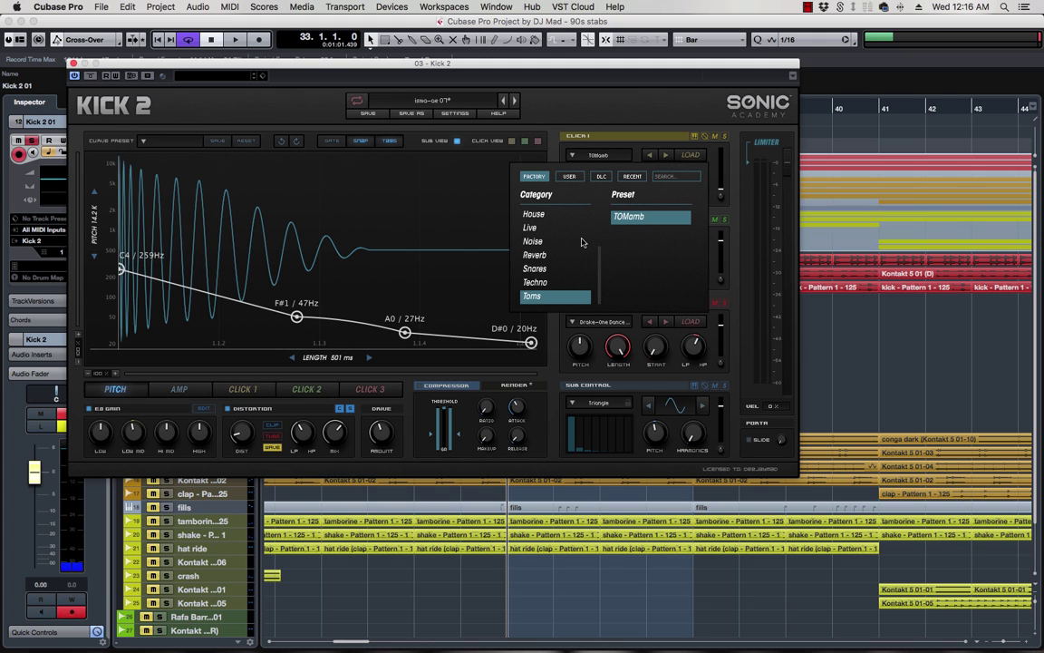
left_click(535, 242)
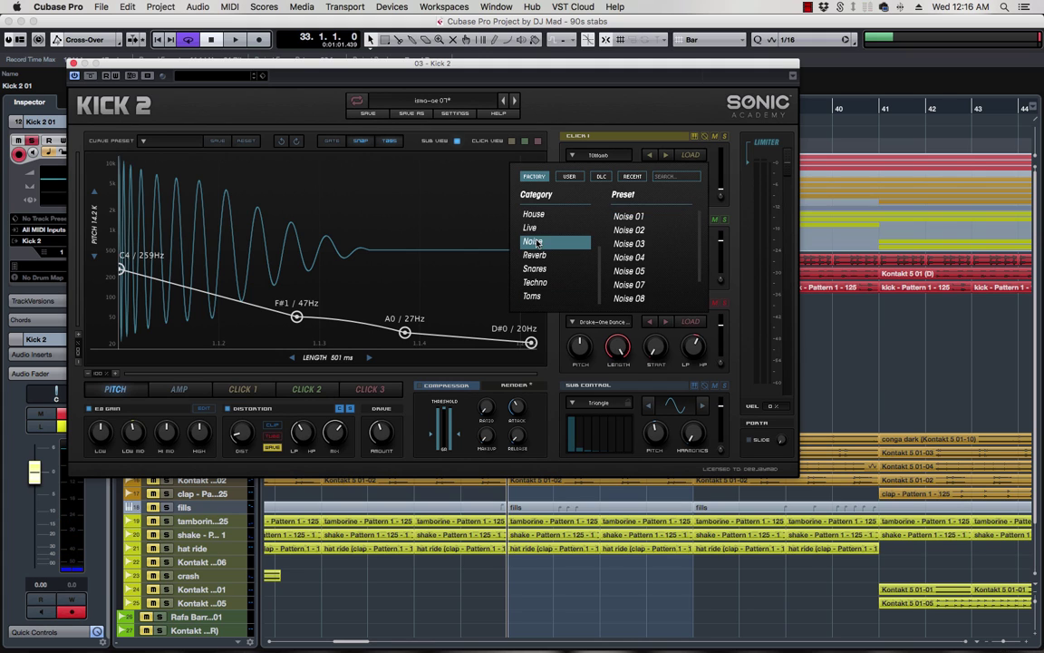
left_click(631, 217)
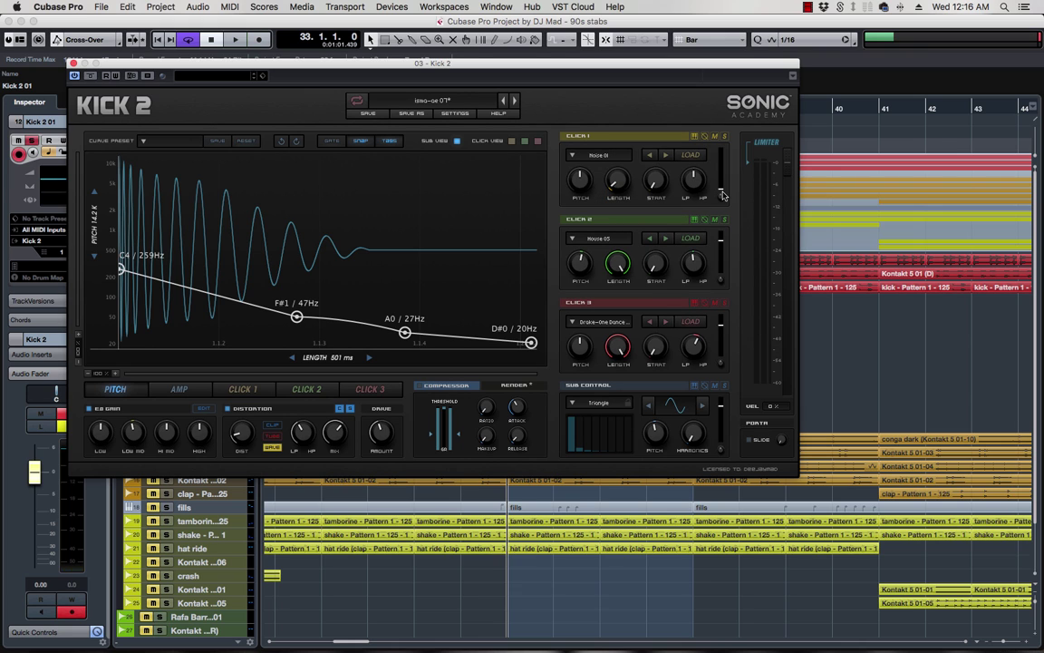
- Raise Click 1's level to around -8 dB, fine-tune it during playback, and stop
key("space")
left_click_drag(722, 192, 723, 161)
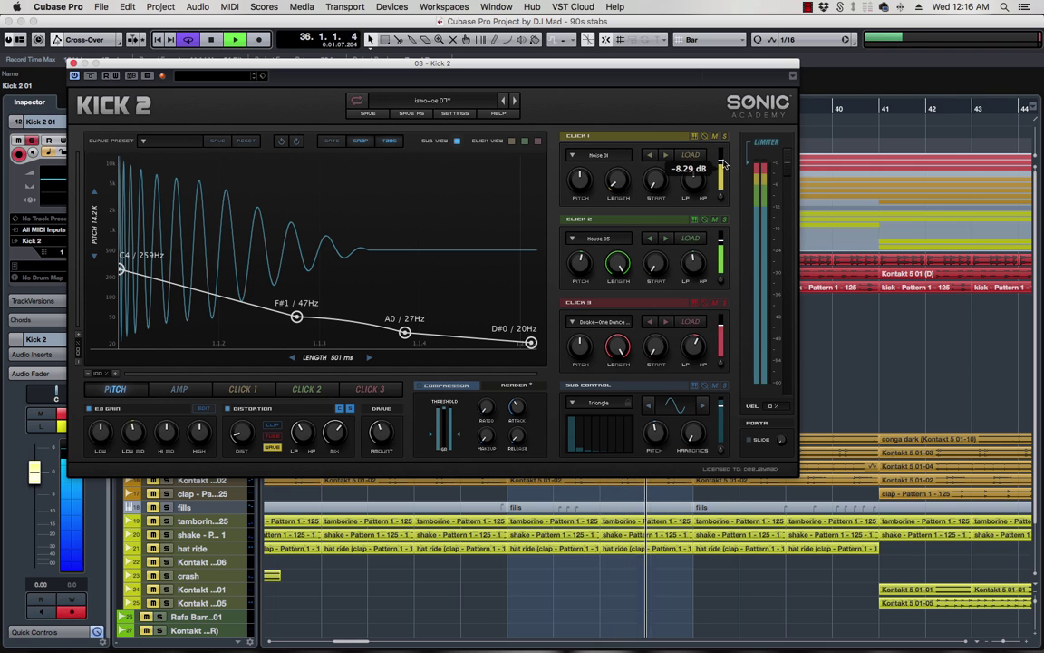
left_click_drag(724, 169, 724, 166)
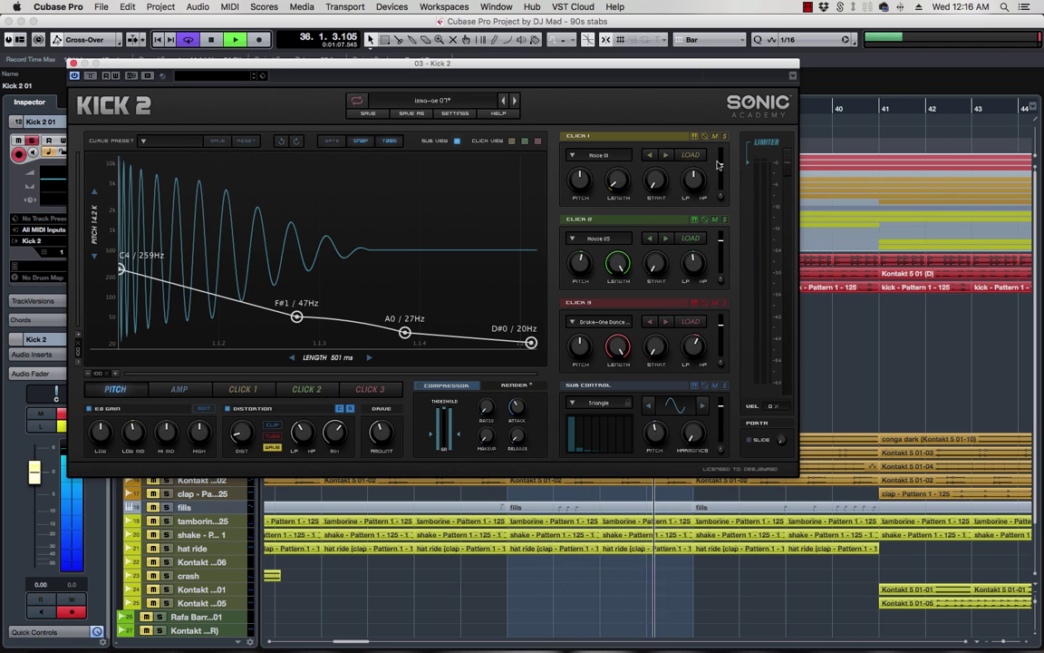
mouse_move(722, 168)
left_mouse_down()
mouse_move(725, 137)
mouse_move(723, 167)
left_mouse_up()
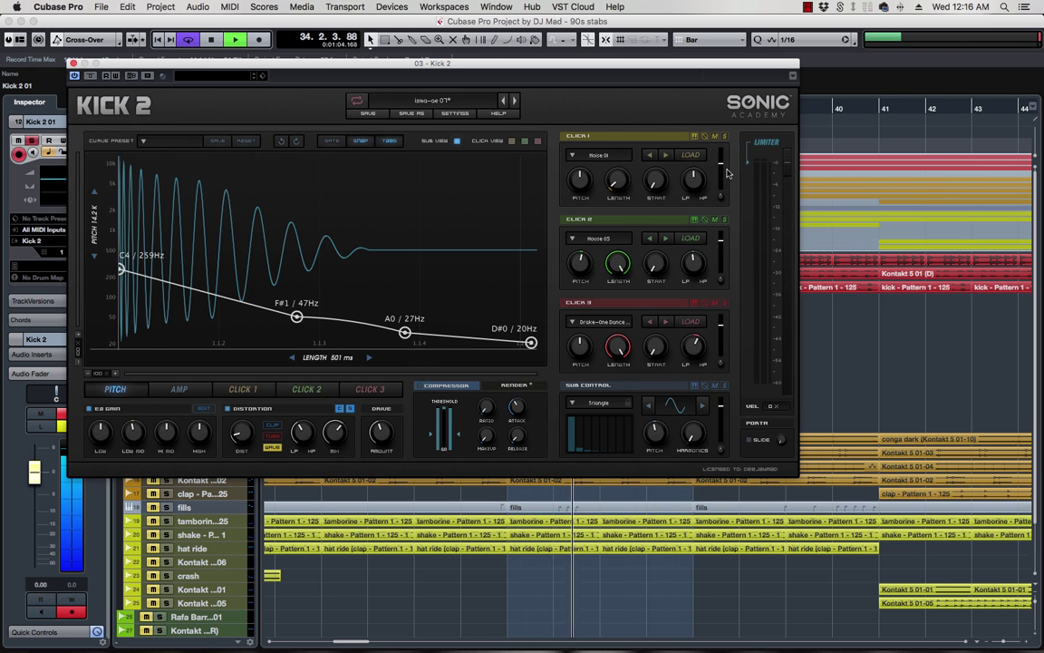
key("space")
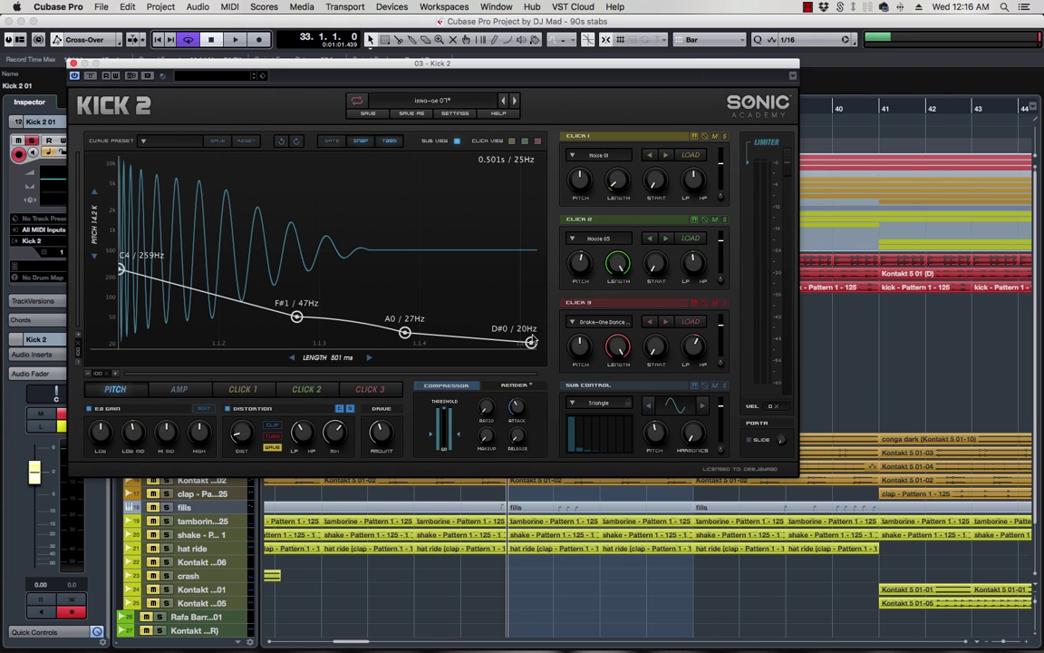
- Adjust the compressor's threshold while the kick plays
left_click(444, 386)
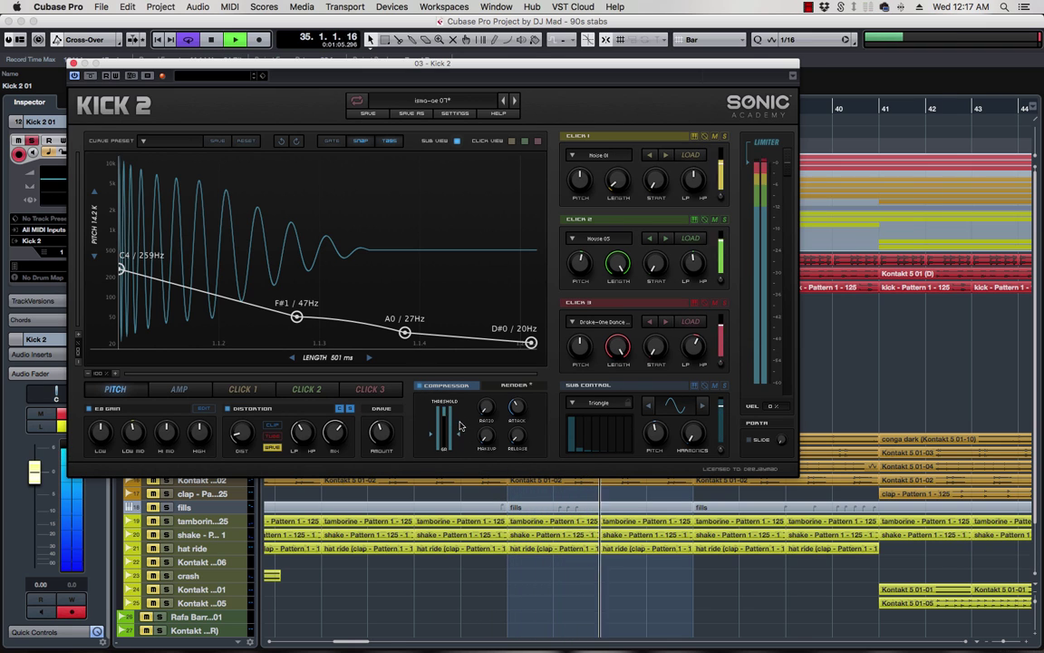
left_click_drag(459, 426, 458, 421)
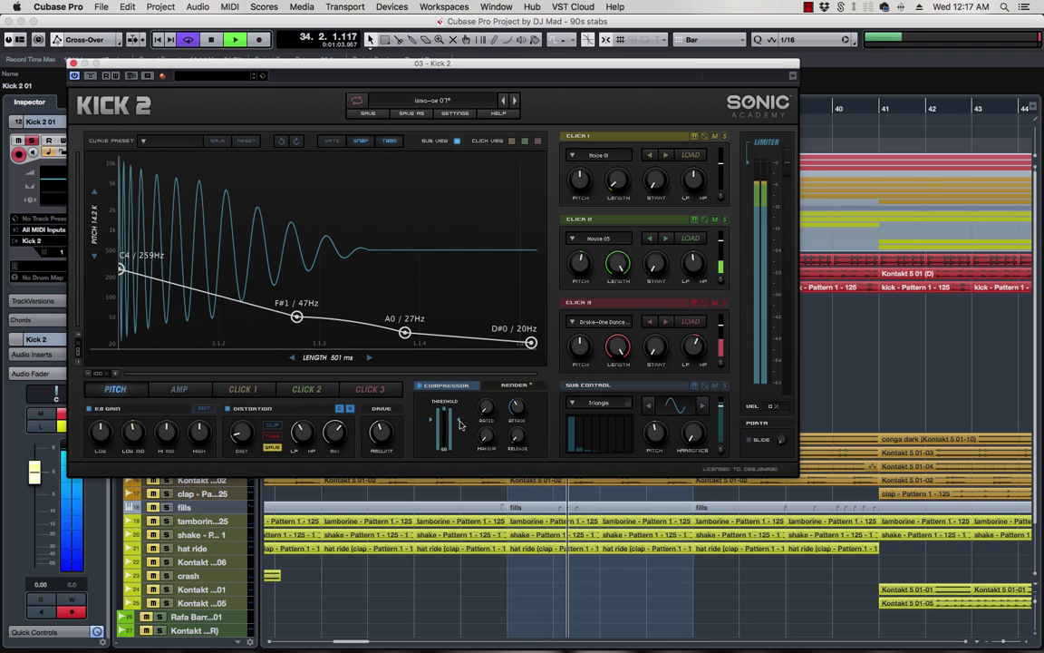
mouse_move(458, 424)
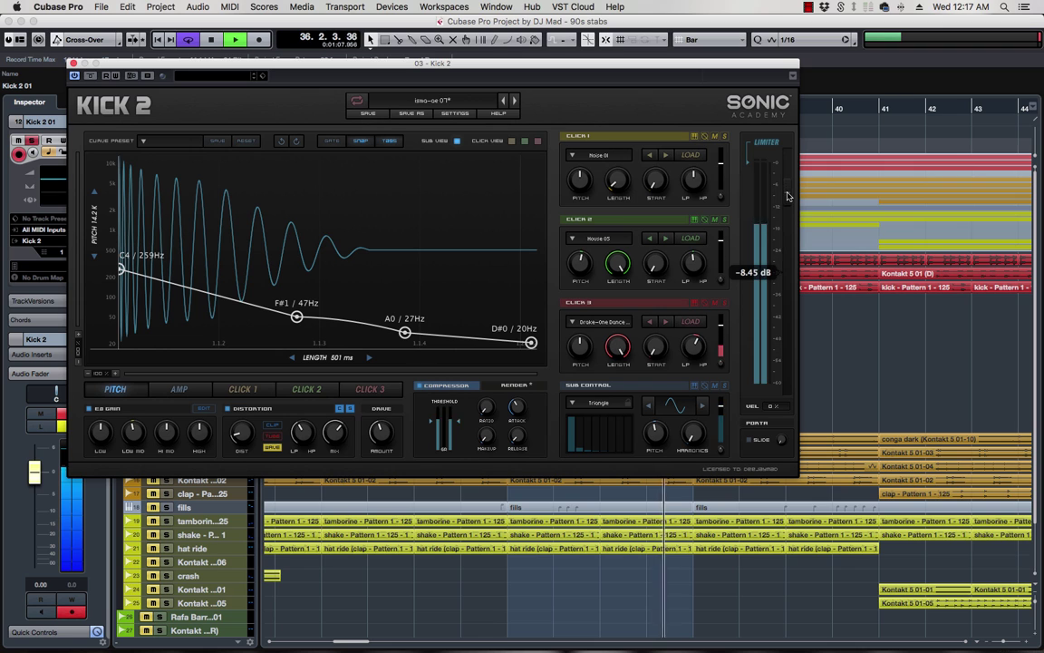
- Try lowering the plug-in's output level to -inf during playback and bring it back up
left_click_drag(786, 209, 785, 270)
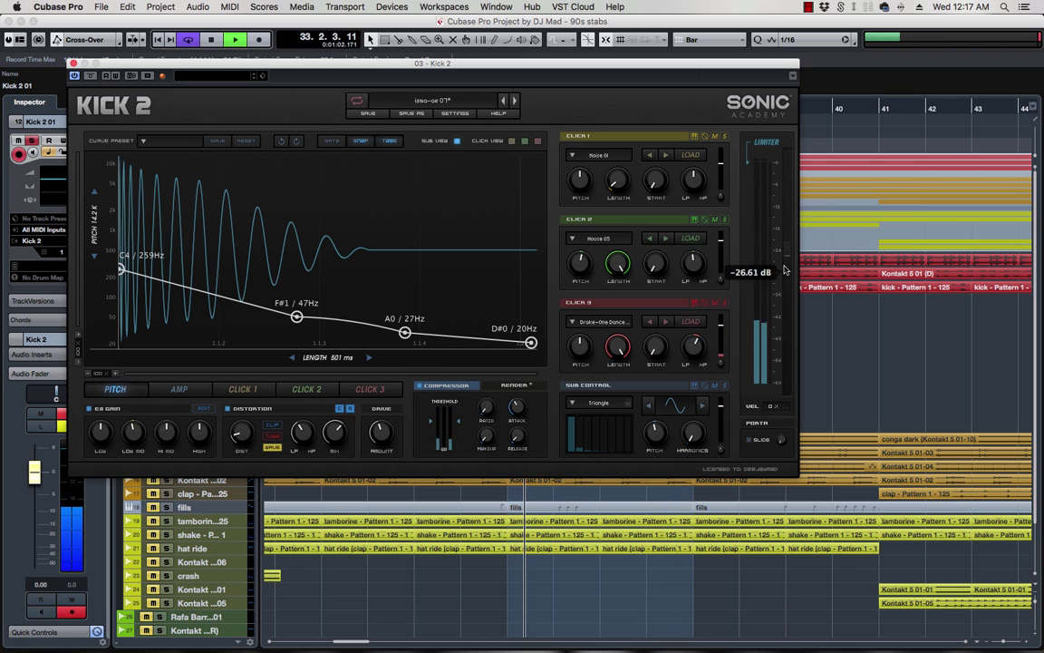
left_click_drag(785, 324, 775, 388)
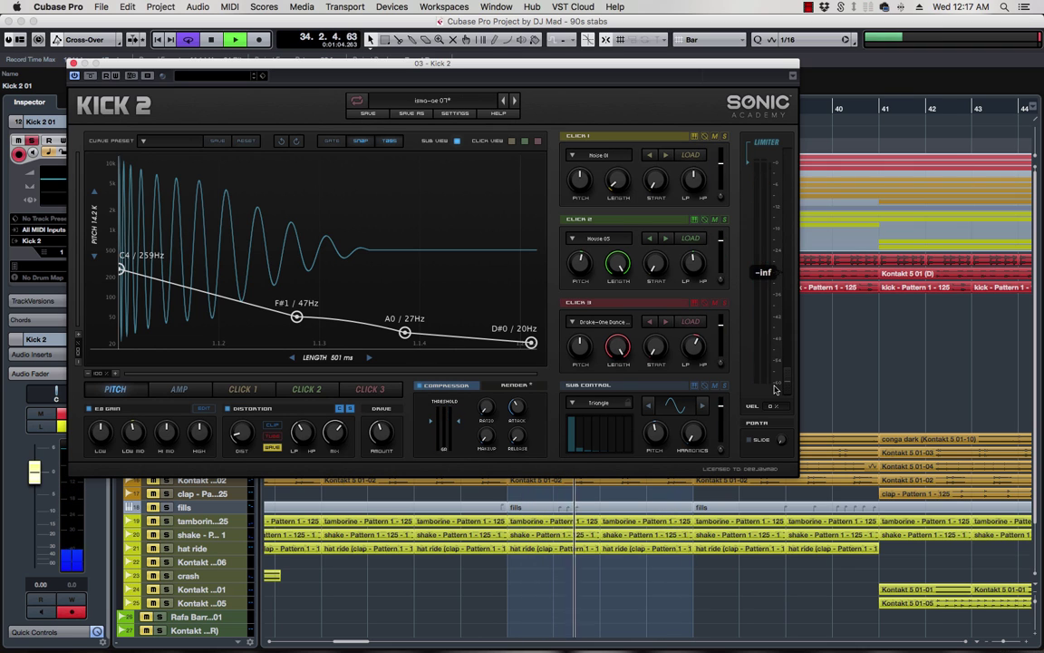
left_click_drag(784, 254, 790, 156)
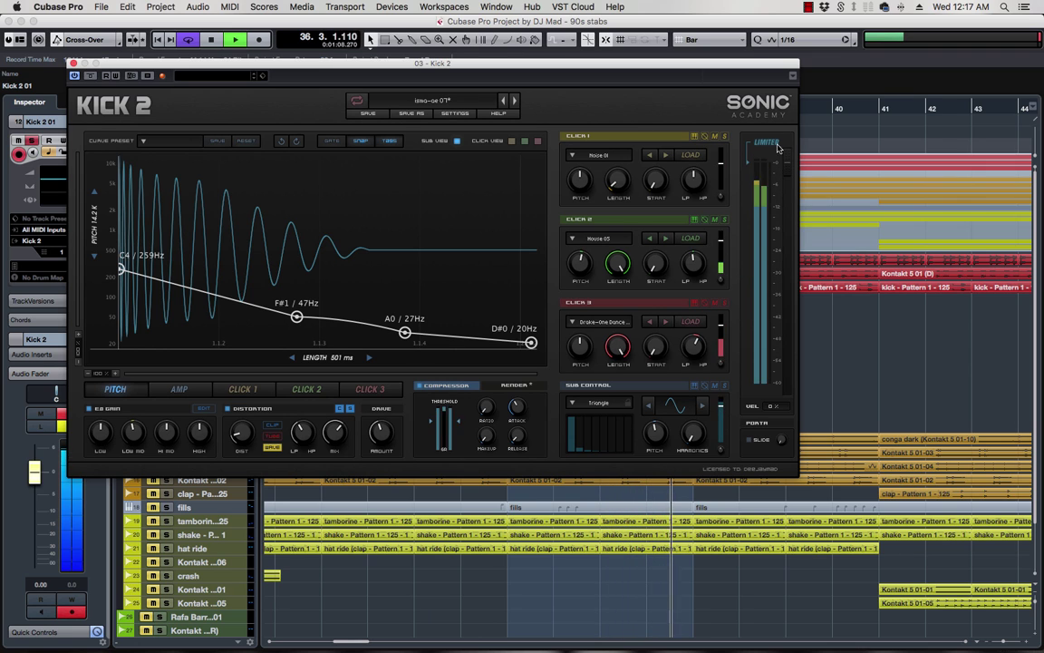
- Compare the kick with the limiter off and on during playback, leaving the limiter enabled
left_click(766, 142)
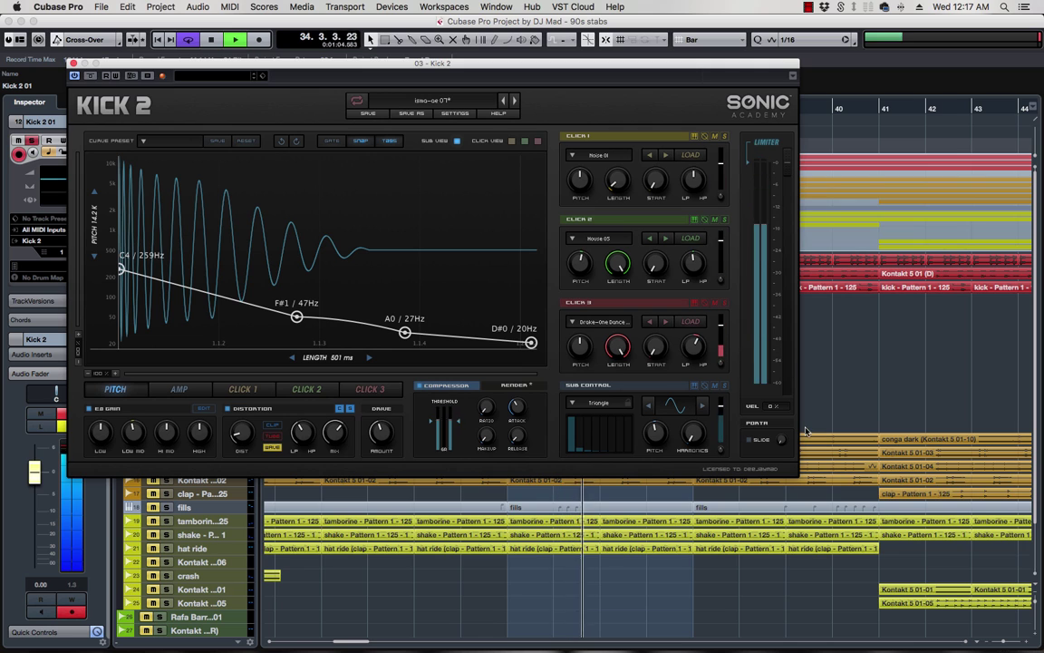
left_click(768, 144)
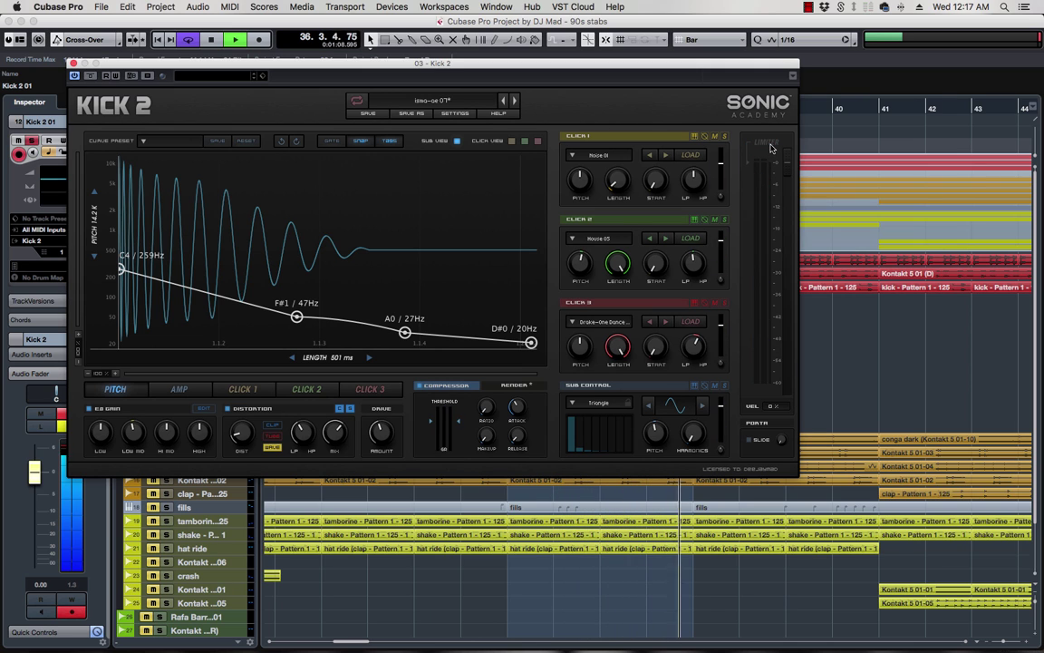
left_click(769, 144)
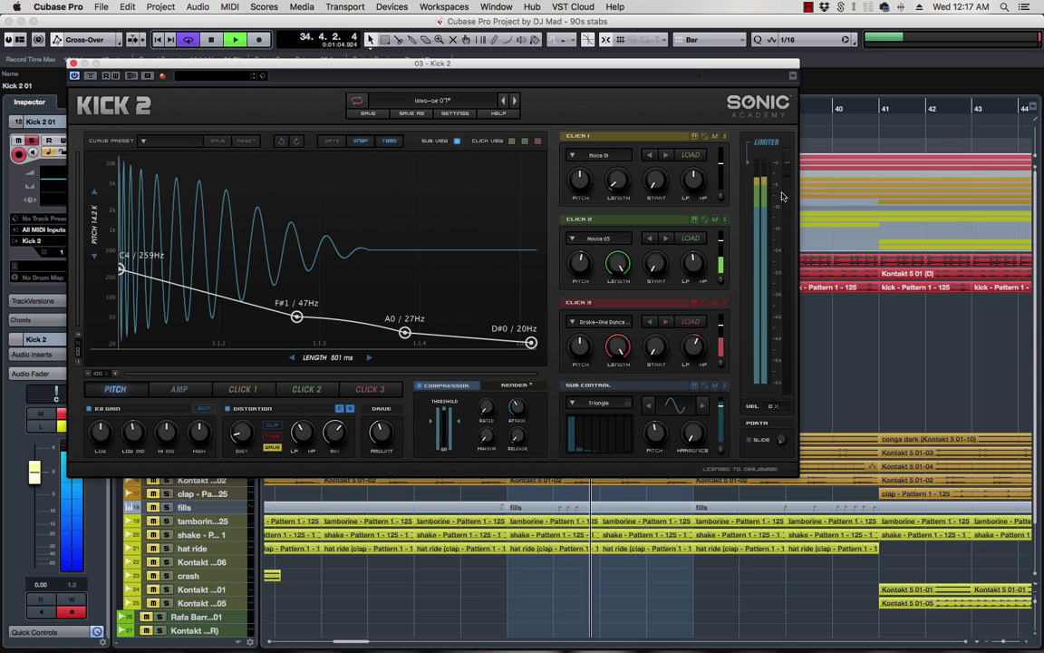
- Check the Kick 2 01 channel's level in its channel settings, resetting the peak meter, and close the settings
left_click_drag(685, 60, 879, 57)
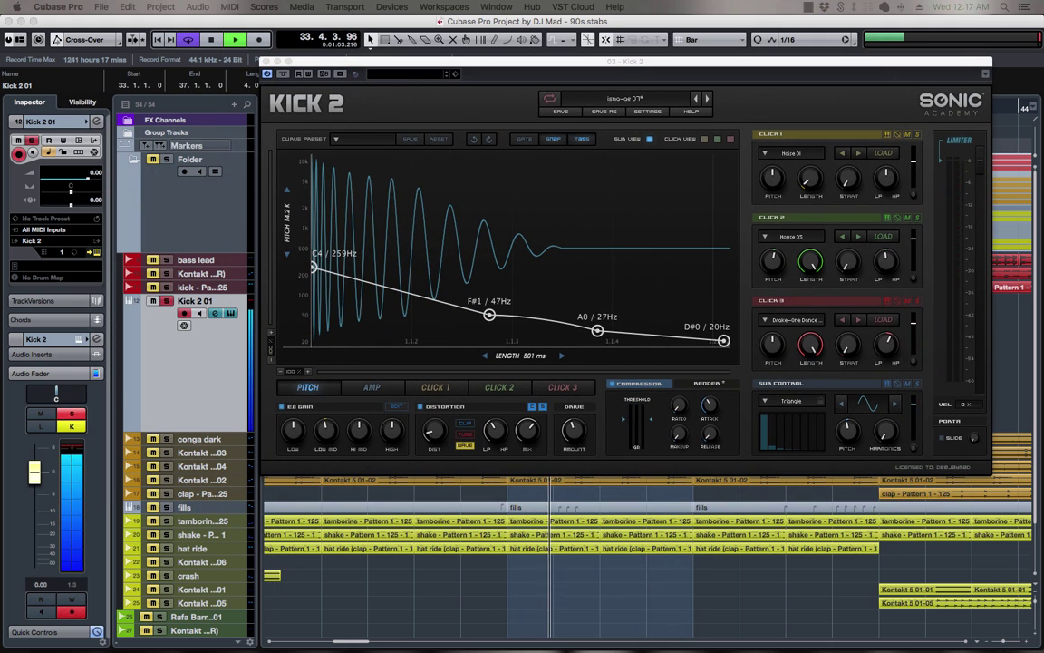
left_click(216, 314)
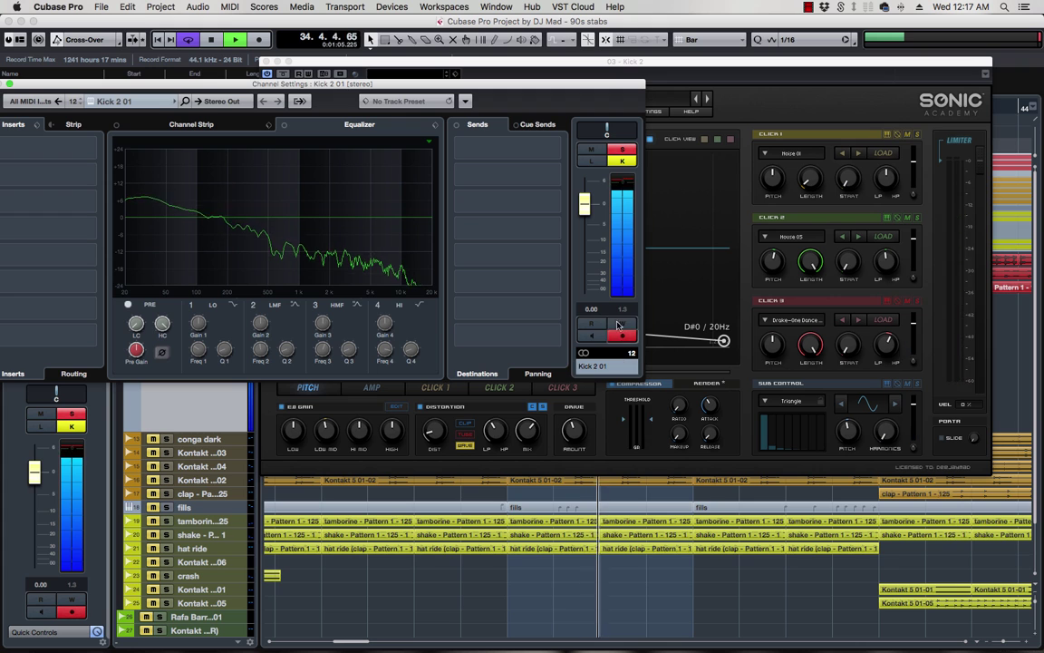
left_click(622, 174)
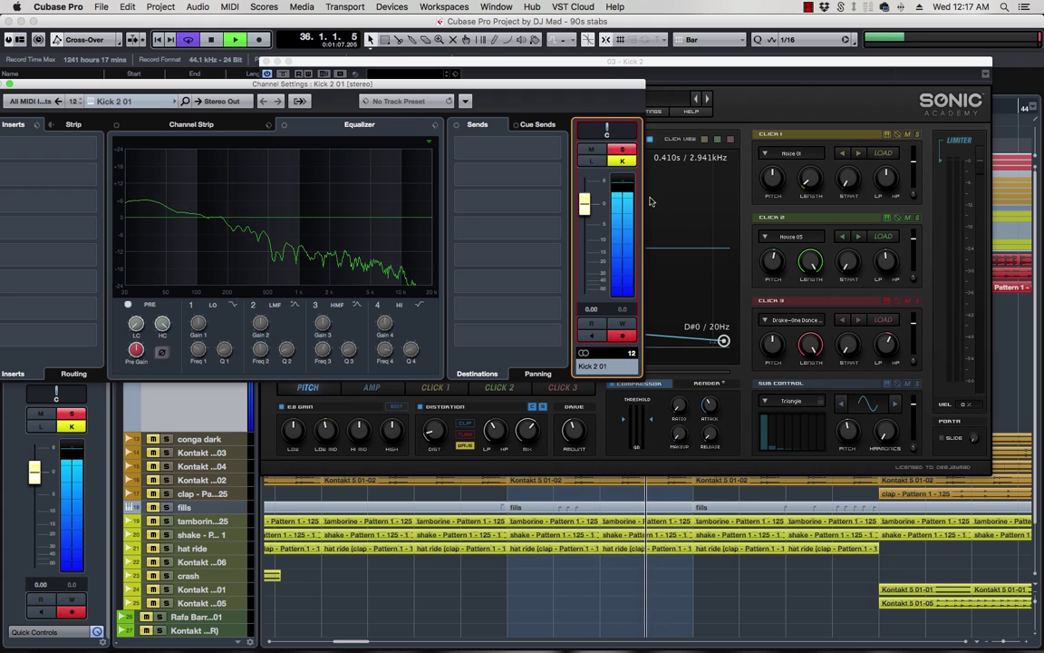
left_click_drag(181, 84, 227, 80)
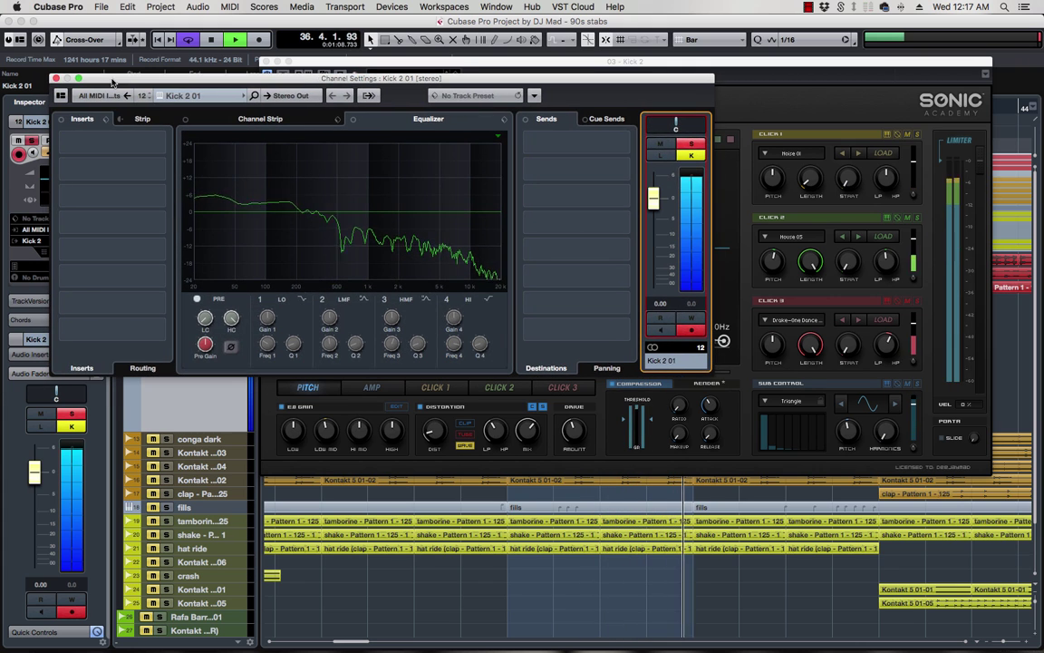
left_click(52, 78)
left_click(286, 360)
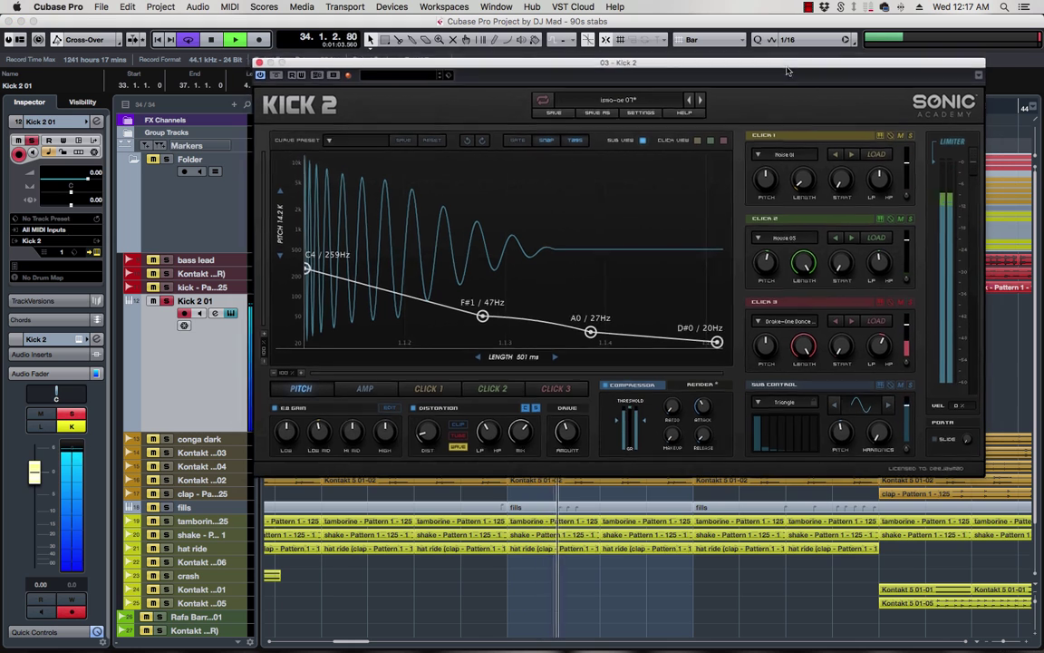
- Compare the original kick and Kick 2 01 in the unsoloed mix by swapping their mutes, leaving the original kick muted
left_click(152, 287)
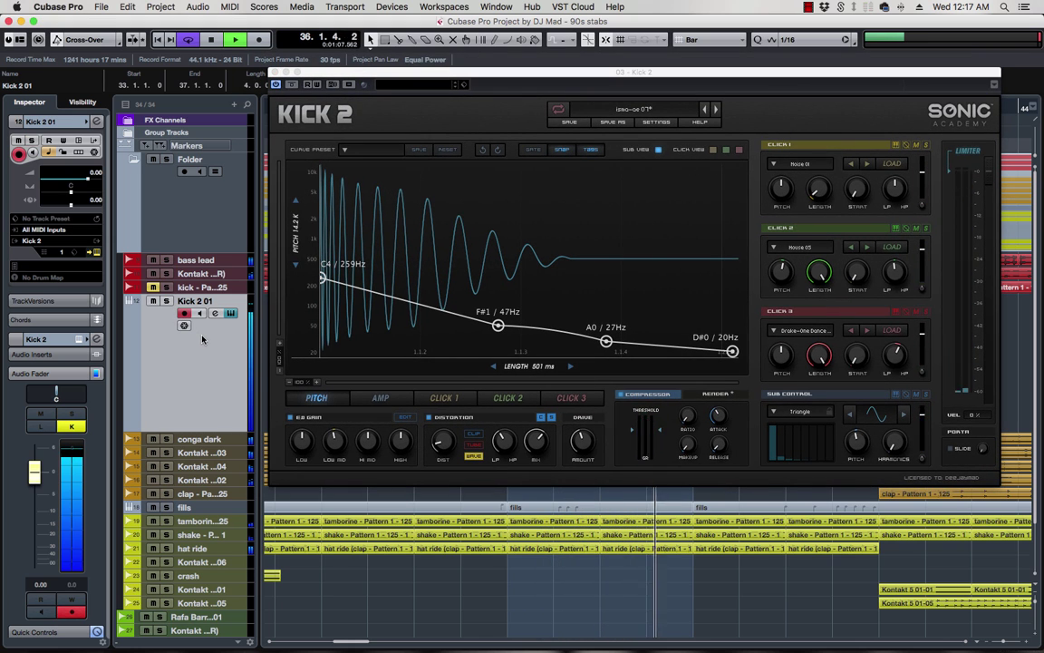
left_click(152, 286)
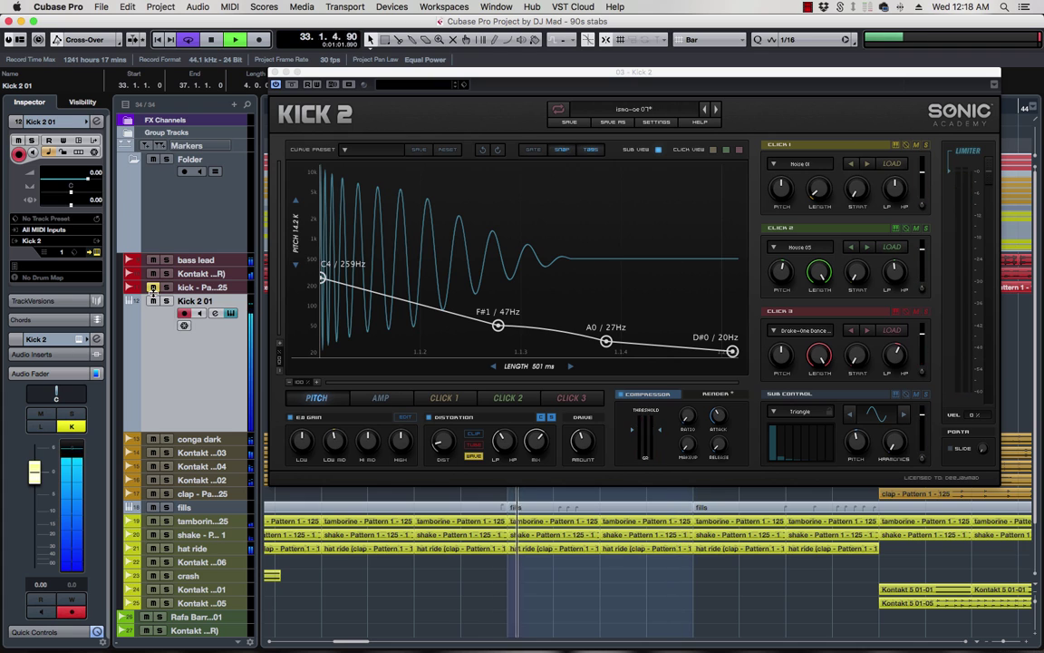
left_click(152, 301)
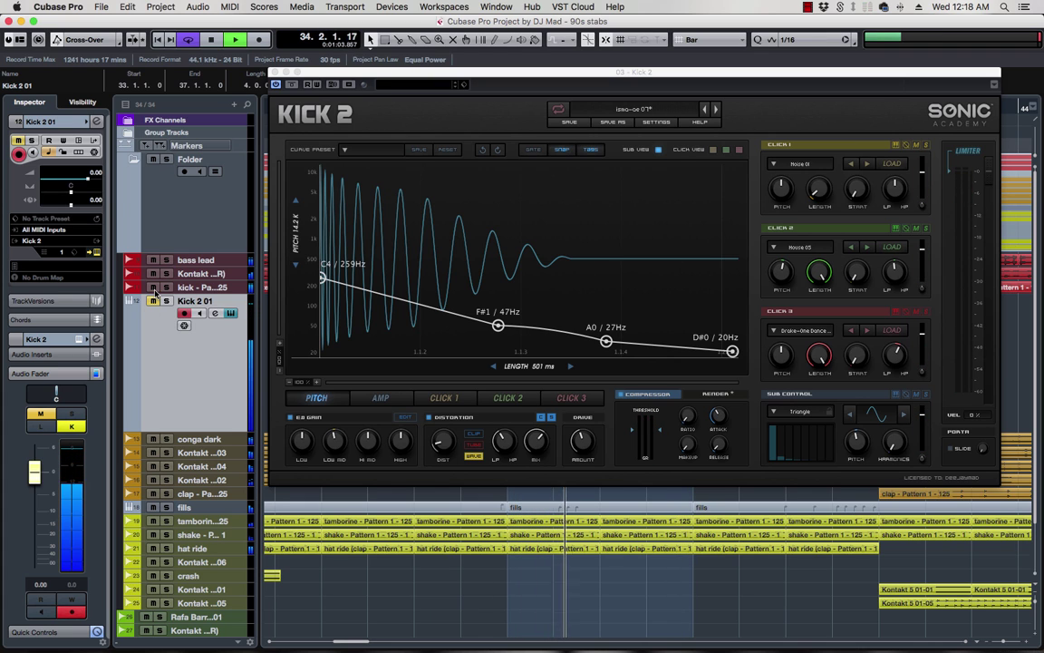
left_click(152, 287)
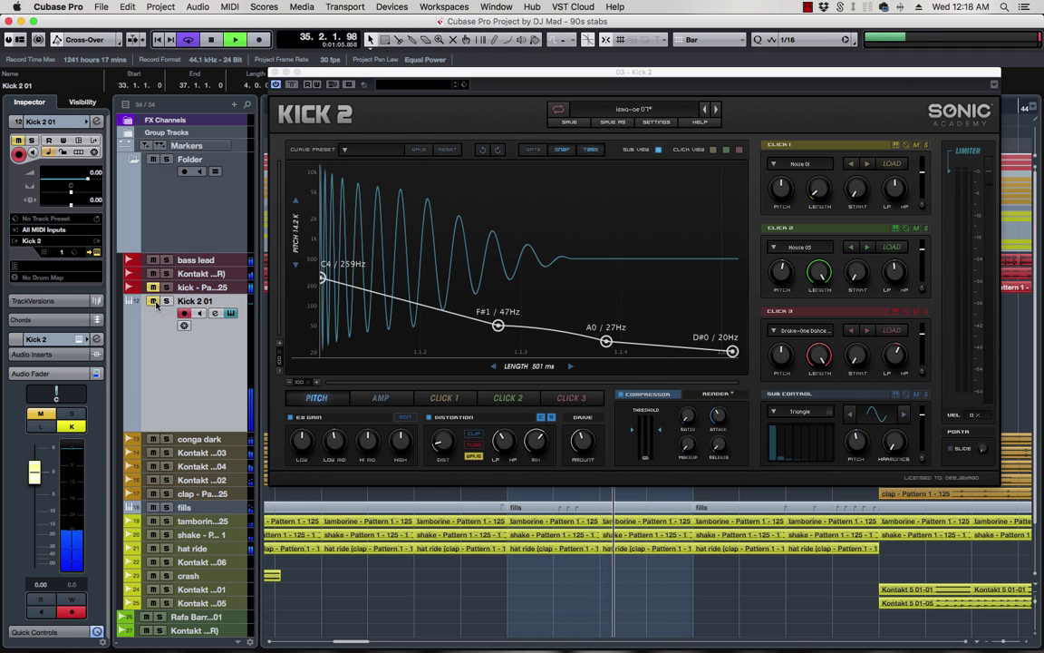
left_click(154, 302)
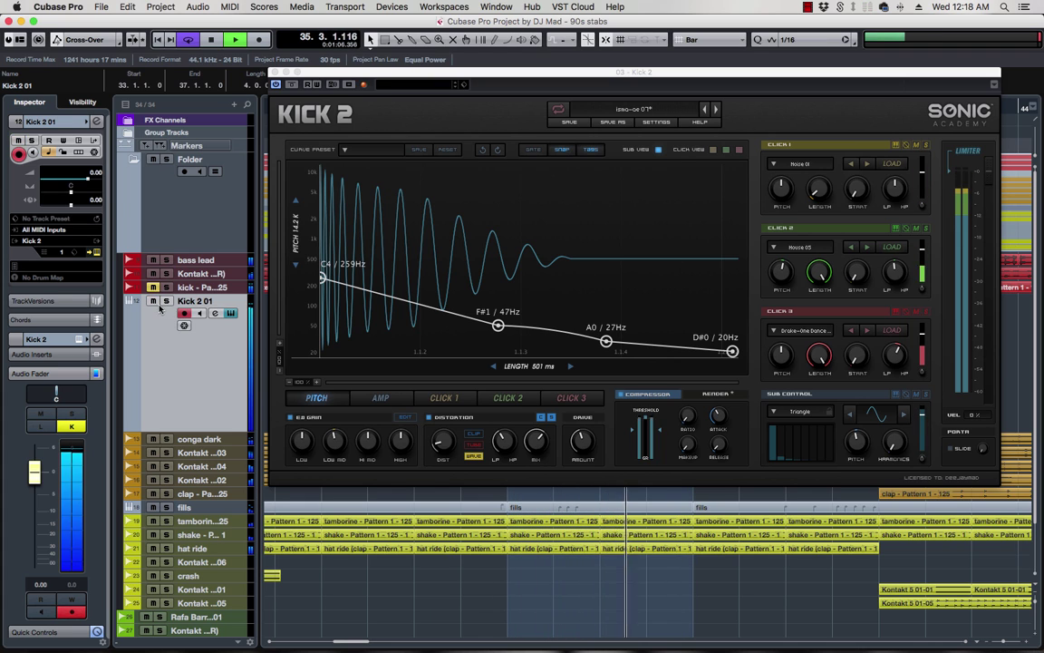
- Solo the Kick 2 01 track and the plug-in's sub layer, and restart playback
left_click(917, 146)
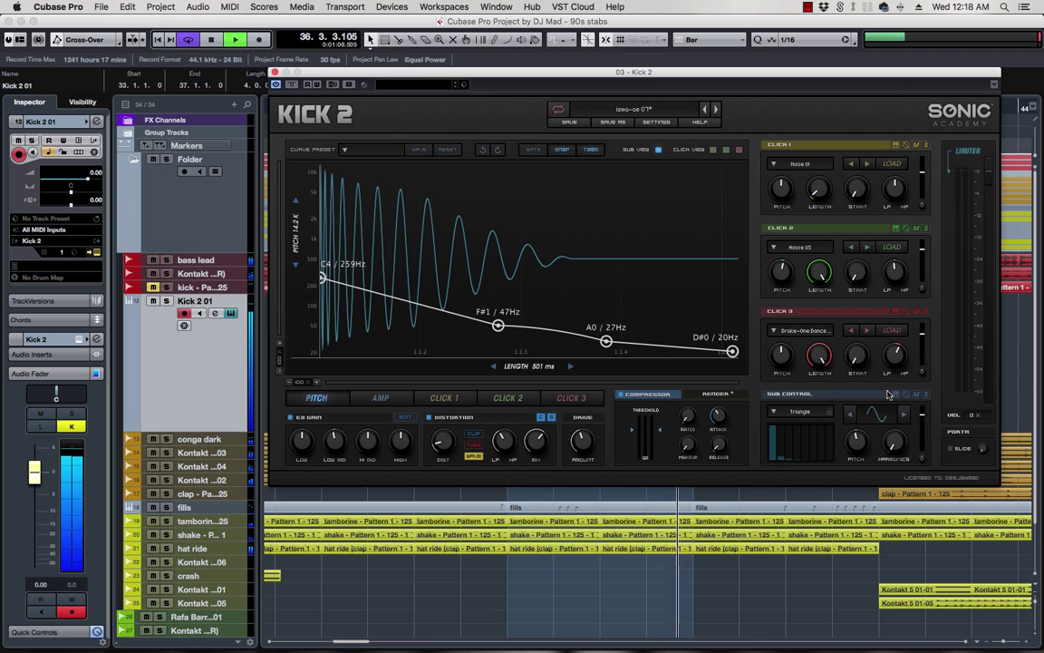
left_click(166, 300)
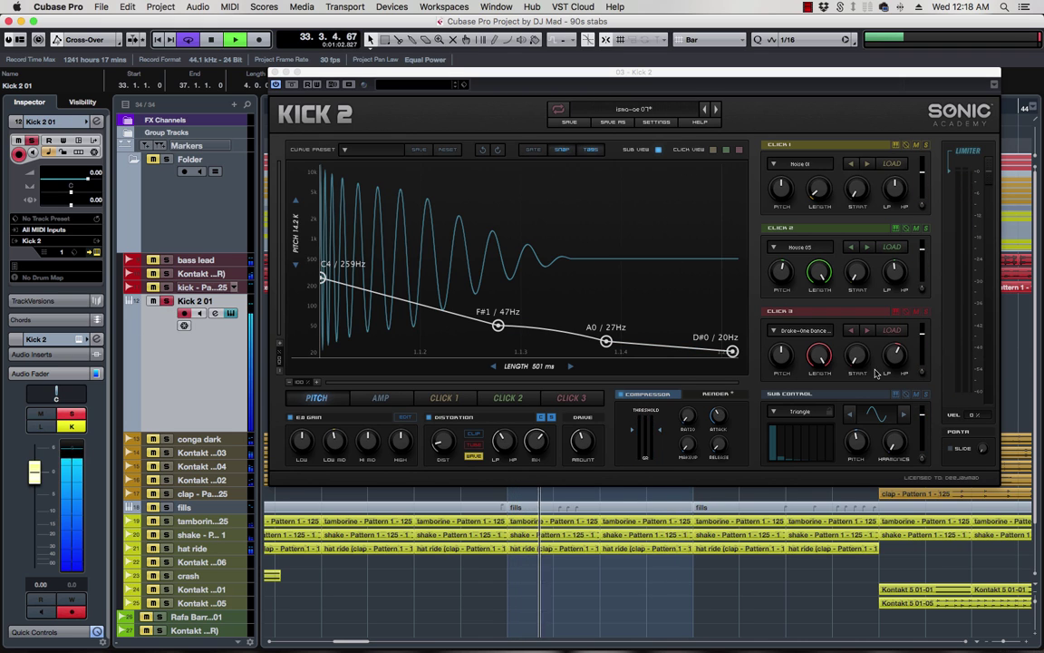
left_click(925, 399)
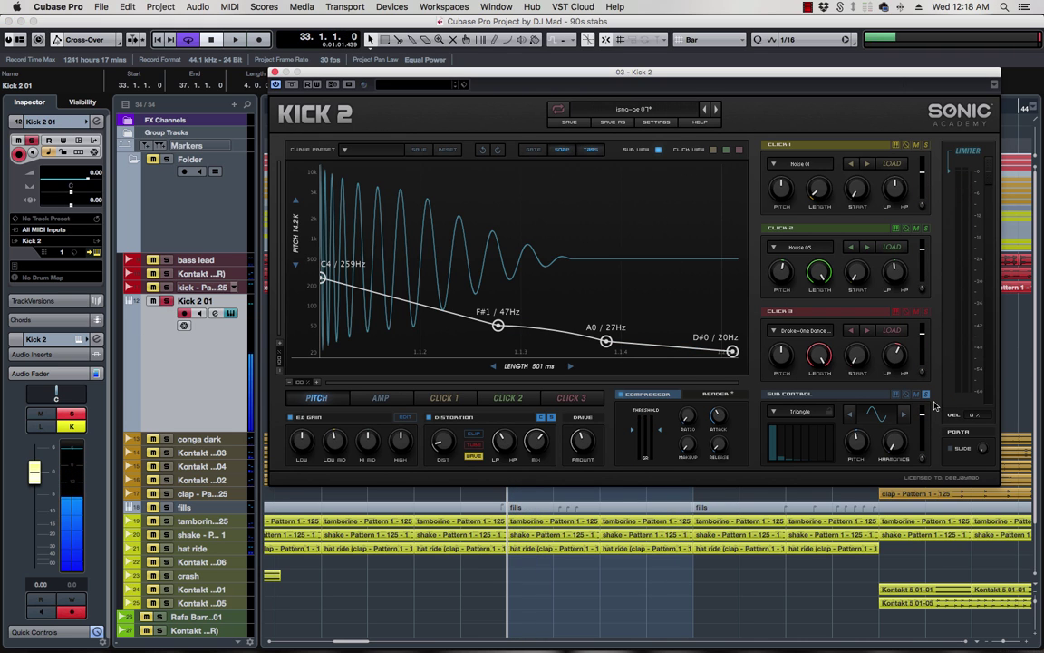
key("space")
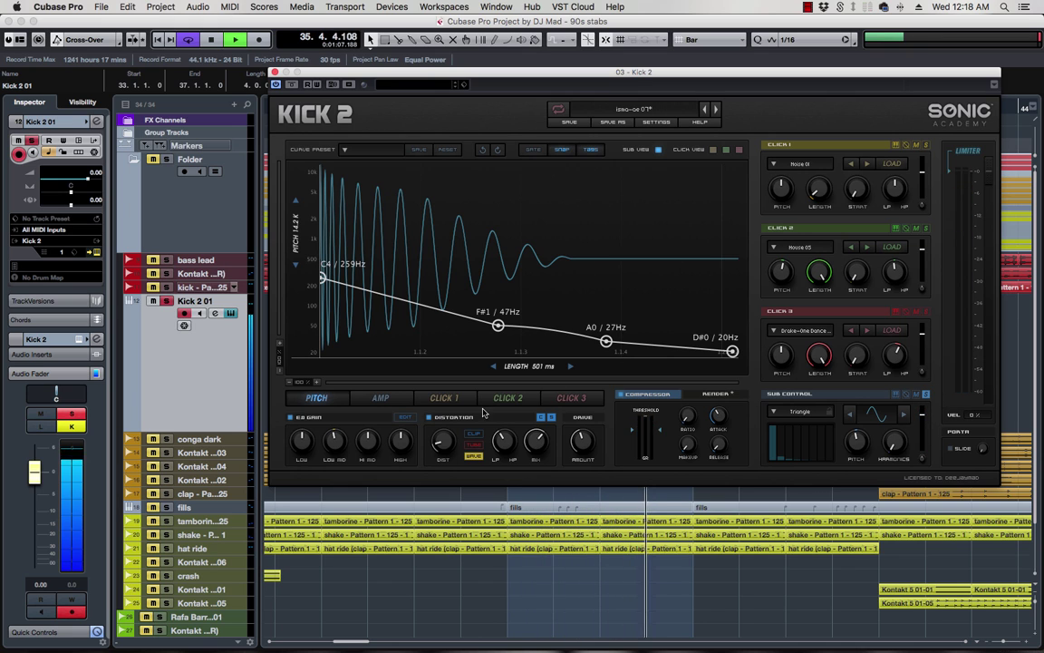
- Slow the sub's attack in the amp envelope by moving the early peak point later and lowering it to about 0.61
left_click(381, 398)
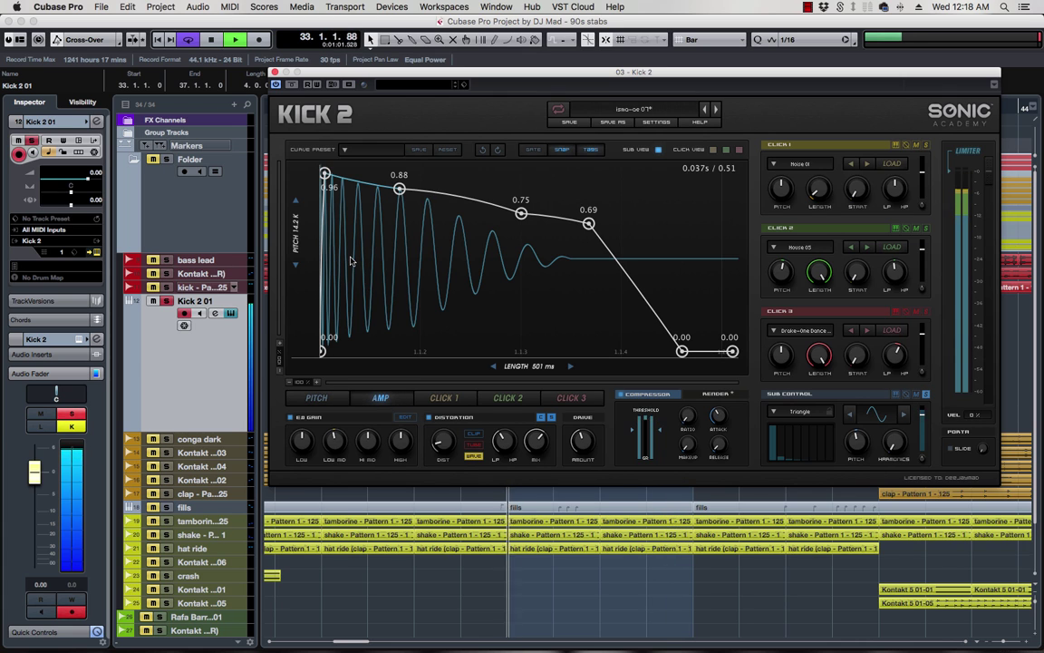
left_click_drag(326, 175, 377, 175)
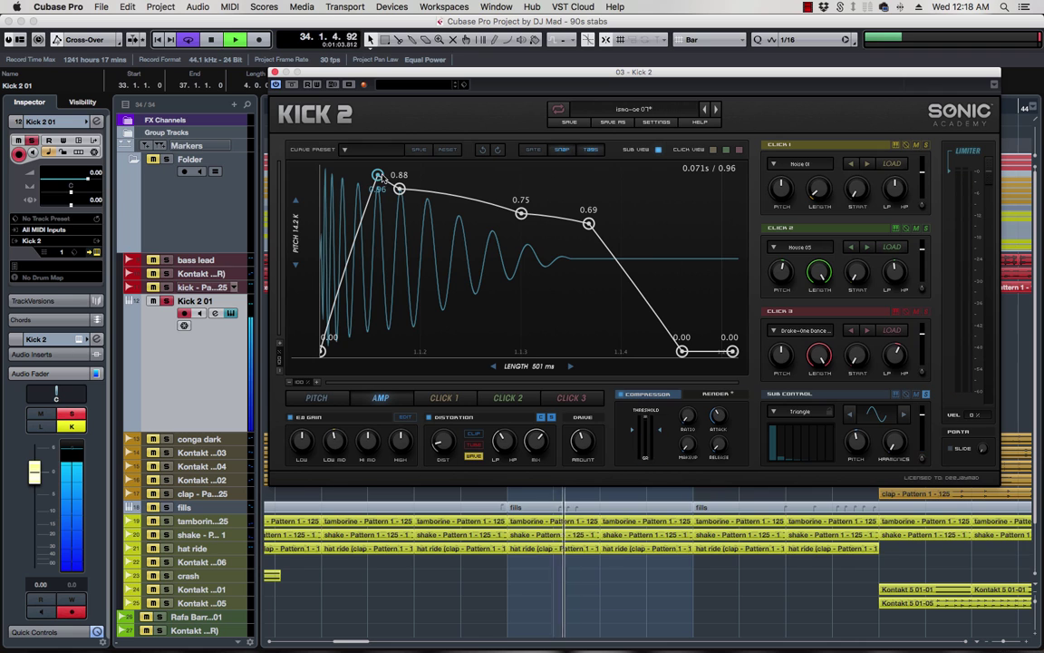
left_click_drag(400, 190, 459, 180)
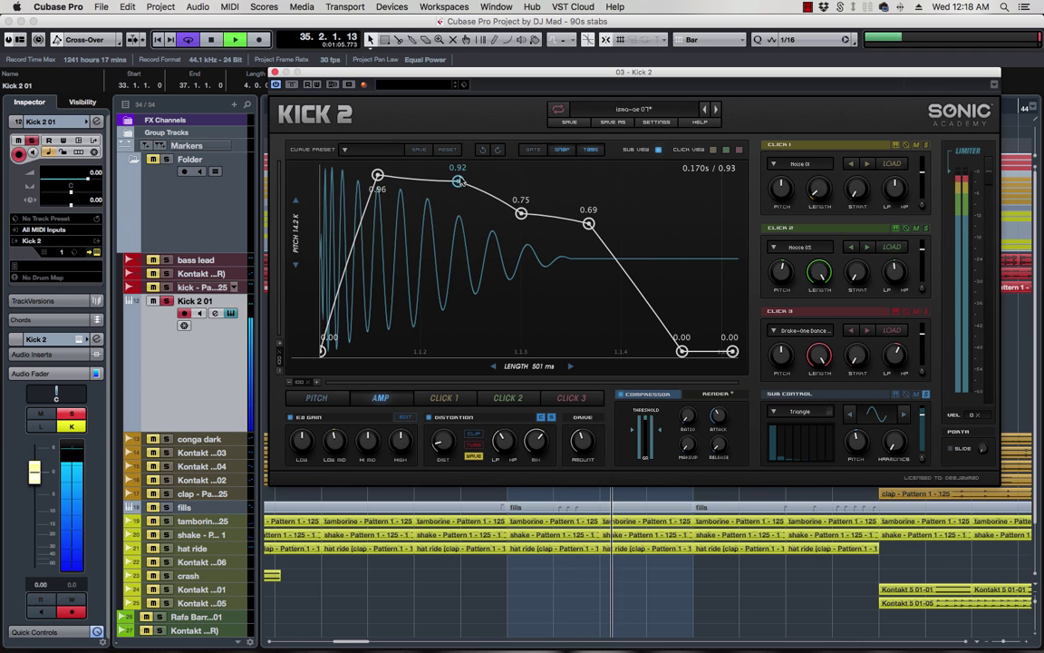
left_click_drag(379, 175, 431, 172)
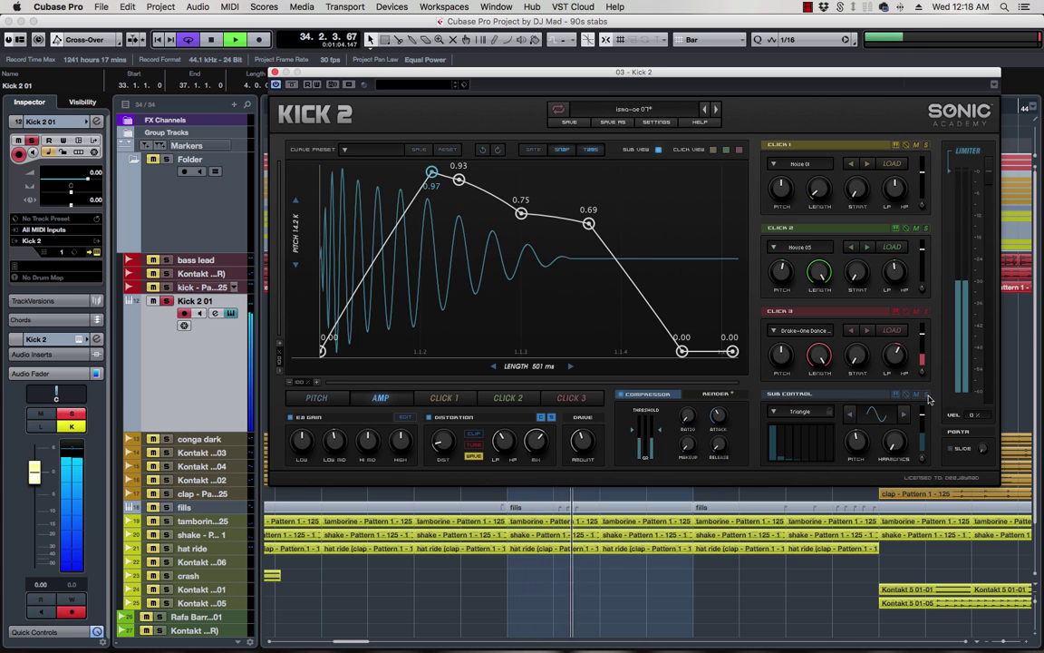
left_click_drag(431, 173, 402, 249)
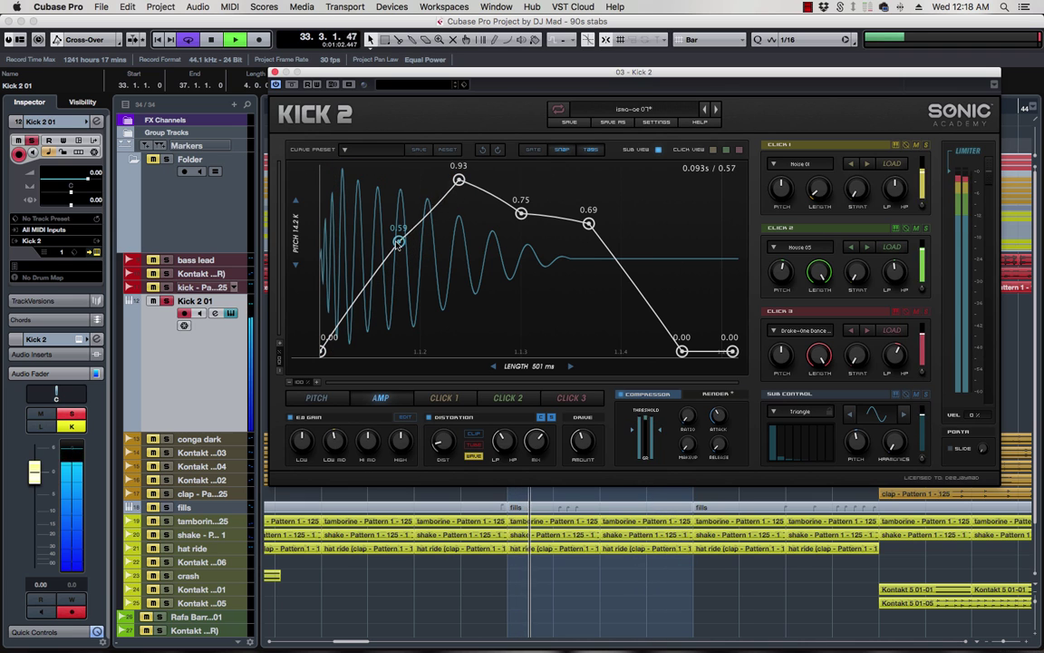
- Raise the next two amp envelope points to about 0.98 and 0.99 and set the kick's length to 641 ms
left_click_drag(458, 179, 427, 171)
left_click_drag(522, 211, 543, 171)
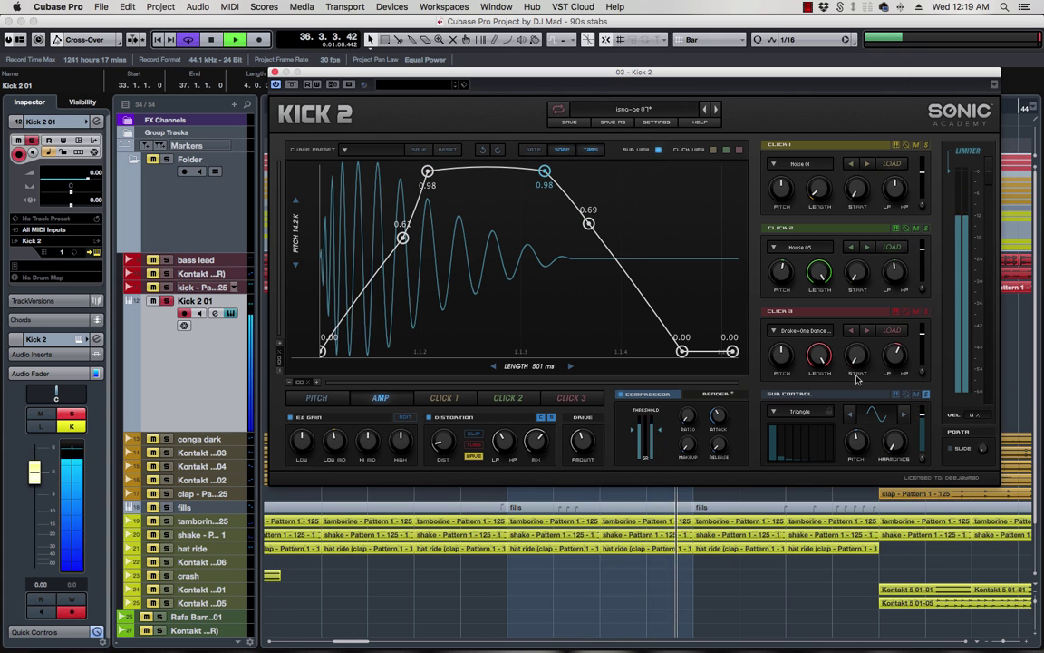
left_click_drag(544, 172, 572, 169)
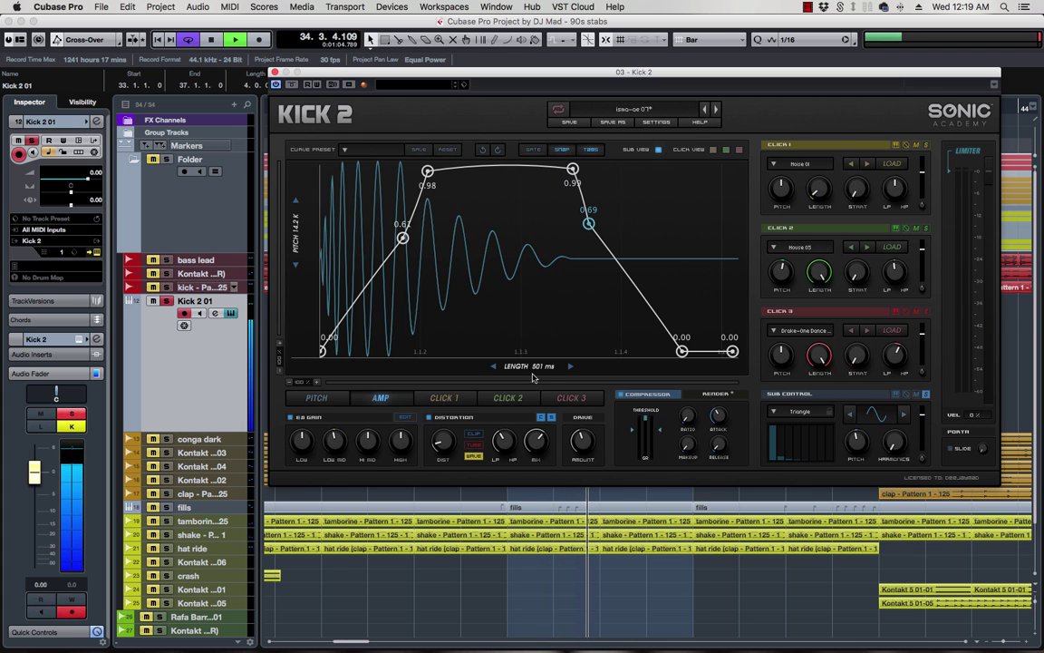
mouse_move(533, 378)
left_mouse_down()
mouse_move(563, 367)
mouse_move(550, 366)
left_mouse_up()
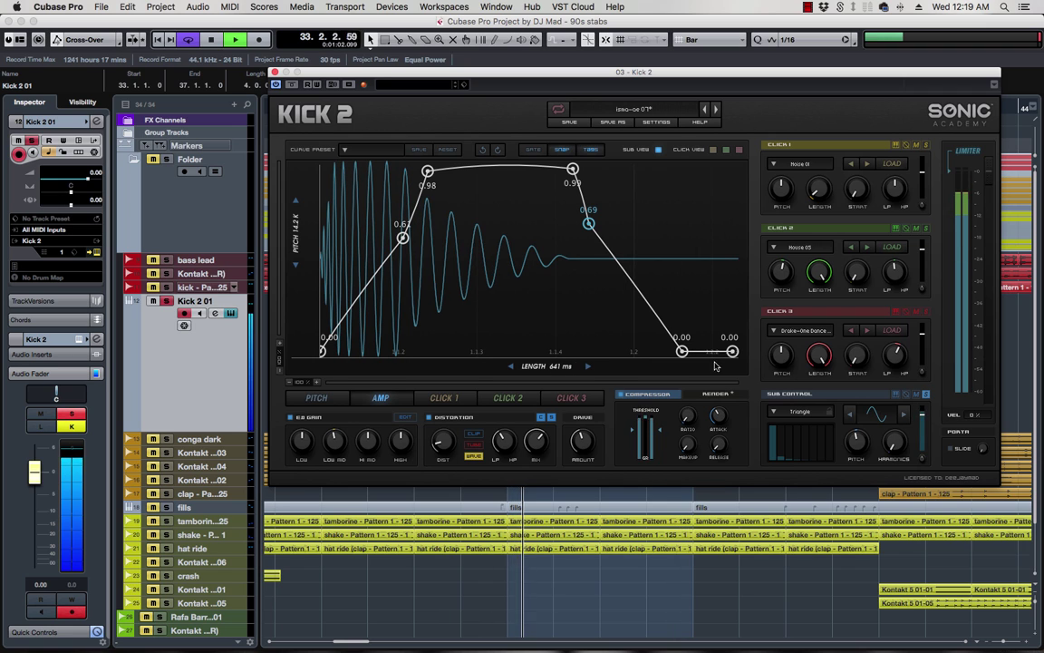
- Unsolo the sub and lower the Click 3 and Click 1 levels while the kick plays
left_click(926, 395)
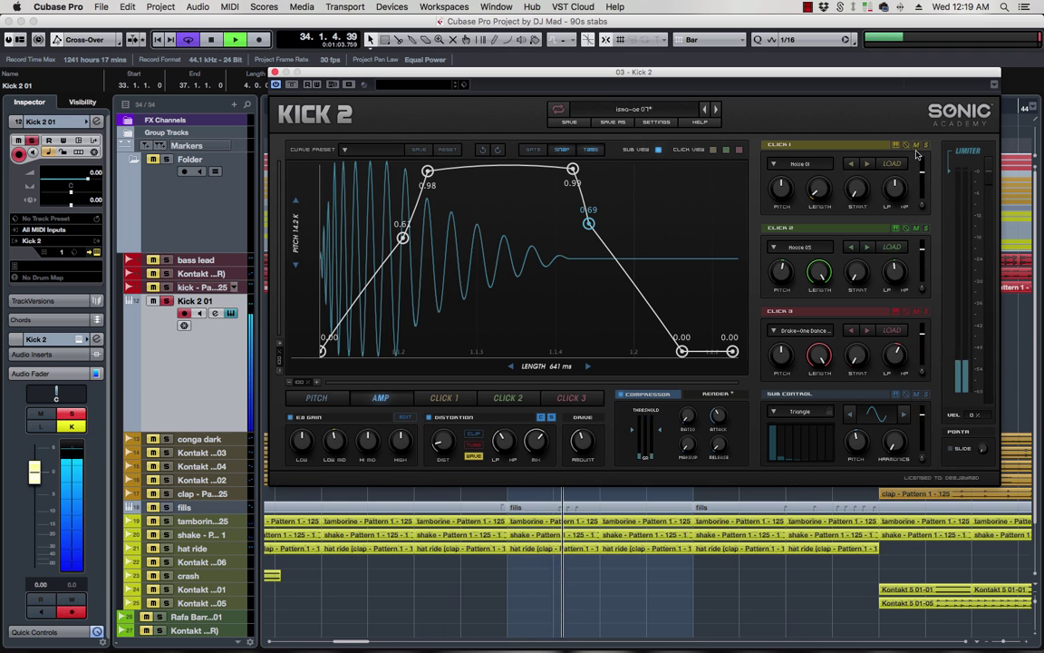
mouse_move(923, 258)
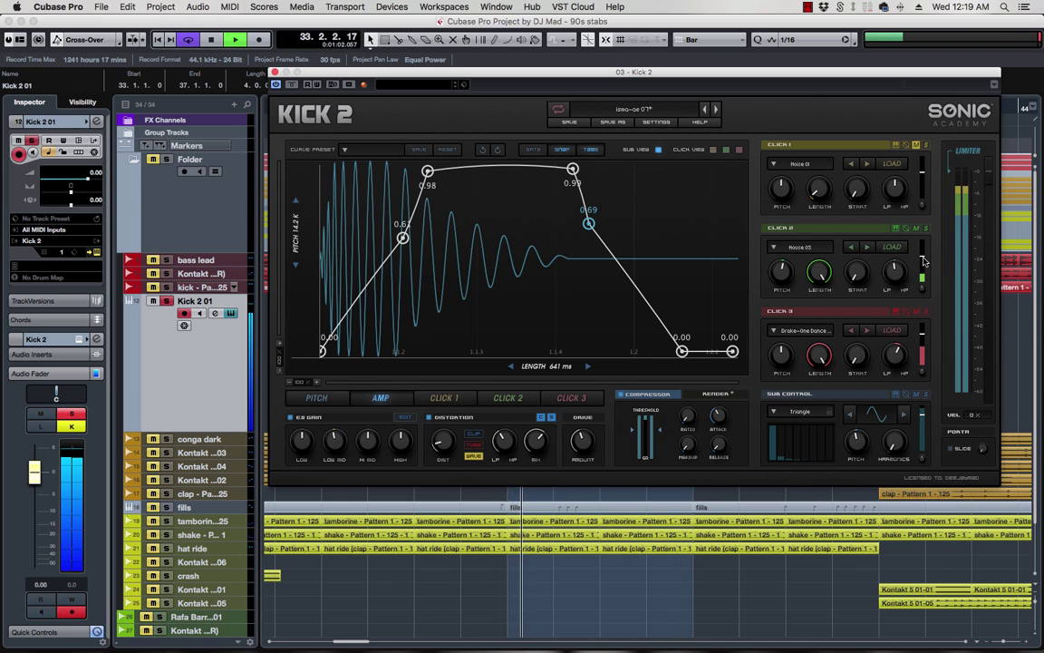
left_click(918, 312)
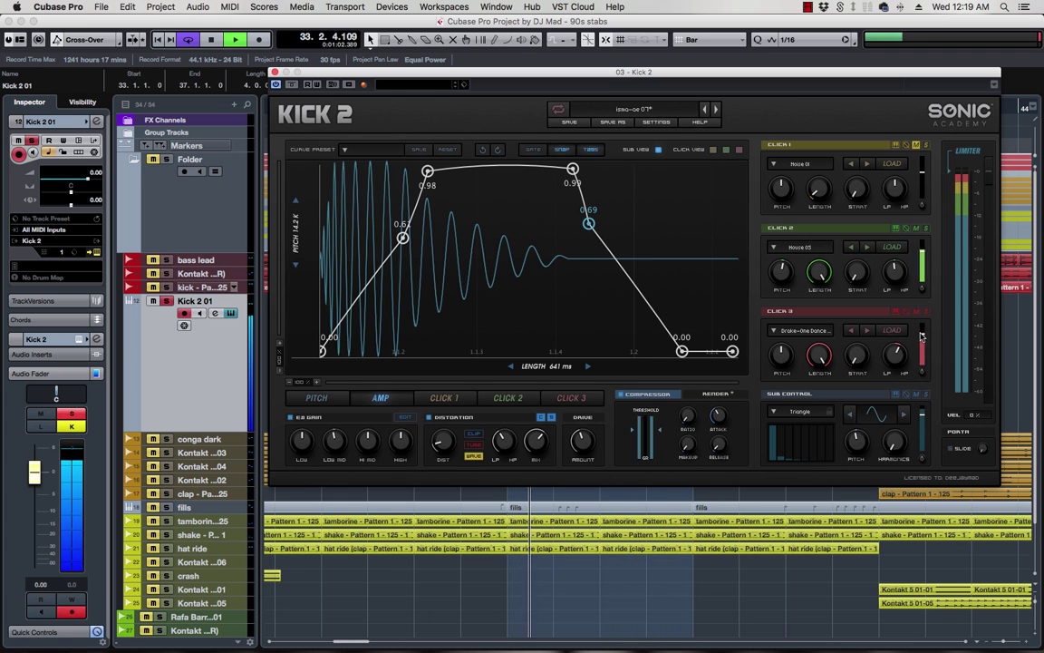
mouse_move(923, 361)
left_click_drag(923, 368, 926, 340)
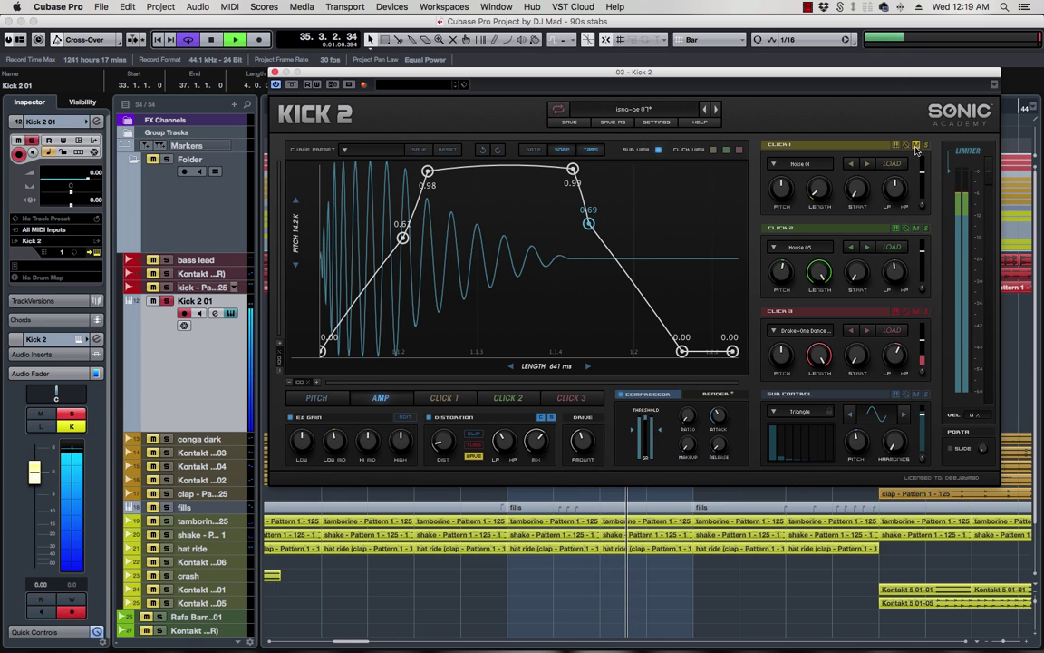
mouse_move(924, 172)
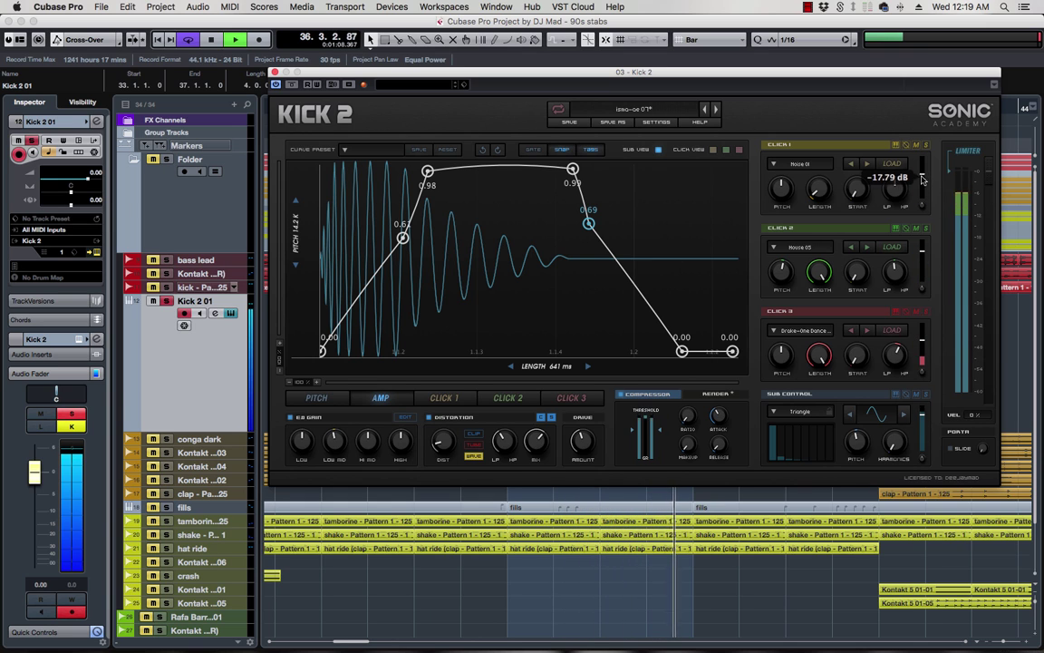
left_click_drag(923, 172, 923, 185)
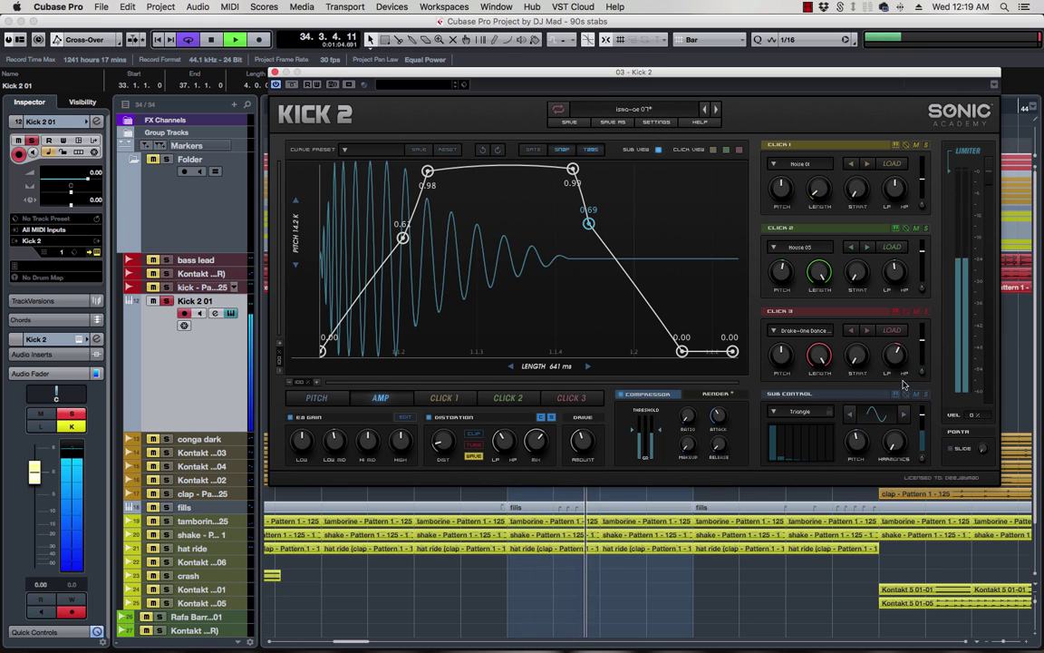
- Unsolo Kick 2 01 and audition each click layer's contribution in the full mix by muting Click 1, Click 3 and Click 2 in turn
left_click(168, 302)
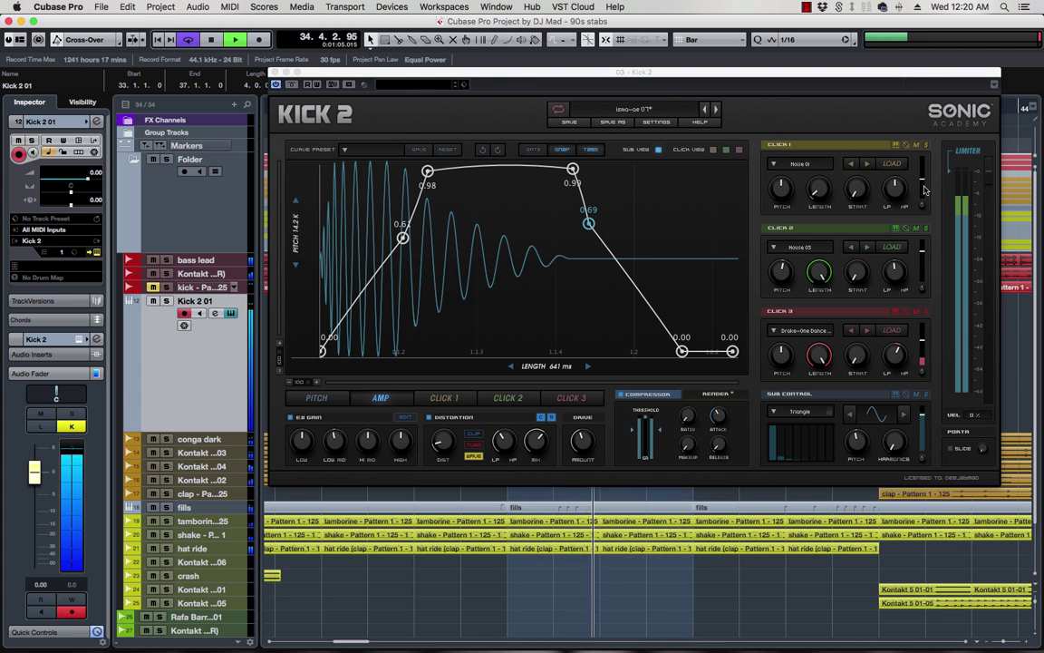
left_click(917, 146)
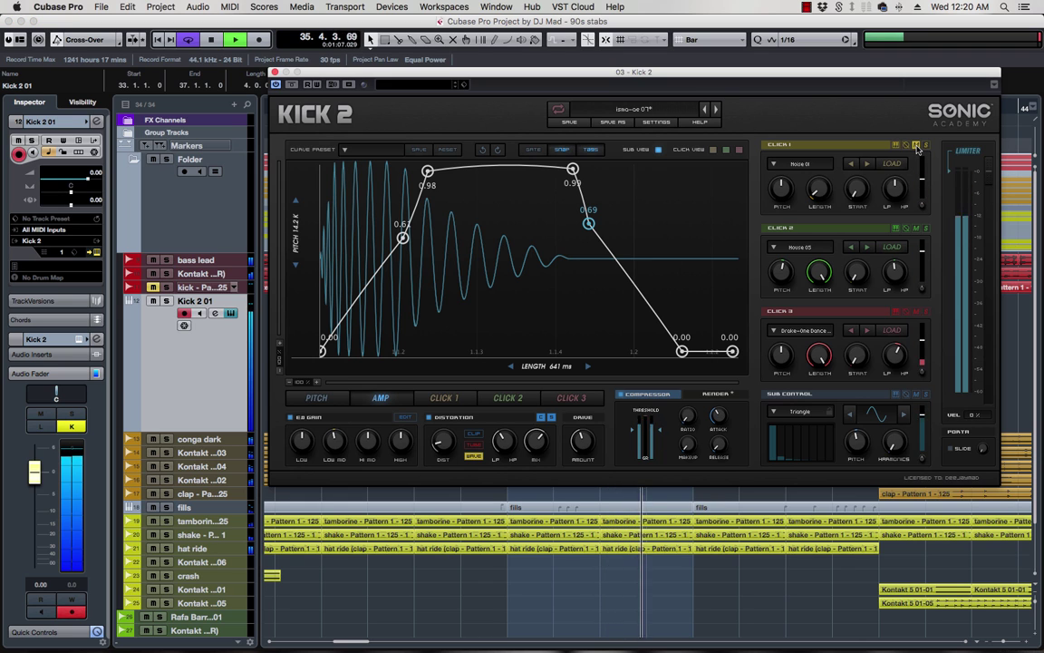
left_click(917, 146)
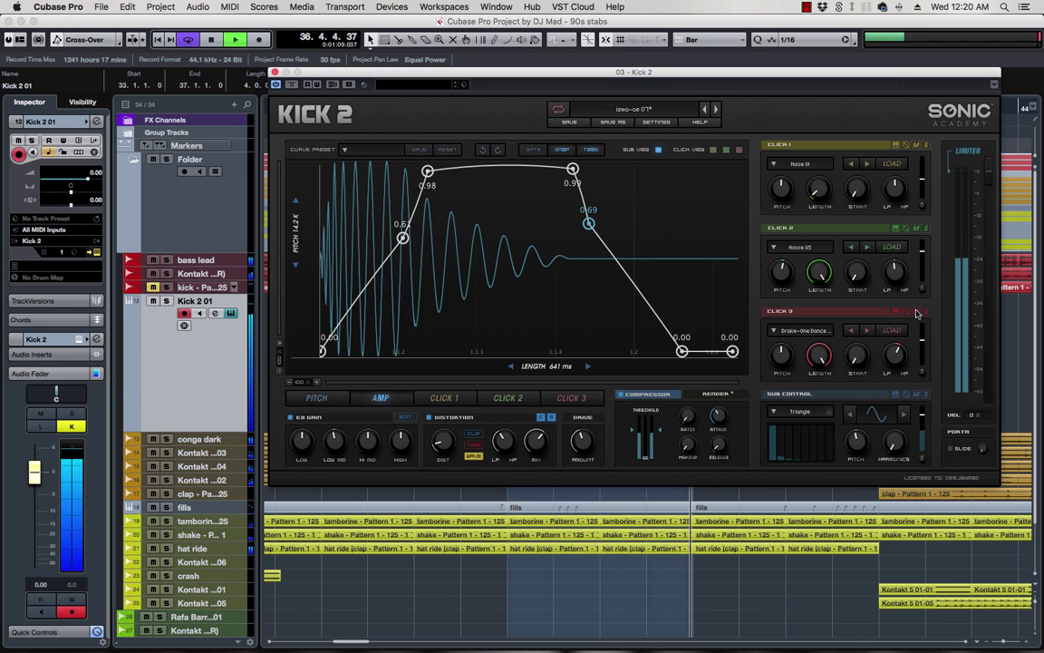
left_click(917, 312)
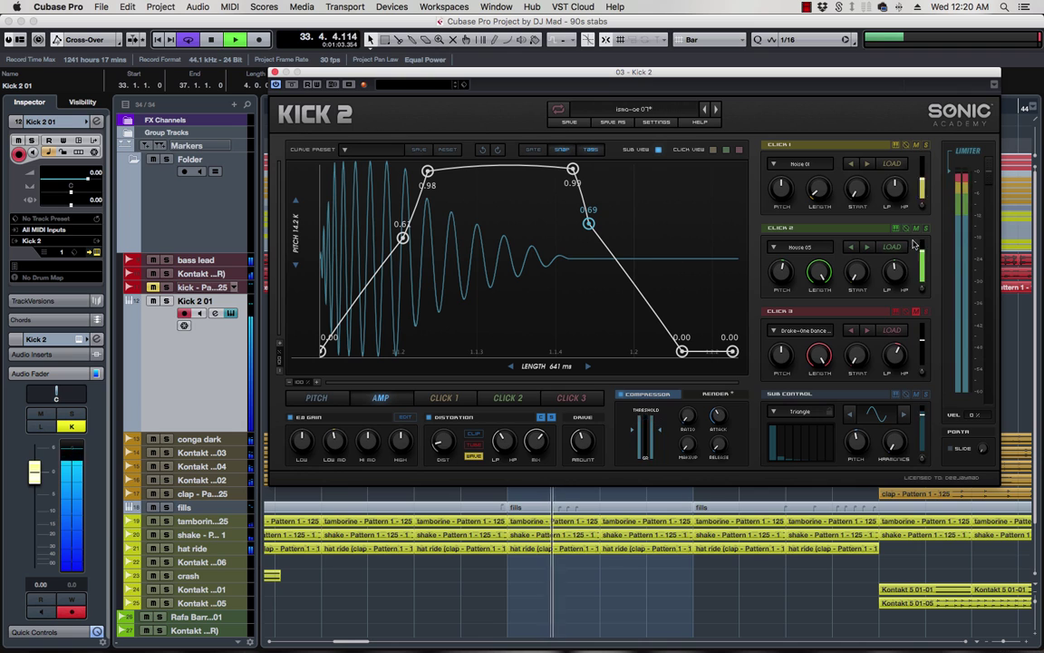
left_click(915, 230)
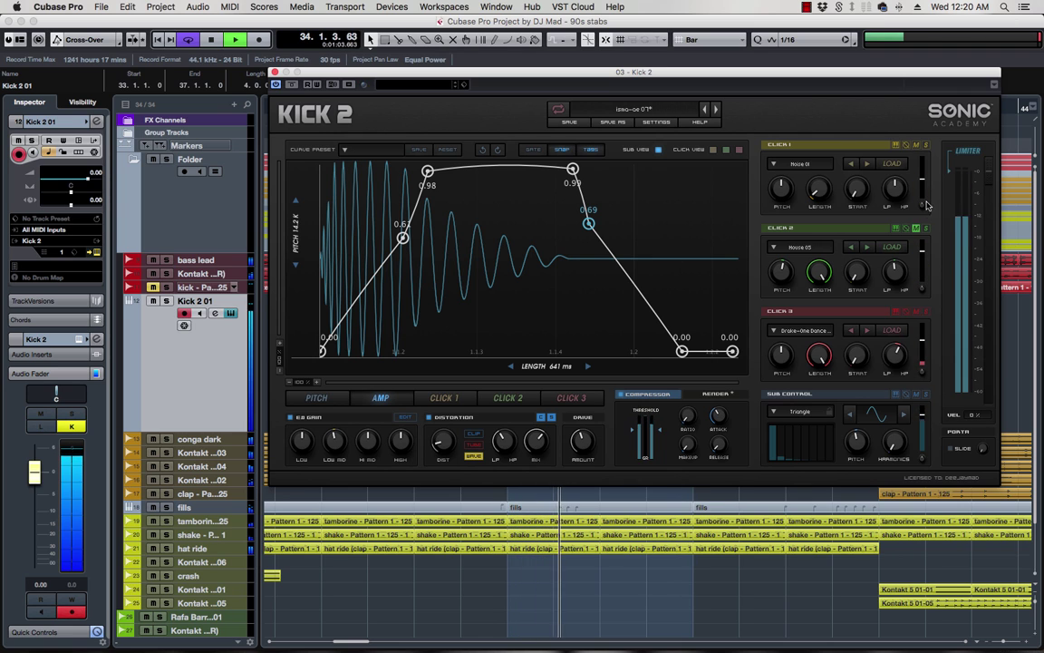
- Raise Click 1's level slightly and turn Click 2's LP/HP filter towards low-pass
left_click_drag(925, 184, 927, 179)
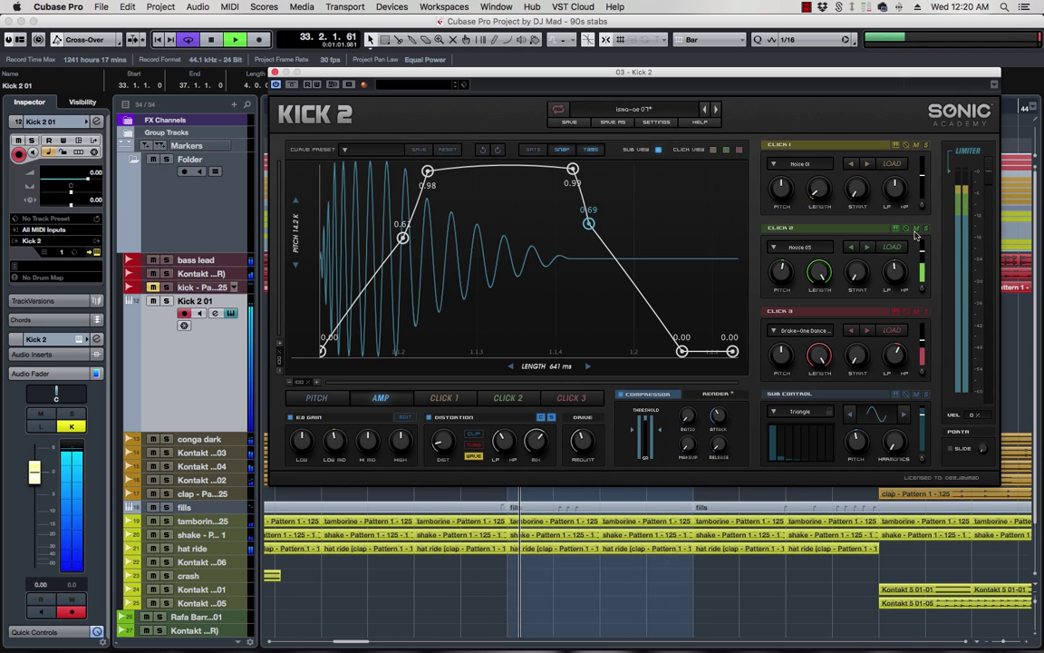
left_click_drag(857, 271, 893, 292)
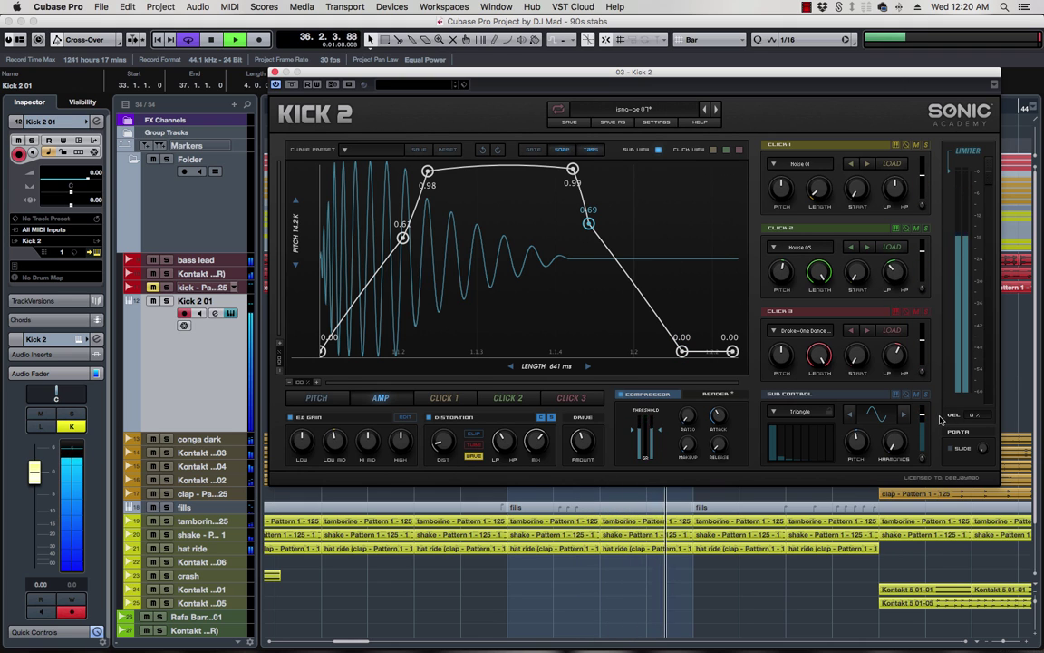
- Stop playback and examine the amplitude envelopes of Click 1, Click 2 and Click 3
key("space")
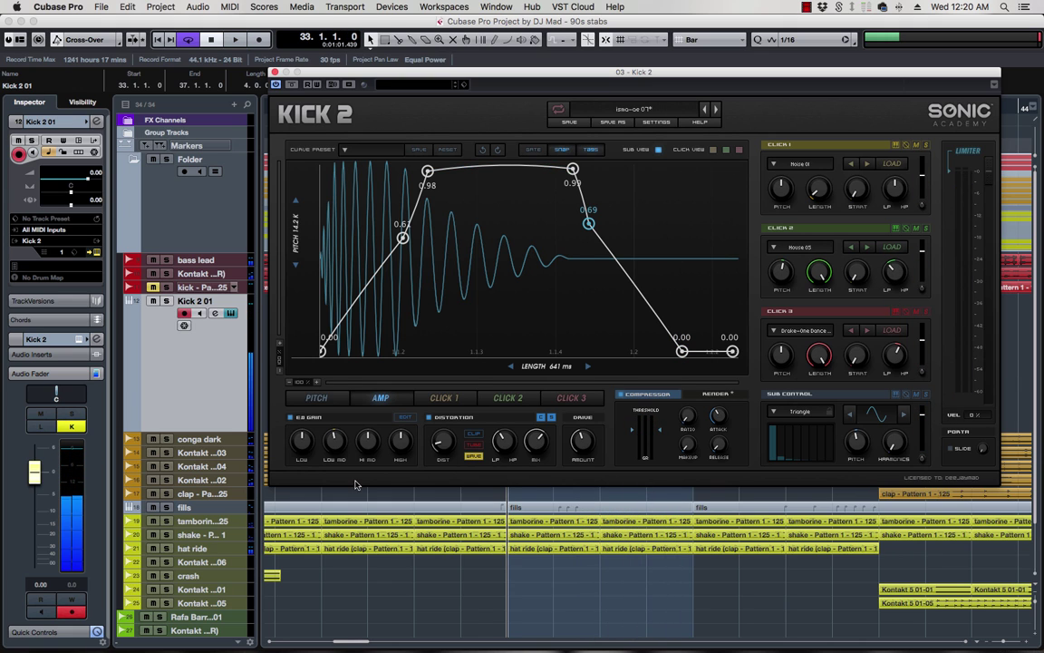
left_click(448, 399)
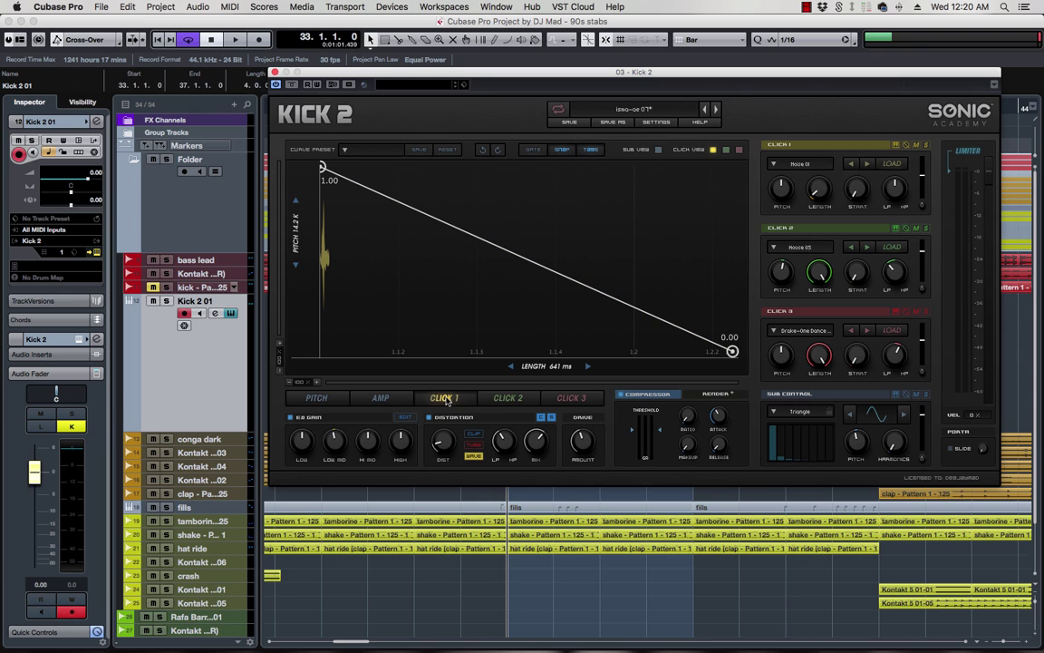
left_click(506, 397)
left_click(533, 400)
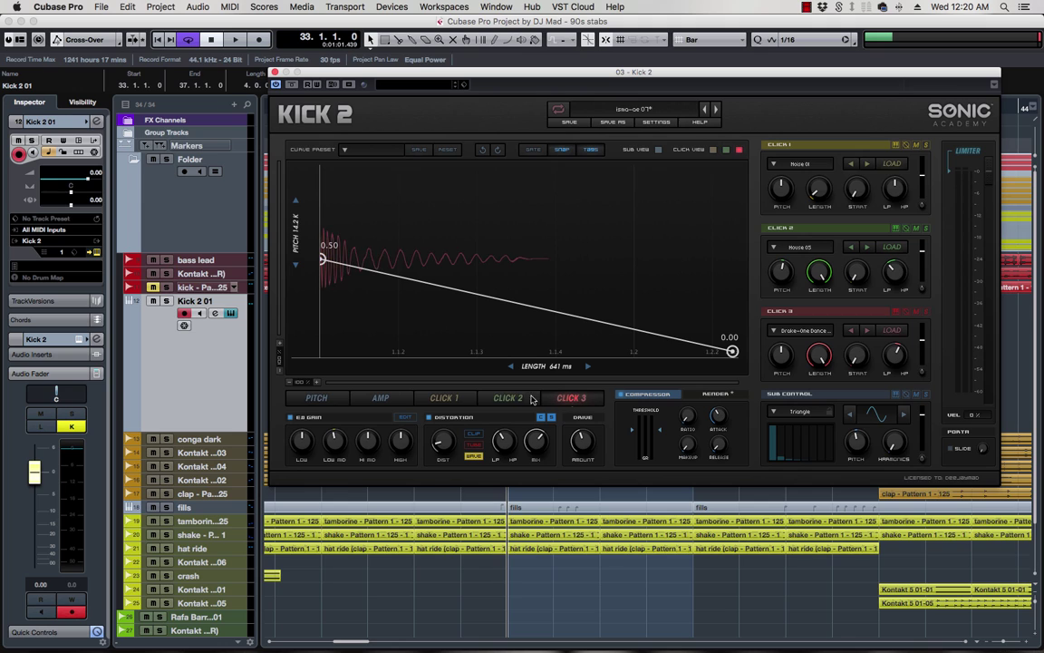
left_click(513, 399)
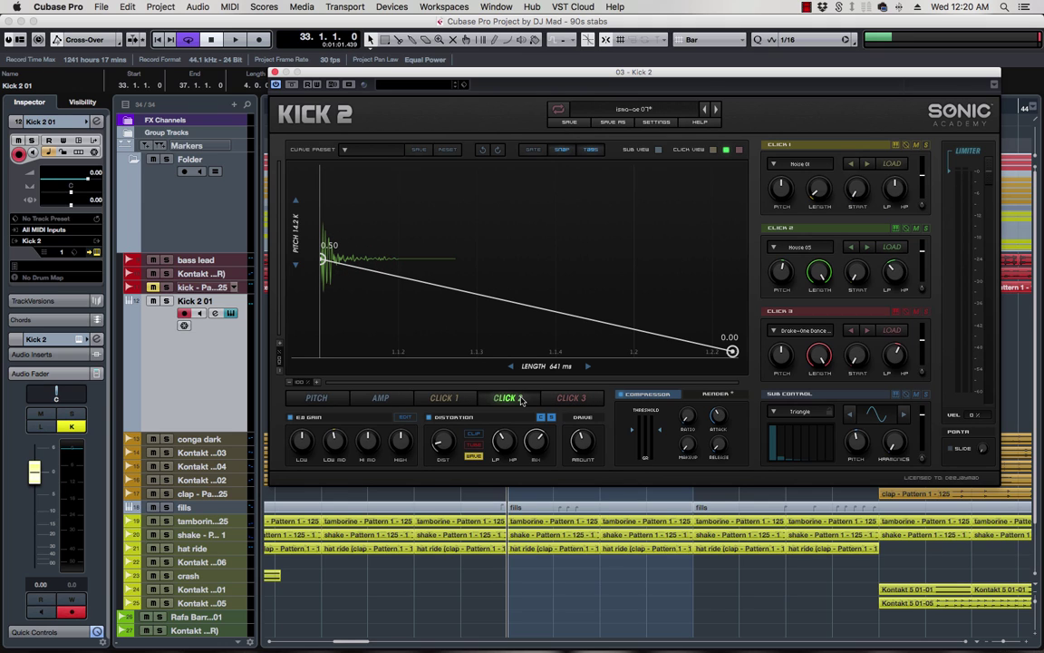
left_click(572, 398)
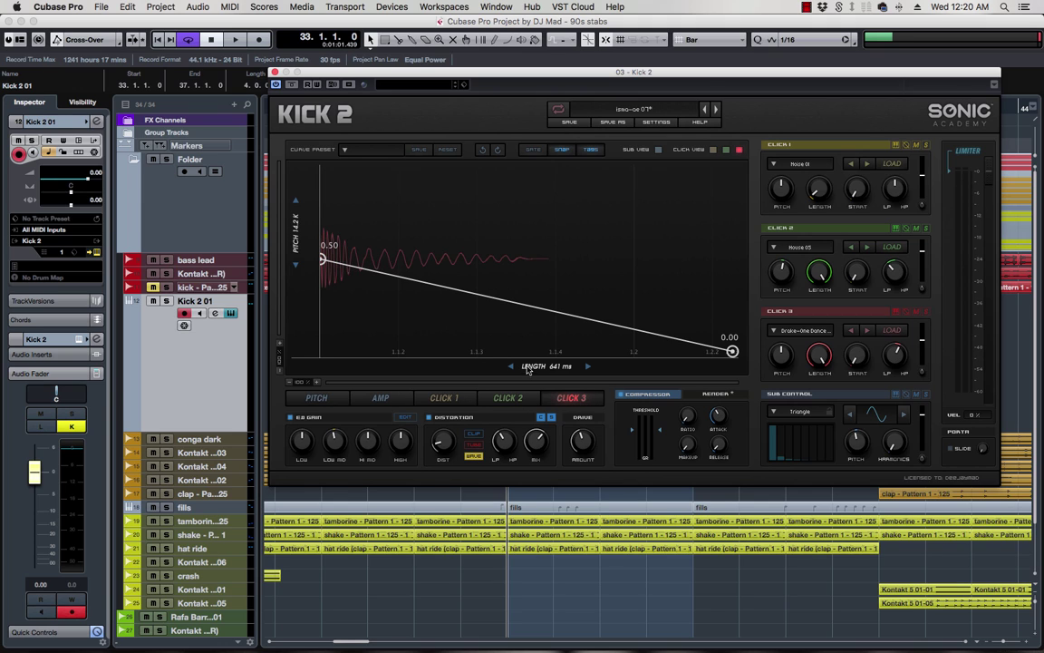
- Add two points to Click 3's envelope, one at 0.24 mid-curve and one at 0.00 shortly before the end
left_click(524, 308)
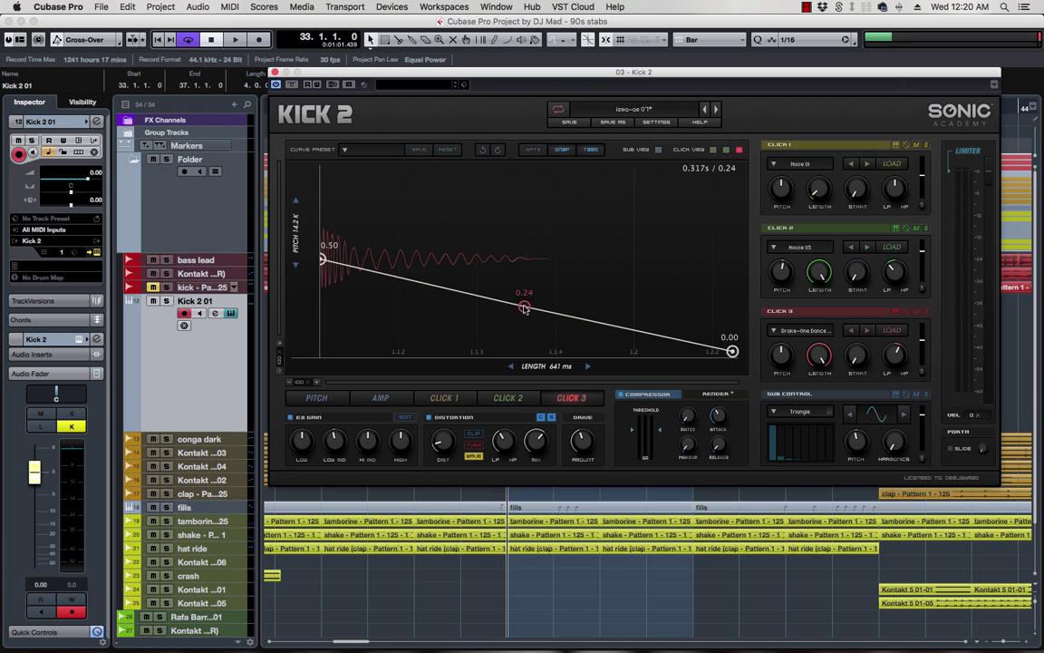
left_click_drag(555, 316, 664, 368)
left_click_drag(647, 370, 695, 370)
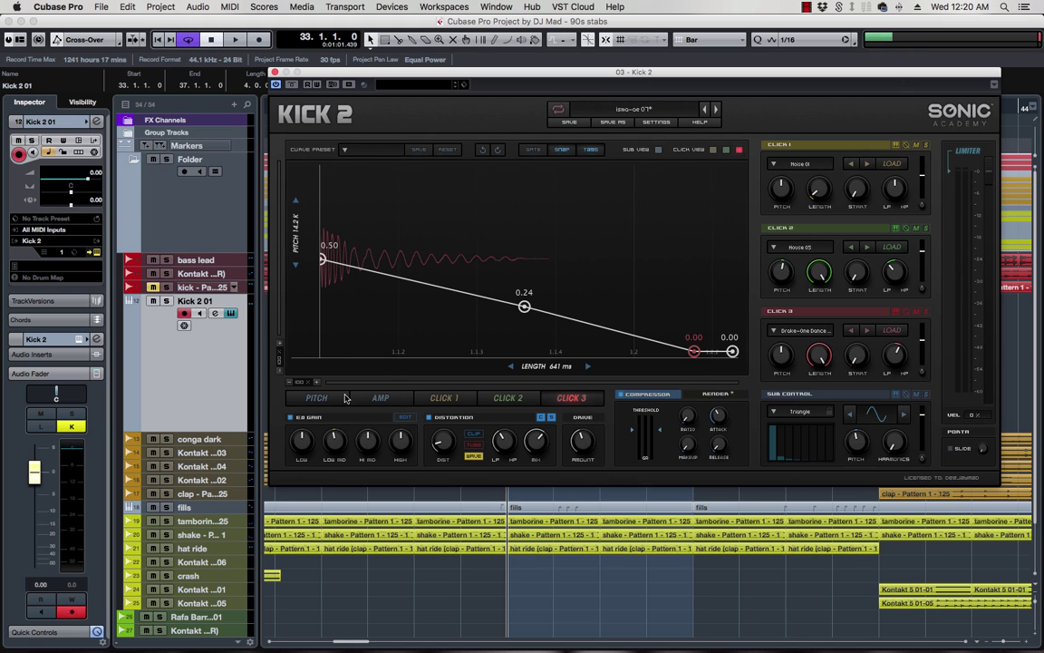
scroll(318, 384, "up", 1)
left_click_drag(363, 372, 292, 381)
scroll(290, 384, "down", 1)
mouse_move(697, 354)
left_mouse_down()
mouse_move(625, 355)
mouse_move(718, 355)
mouse_move(687, 358)
left_mouse_up()
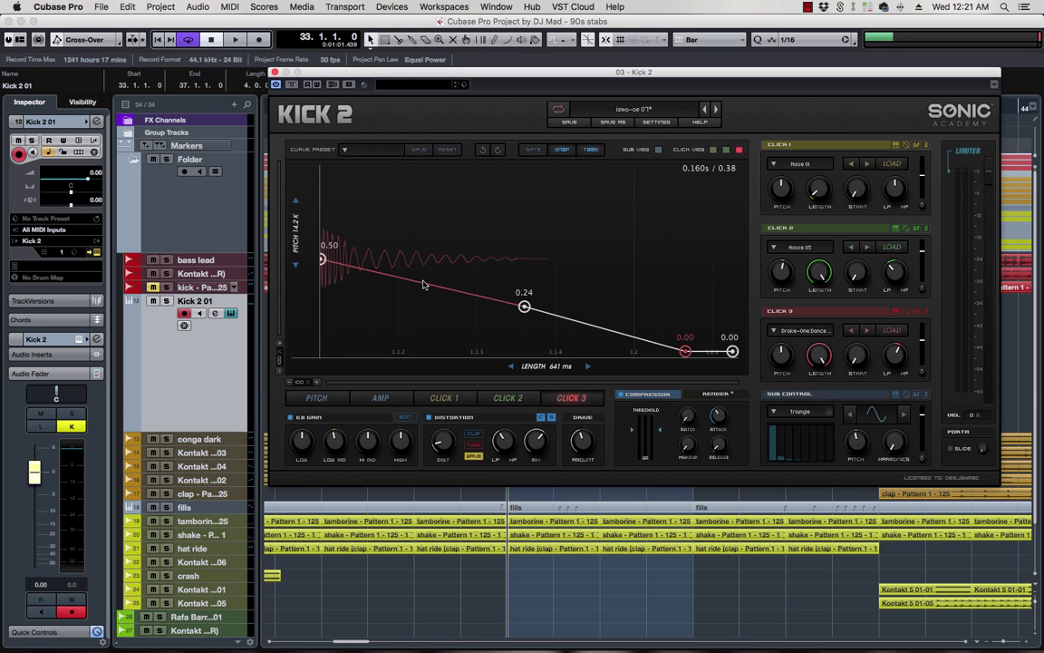
- Shorten the kick to 351 ms, raise Click 3's middle envelope point to 0.41 and add a point at about 0.52 after it
left_click_drag(542, 370, 510, 365)
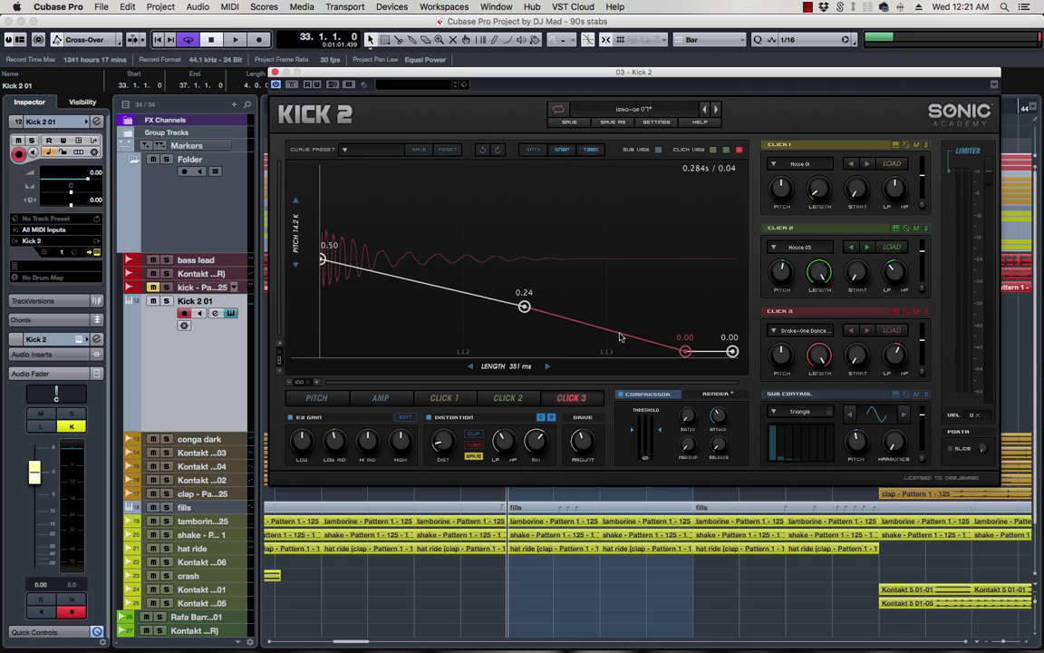
left_click_drag(535, 310, 516, 274)
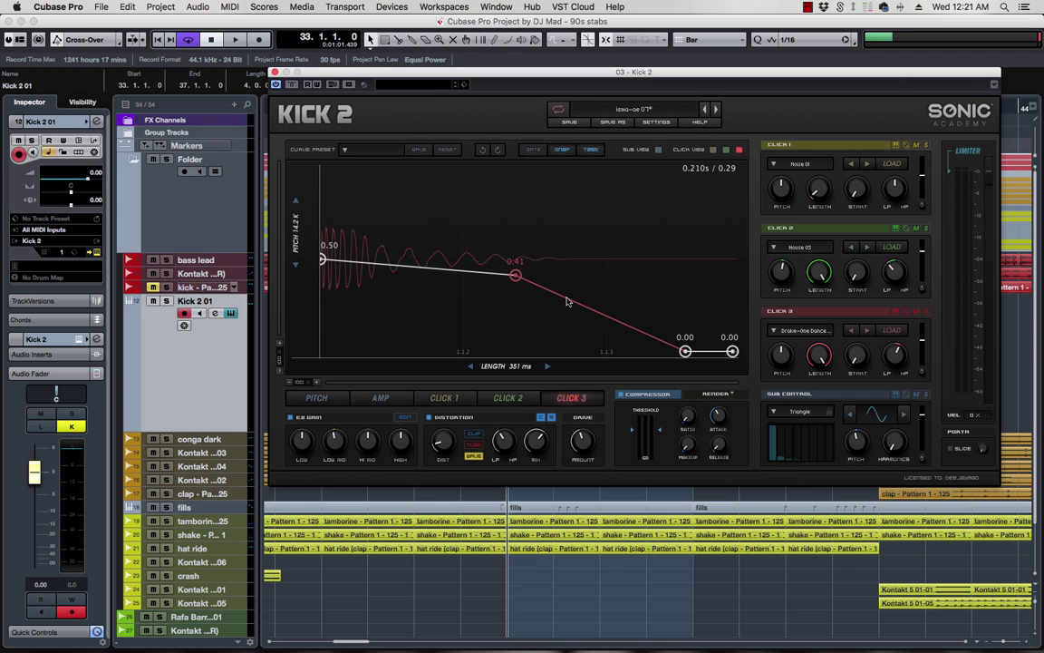
left_click_drag(568, 303, 564, 265)
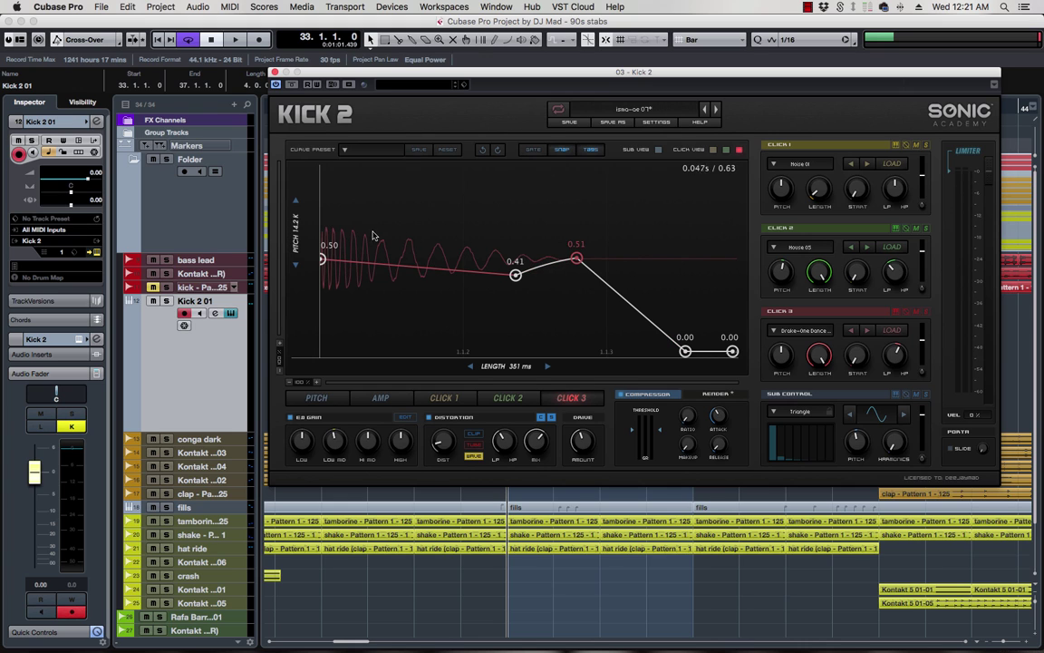
mouse_move(578, 260)
left_mouse_down()
mouse_move(569, 270)
mouse_move(571, 227)
mouse_move(581, 279)
left_mouse_up()
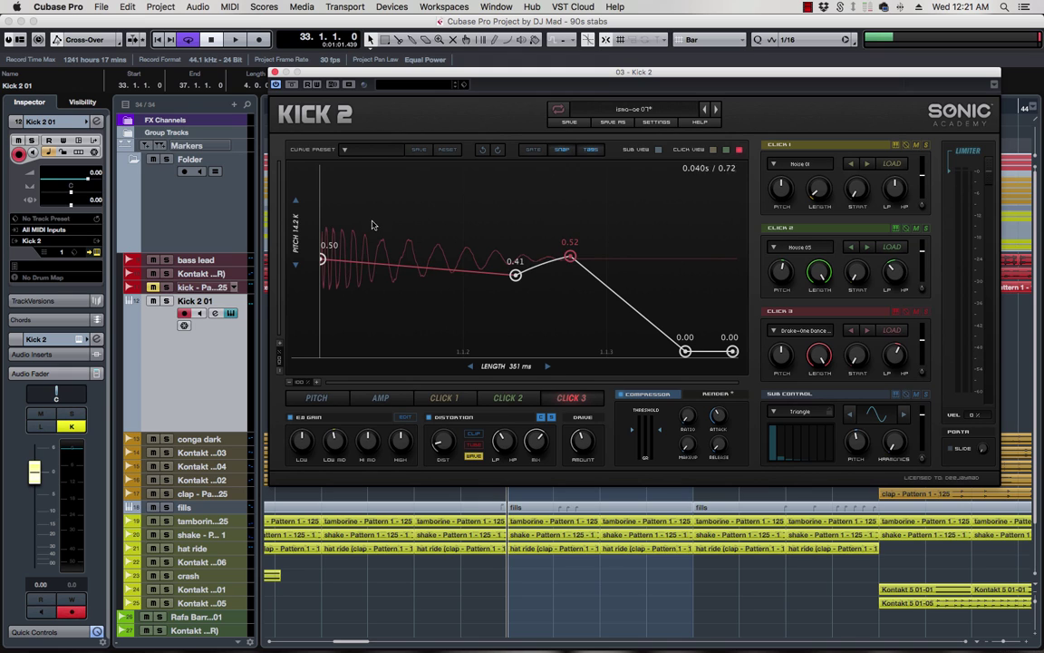
- Shorten the kick to 181 ms and, during playback, reshape Click 3's tail with points at 0.40 and an earlier 0.01
left_click(471, 367)
left_click_drag(569, 259, 579, 283)
key("space")
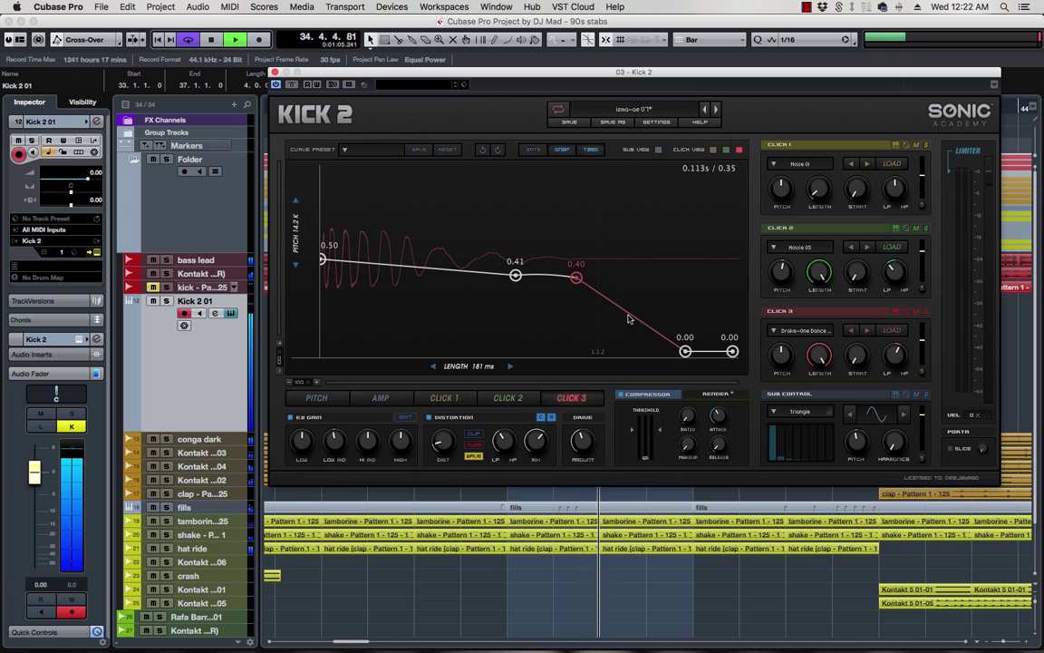
left_click_drag(685, 351, 657, 354)
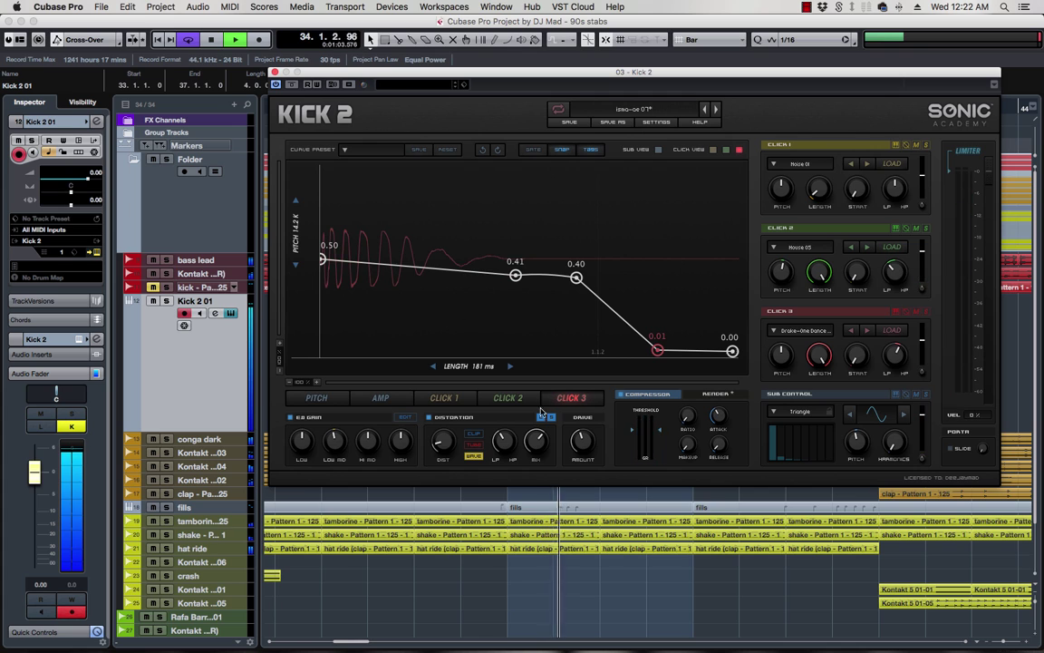
- Compare the Click 2 and Click 3 envelopes, then solo the Kick 2 01 track and restart playback
left_click(507, 397)
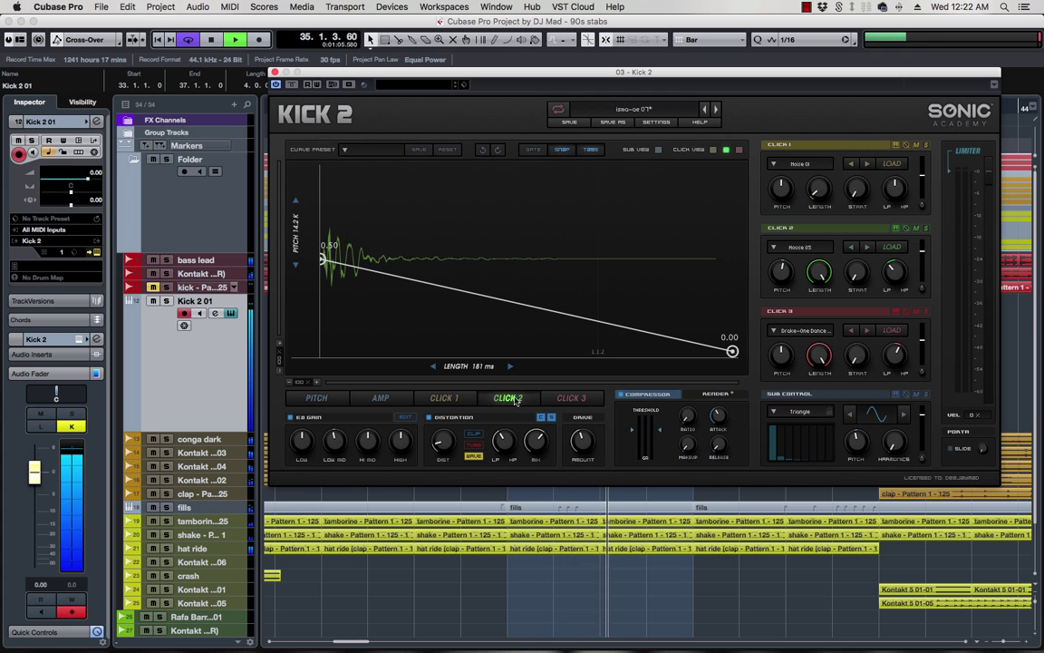
left_click(571, 397)
left_click(510, 398)
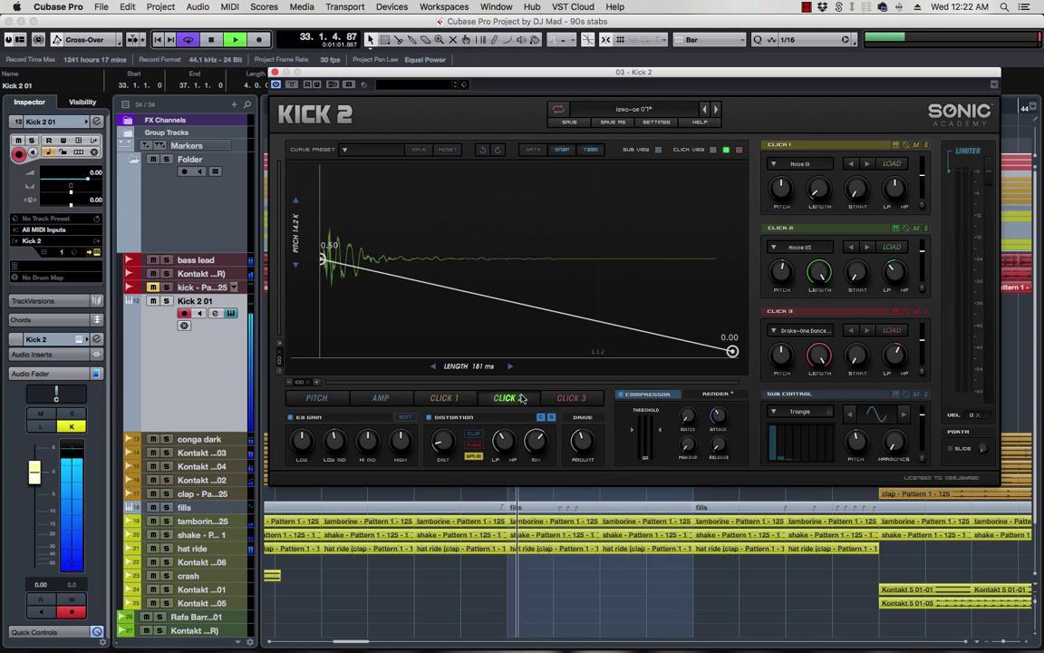
key("space")
left_click(164, 300)
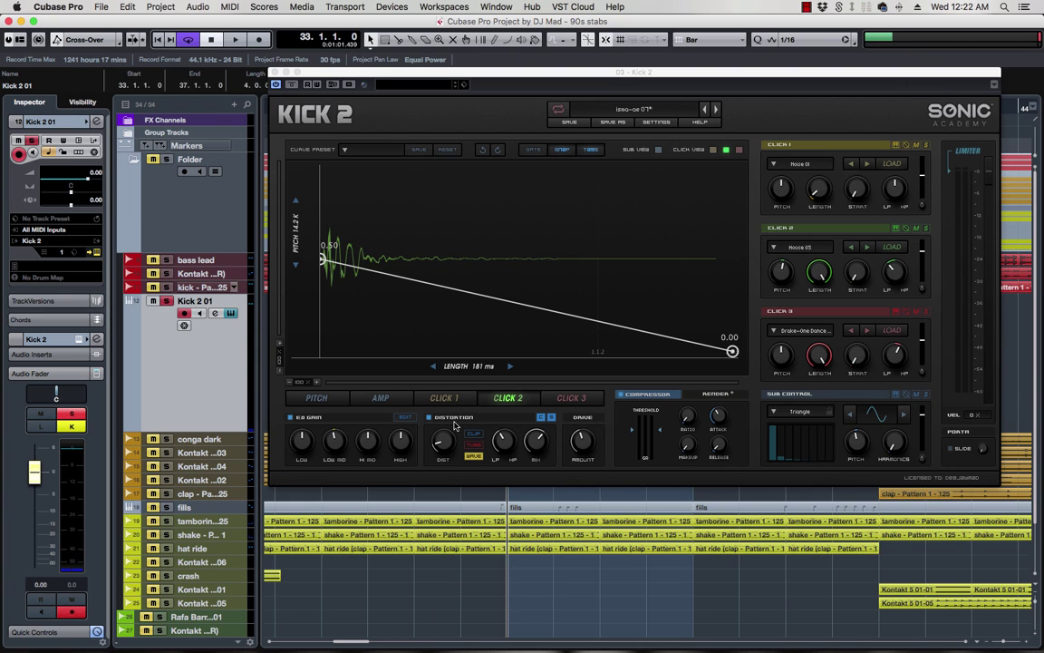
key("space")
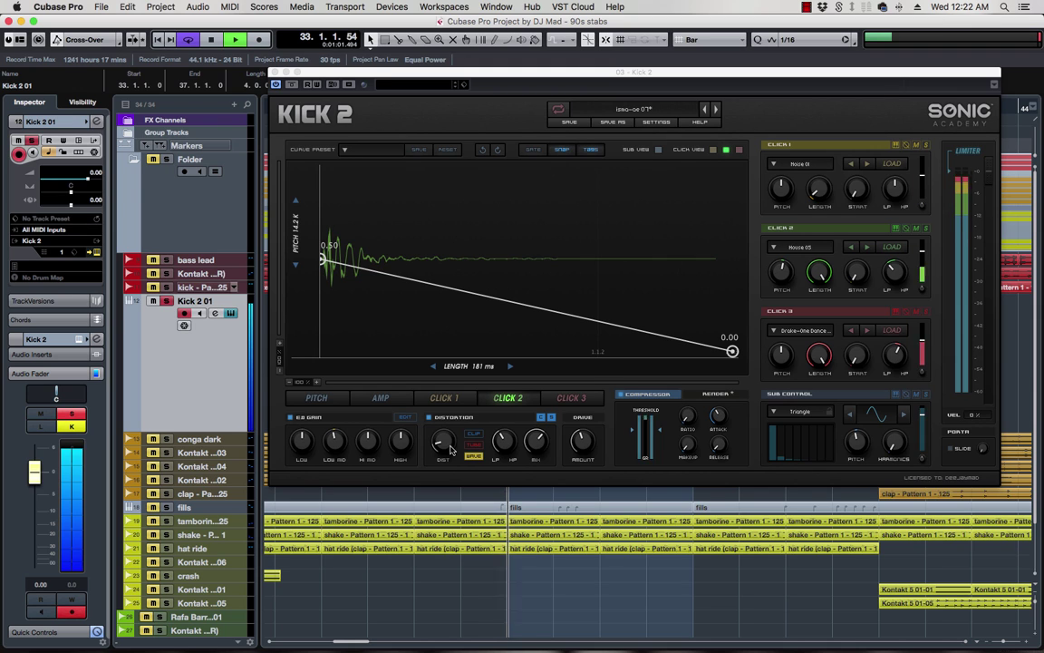
- Try different distortion amounts and types on the soloed kick, returning to the Wave type
mouse_move(441, 437)
left_mouse_down()
mouse_move(452, 380)
mouse_move(449, 442)
left_mouse_up()
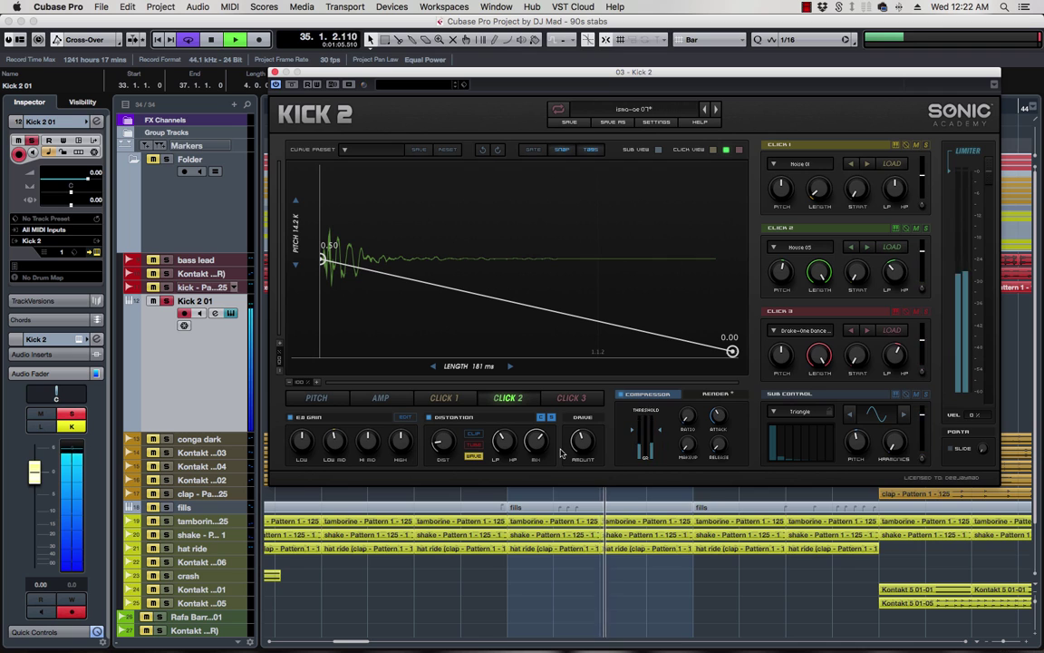
left_click_drag(443, 439, 395, 397)
left_click_drag(456, 417, 475, 465)
left_click(473, 456)
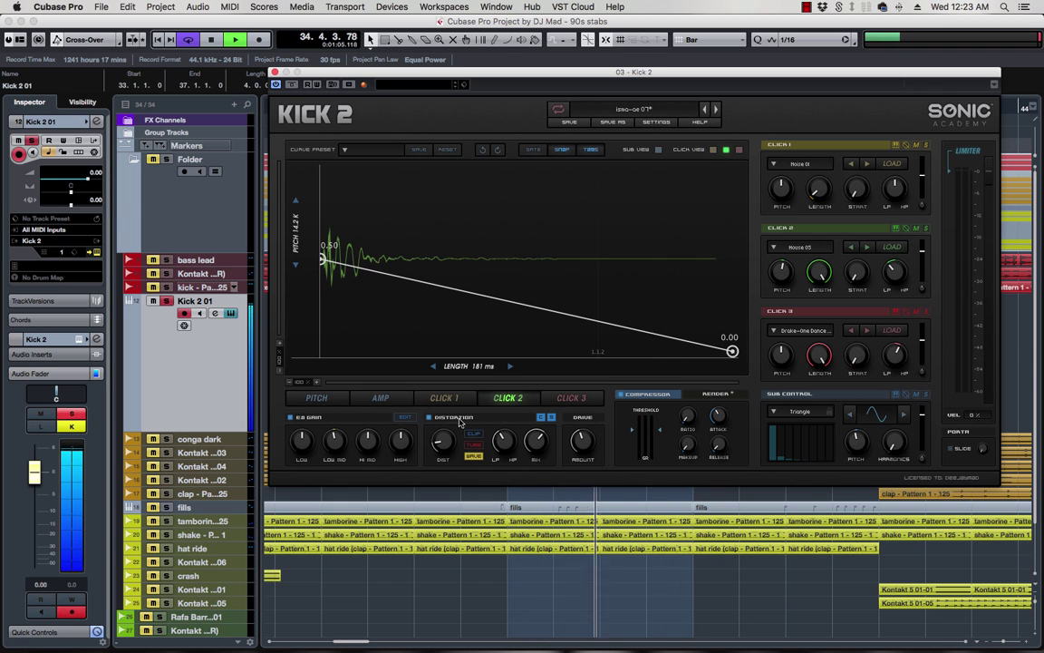
- In the EQ editor, cut 195 Hz by 4.7 dB with a Q of 7.692 and boost the low shelf 2.9 dB at 96 Hz
left_click(404, 418)
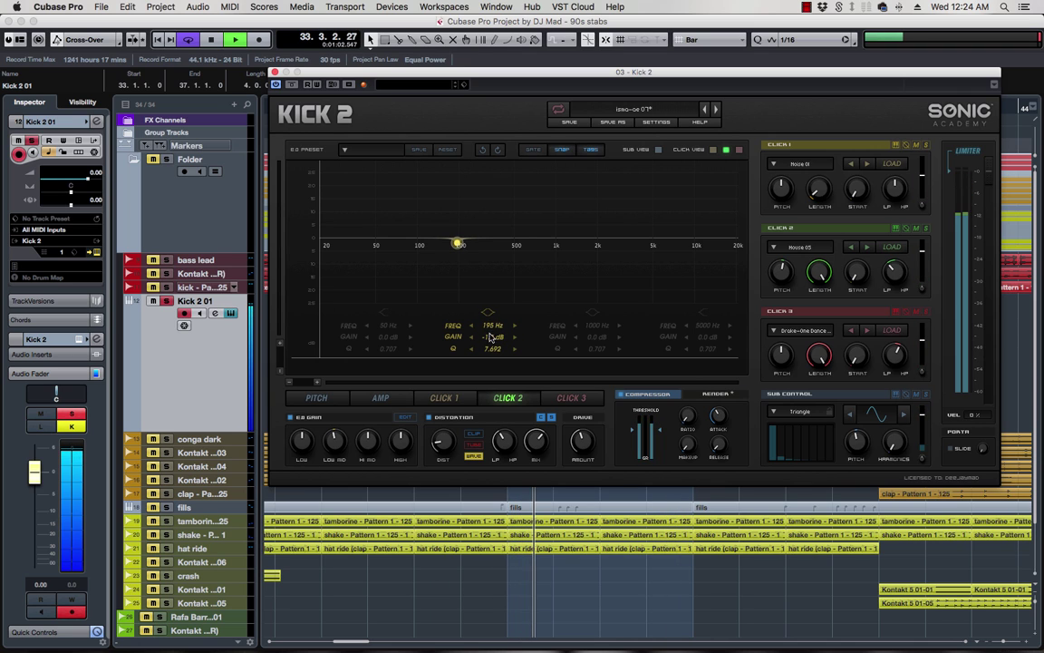
mouse_move(489, 338)
left_mouse_down()
mouse_move(492, 286)
mouse_move(494, 374)
mouse_move(494, 305)
mouse_move(497, 351)
left_mouse_up()
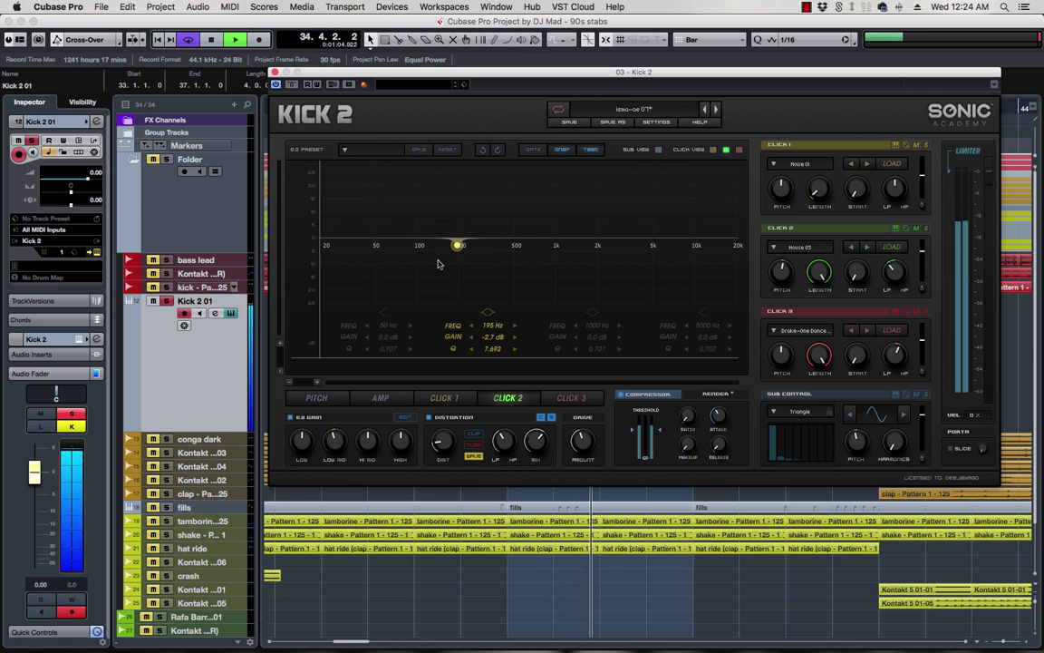
left_click(382, 318)
left_click_drag(374, 239, 414, 232)
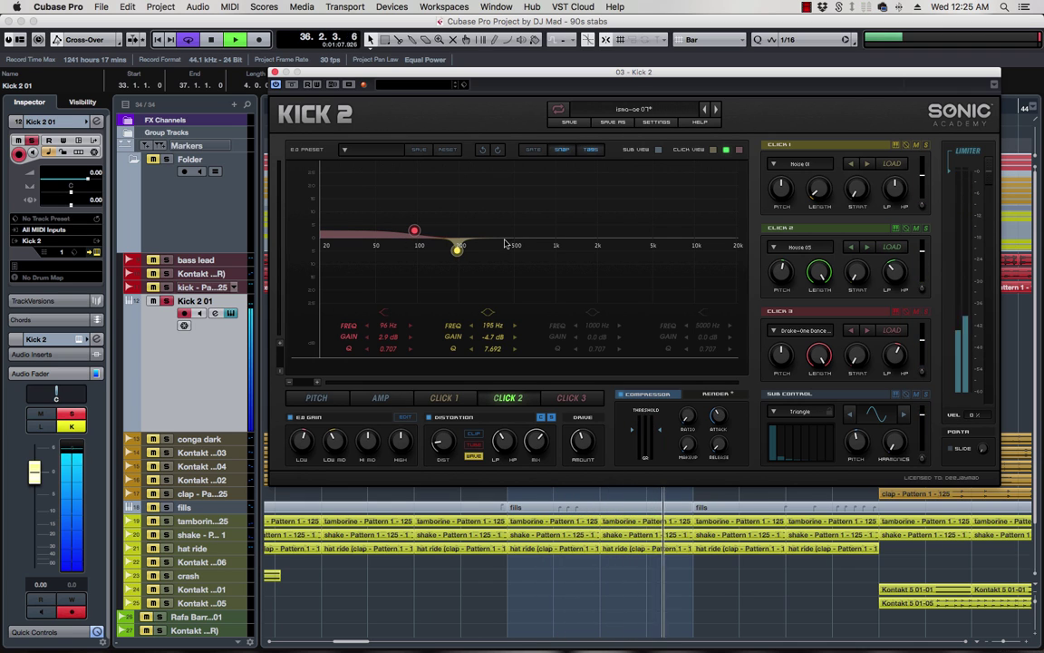
- Enable the high-mid EQ band with a 3.3 dB boost at 606 Hz and set the low shelf to 4.4 dB at 76 Hz
left_click(592, 314)
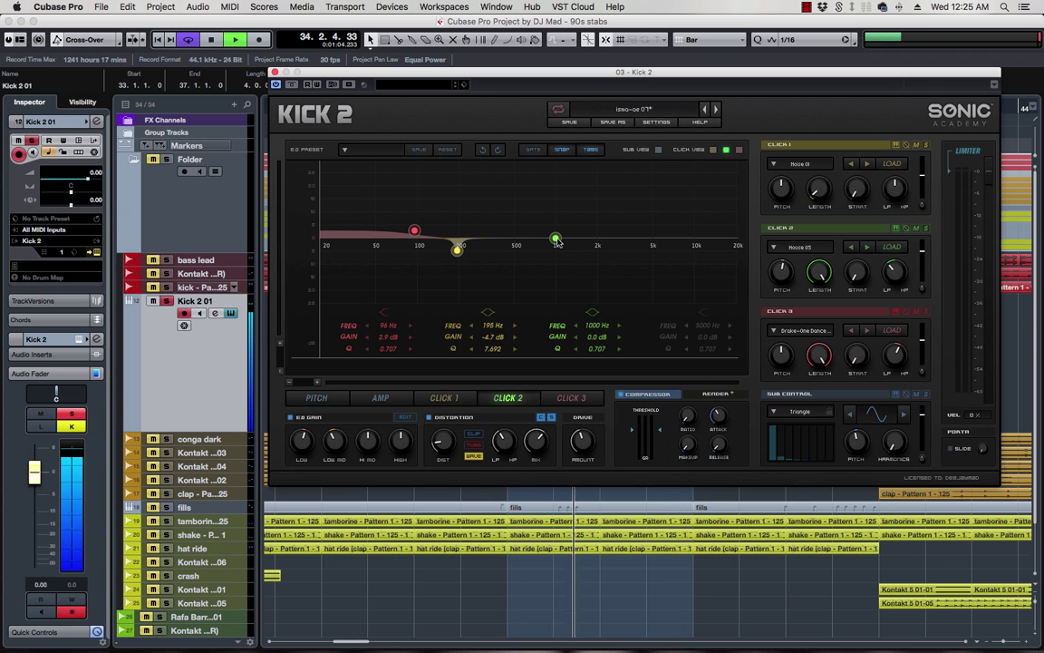
left_click_drag(556, 241, 525, 229)
mouse_move(417, 233)
left_mouse_down()
mouse_move(422, 200)
mouse_move(421, 225)
mouse_move(413, 232)
mouse_move(392, 216)
mouse_move(409, 226)
mouse_move(399, 228)
left_mouse_up()
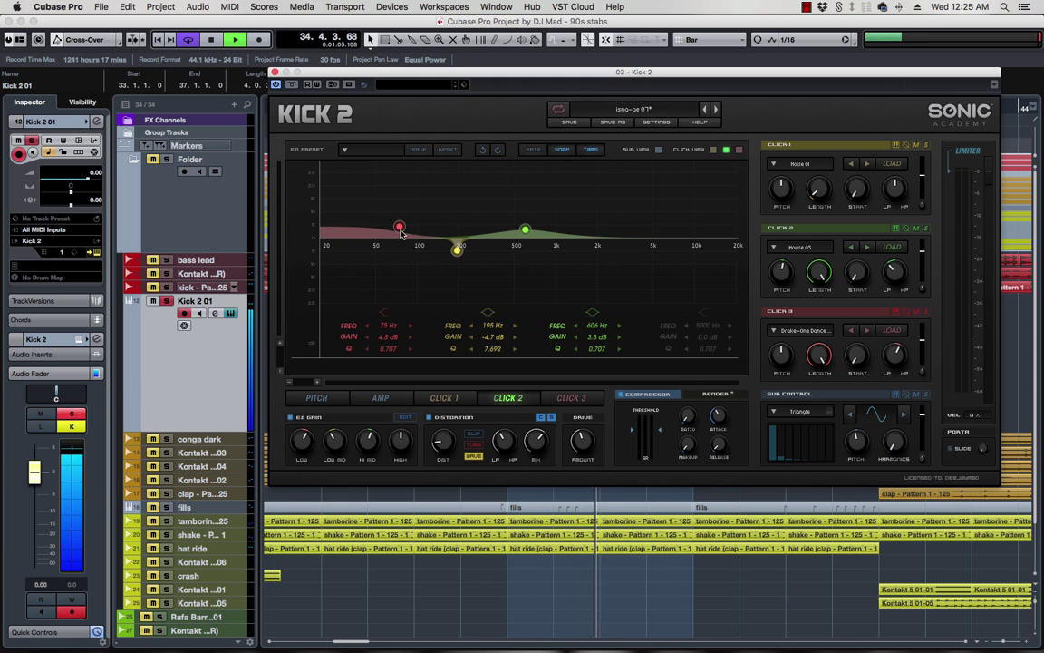
left_click_drag(402, 230, 403, 233)
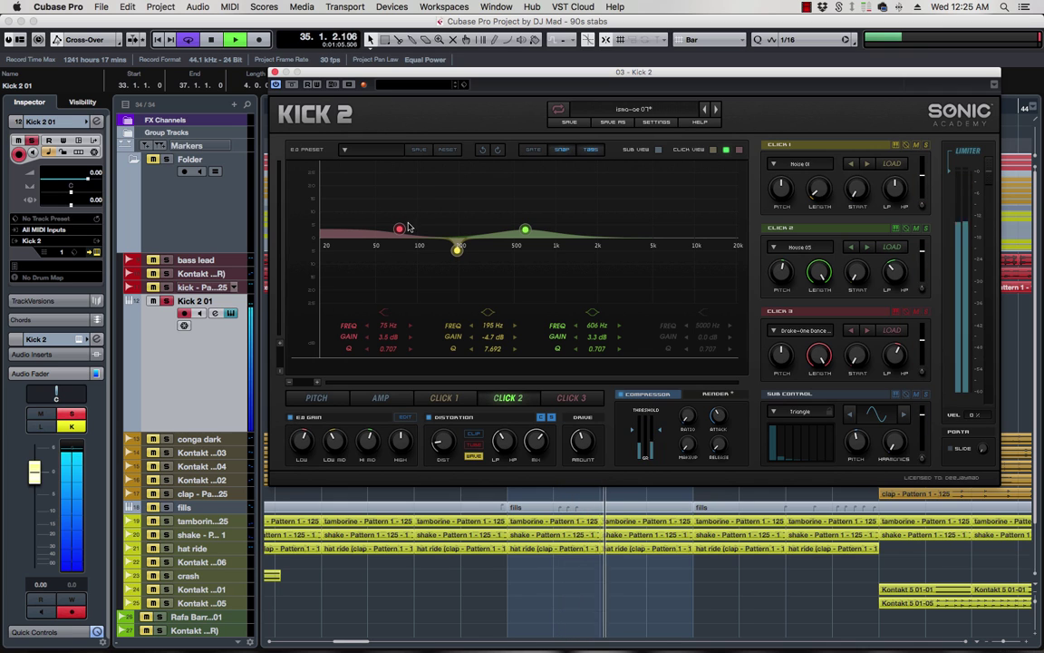
left_click_drag(403, 229, 404, 228)
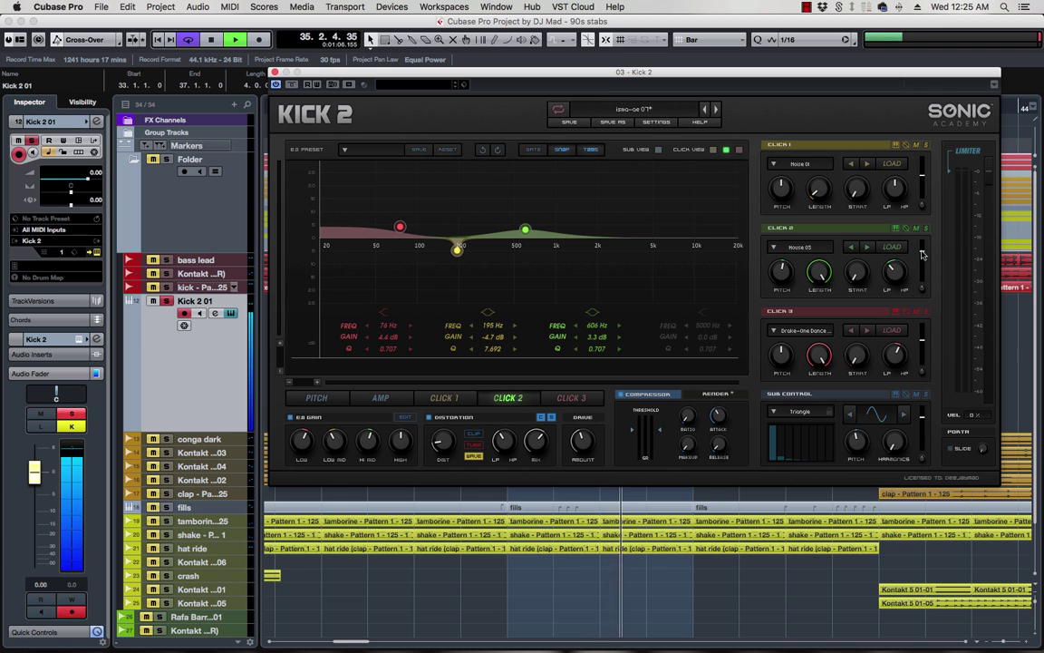
- Enable the high shelf EQ band and cut it by about 10.8 dB at 5993 Hz
mouse_move(921, 259)
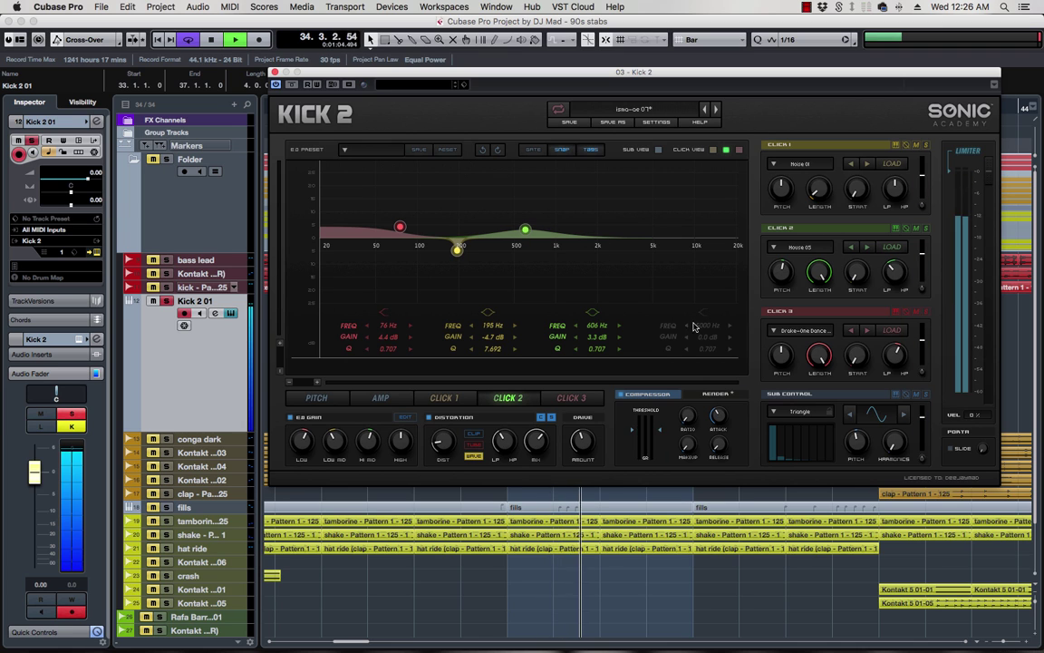
left_click(653, 240)
left_click_drag(652, 240, 663, 266)
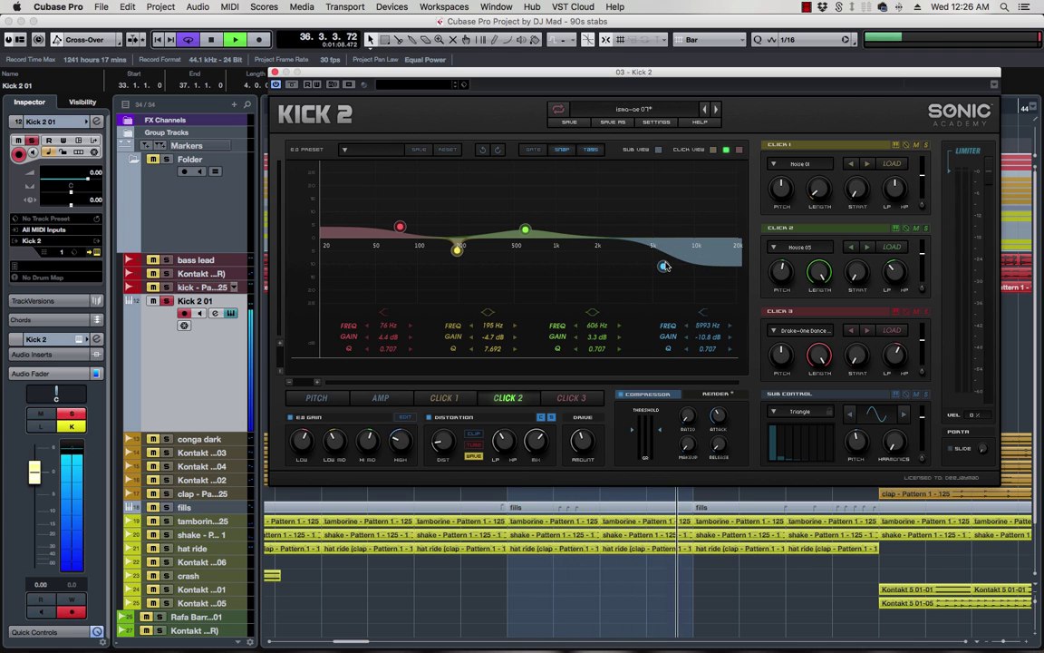
- Retune the high-mid EQ band to 512 Hz with a Q of 5.849 and cut it by 10.9 dB
left_click_drag(524, 229, 514, 183)
scroll(596, 351, "up", 10)
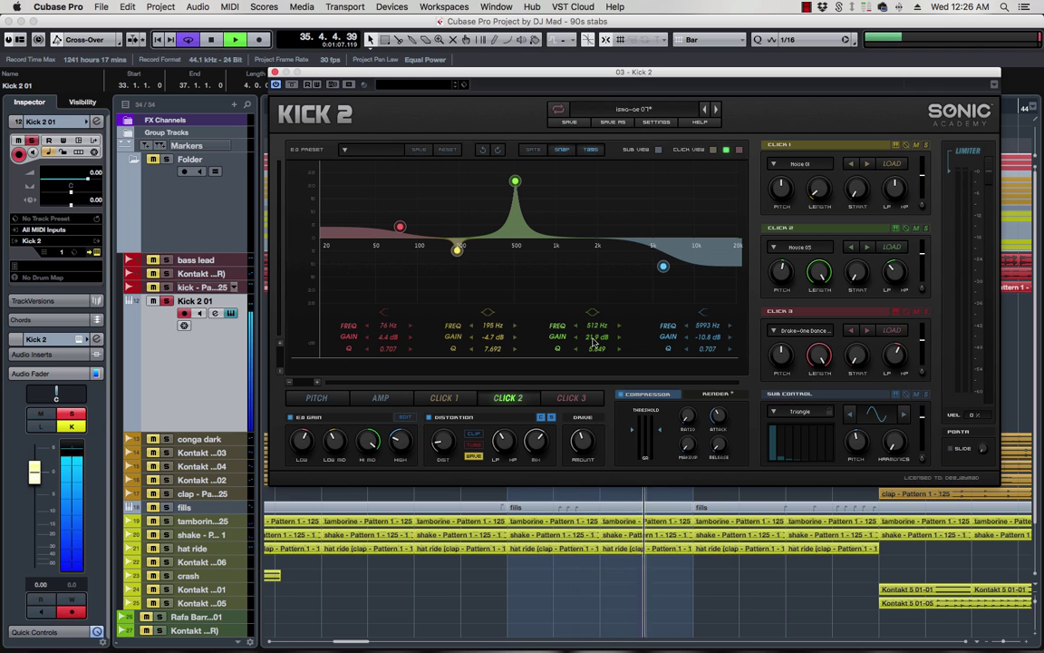
left_click_drag(584, 336, 593, 442)
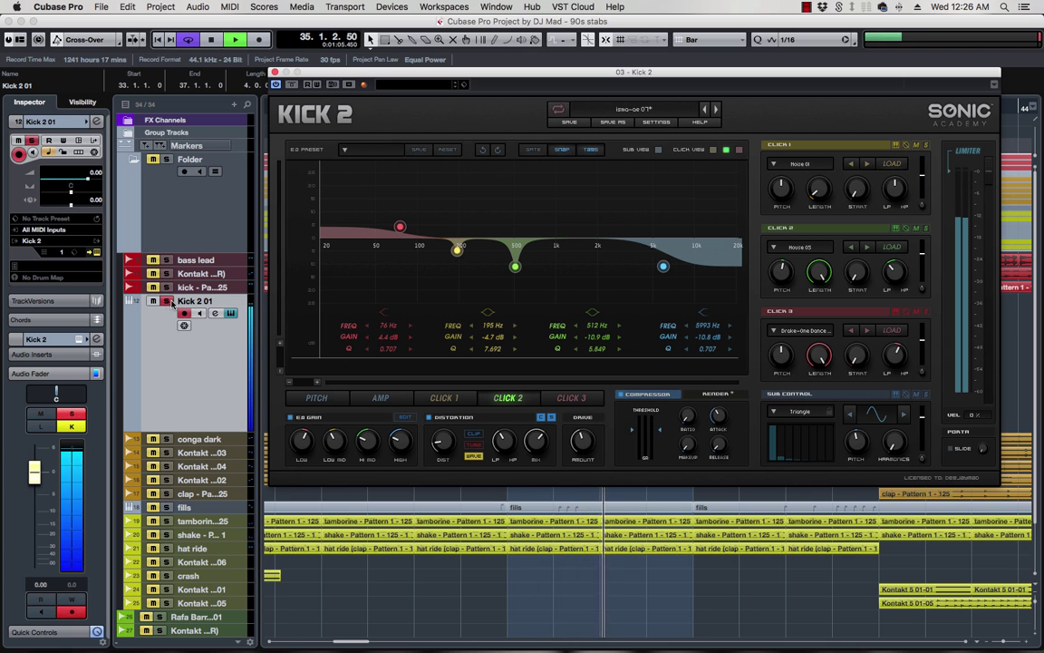
- Unsolo and mute Kick 2 01, unmute the original kick for comparison and open the original kick's channel settings
left_click(211, 327)
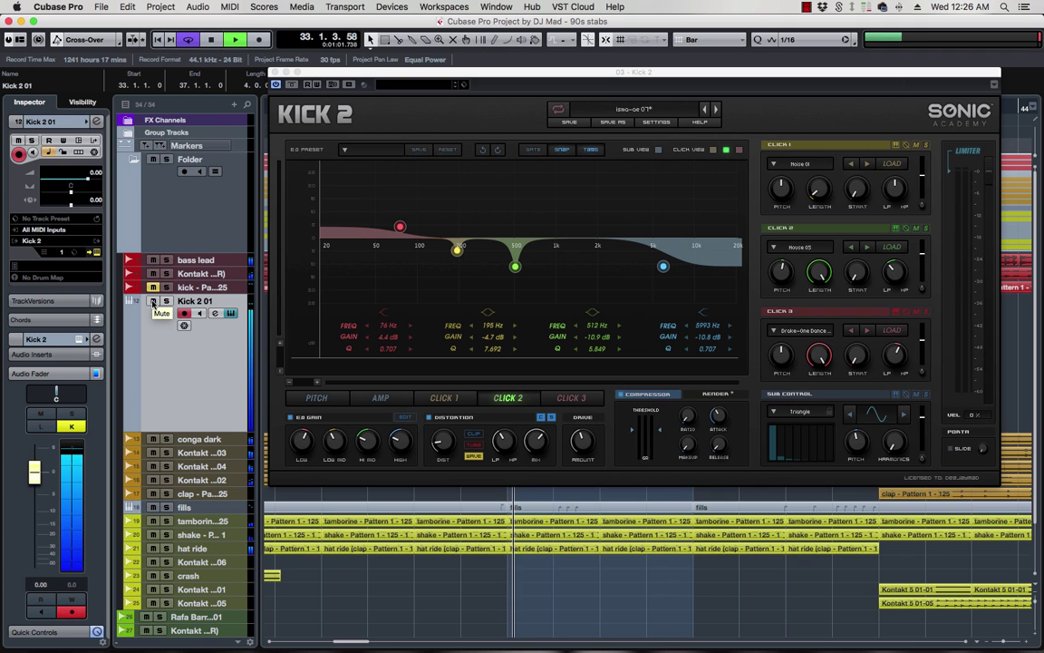
left_click(153, 301)
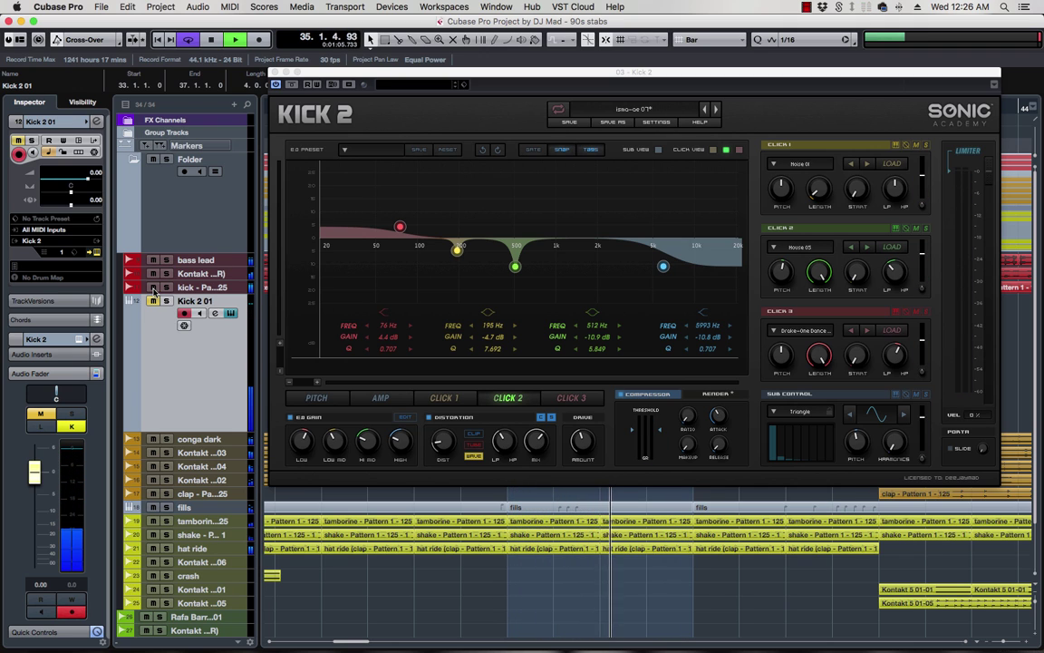
left_click(200, 288)
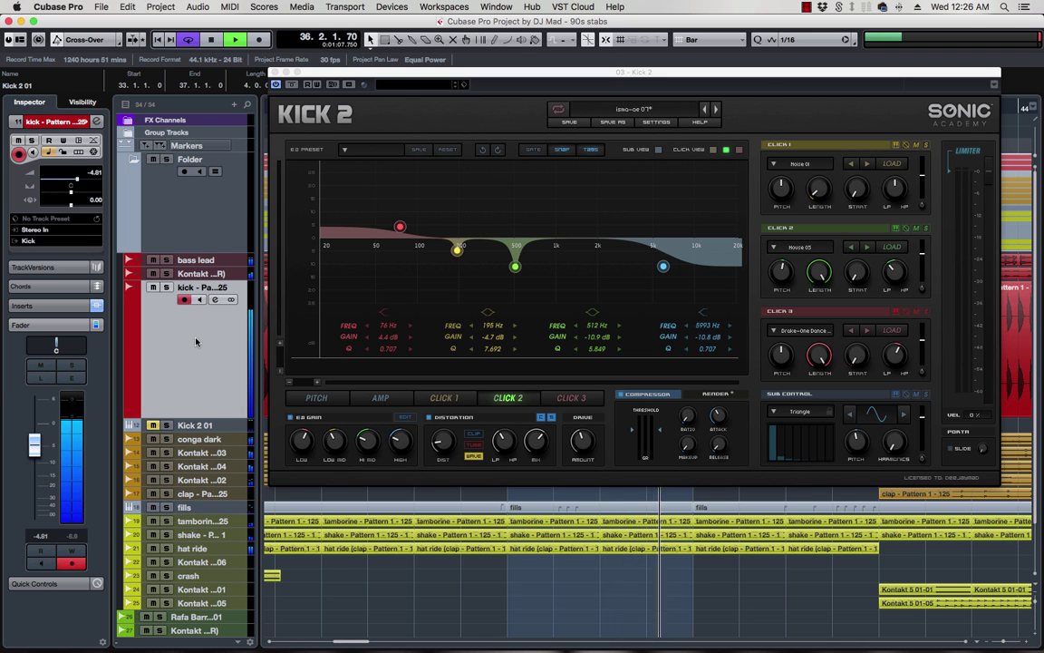
left_click(214, 299)
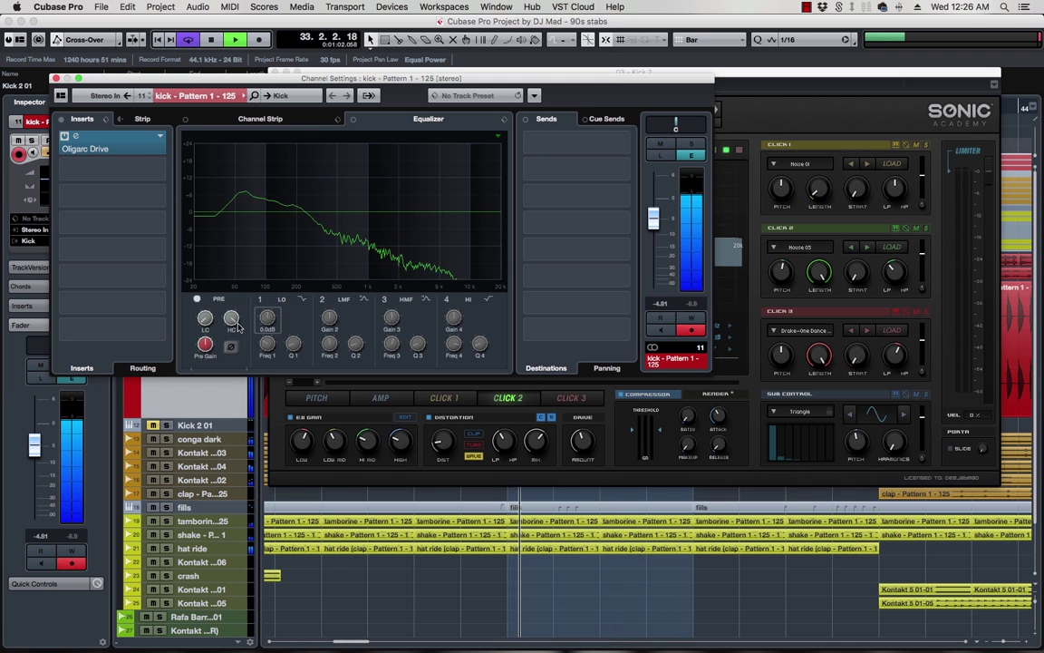
- Set the original kick's low-cut filter slope to 48 dB/Oct, raise its cutoff past 80 Hz and close the channel settings
right_click(207, 319)
mouse_move(380, 369)
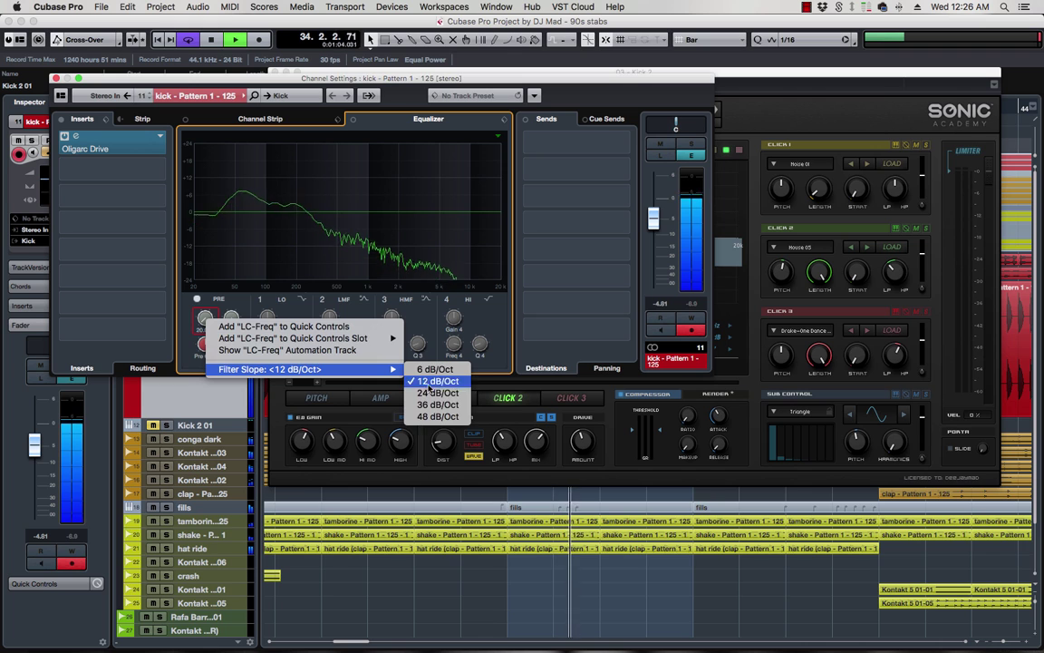
left_click(436, 416)
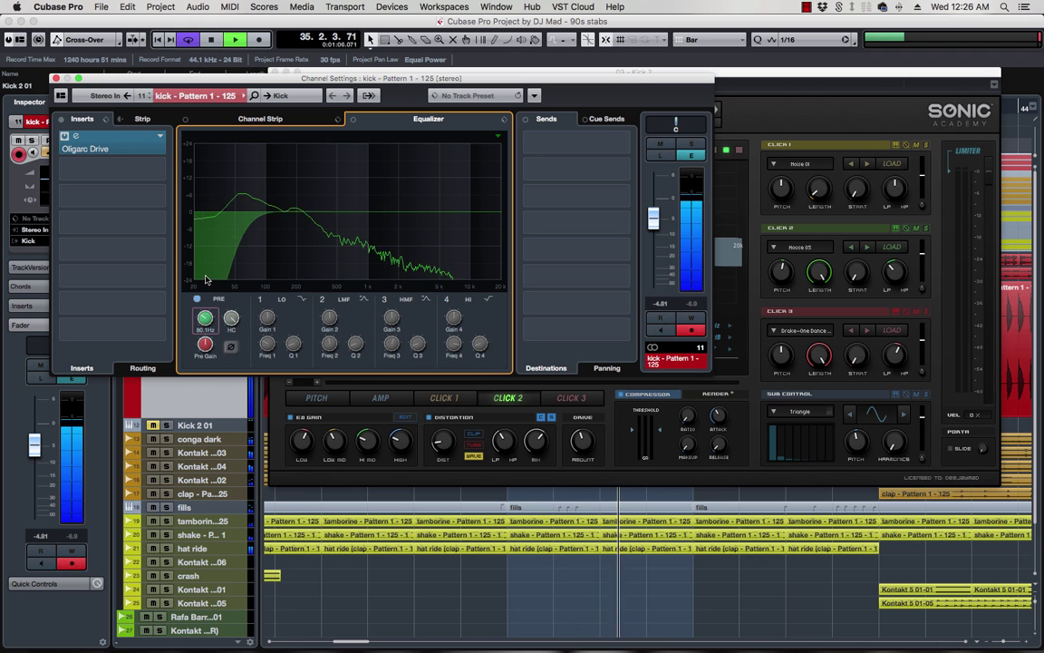
scroll(206, 279, "up", 5)
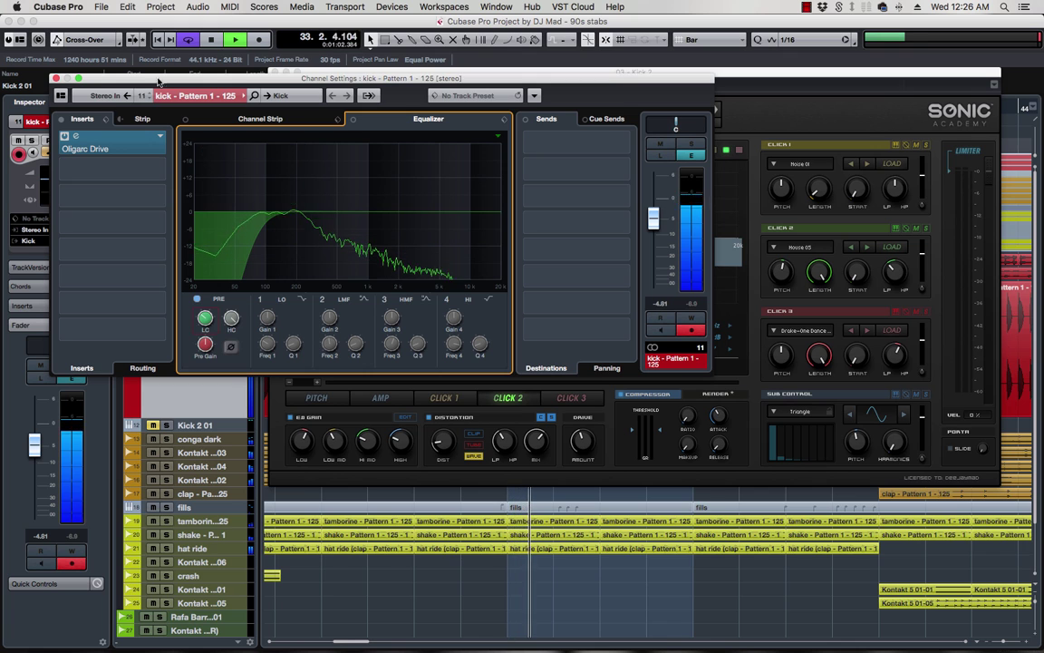
left_click(55, 78)
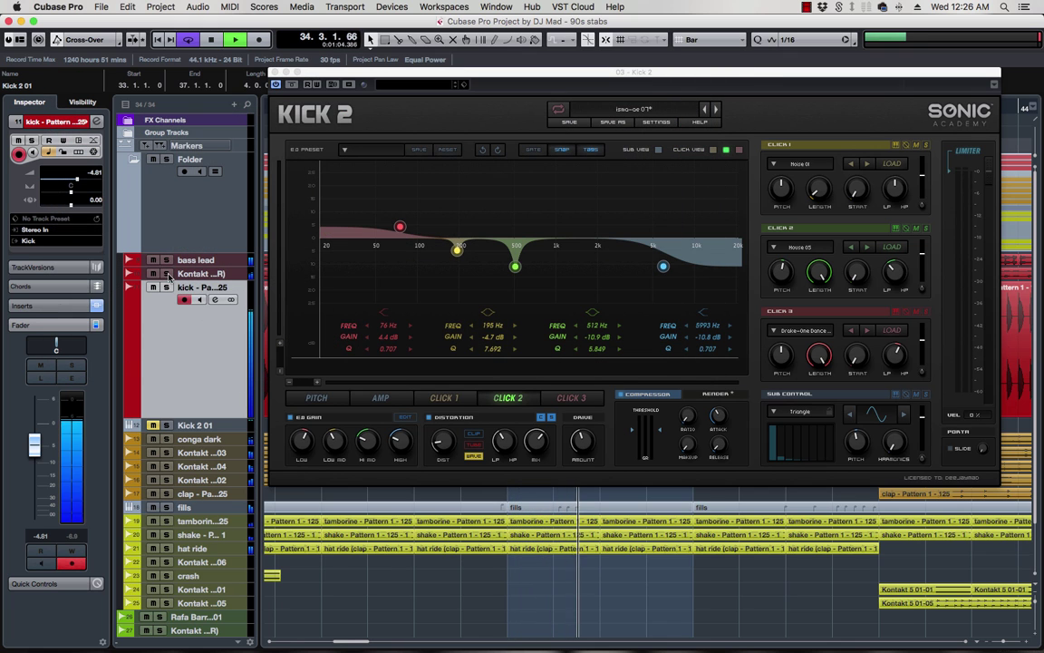
- Solo the Kick 2 01 track together with the original kick track
left_click(187, 425)
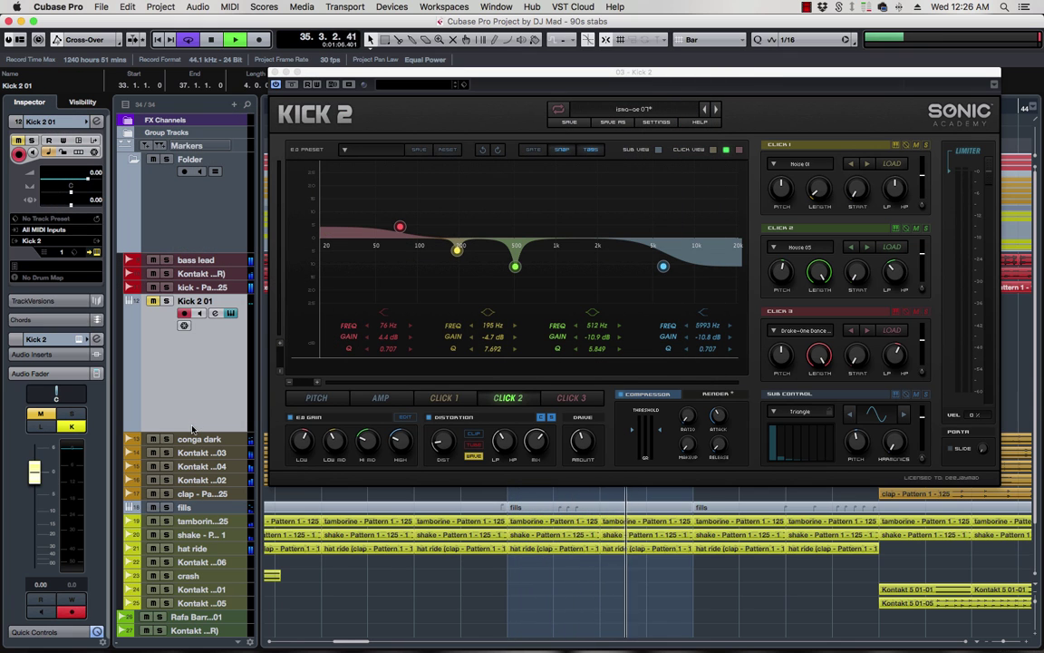
left_click(167, 301)
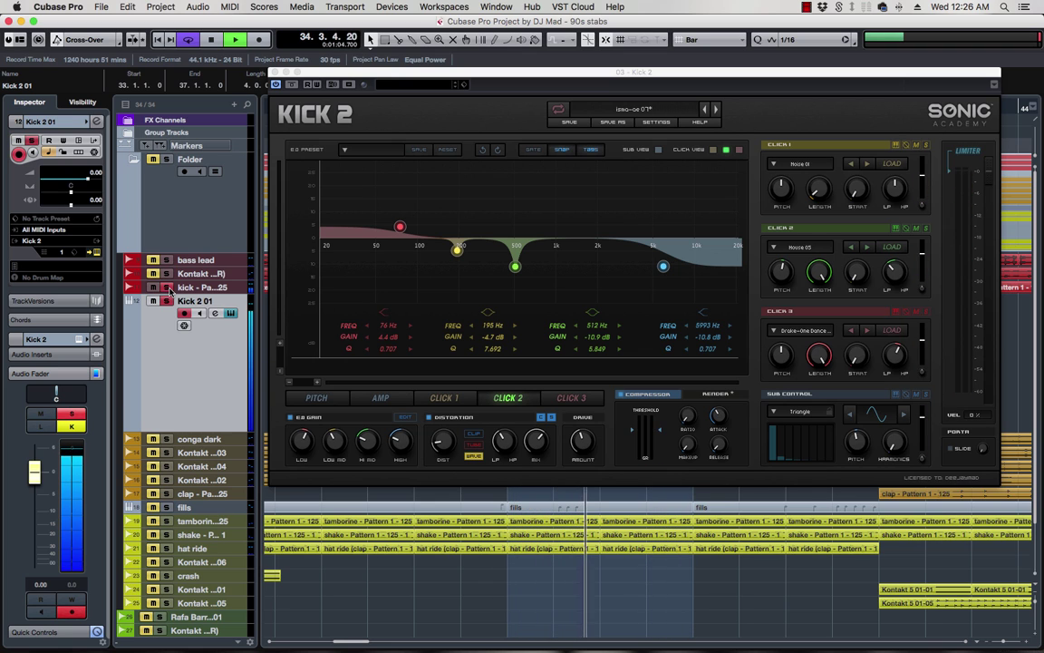
left_click(167, 287)
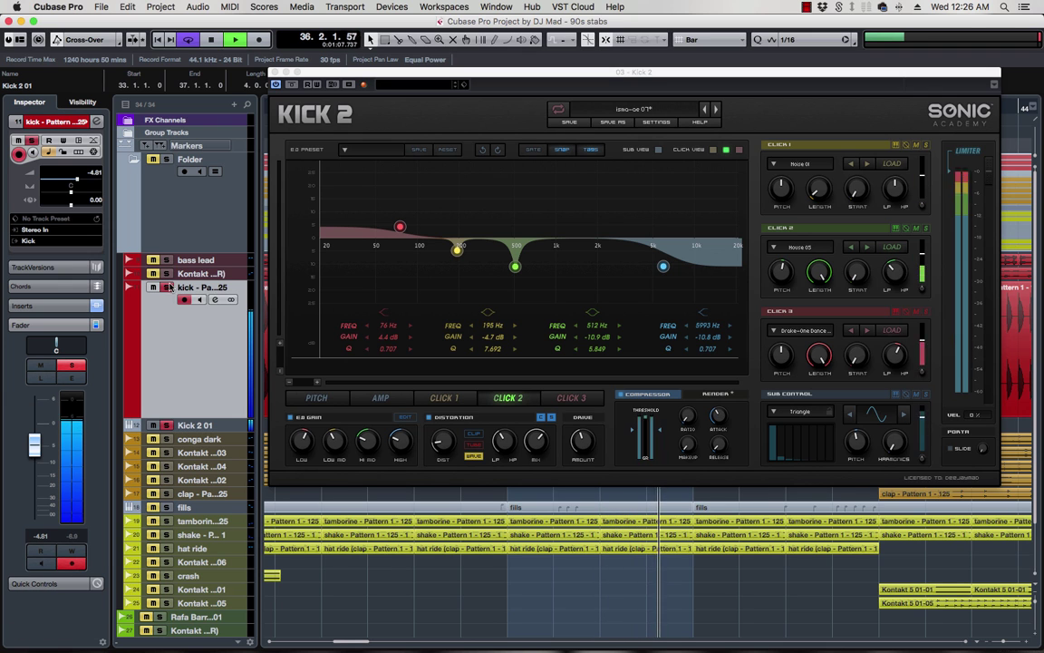
- Reopen the original kick's channel settings, set its low-cut frequency to about 173 Hz and close them
left_click(215, 299)
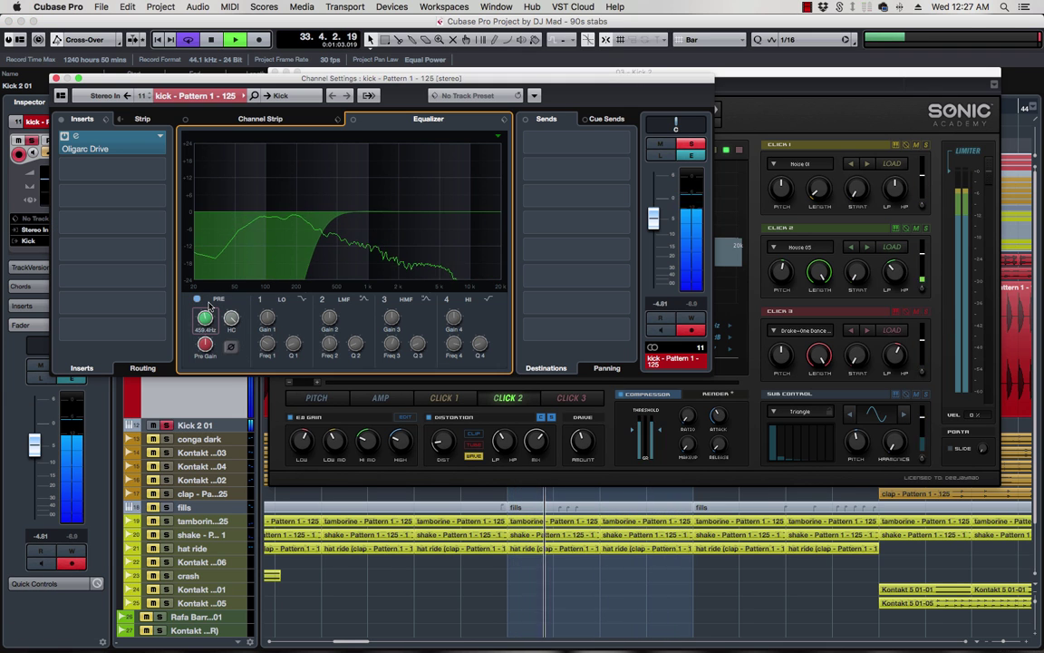
scroll(205, 317, "up", 5)
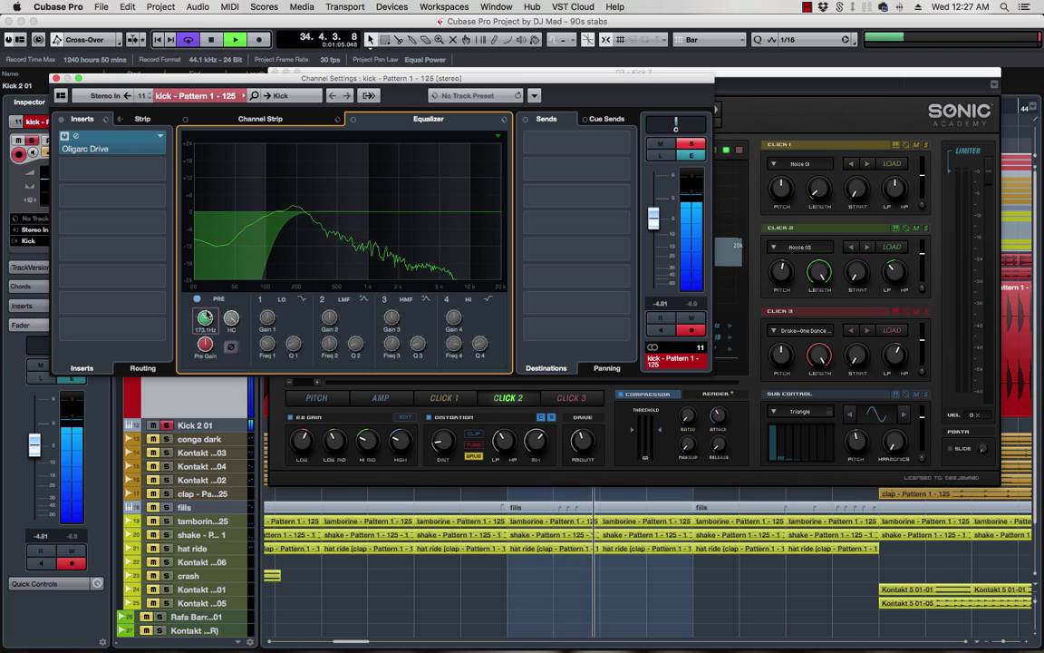
left_click(56, 80)
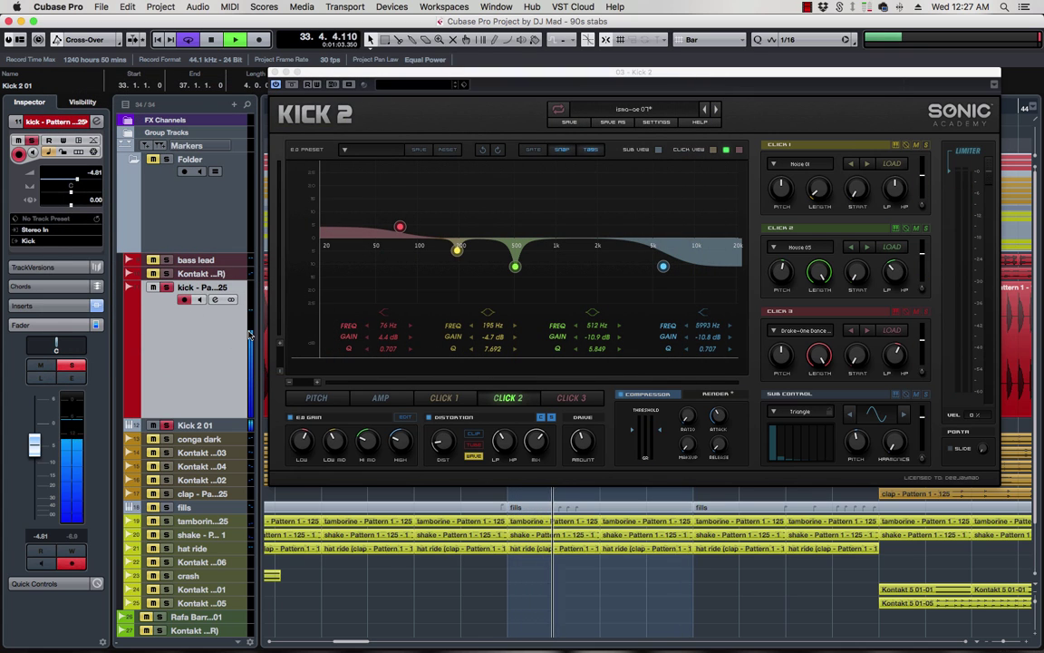
- Reposition the Kick 2 window to examine the original kick's audio events, selecting the event at bar 29
left_click(368, 76)
left_click_drag(368, 76, 477, 77)
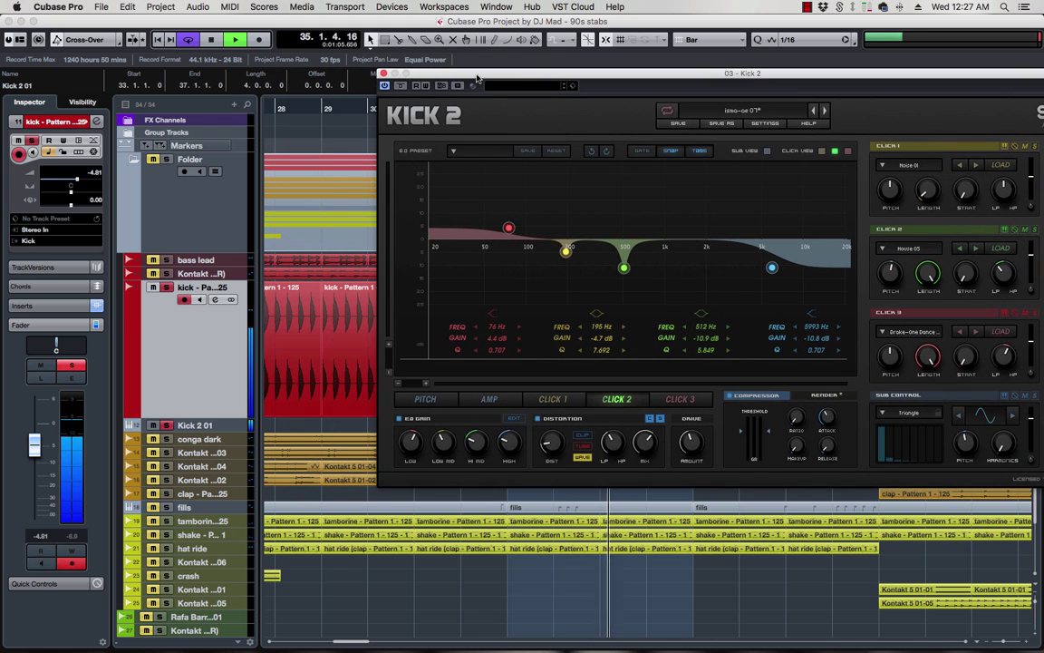
left_click(339, 341)
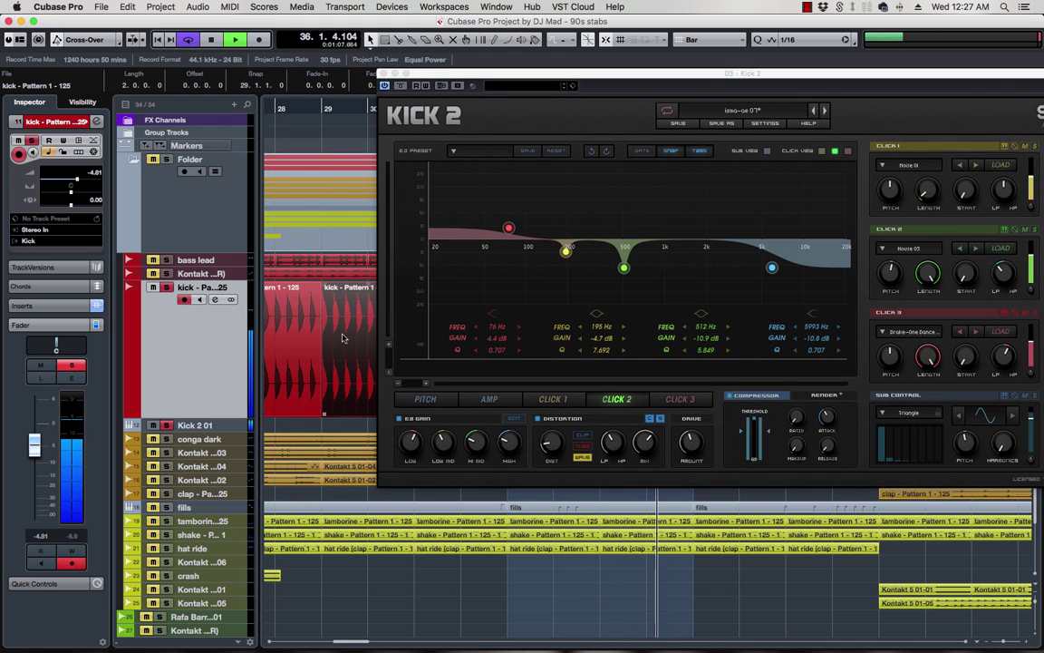
left_click_drag(339, 340, 333, 327)
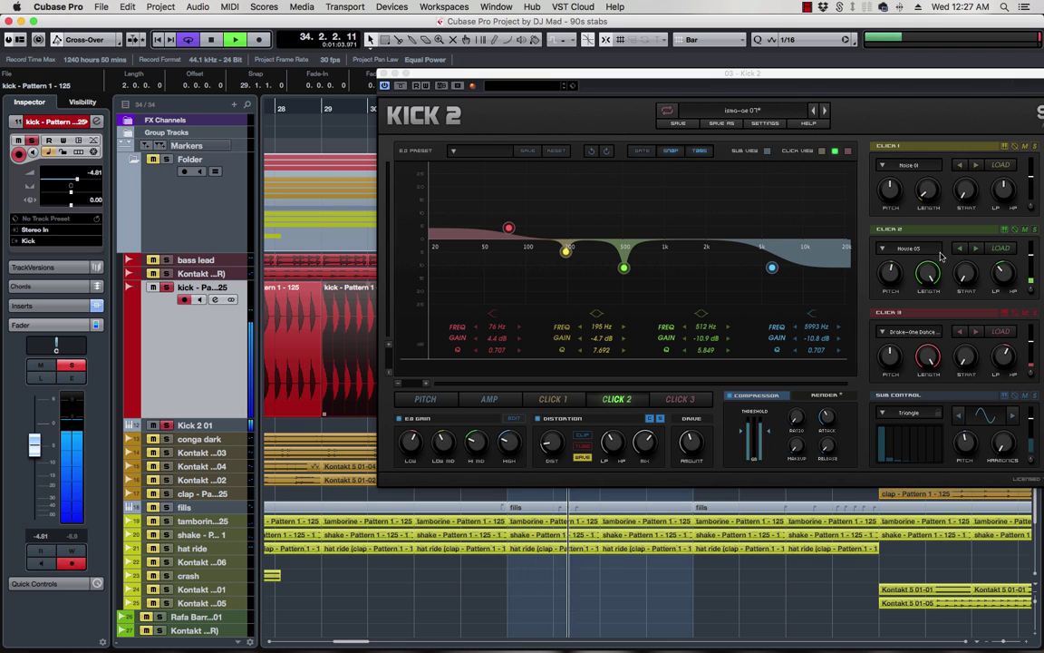
left_click(432, 337)
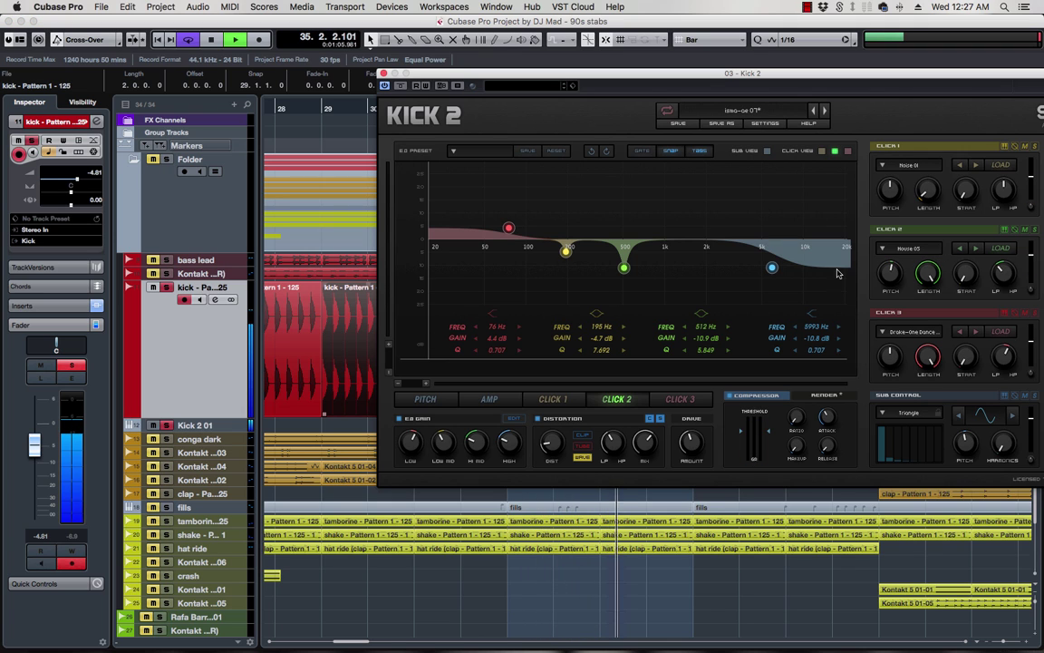
left_click_drag(363, 317, 346, 356)
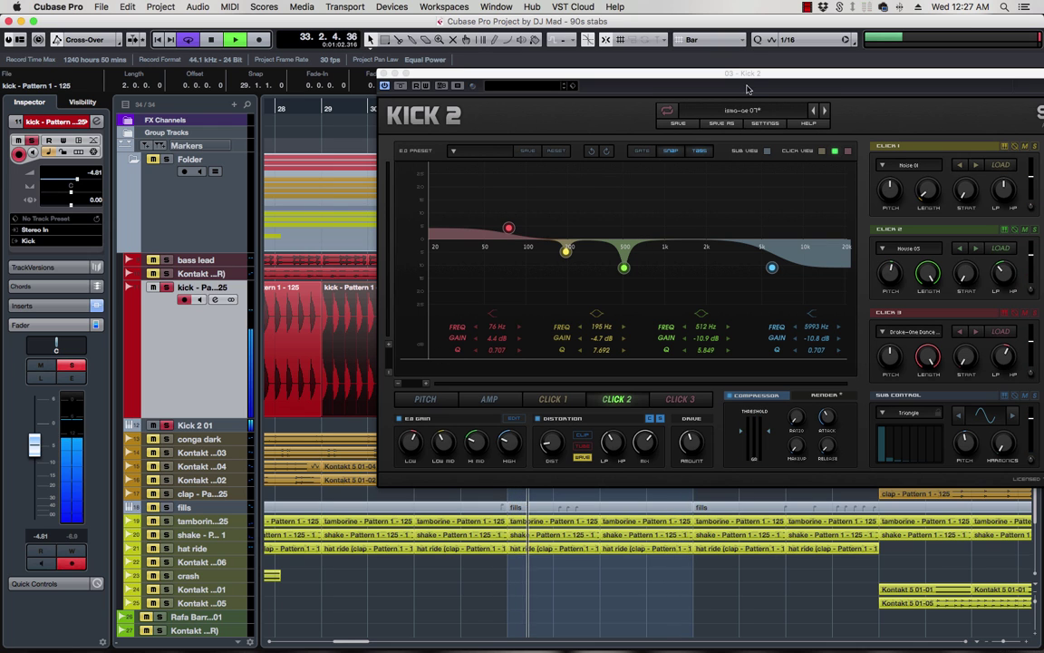
left_click_drag(893, 72, 789, 75)
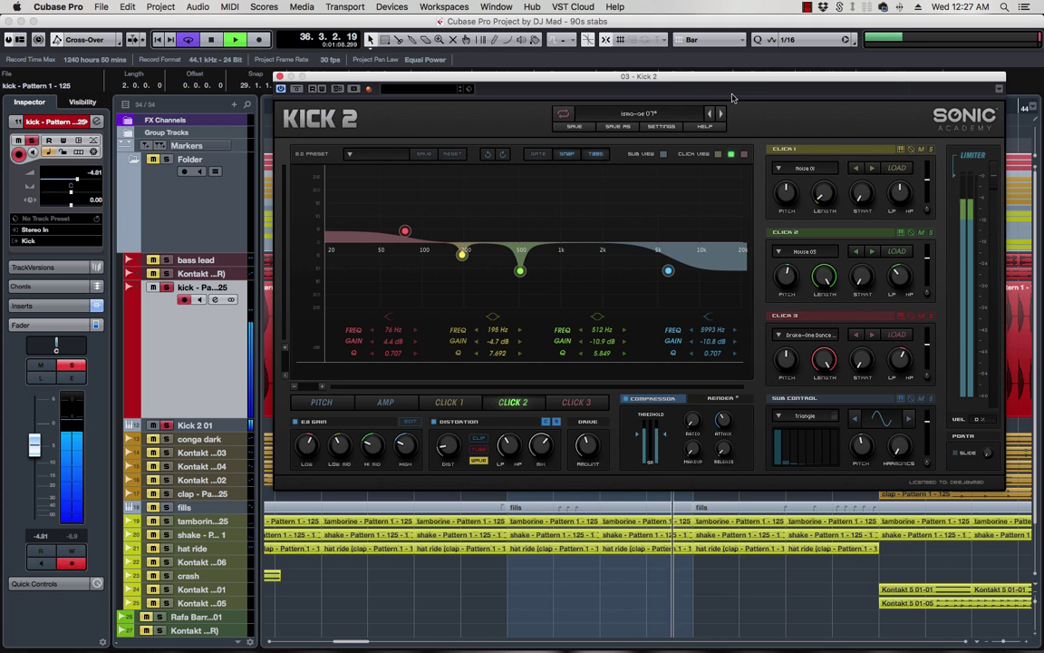
left_click_drag(643, 78, 648, 47)
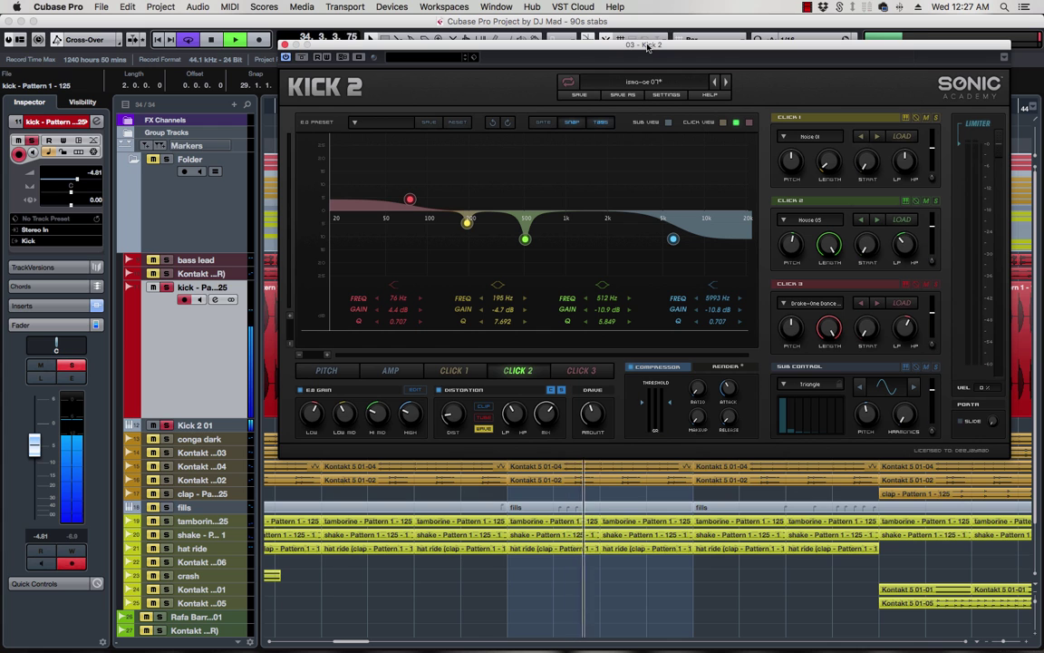
mouse_move(648, 47)
left_mouse_down()
mouse_move(625, 46)
mouse_move(656, 45)
left_mouse_up()
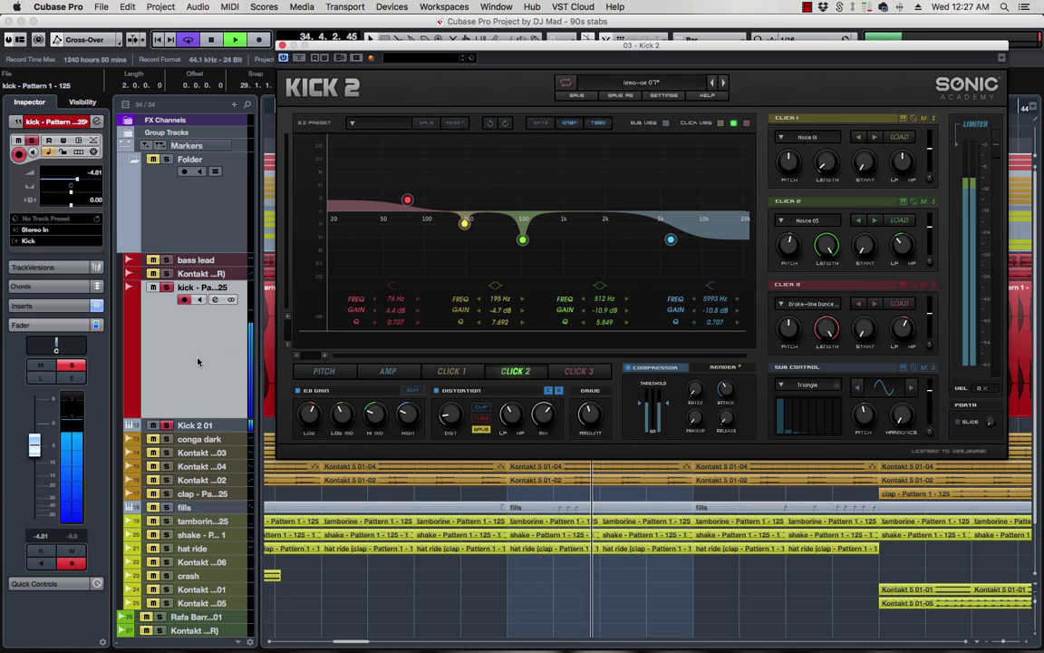
- Clear the solos and the Kontakt track's mute, mute the original kick and select the Kick 2 01 track
left_click(166, 286)
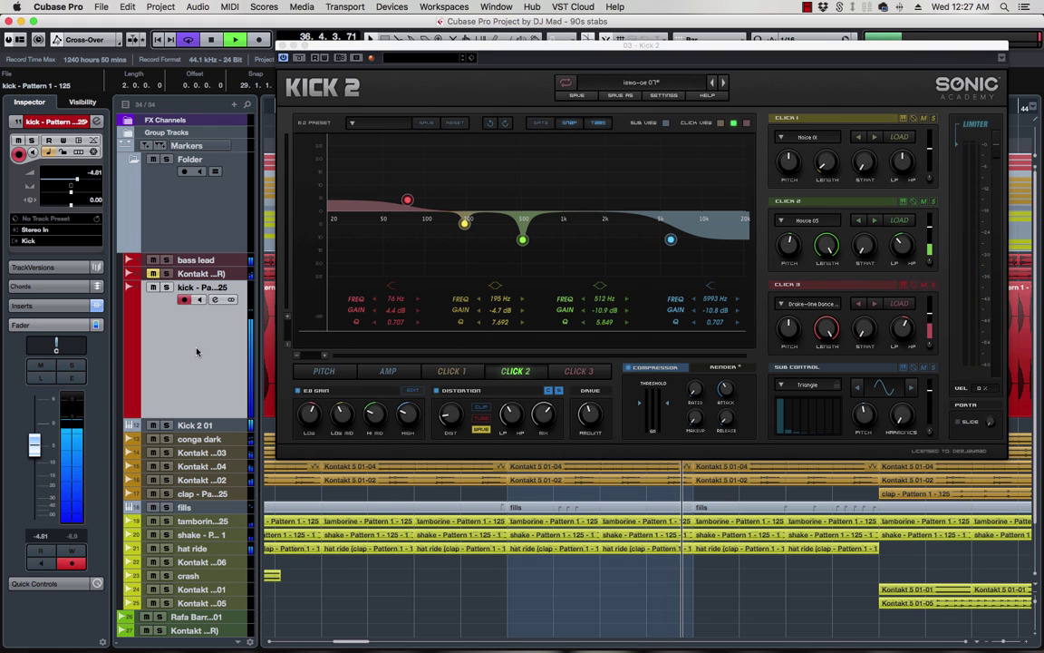
left_click(152, 272)
left_click(152, 287)
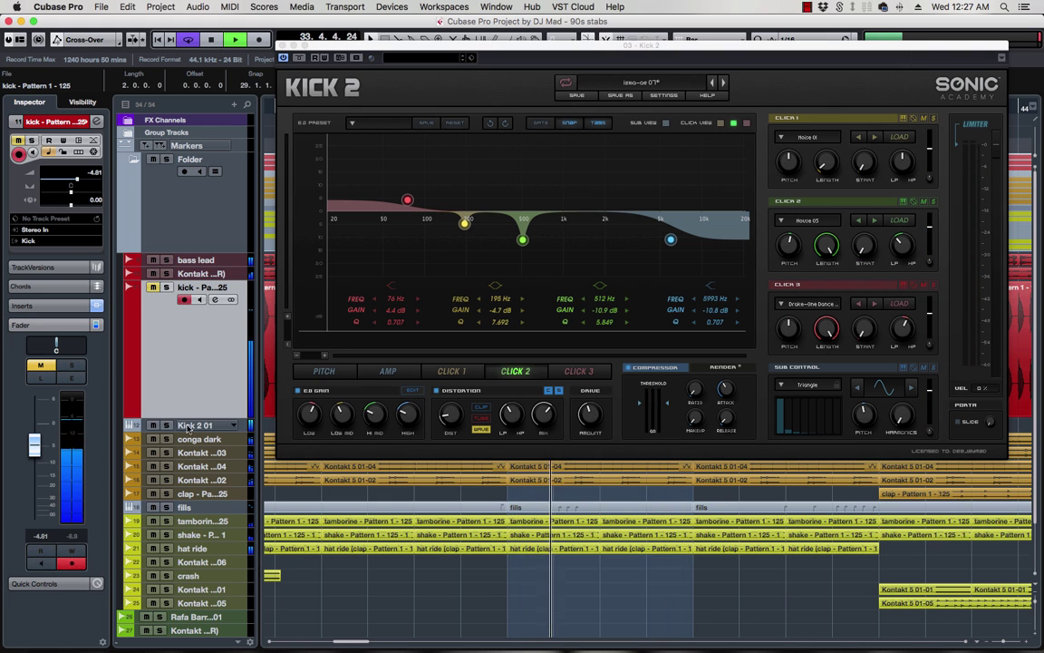
left_click(188, 426)
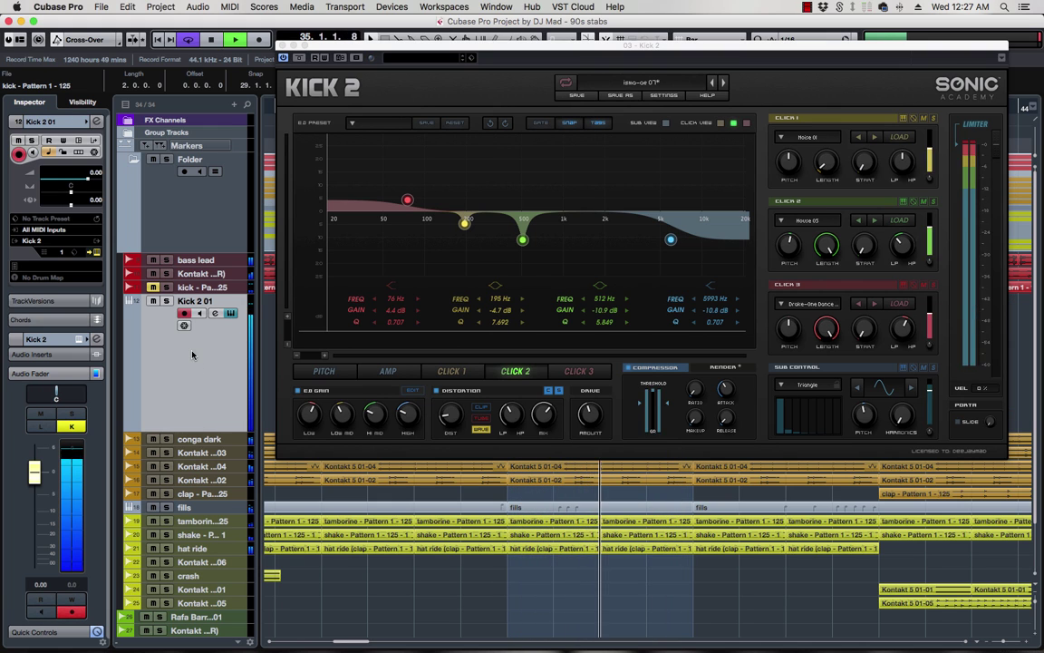
- Ease the Kick 2 high-mid EQ cut to -7.0 dB at 516 Hz and reduce the low shelf boost to 1.8 dB
mouse_move(523, 240)
left_mouse_down()
mouse_move(524, 185)
mouse_move(523, 229)
left_mouse_up()
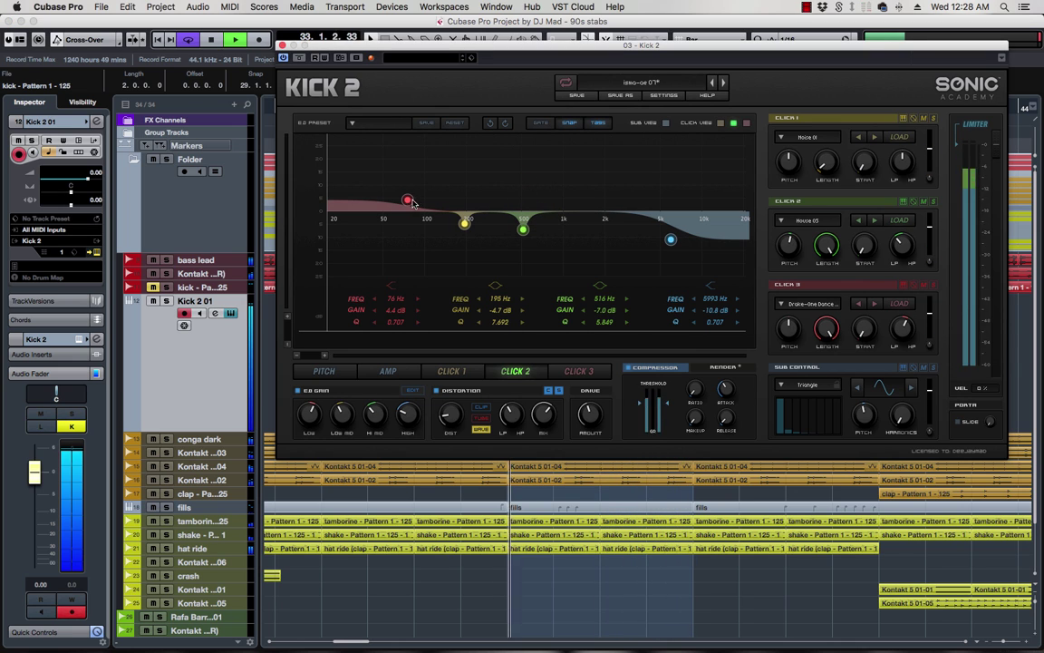
left_click_drag(411, 201, 408, 209)
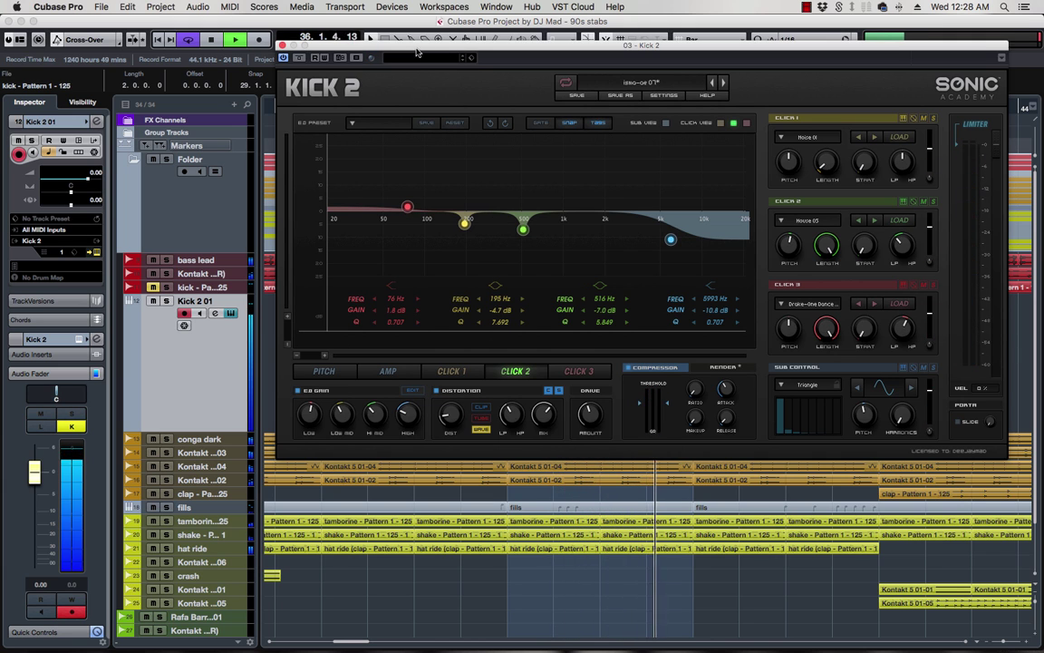
left_click_drag(417, 52, 366, 60)
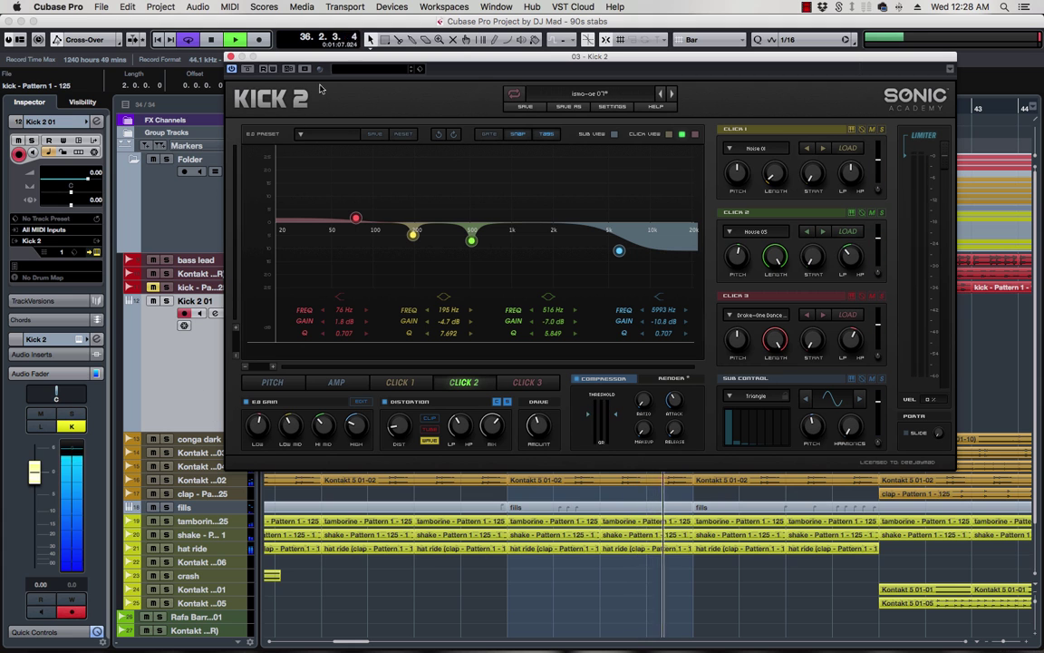
- Duplicate the Kick 2 01 track and move the Kick 2 window clear of the track area
right_click(174, 356)
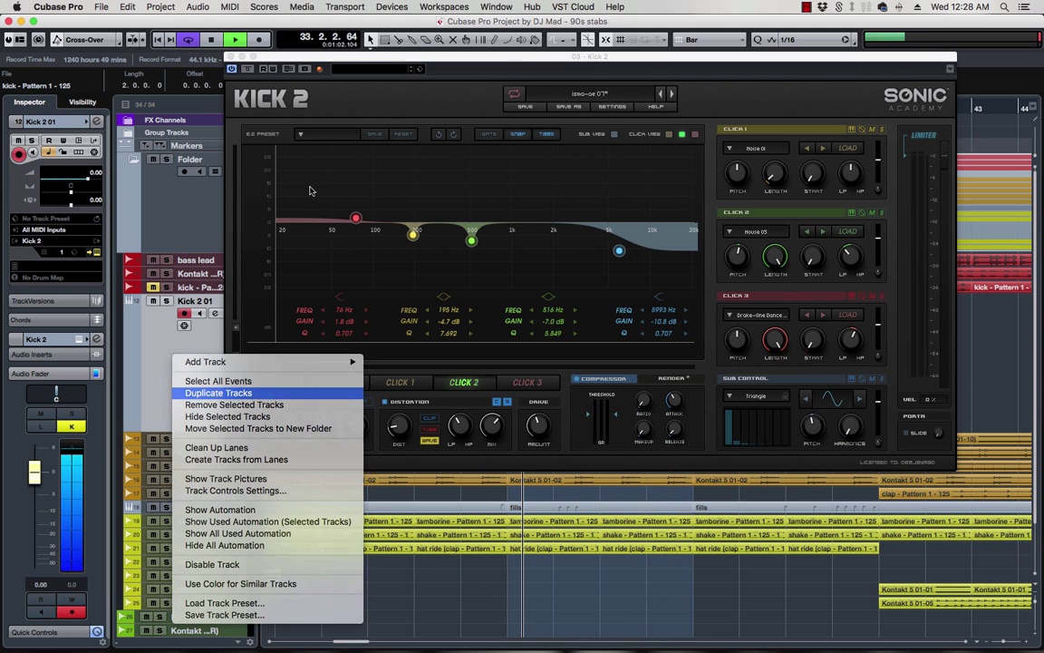
left_click(354, 84)
left_click_drag(347, 67, 406, 401)
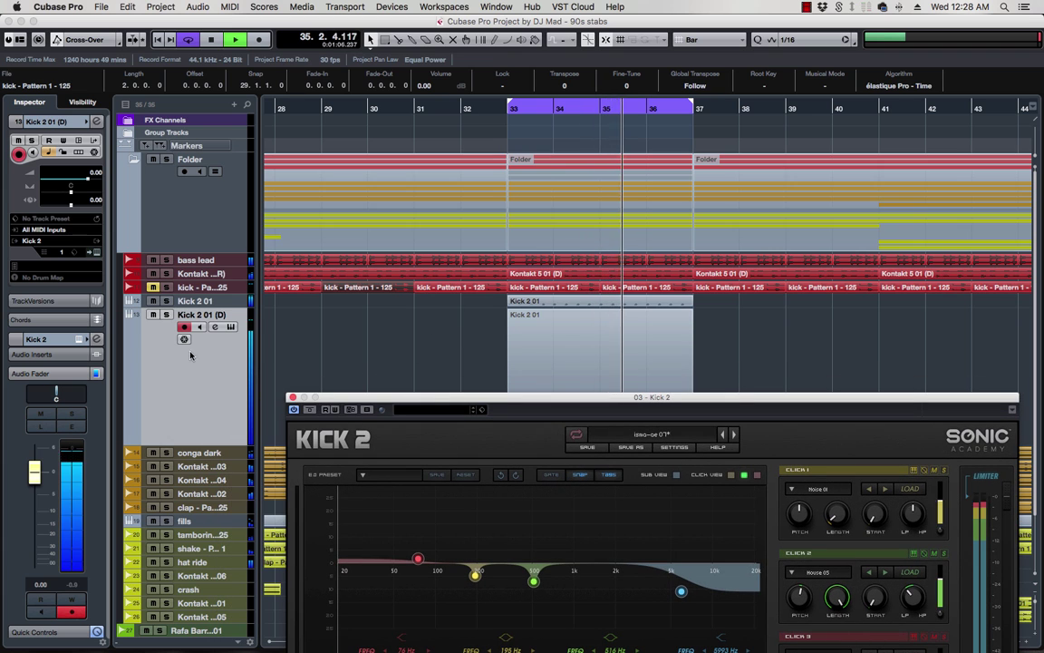
- Switch the duplicated track's instrument to VPS Metrum and move its window clear of the arrangement
left_click(42, 242)
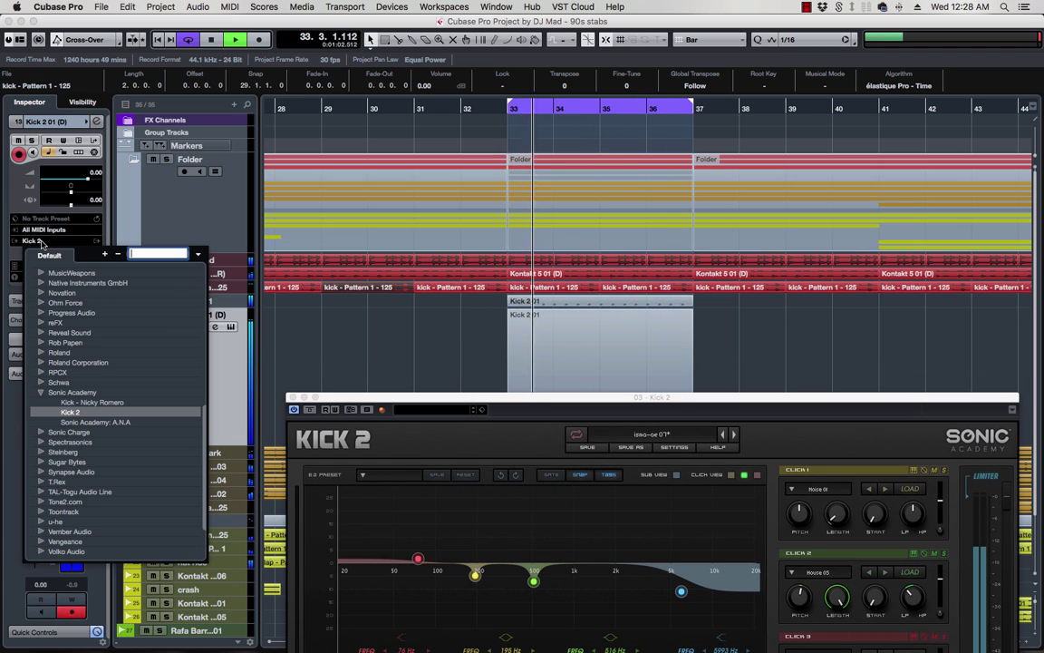
type("metrum")
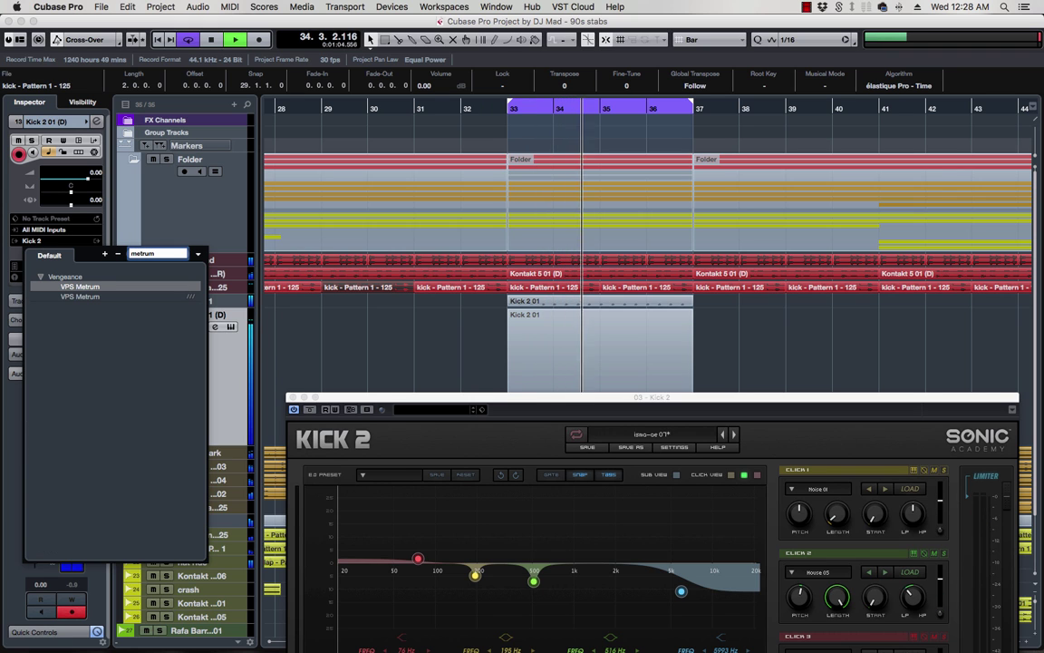
key("Escape")
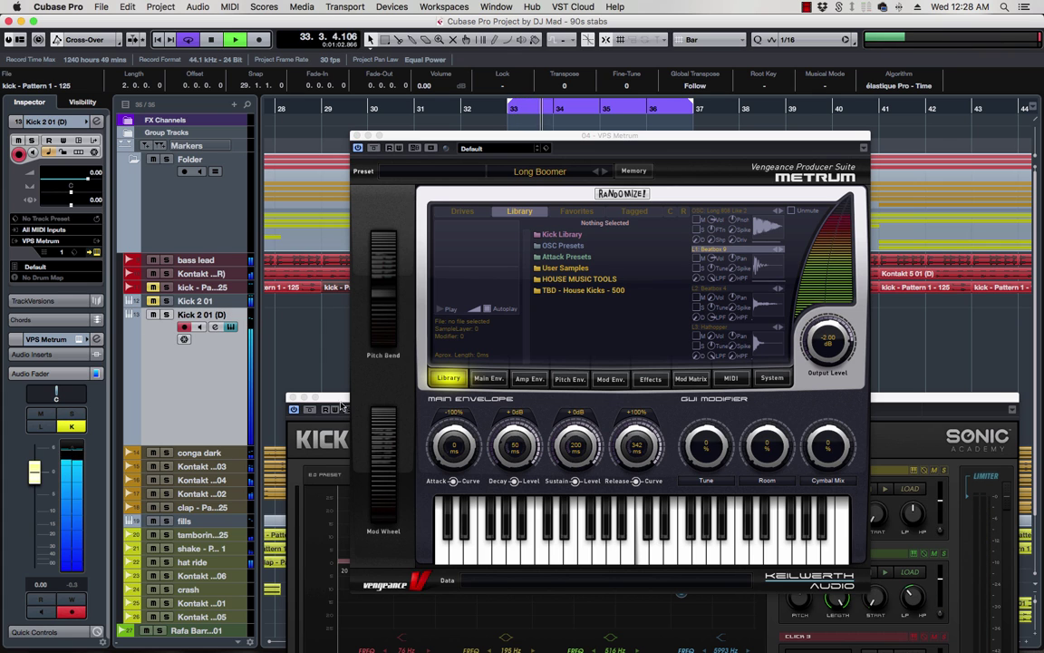
left_click_drag(472, 139, 346, 120)
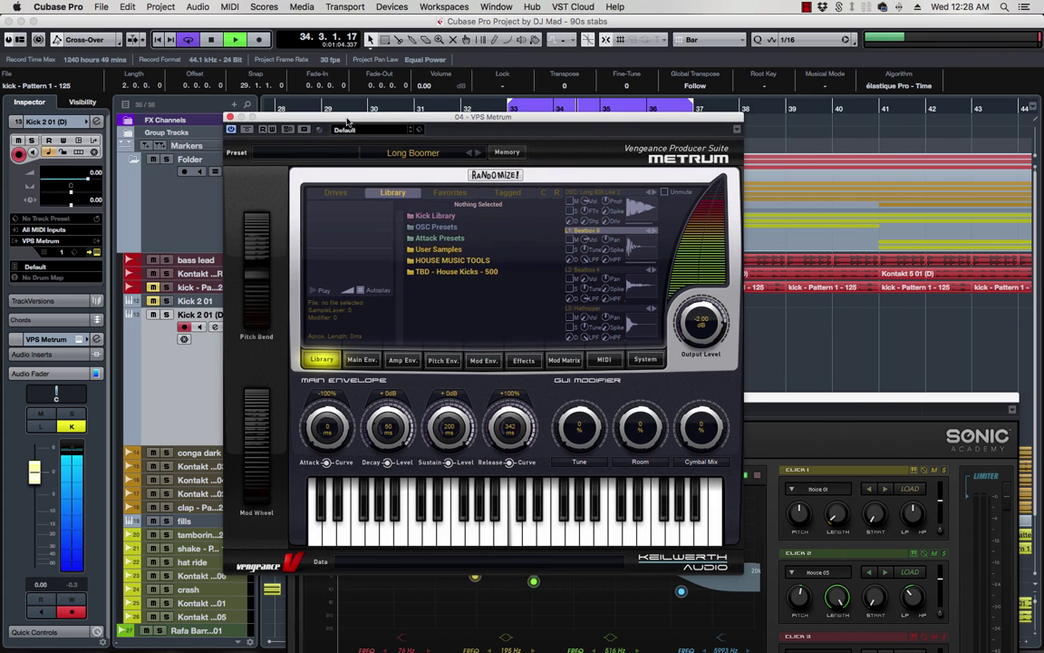
- Open the Minimal & Tekhouse folder in Metrum's Kick Library
left_click(435, 217)
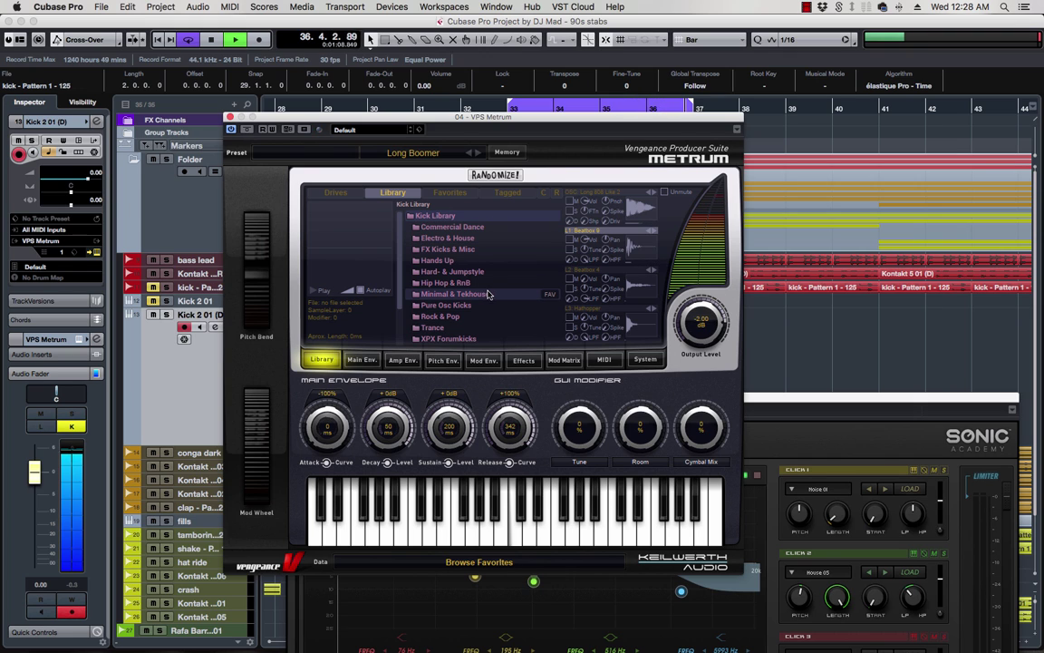
scroll(499, 298, "down", 5)
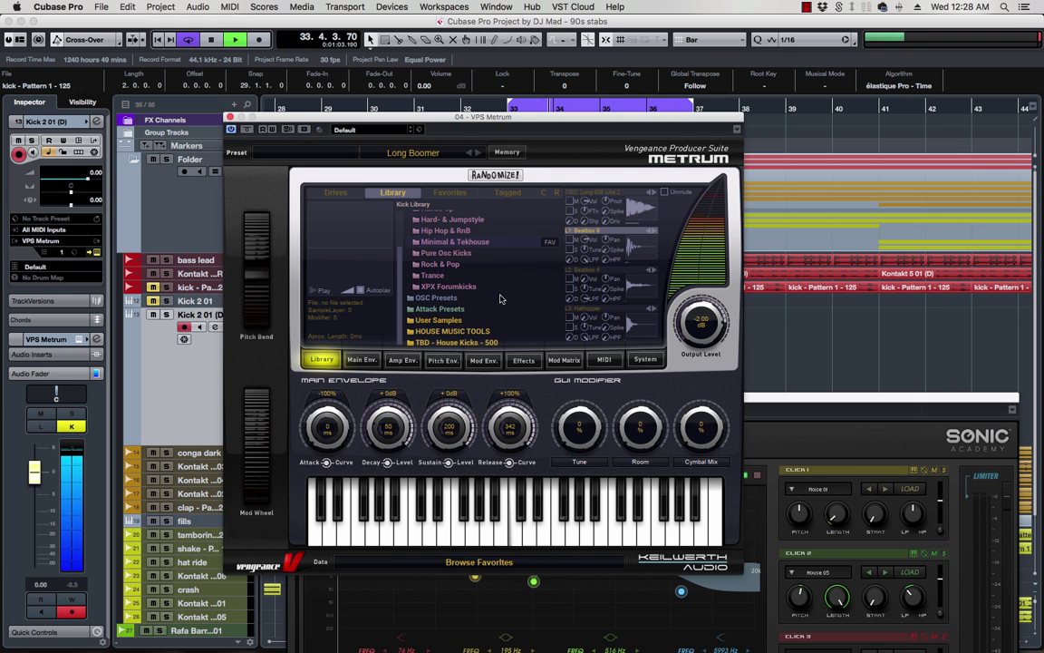
scroll(499, 298, "up", 2)
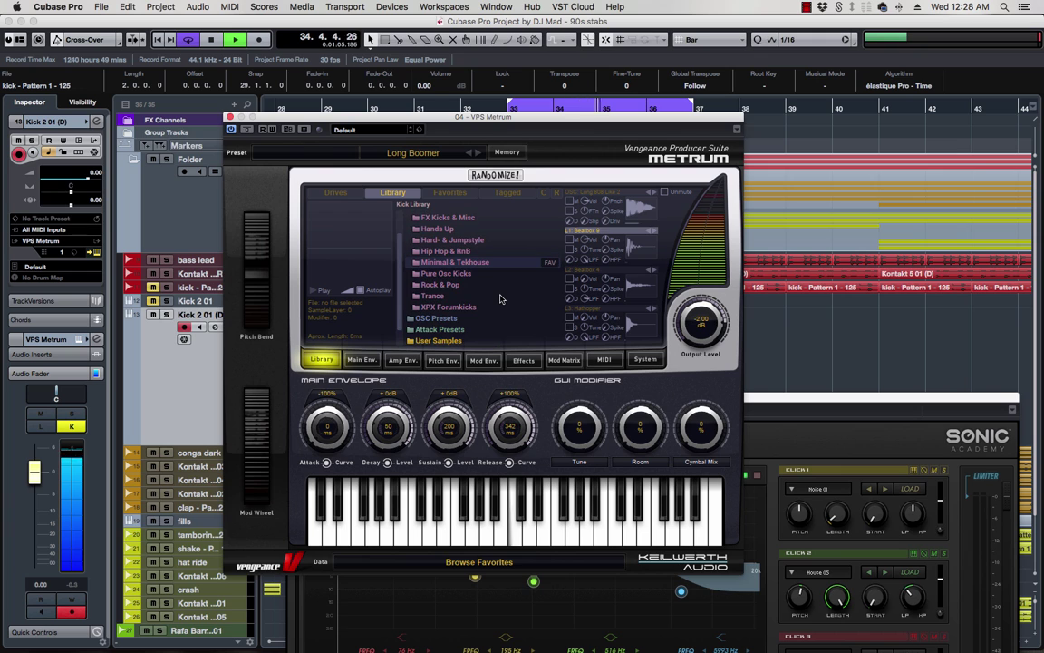
double_click(415, 263)
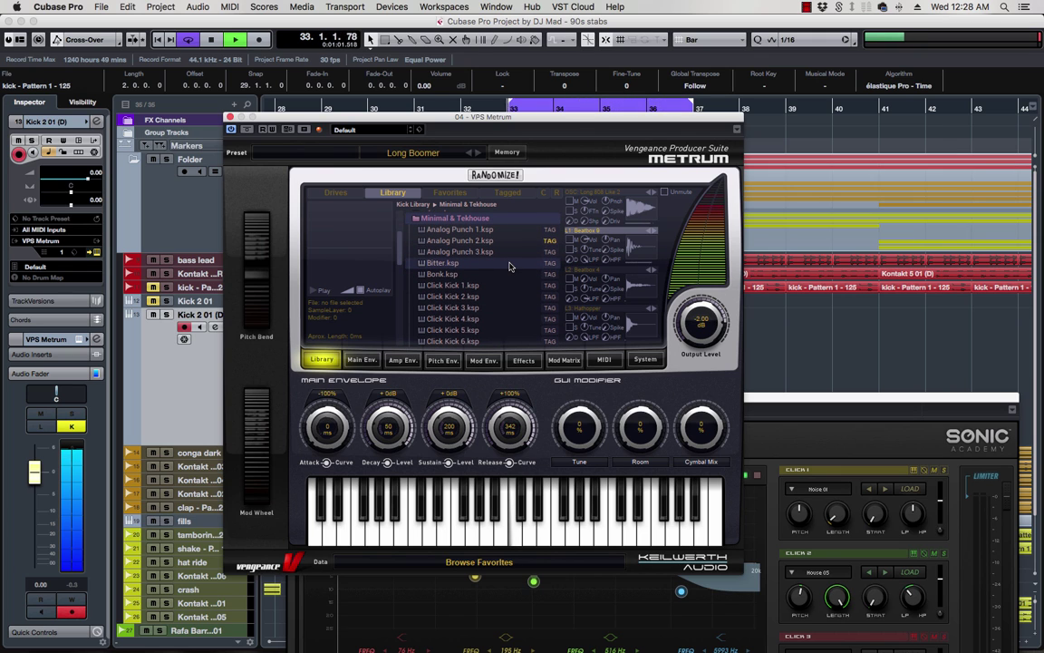
scroll(510, 265, "up", 4)
scroll(510, 265, "down", 3)
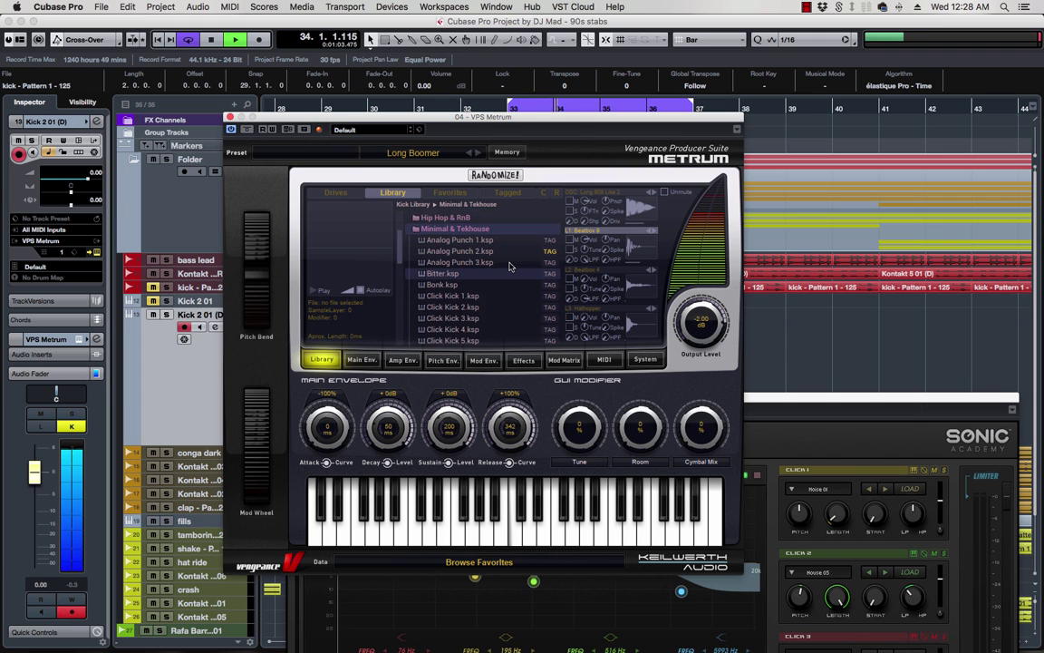
scroll(510, 266, "down", 1)
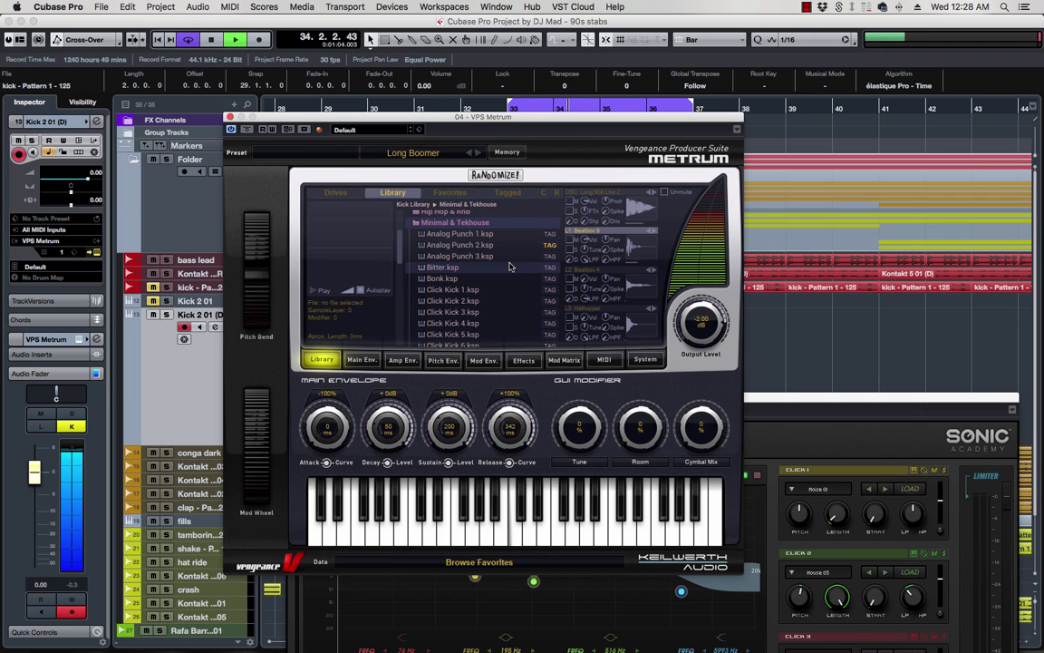
- Audition the Analog Punch presets and load Analog Punch 3
left_click(459, 244)
left_click(463, 257)
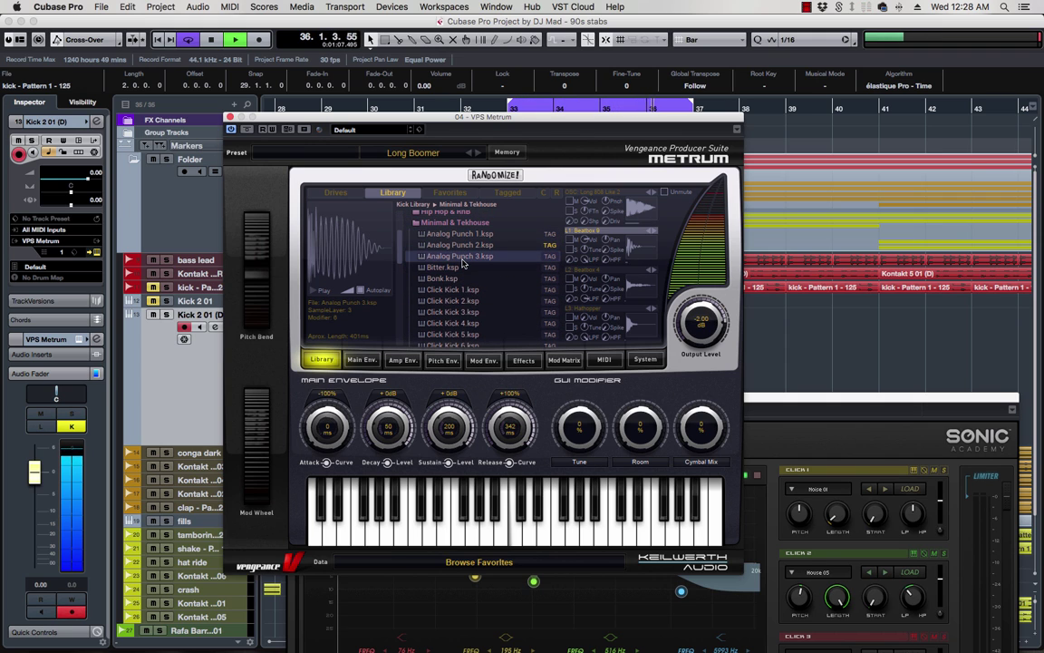
double_click(460, 257)
- Audition further Minimal & Tekhouse presets, including Click Kick 1 and Click Kick 4, and load Deep Mini
key("Down")
key("Down")
key("Down")
key("Down")
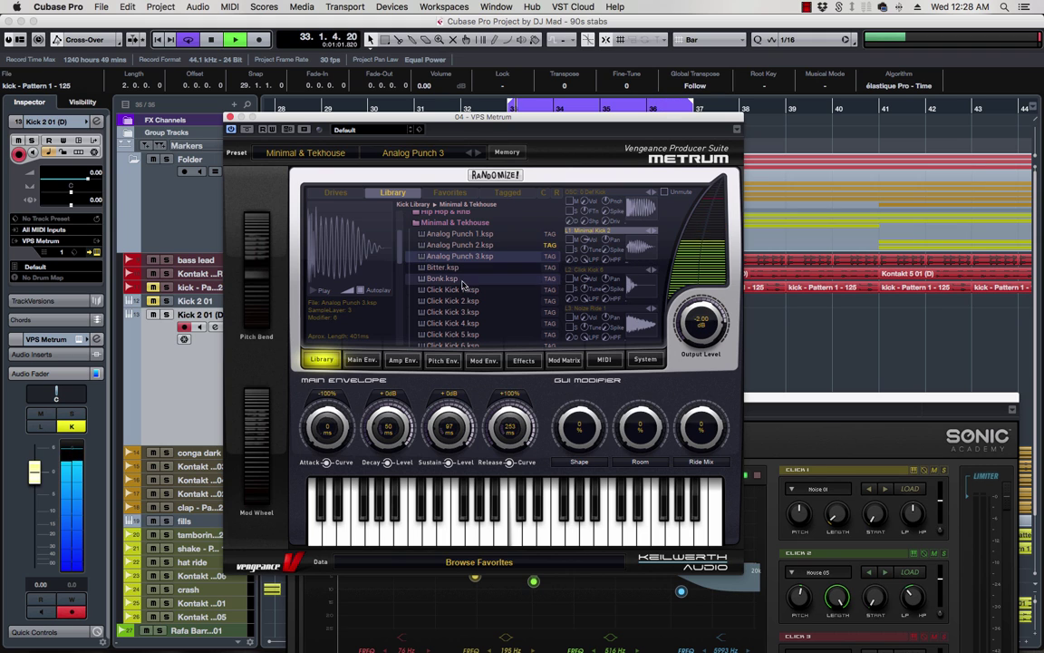
key("Down")
key("Down")
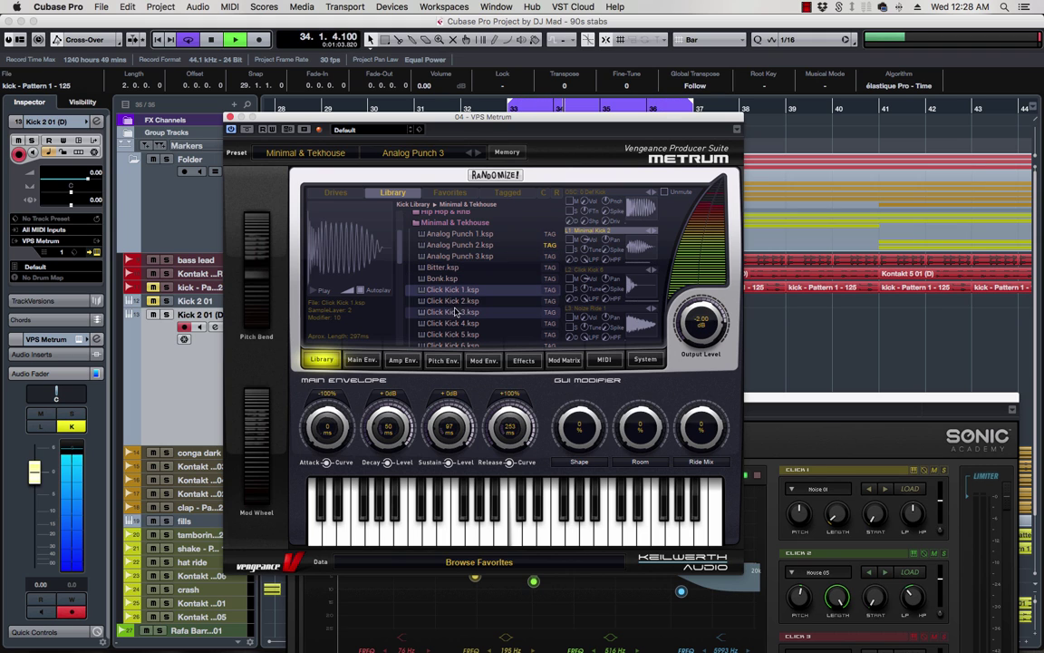
scroll(478, 286, "down", 2)
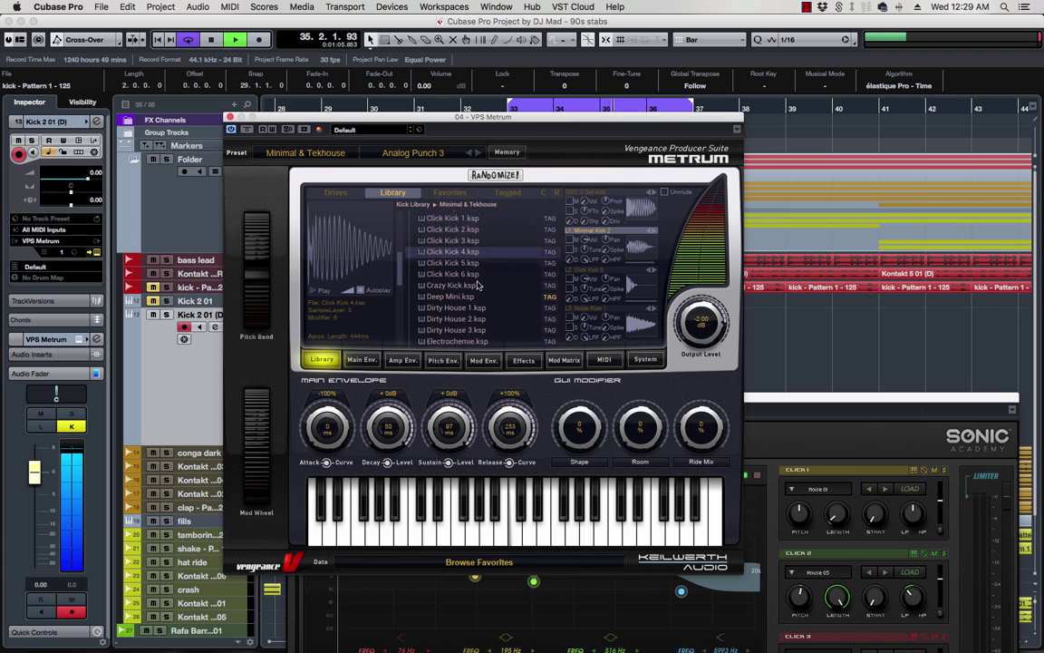
scroll(477, 286, "down", 2)
left_click(467, 276)
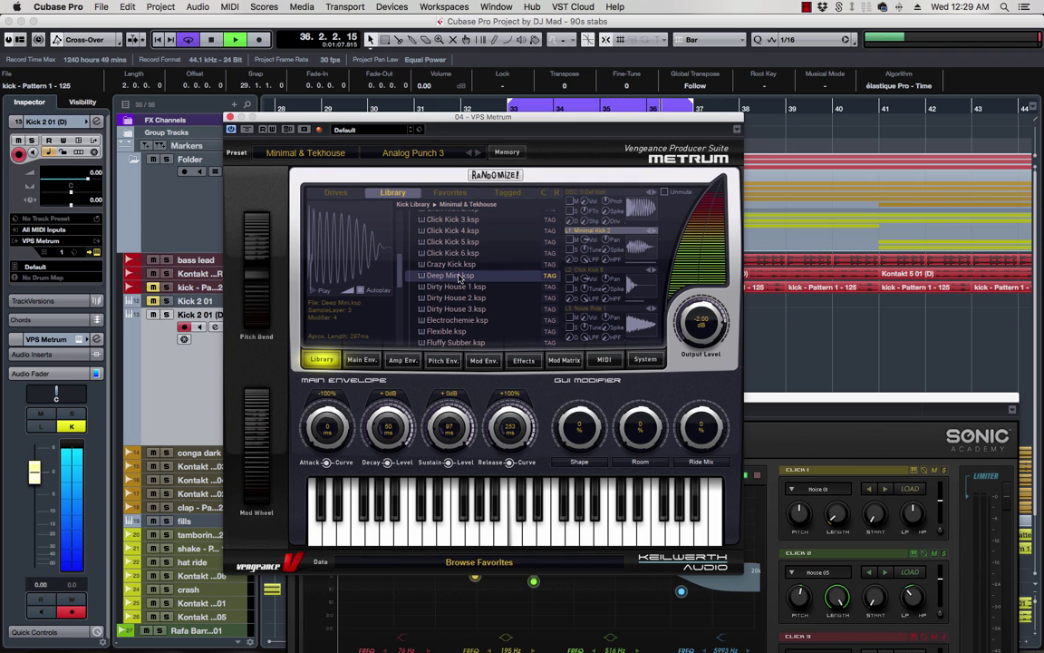
double_click(459, 277)
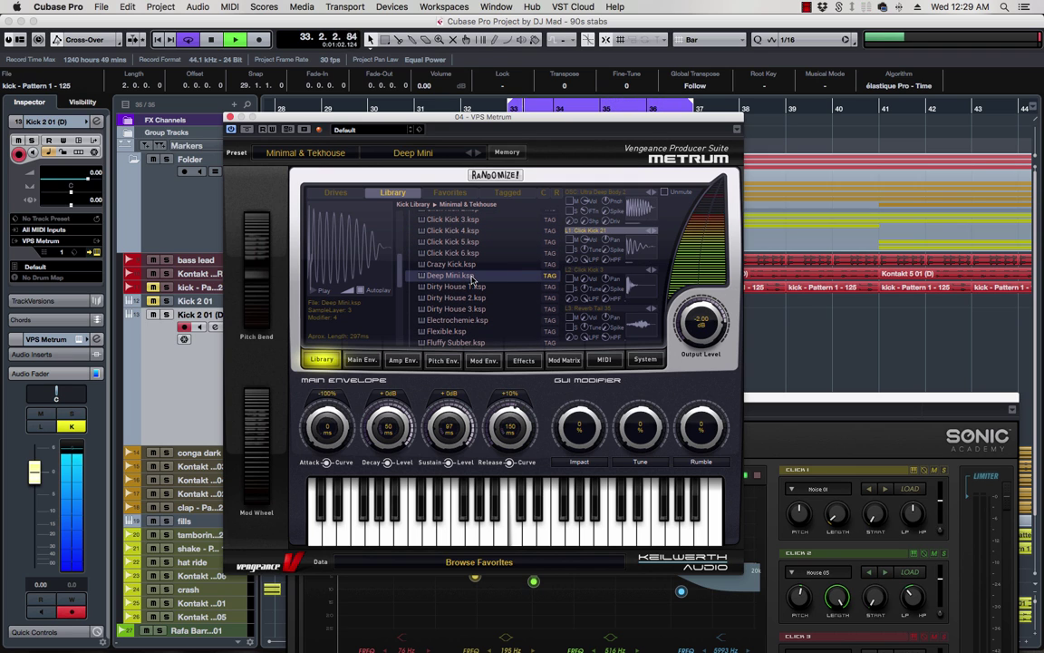
- Audition Dirty House 1 and load it in place of Deep Mini
left_click(462, 288)
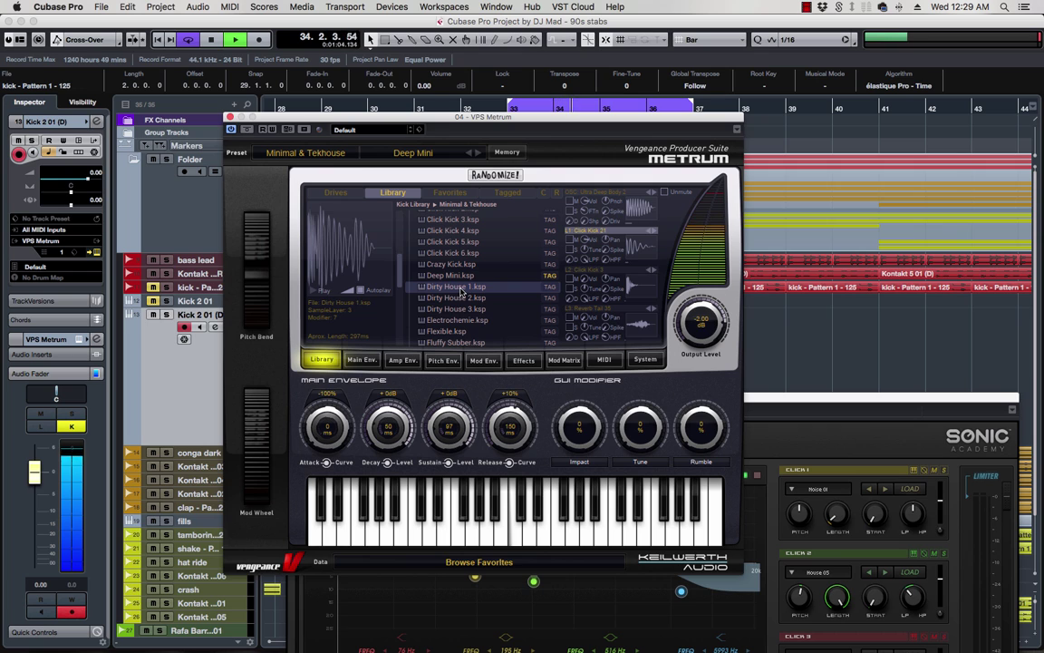
double_click(460, 288)
left_click(462, 299)
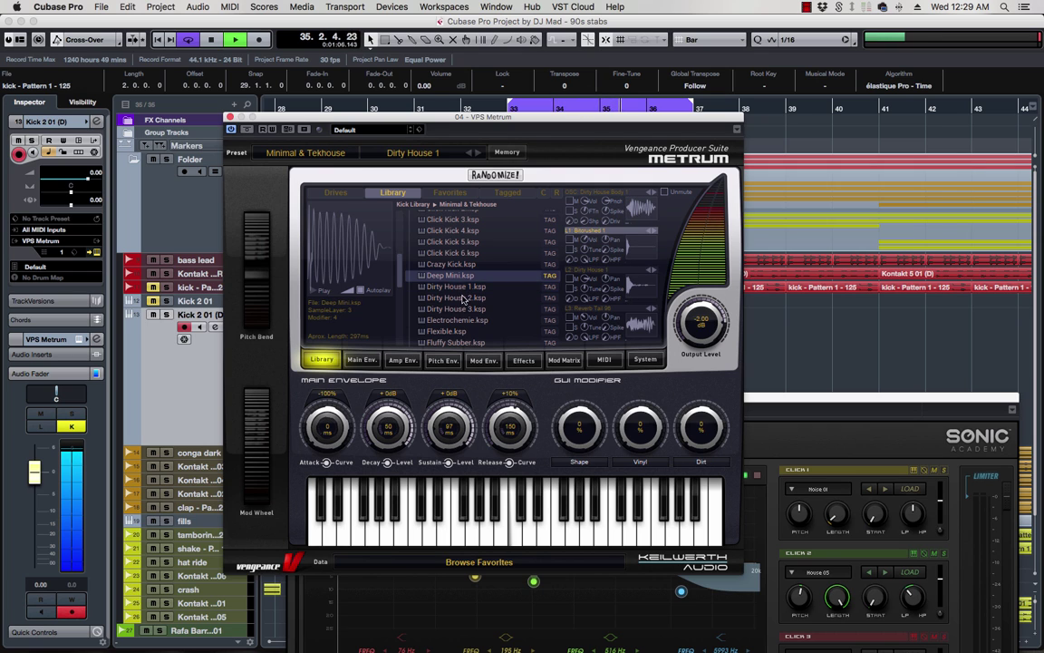
- Audition the presets from Dirty House 3 through Electrochemie onward and load Machinedrum
left_click(462, 309)
left_click(464, 321)
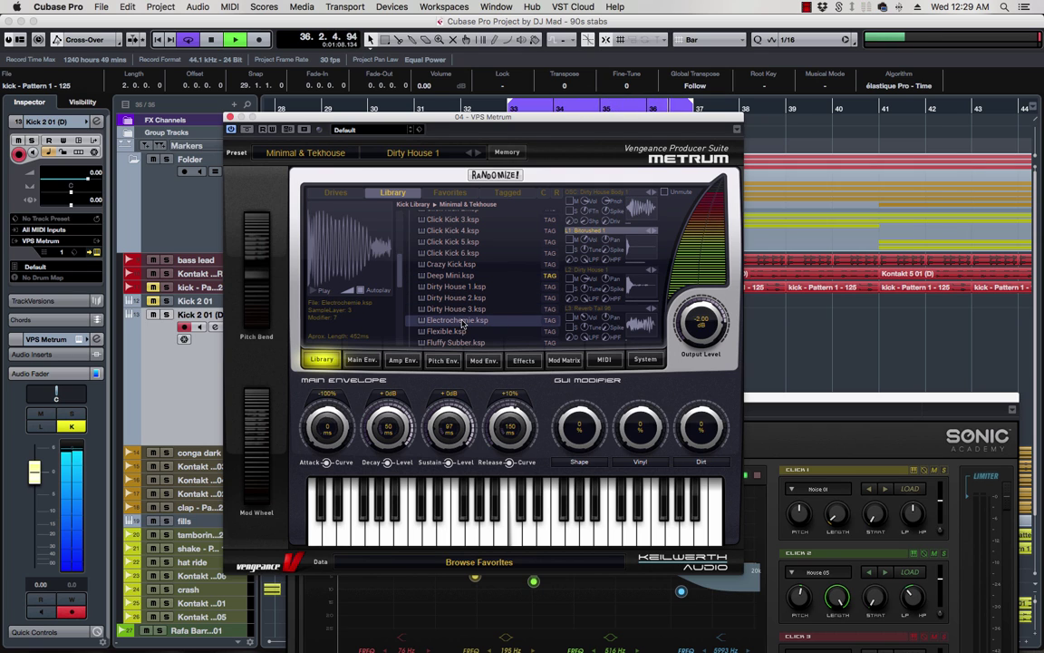
key("Down")
key("Down")
key("Down")
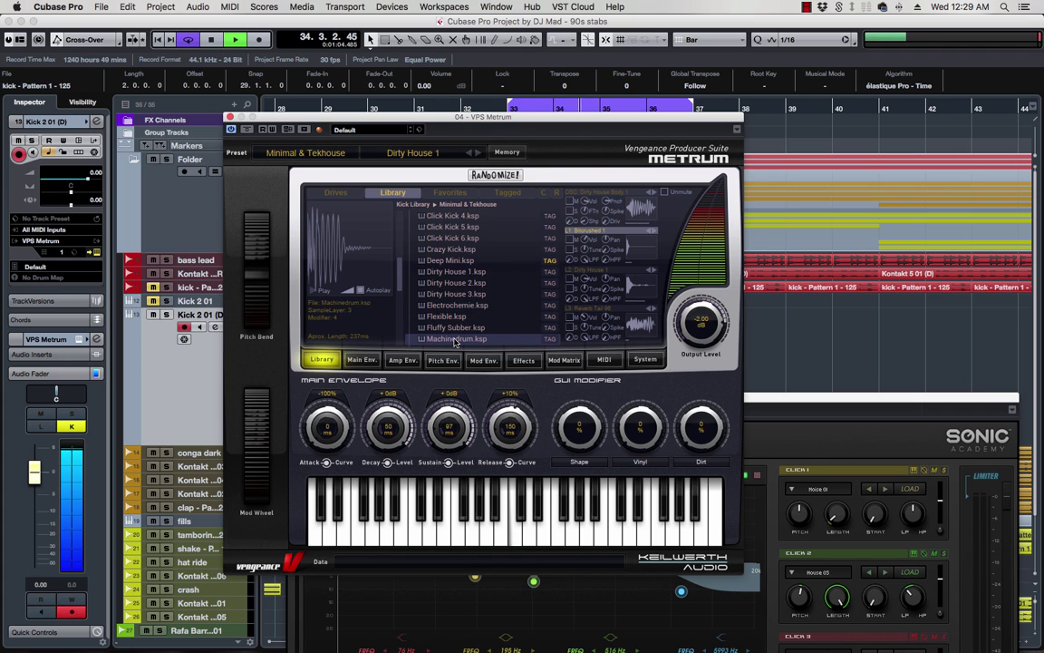
double_click(455, 339)
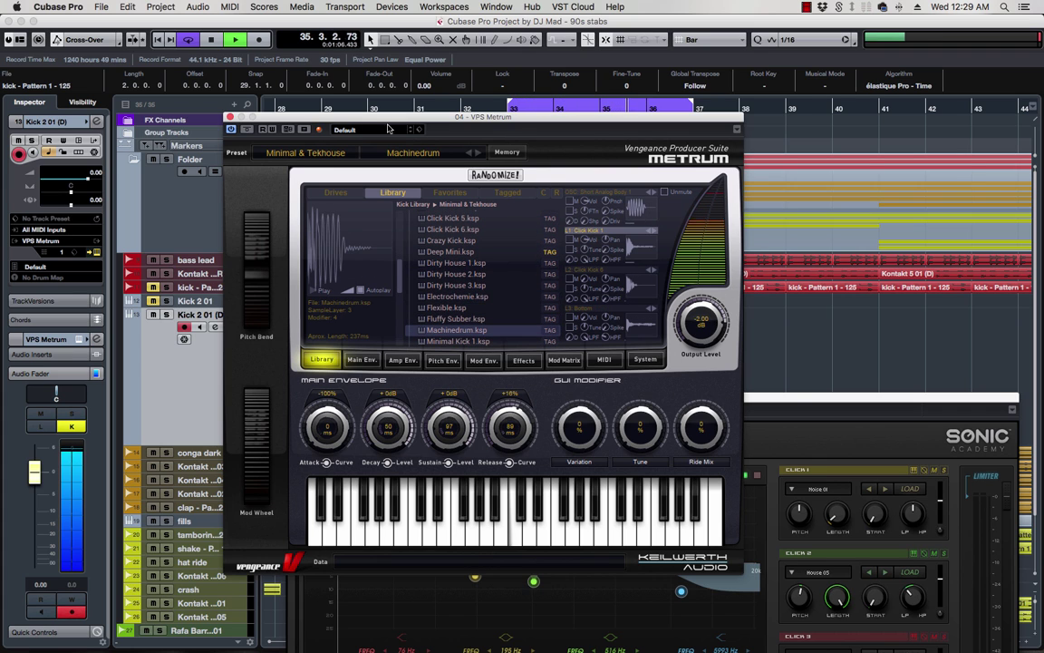
- Move the Metrum window off the track list and swap the mutes of Kick 2 01 and its duplicate to compare both kicks
left_click_drag(388, 128, 459, 116)
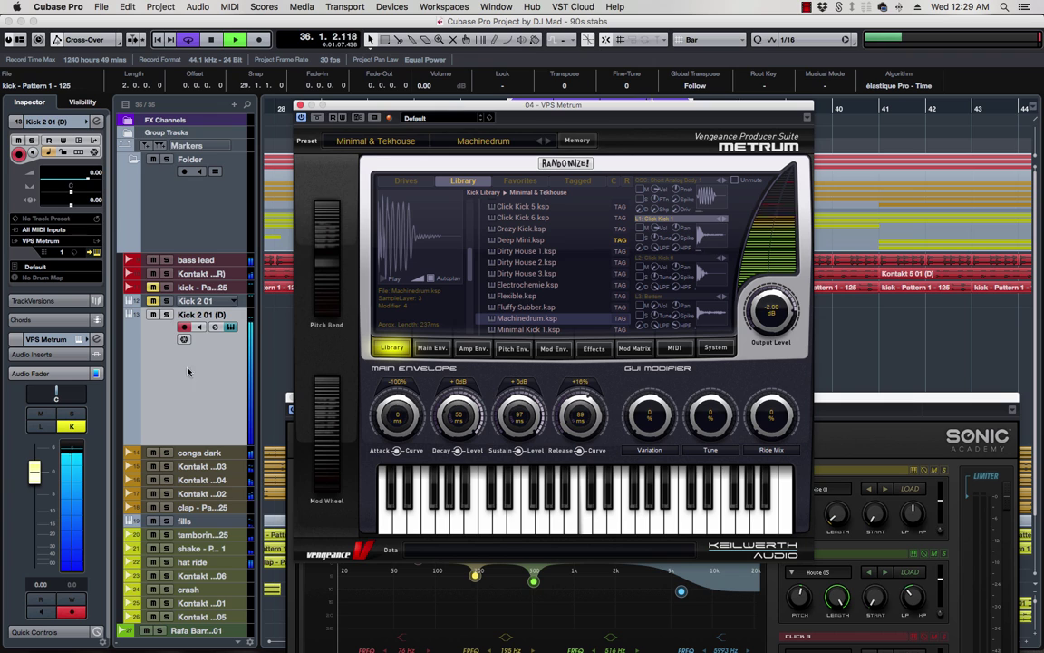
left_click(153, 315)
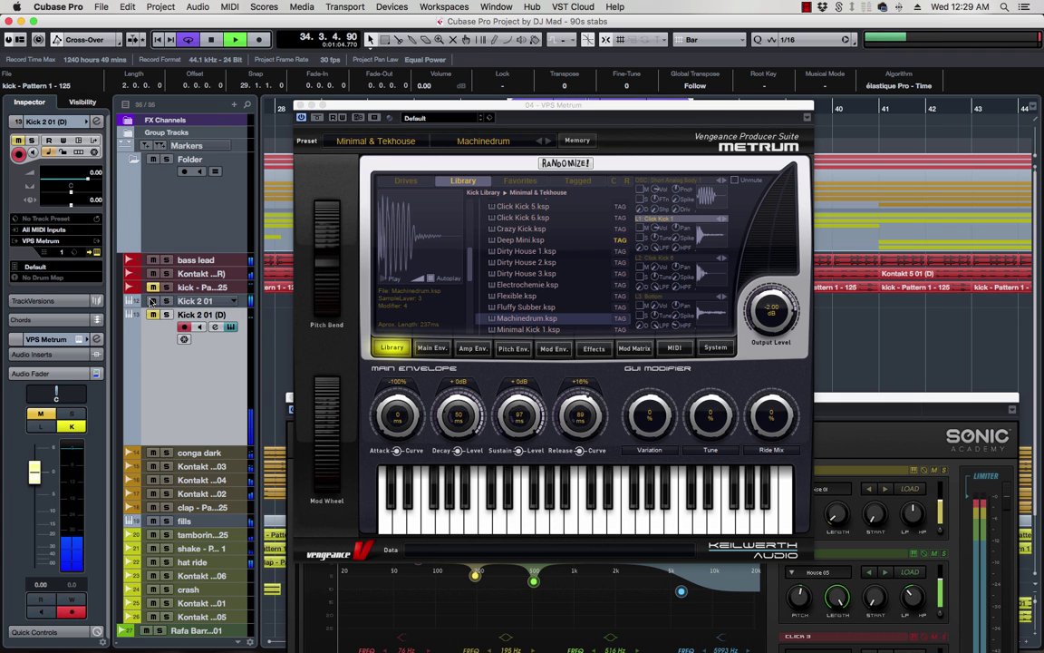
left_click(153, 315)
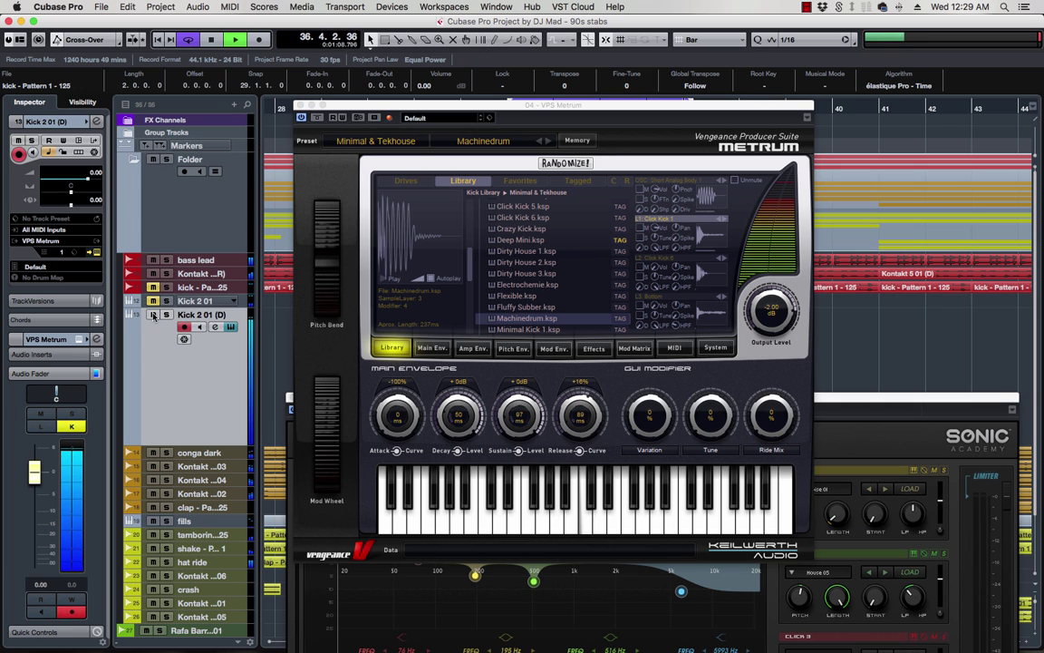
- Compare the original kick by muting the Metrum track and unmuting the kick, check its channel EQ, and restore the mutes
left_click(153, 314)
left_click(196, 289)
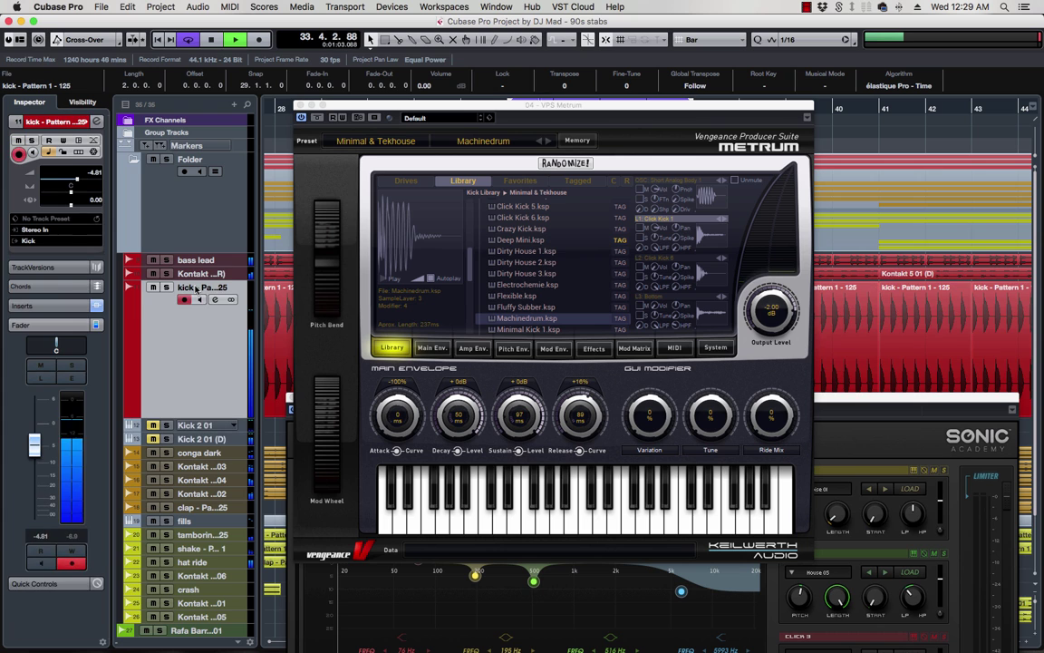
left_click(214, 301)
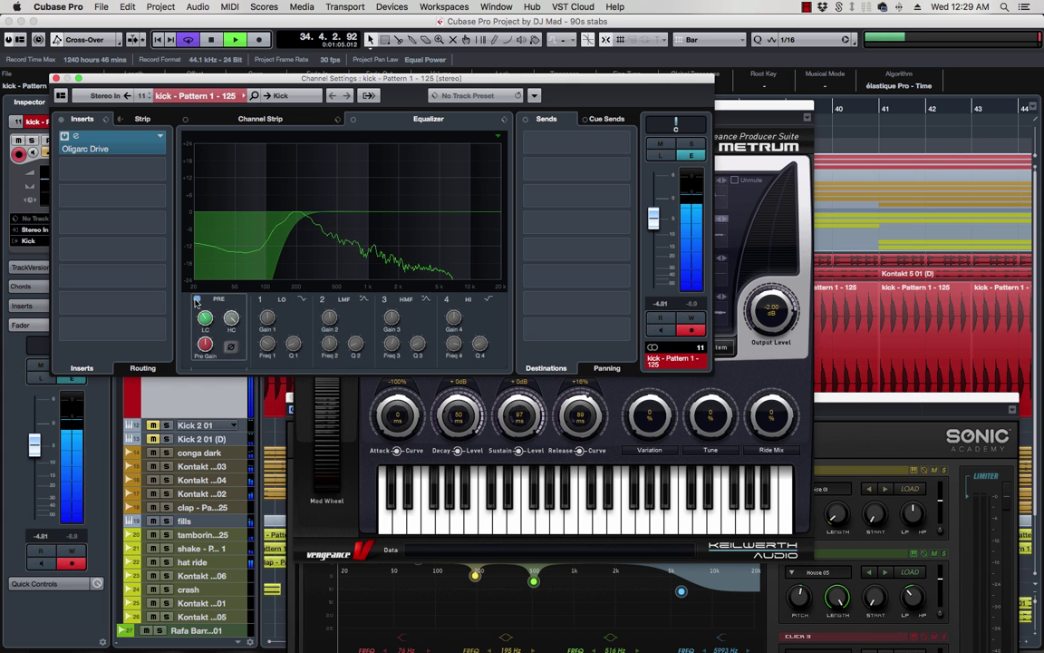
left_click(56, 78)
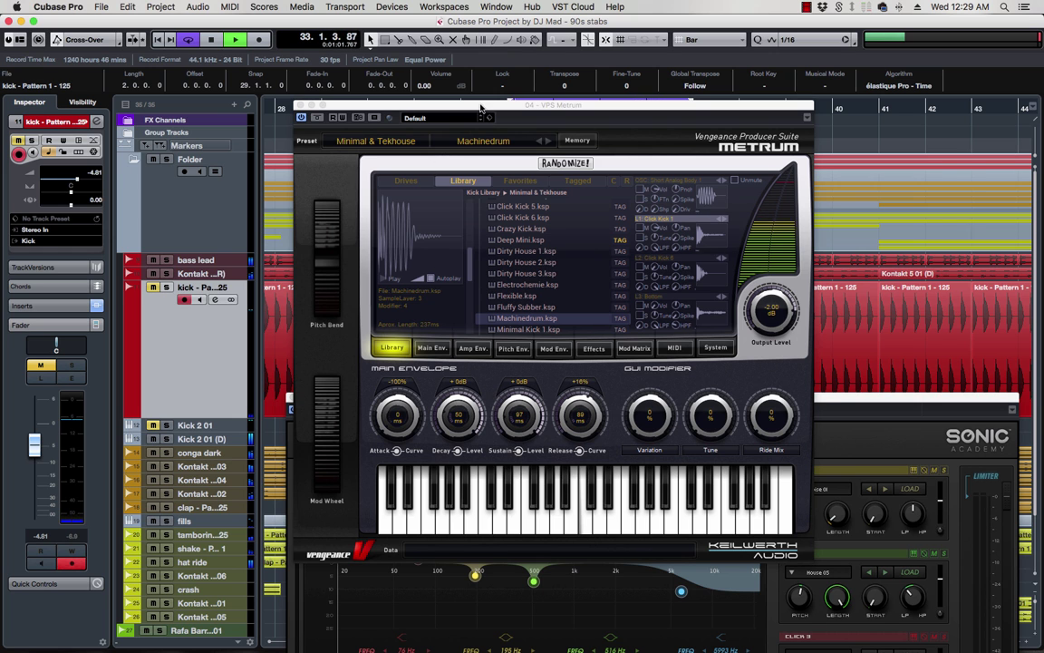
- Rearrange the VPS Metrum and Kick 2 windows so that both plug-ins overlap but remain reachable
left_click_drag(481, 109, 380, 92)
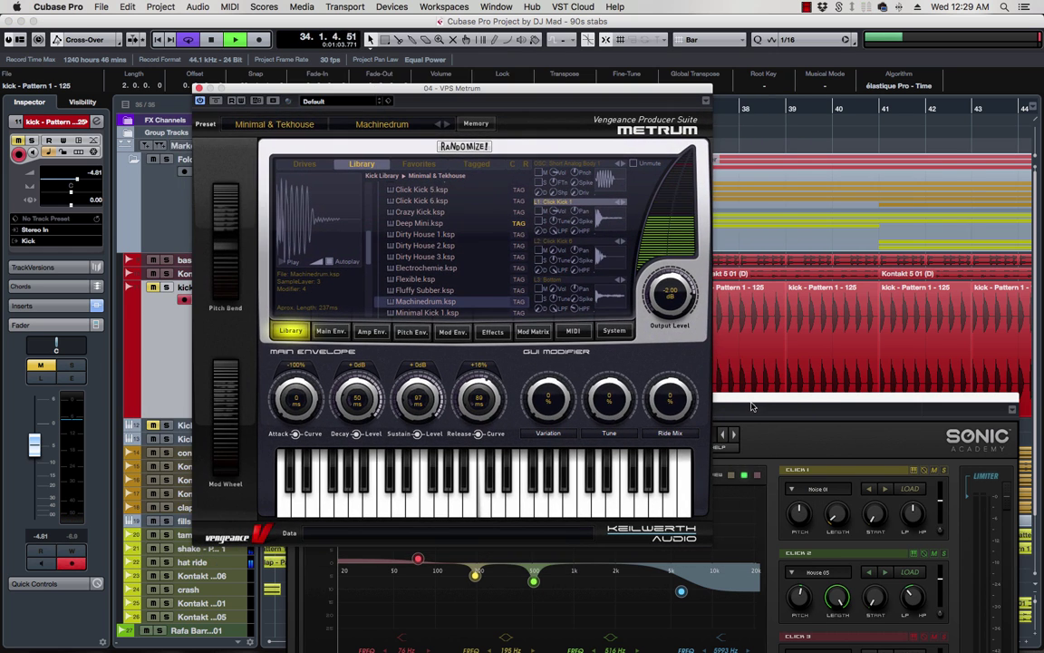
left_click_drag(751, 407, 628, 167)
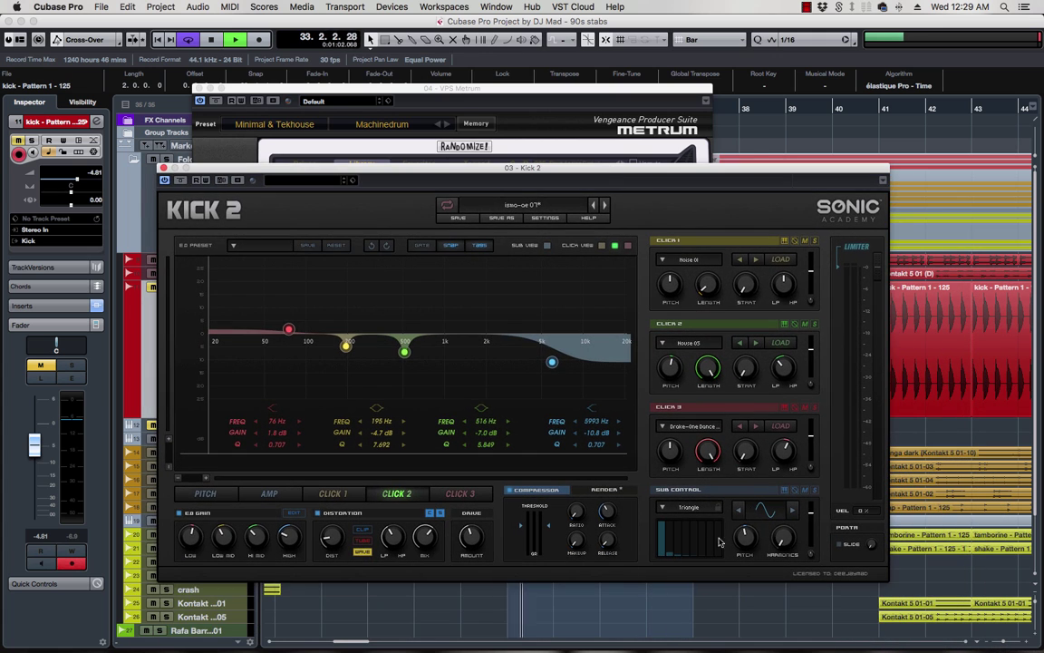
left_click_drag(523, 168, 532, 268)
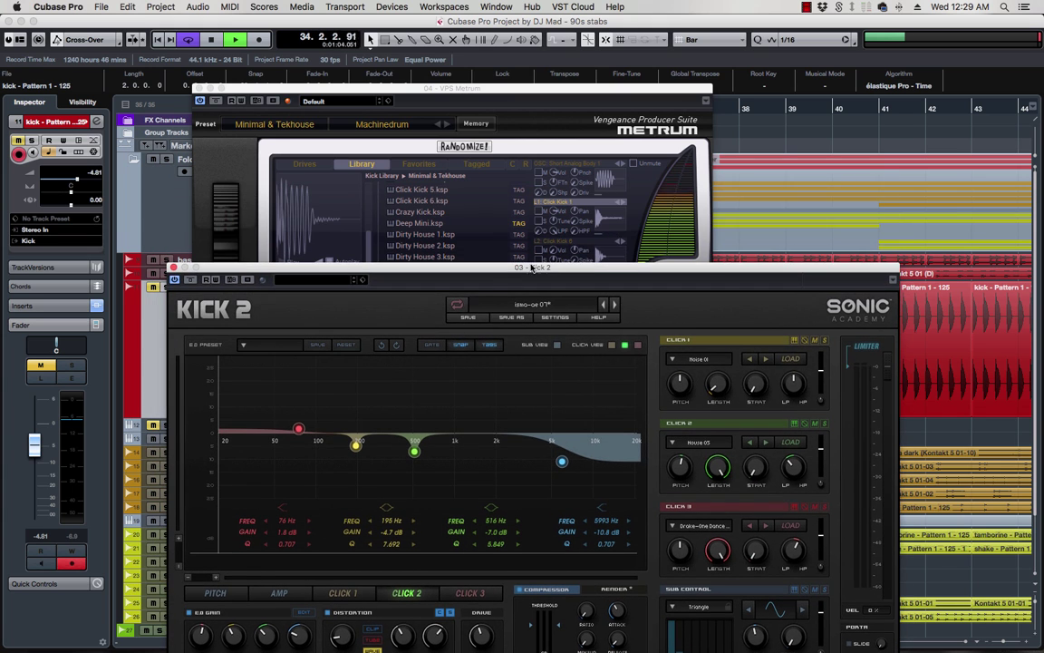
left_click_drag(500, 92, 562, 83)
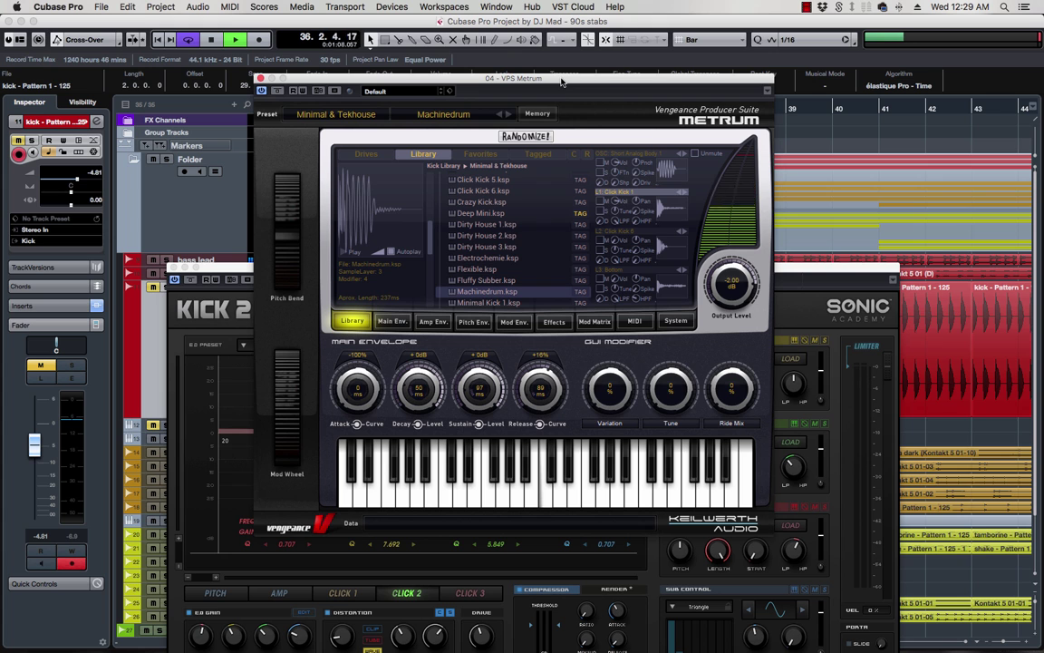
left_click(783, 272)
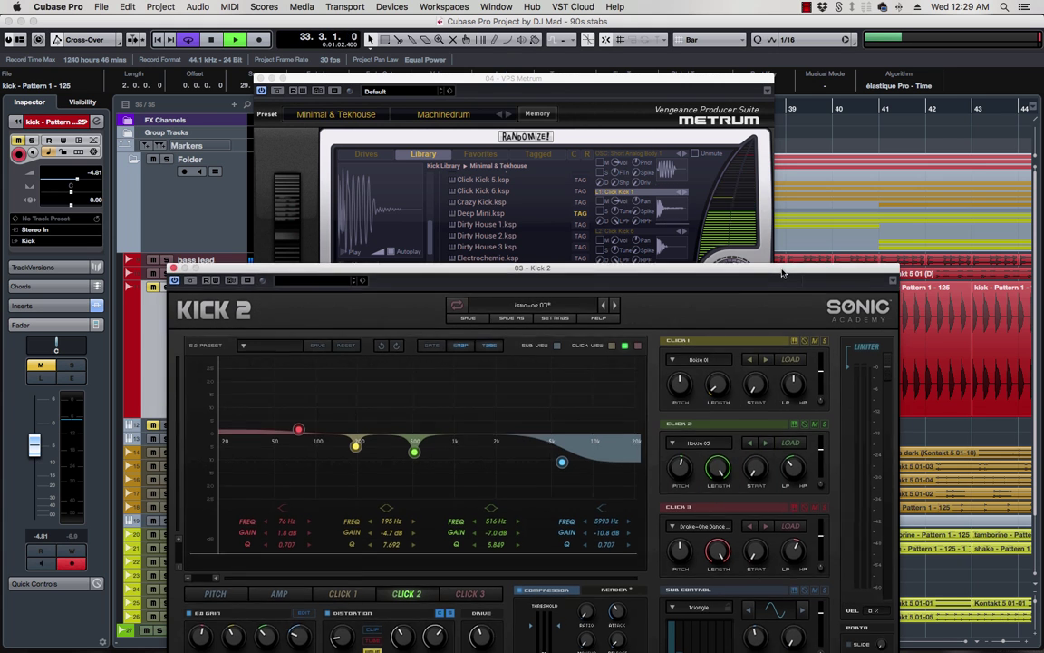
left_click_drag(783, 272, 789, 287)
left_click_drag(585, 83, 402, 71)
left_click_drag(613, 287, 688, 223)
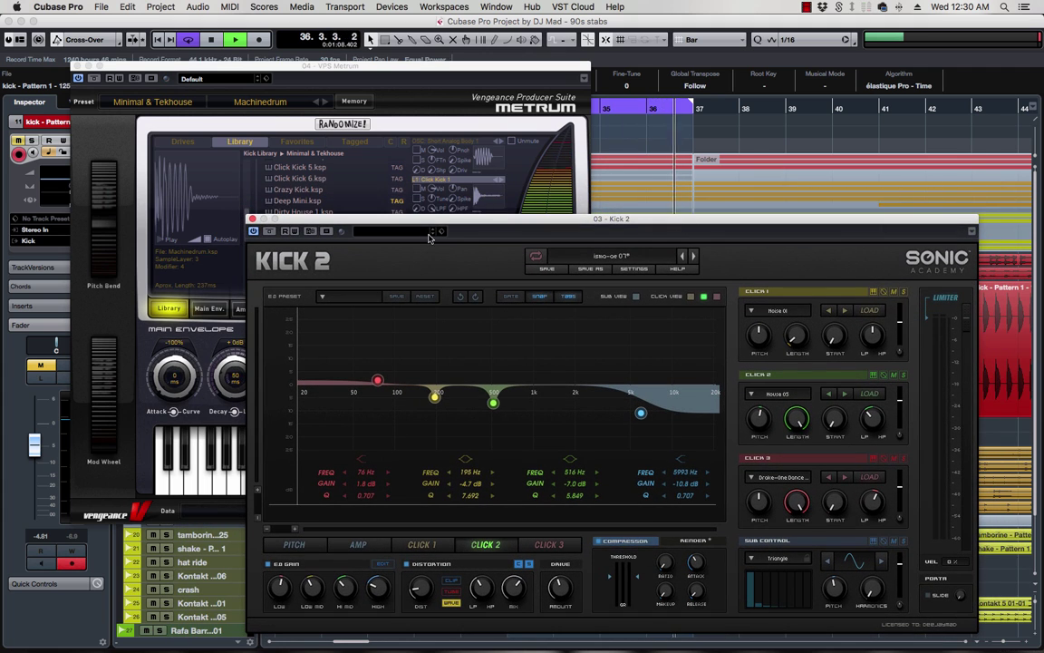
- Bring Metrum and Kick 2 to the front in turn to compare Metrum's oscillator and layer controls with Kick 2's click sections
left_click(393, 67)
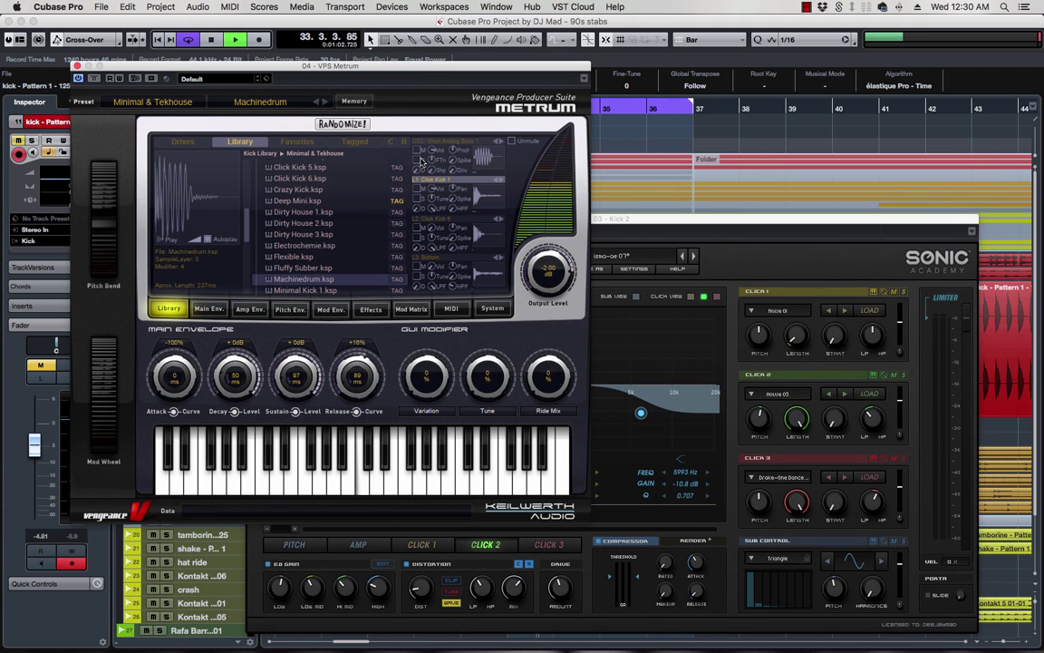
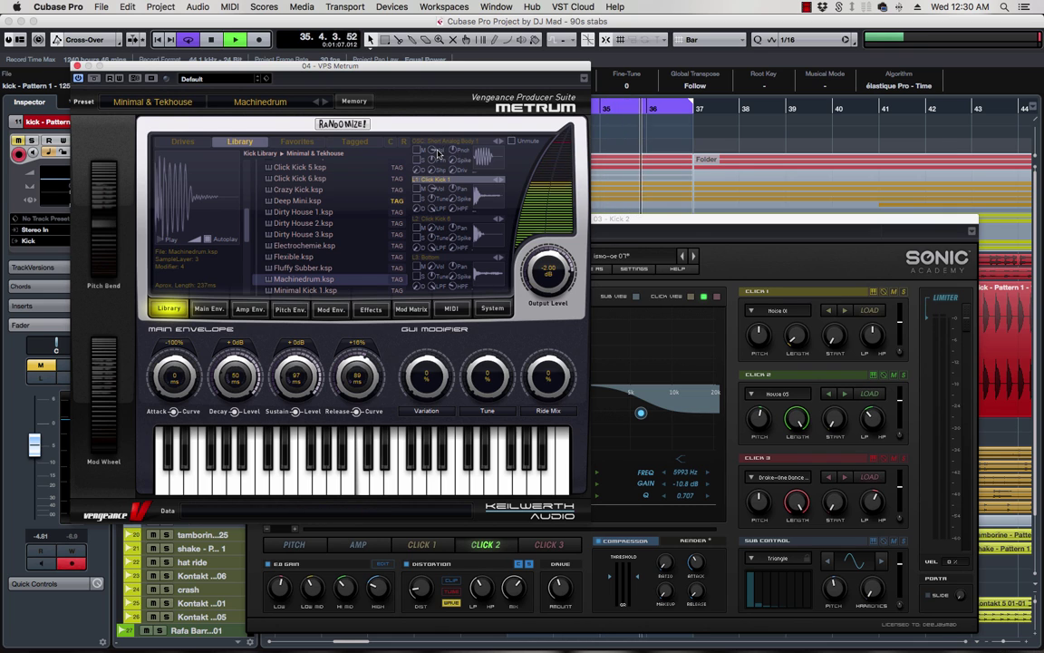
left_click(926, 465)
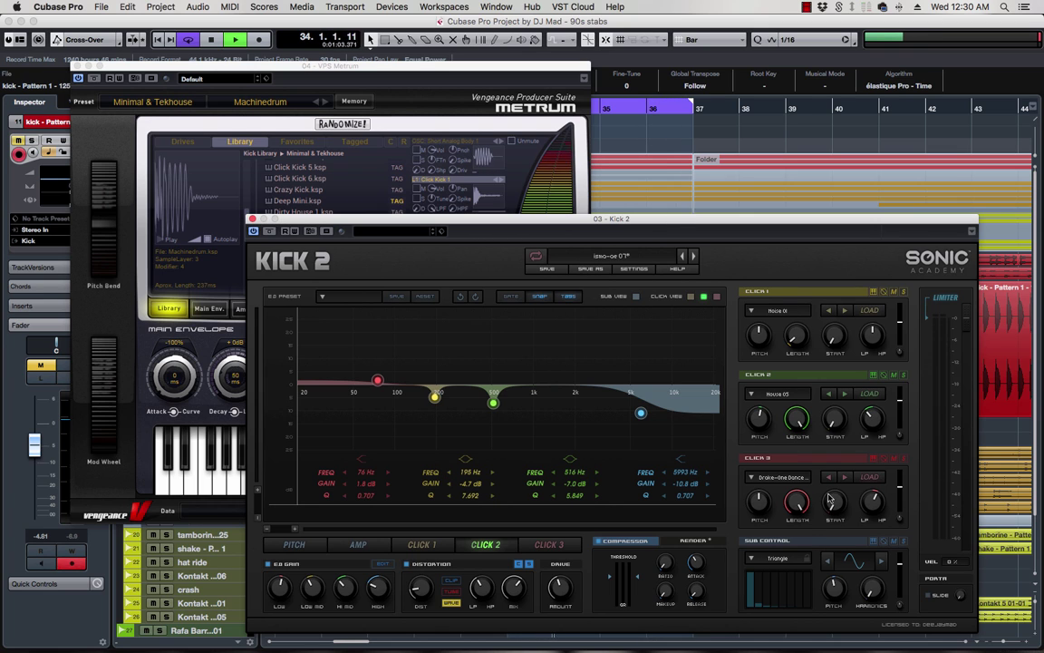
left_click(422, 73)
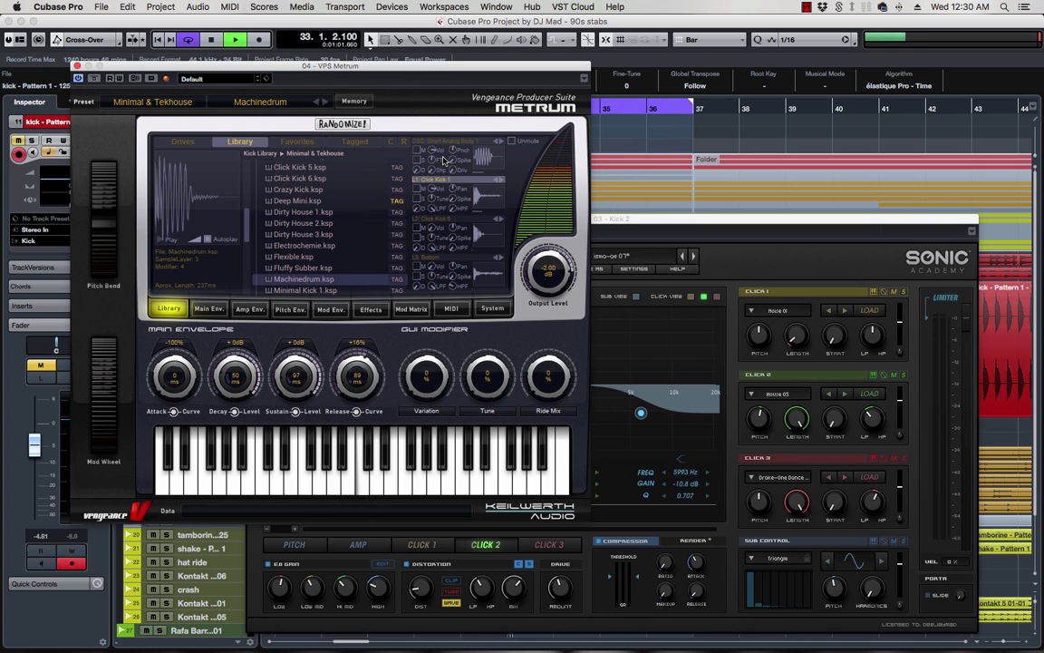
- Display Kick 2's amp envelope and shift its window to uncover more of Metrum
left_click(672, 220)
left_click(374, 549)
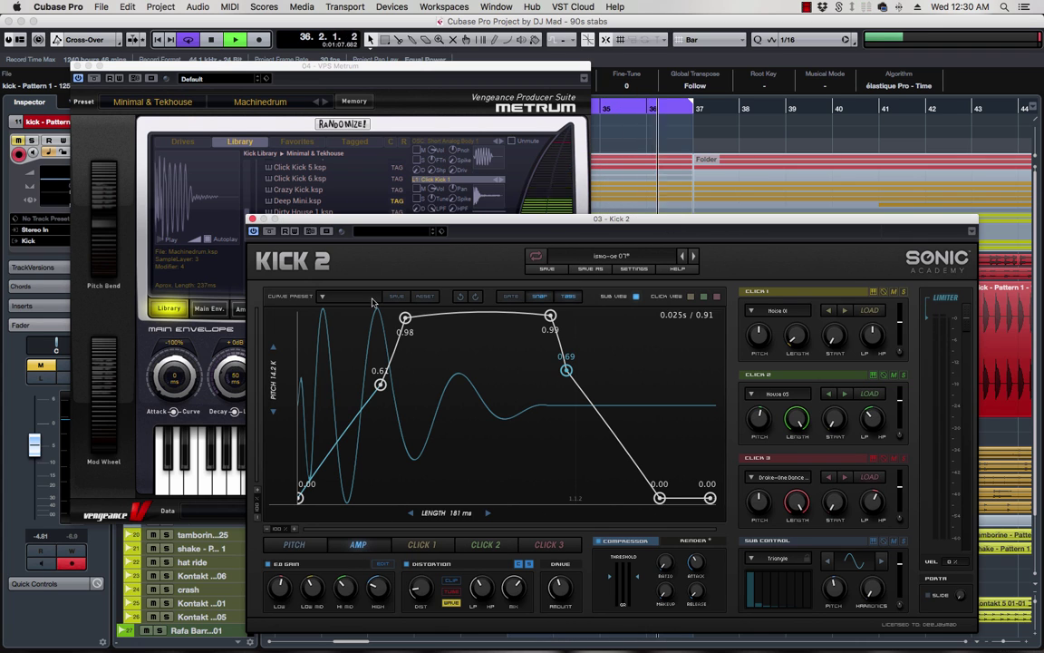
left_click_drag(419, 226, 472, 226)
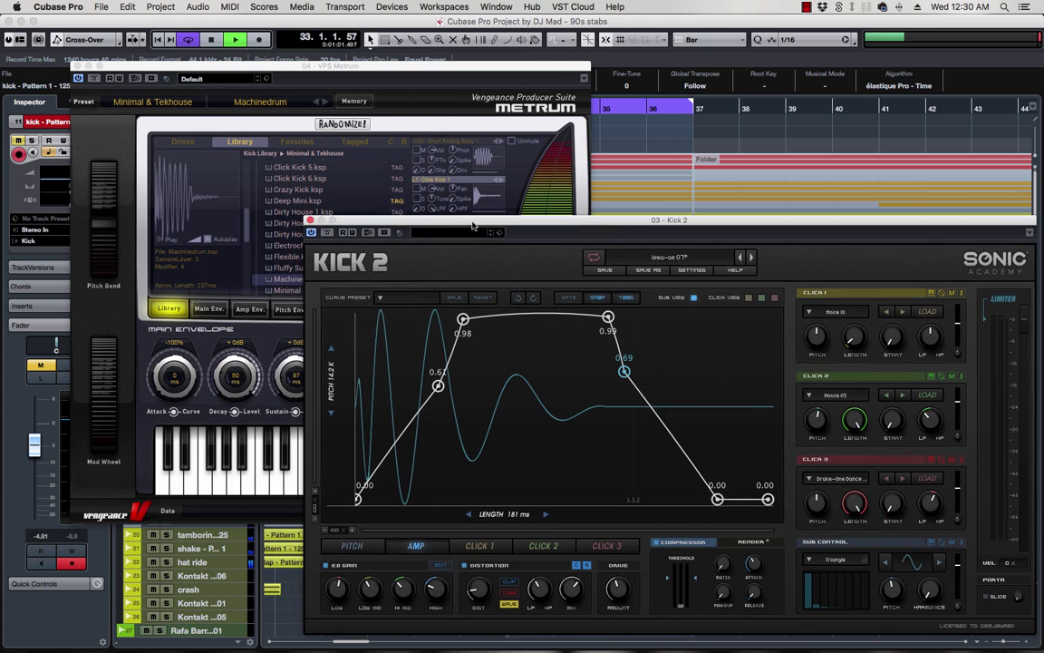
- Bring Metrum to the front, view its main and amp envelopes, and shift its window to uncover the track list
left_click(293, 66)
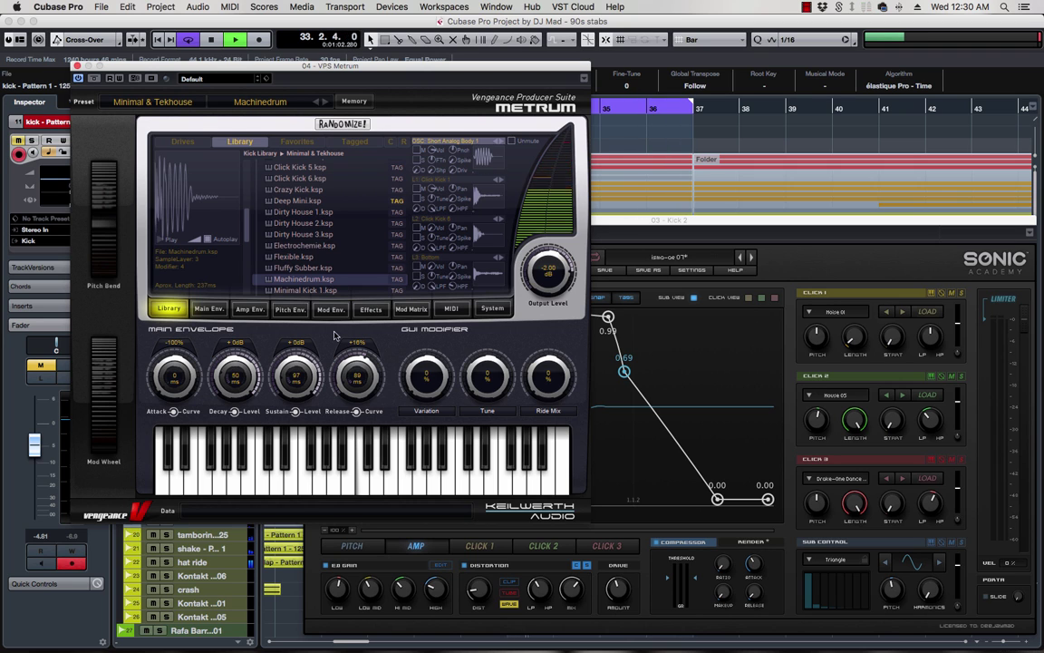
left_click(207, 310)
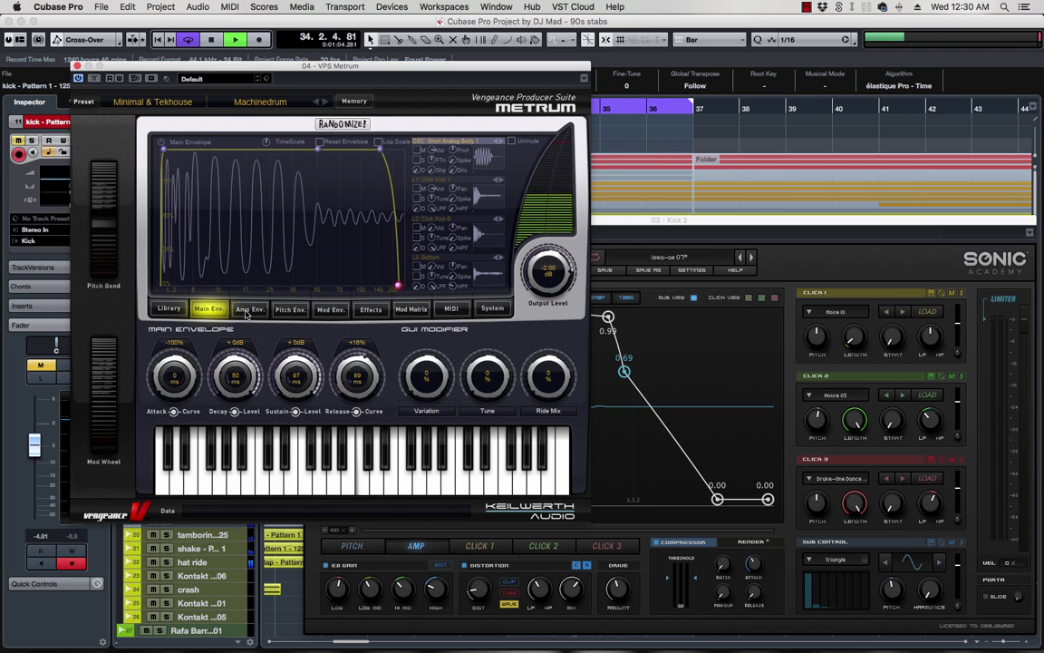
left_click(251, 310)
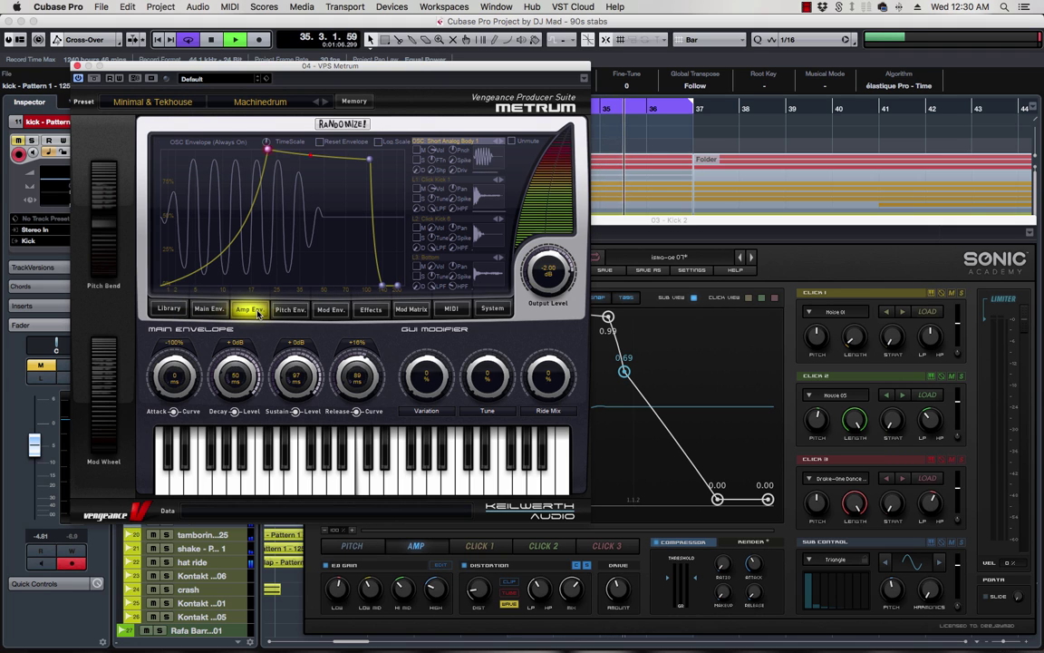
mouse_move(270, 154)
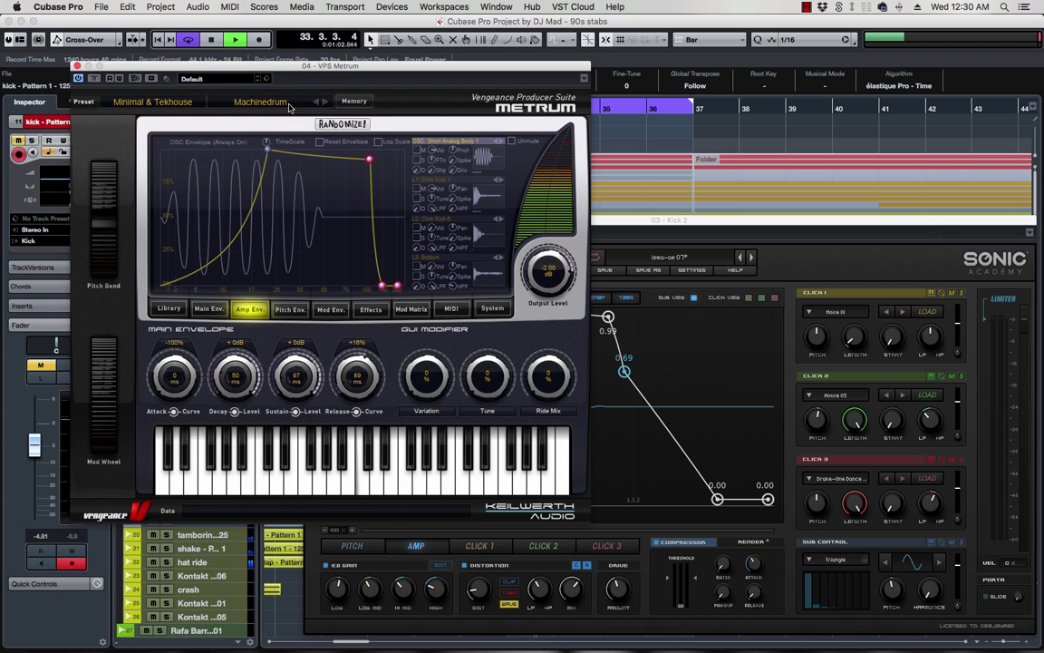
left_click_drag(275, 73, 384, 73)
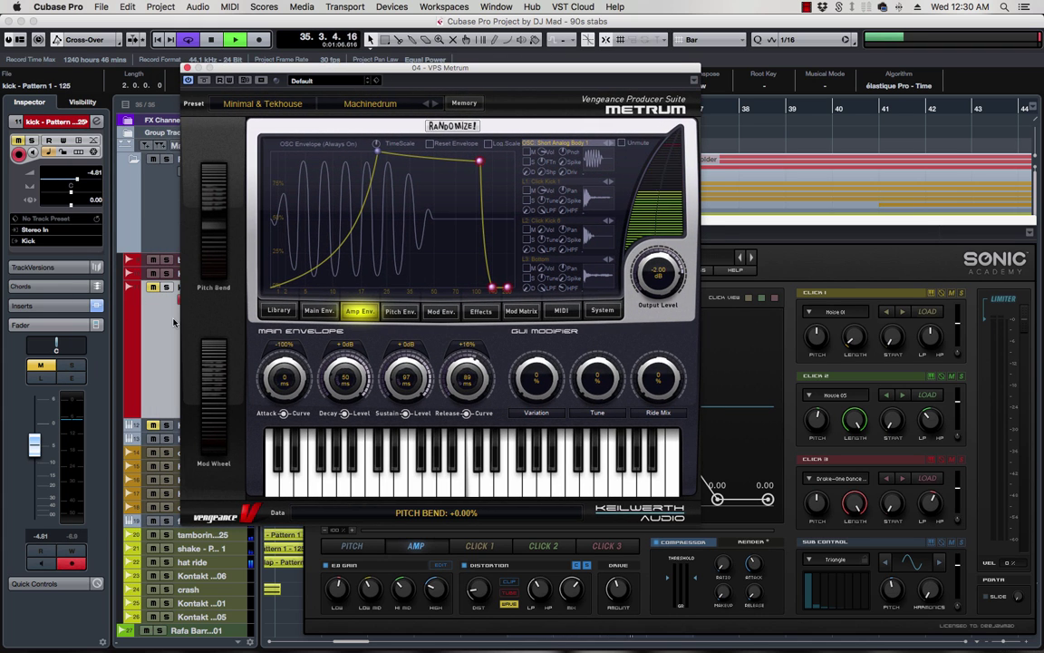
- Solo the duplicated Kick 2 track and Metrum's oscillator, and check the attack point of the oscillator's amp envelope
left_click(175, 443)
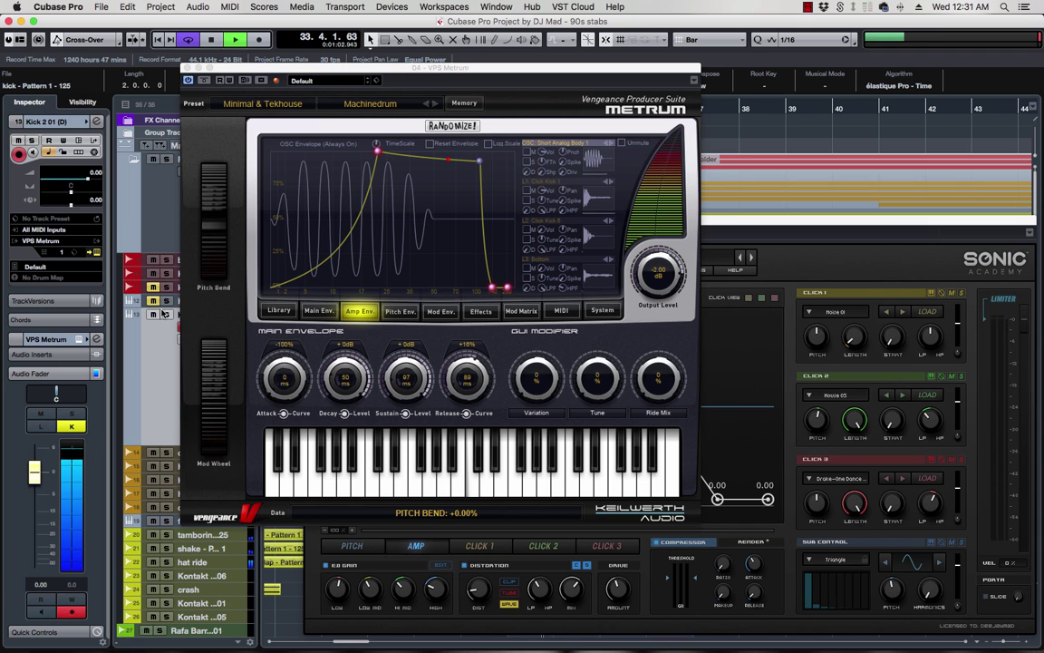
left_click(165, 314)
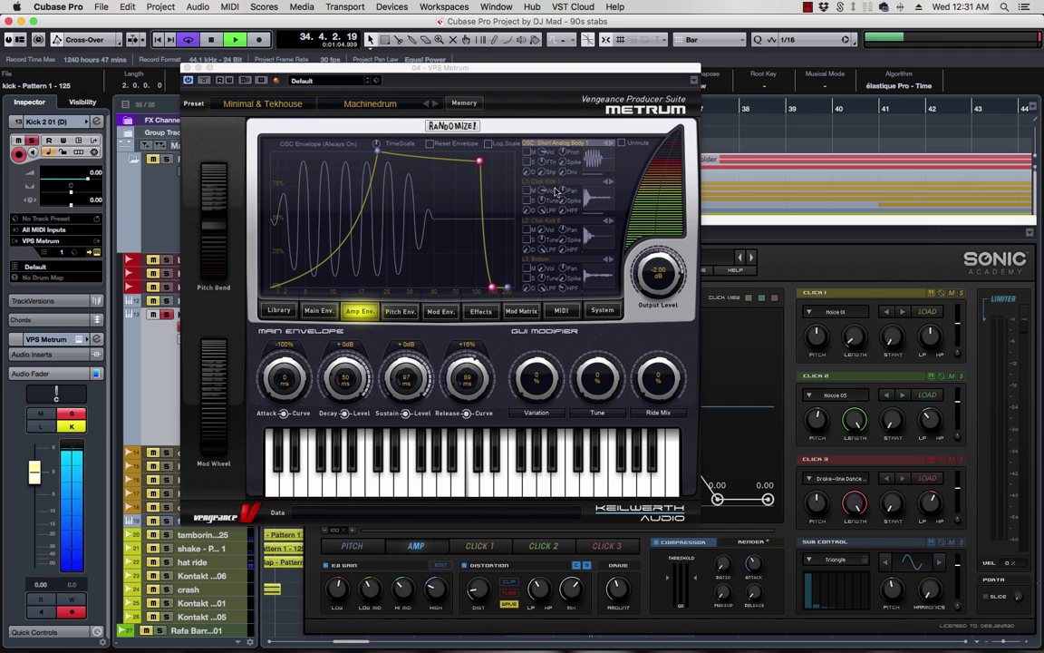
left_click(528, 156)
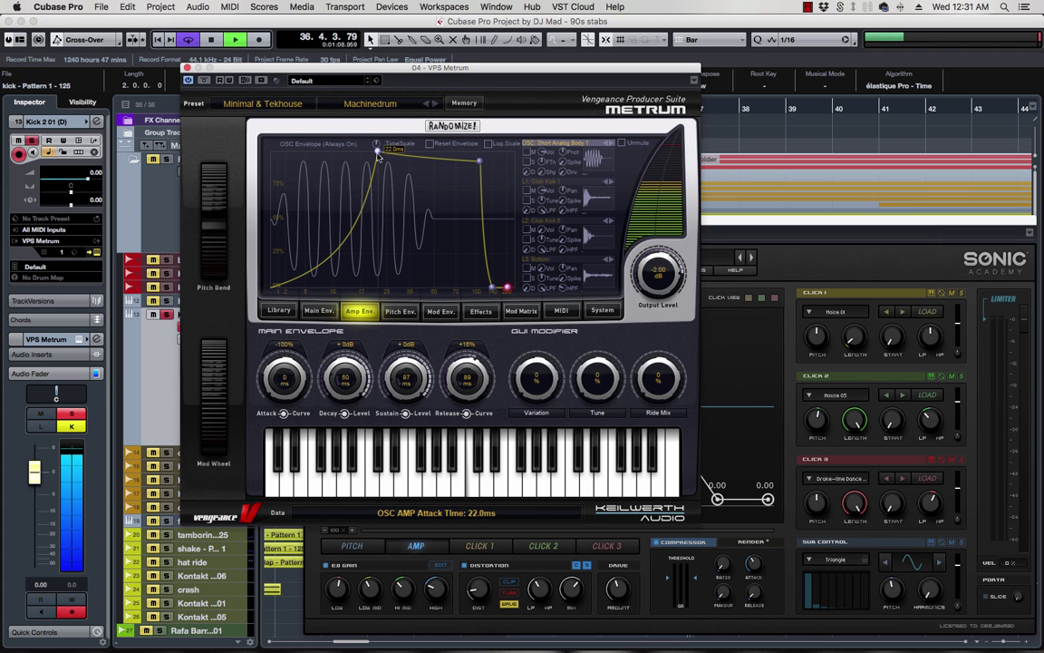
mouse_move(376, 148)
left_mouse_down()
mouse_move(268, 148)
mouse_move(377, 150)
left_mouse_up()
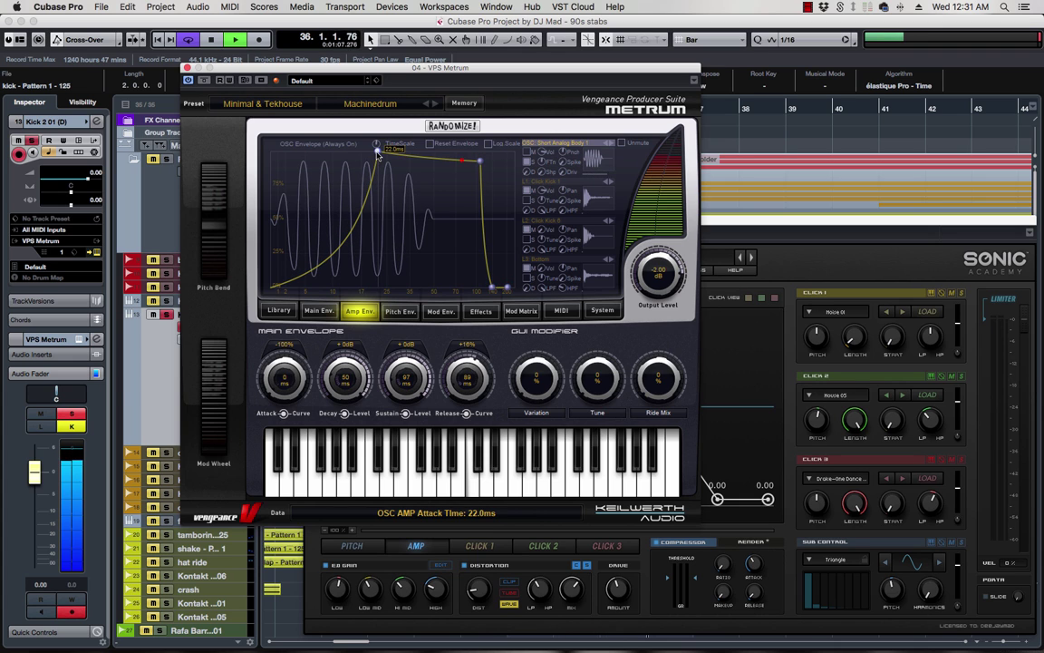
mouse_move(375, 150)
left_mouse_down()
mouse_move(256, 151)
mouse_move(375, 150)
left_mouse_up()
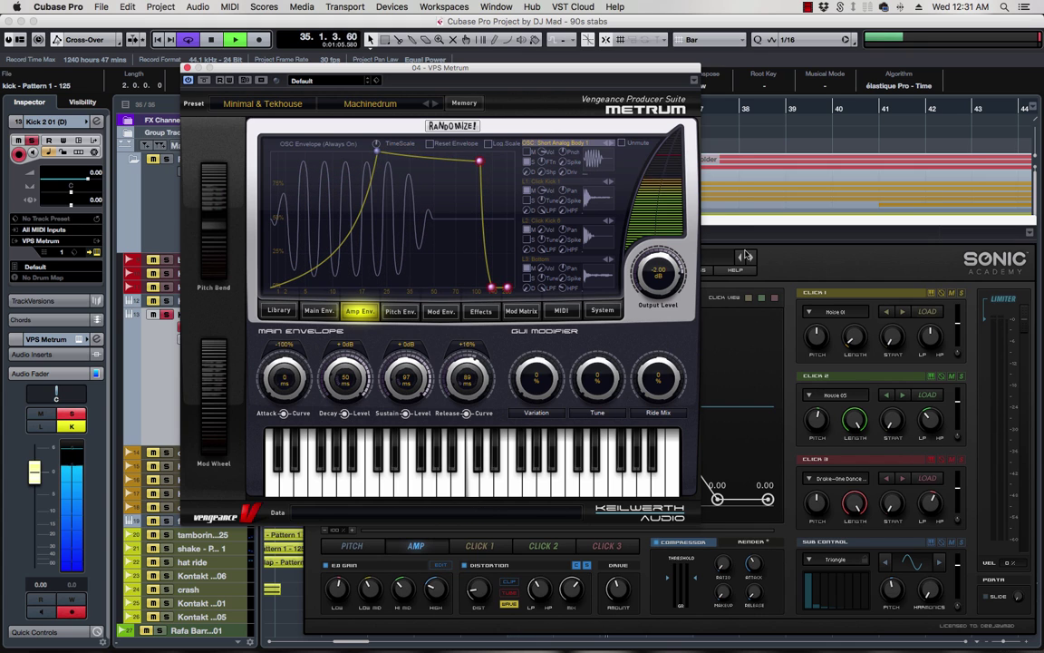
- Alternate between Kick 2 and Metrum to compare their amp envelopes and window sizes, repositioning both windows
left_click(727, 221)
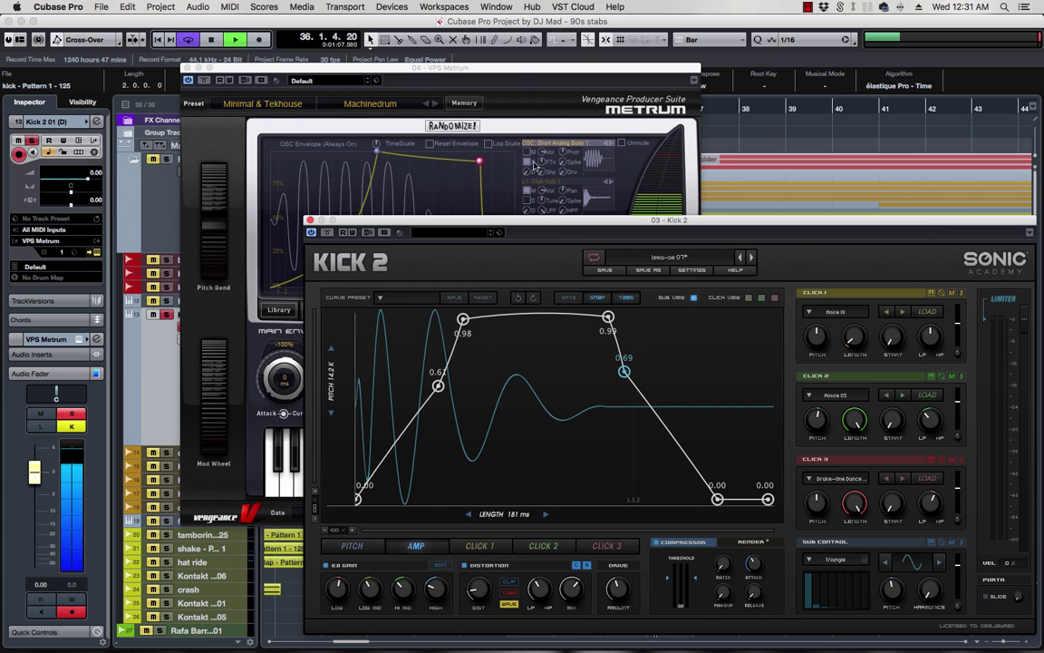
left_click(495, 73)
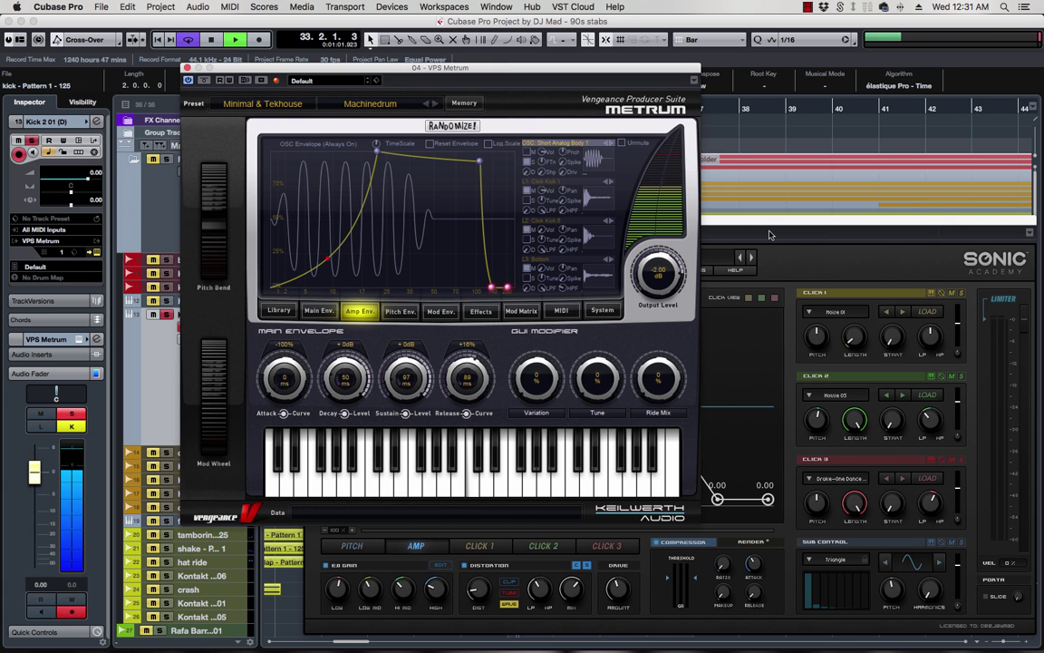
left_click_drag(769, 235, 728, 213)
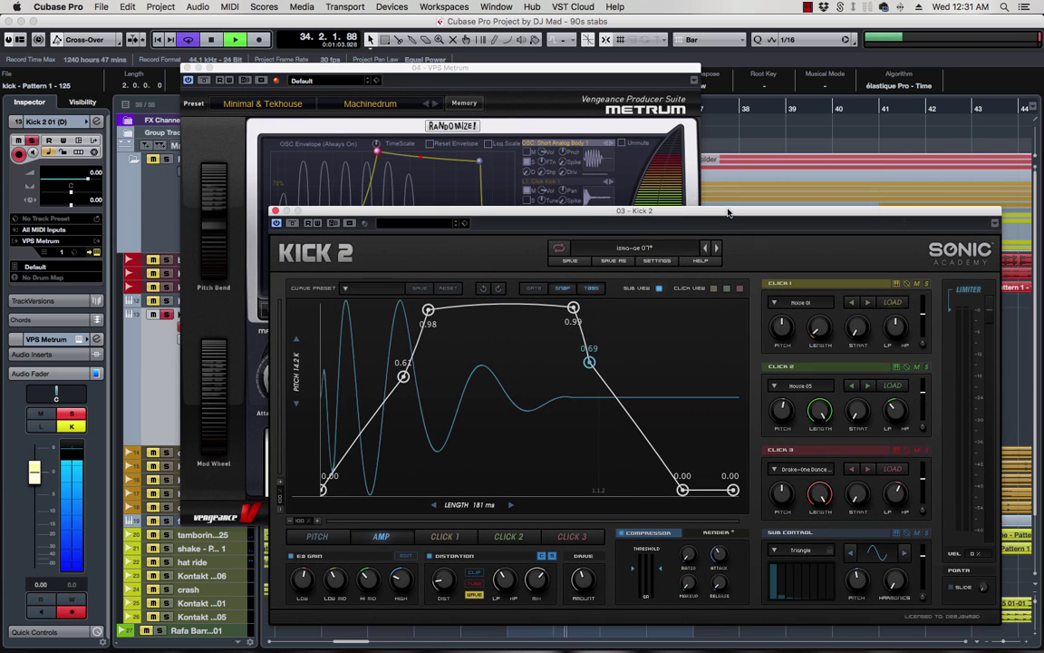
left_click(534, 69)
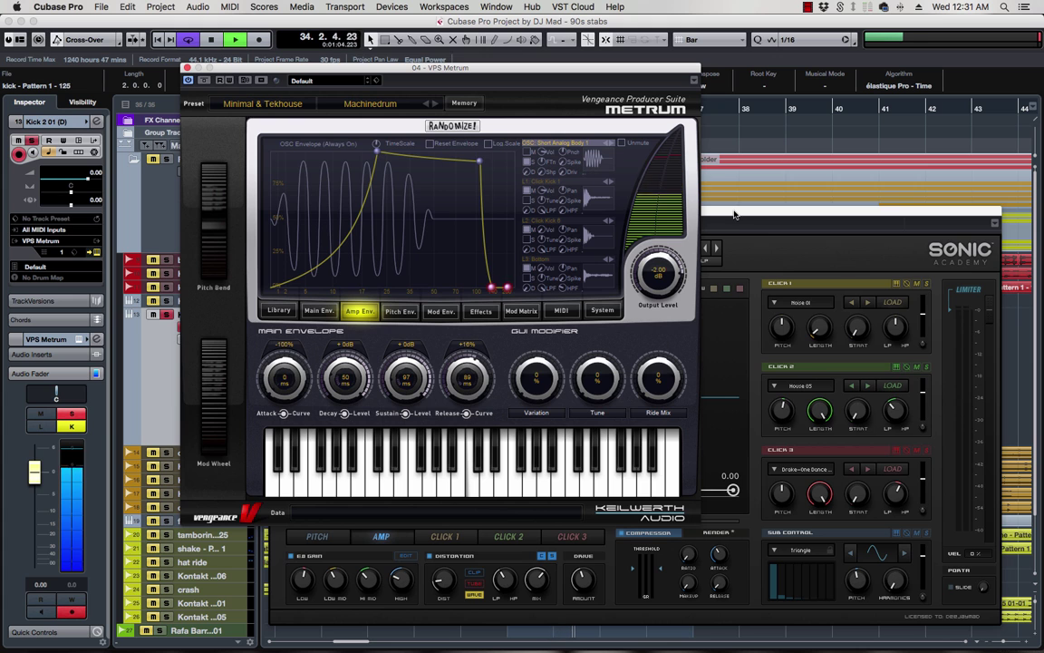
left_click_drag(734, 214, 634, 116)
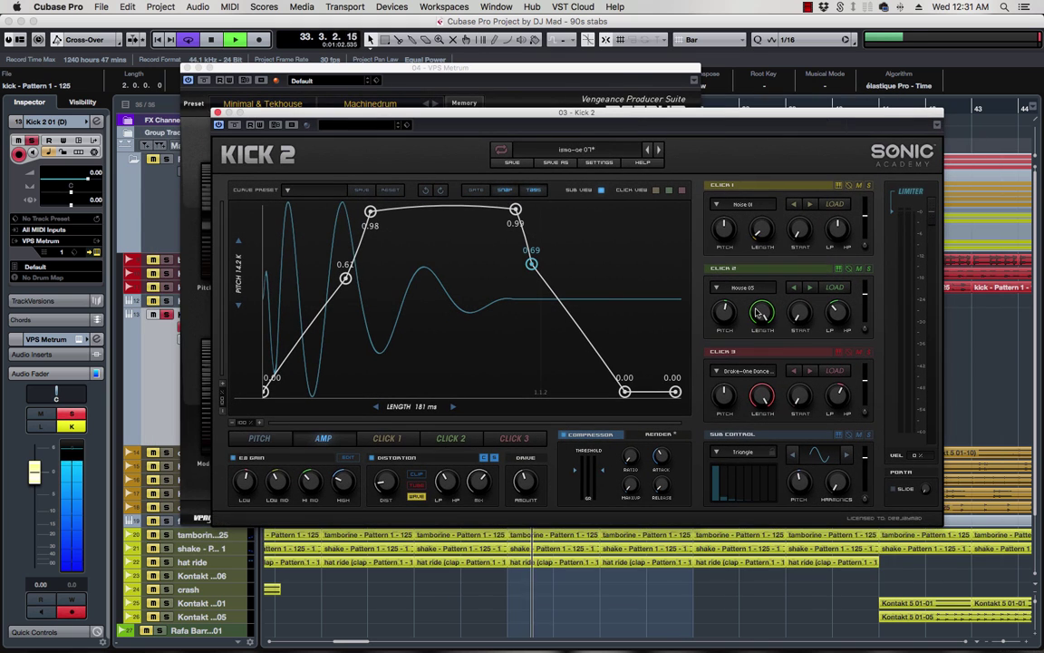
left_click_drag(702, 100, 712, 118)
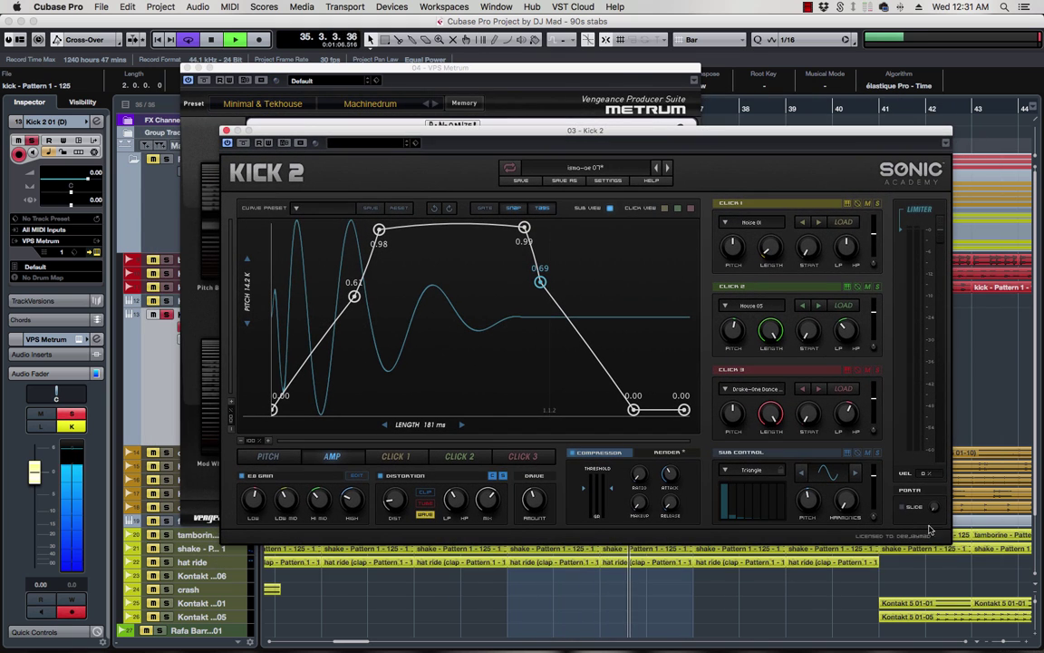
left_click_drag(518, 145, 608, 277)
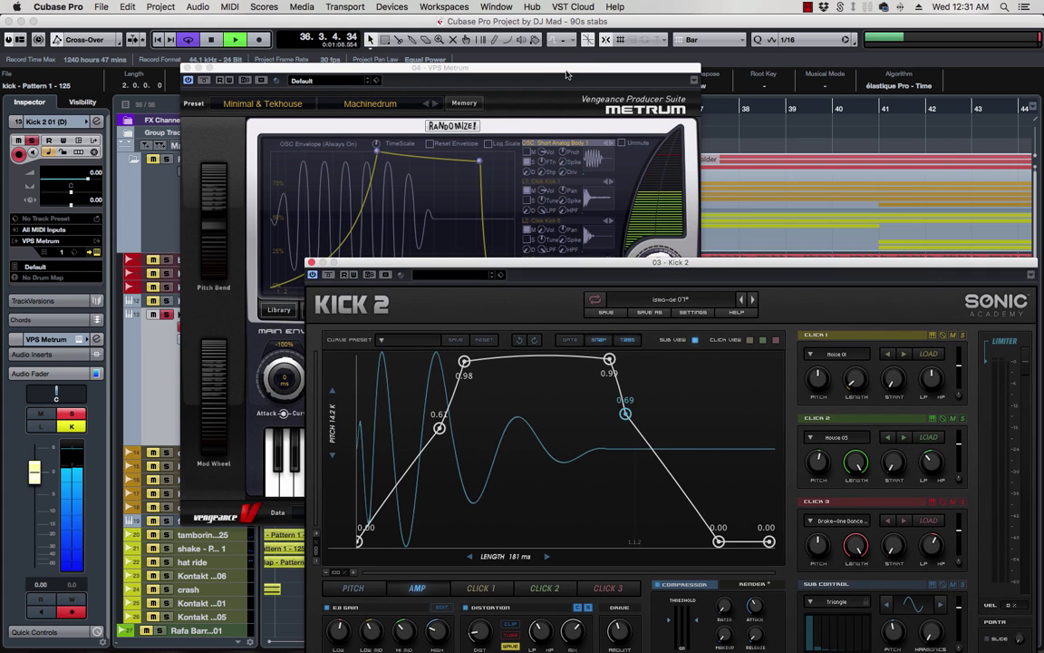
left_click_drag(567, 76, 541, 63)
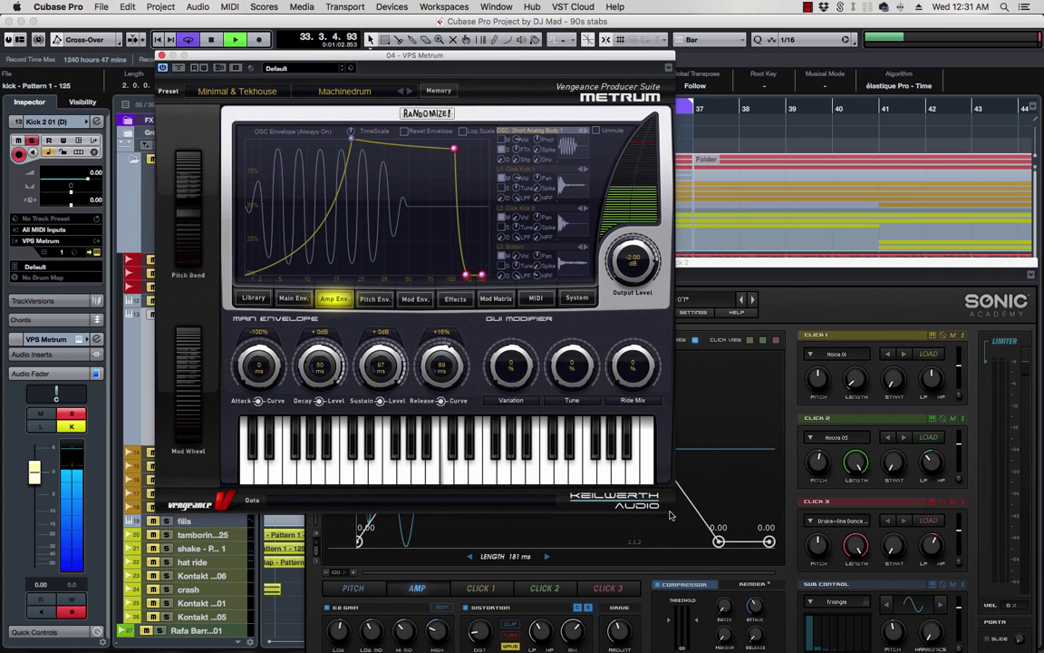
- Close the Metrum and Kick 2 windows over the arrangement, and reopen Kick 2 on its own
left_click_drag(494, 54, 287, 154)
scroll(616, 353, "left", 5)
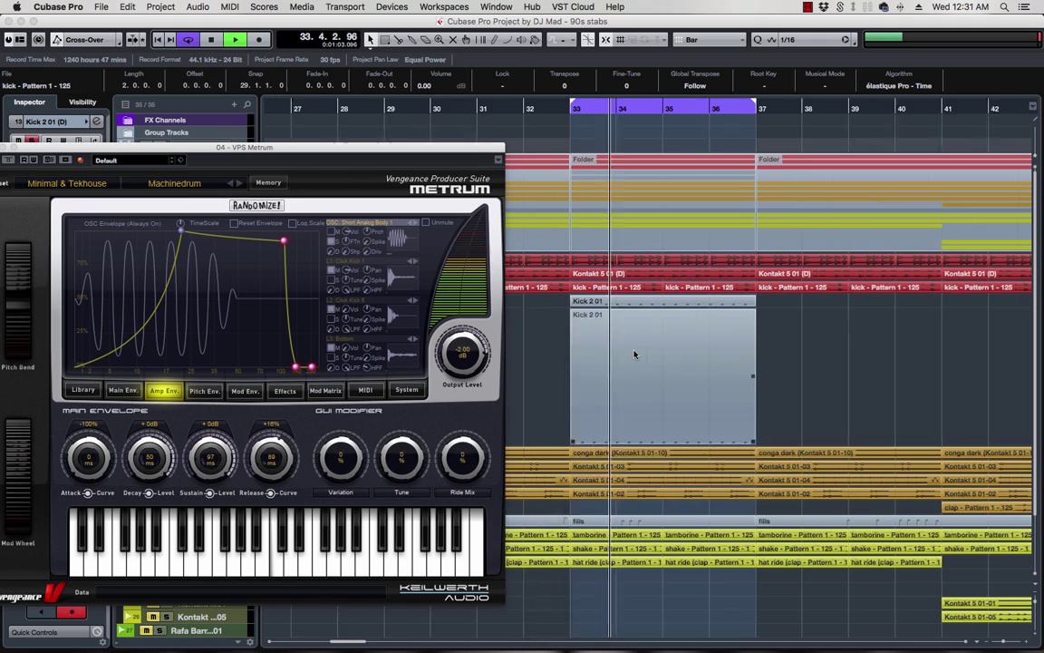
key("super+w")
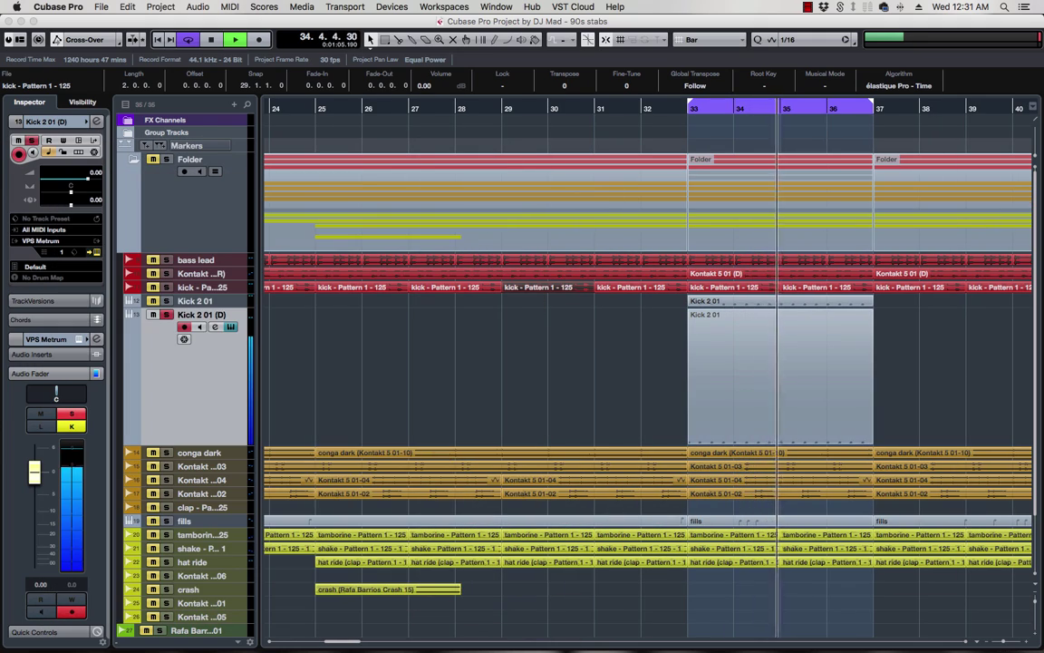
left_click(231, 326)
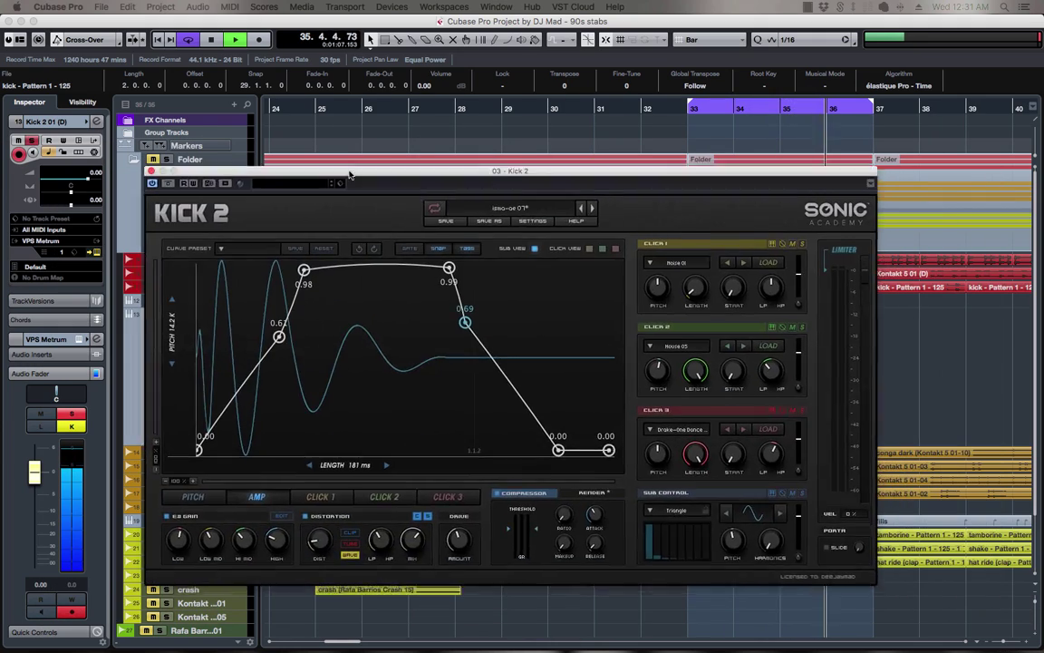
left_click_drag(361, 176, 401, 167)
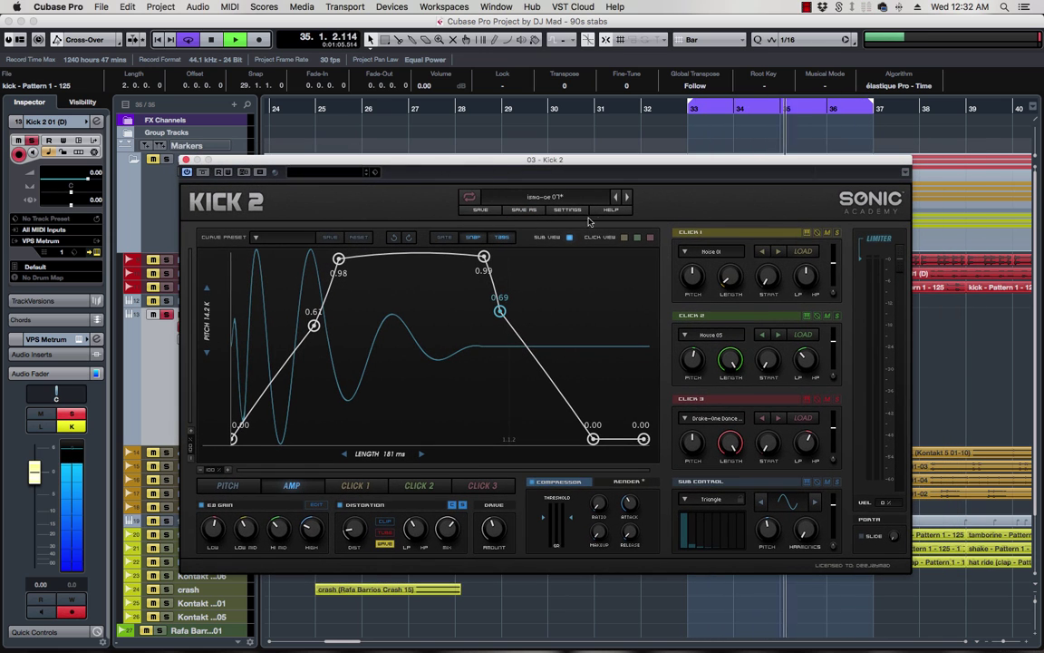
- Check the skin choices in Kick 2's settings, keep the Default skin, and return to the amp envelope
left_click(565, 210)
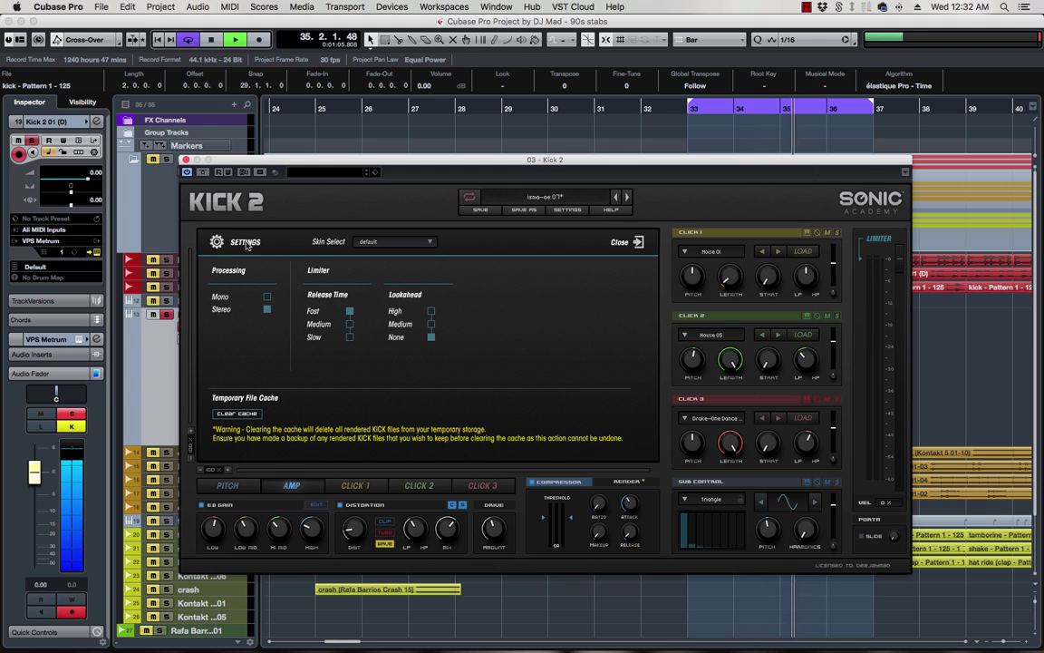
left_click(428, 245)
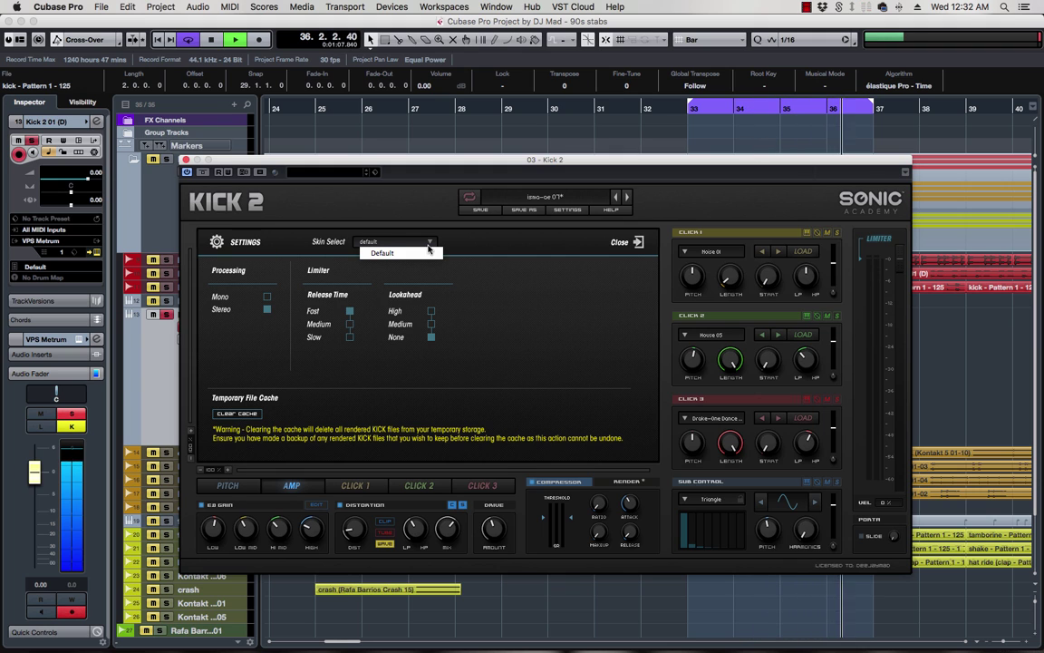
left_click(429, 251)
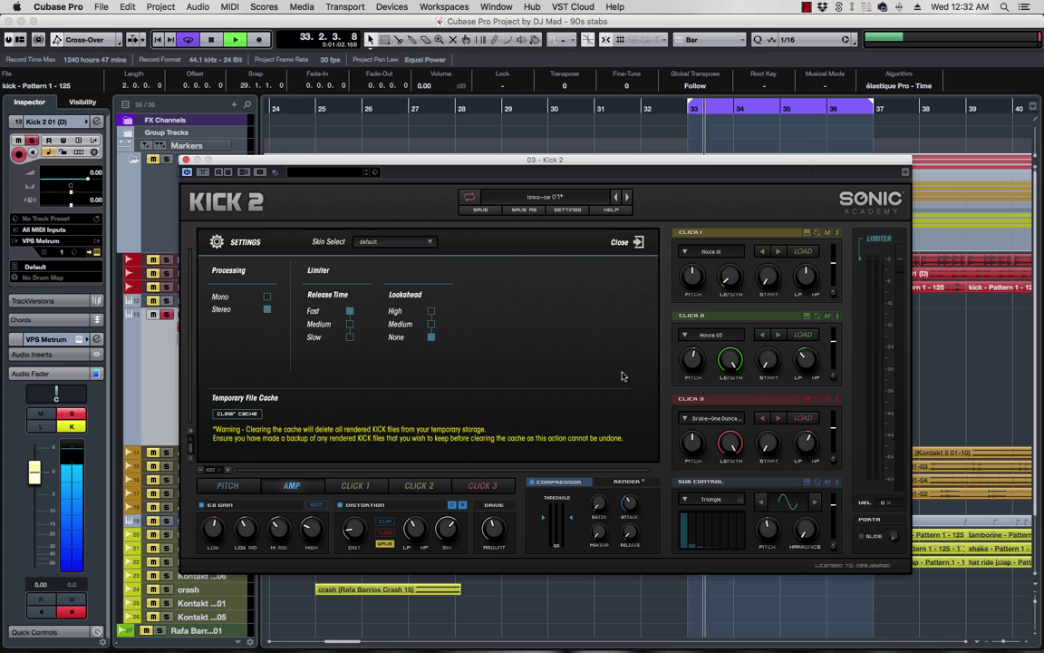
left_click(623, 242)
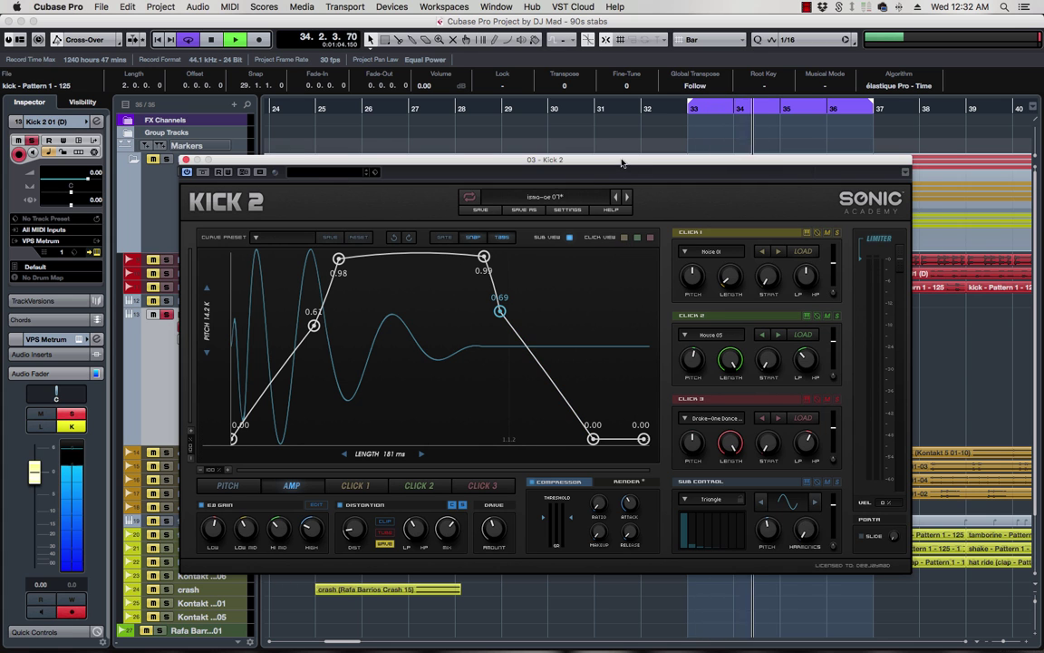
- Reopen the duplicated track's Metrum instrument and arrange its window and Kick 2's so that they overlap
left_click_drag(621, 163, 705, 167)
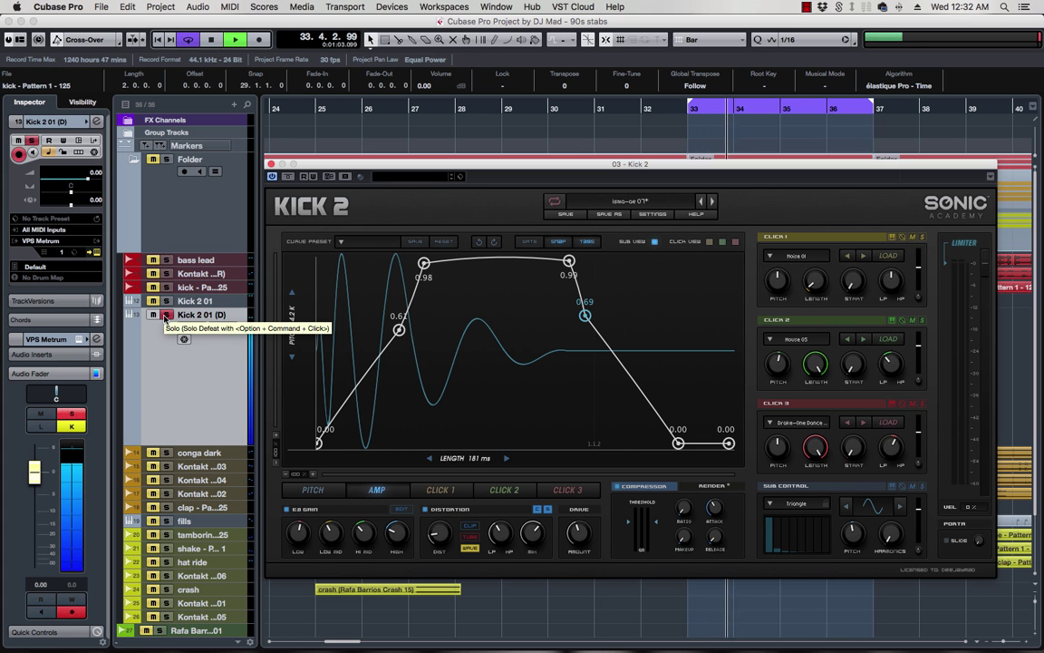
left_click(231, 327)
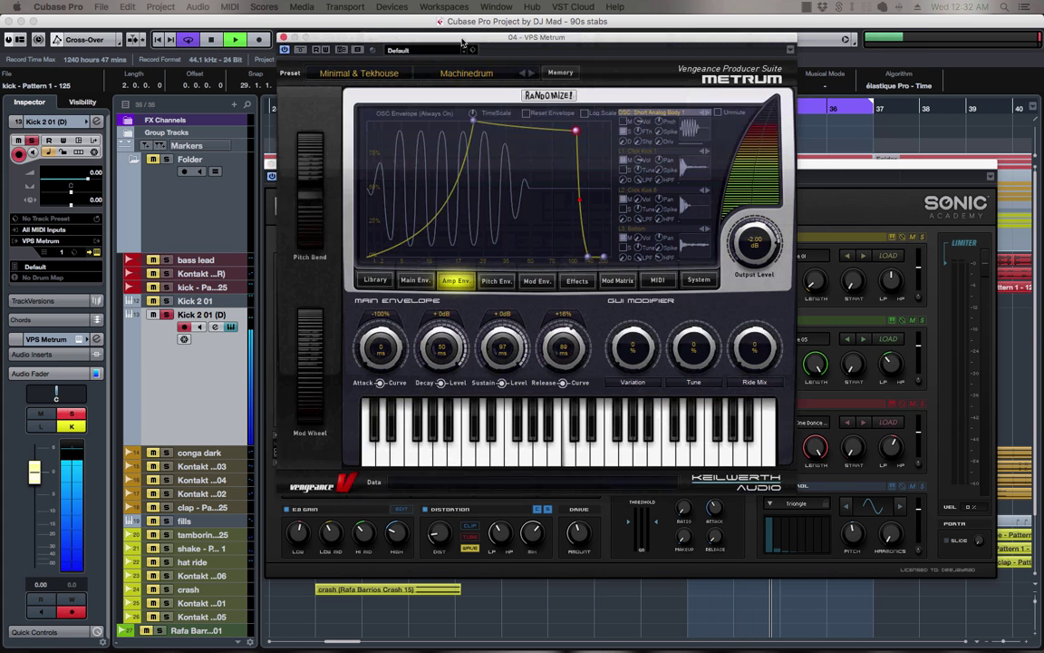
left_click_drag(463, 42, 399, 81)
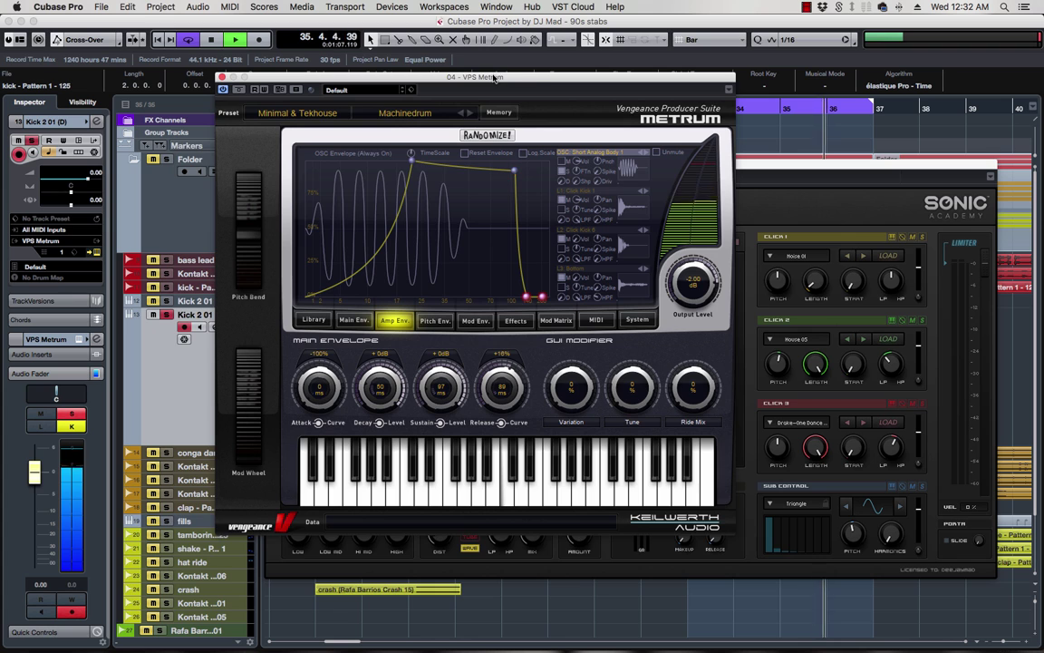
left_click_drag(494, 80, 460, 96)
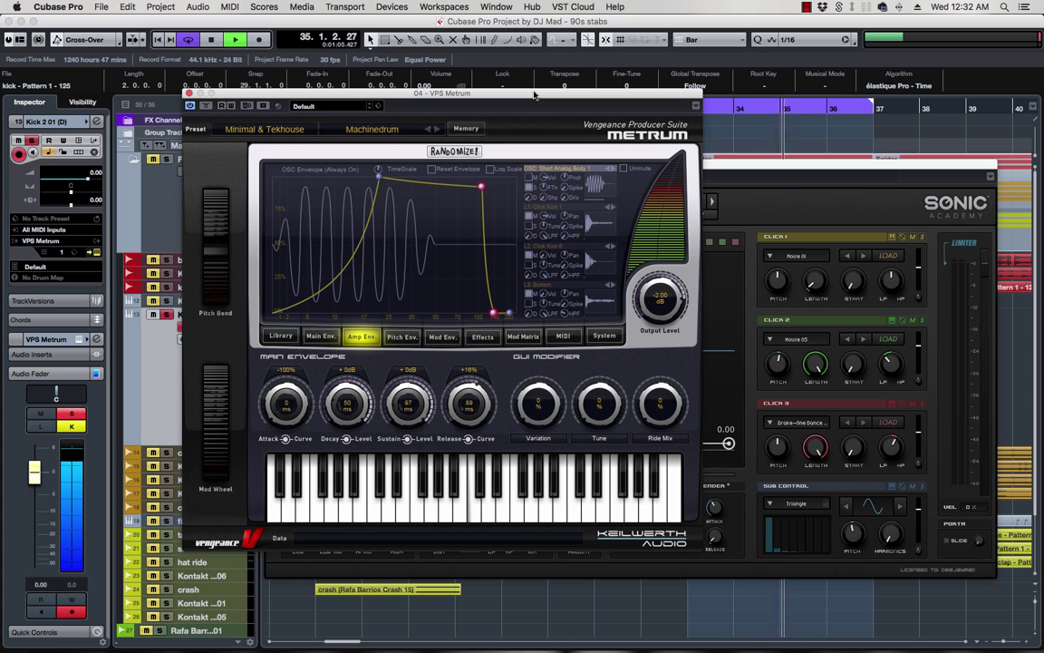
left_click_drag(763, 166, 817, 171)
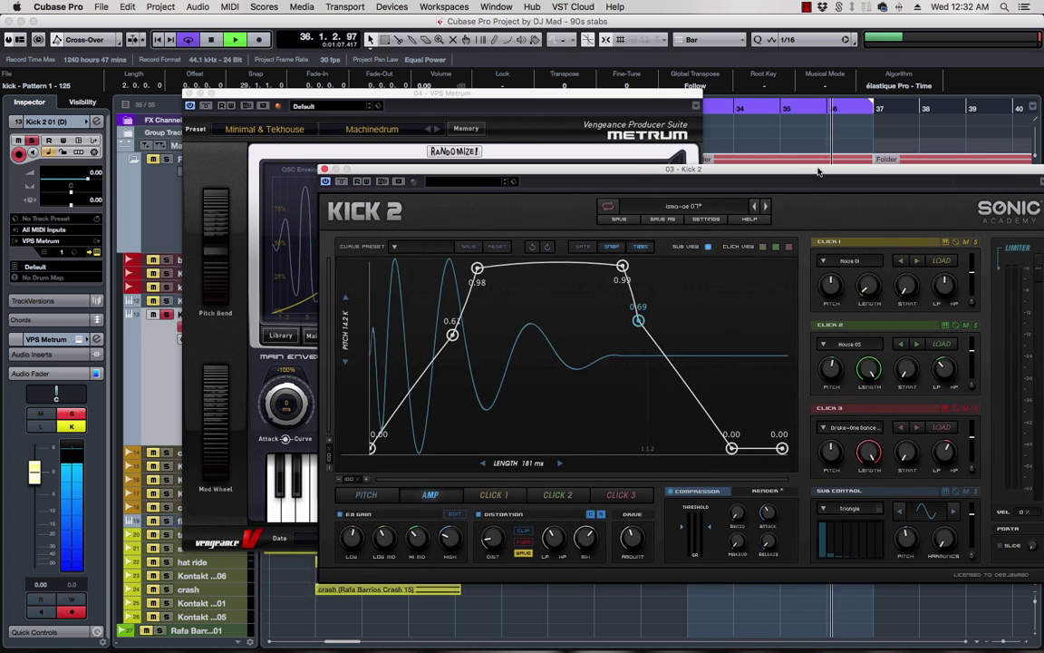
- Close Kick 2 and reposition the Metrum window to uncover the full track names
key("super+w")
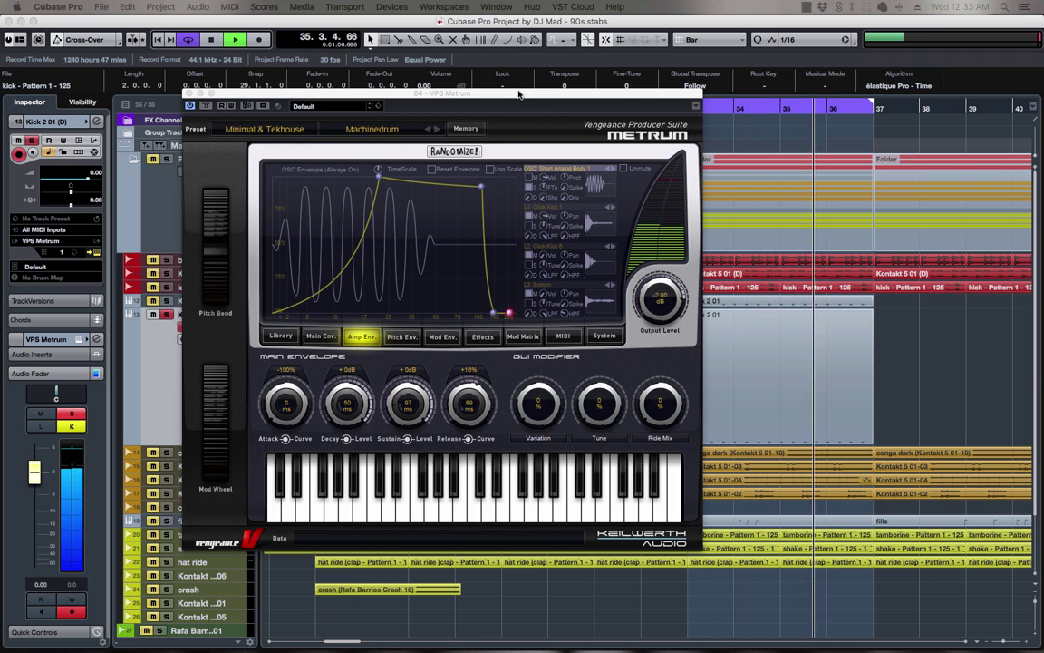
mouse_move(520, 93)
left_mouse_down()
mouse_move(505, 98)
mouse_move(531, 81)
left_mouse_up()
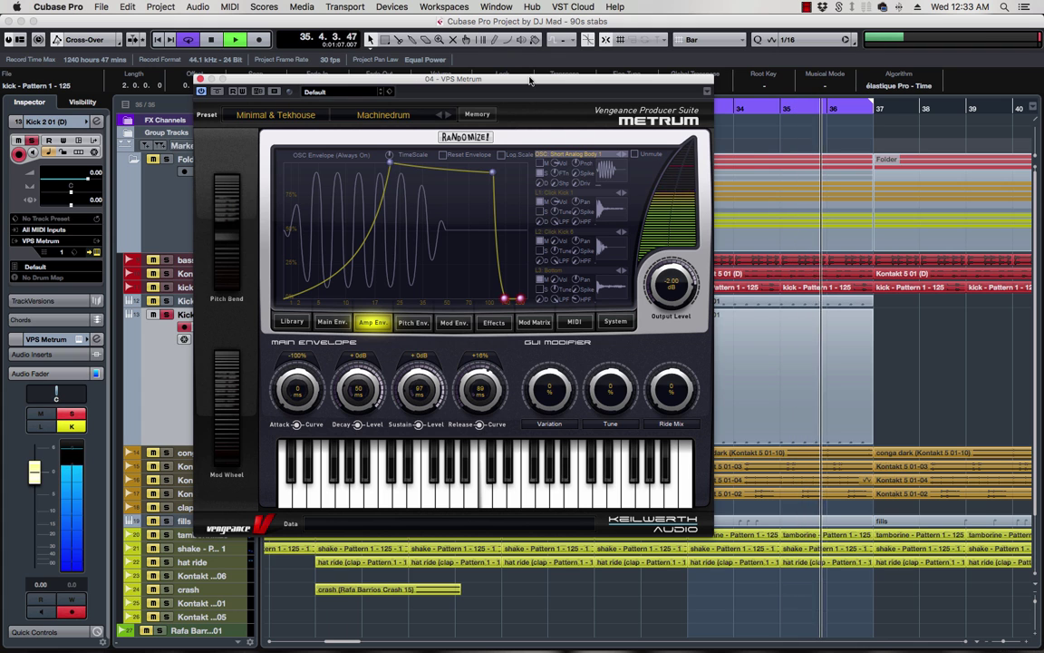
left_click_drag(530, 81, 558, 68)
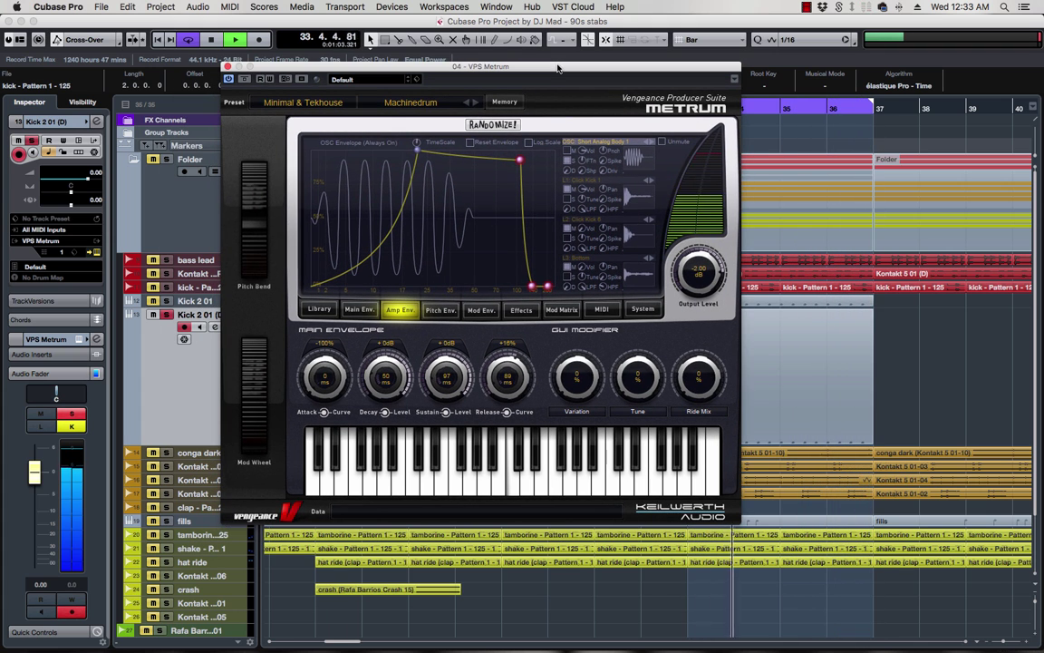
left_click_drag(557, 68, 593, 74)
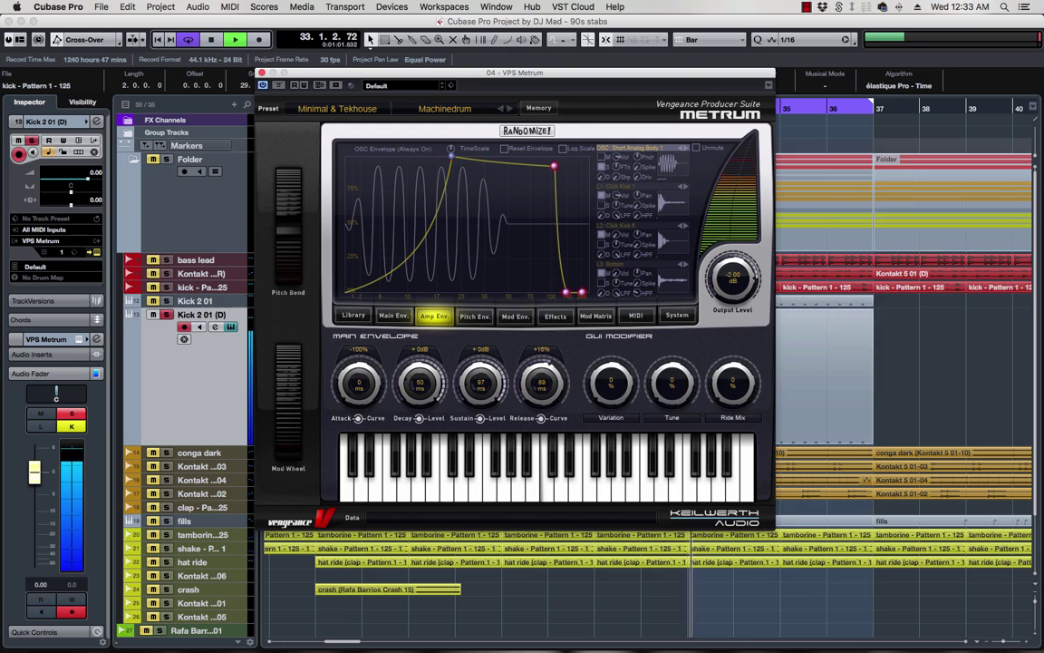
- Bring Kick 2 back up over the Metrum window, reposition it with Metrum's preset header uncovered, and stop playback
left_click(166, 319)
left_click_drag(406, 148, 409, 192)
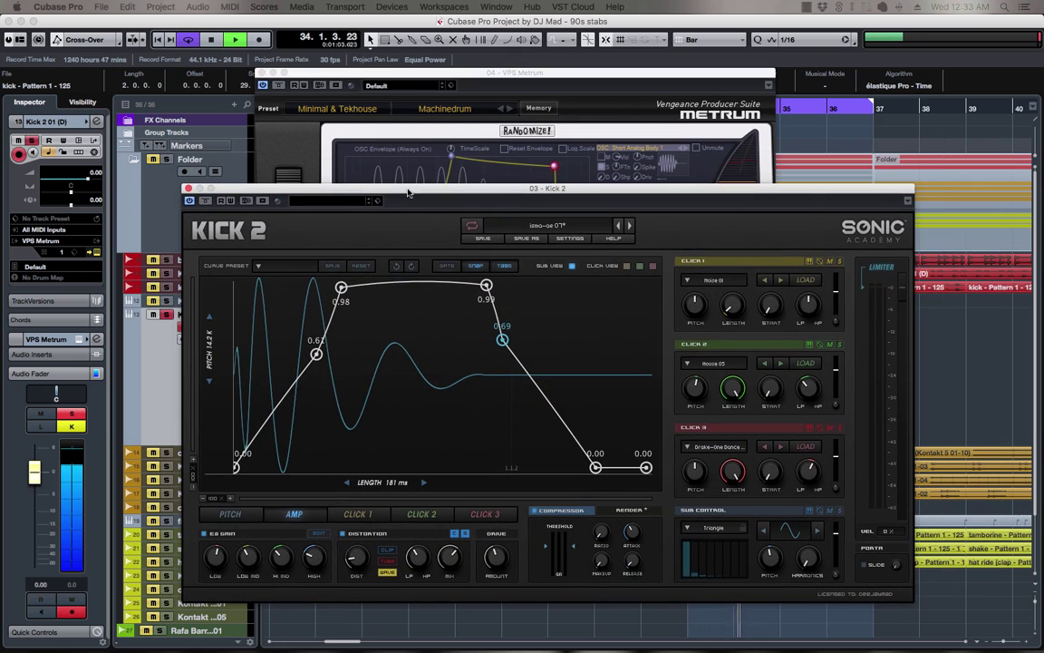
left_click_drag(506, 189, 487, 134)
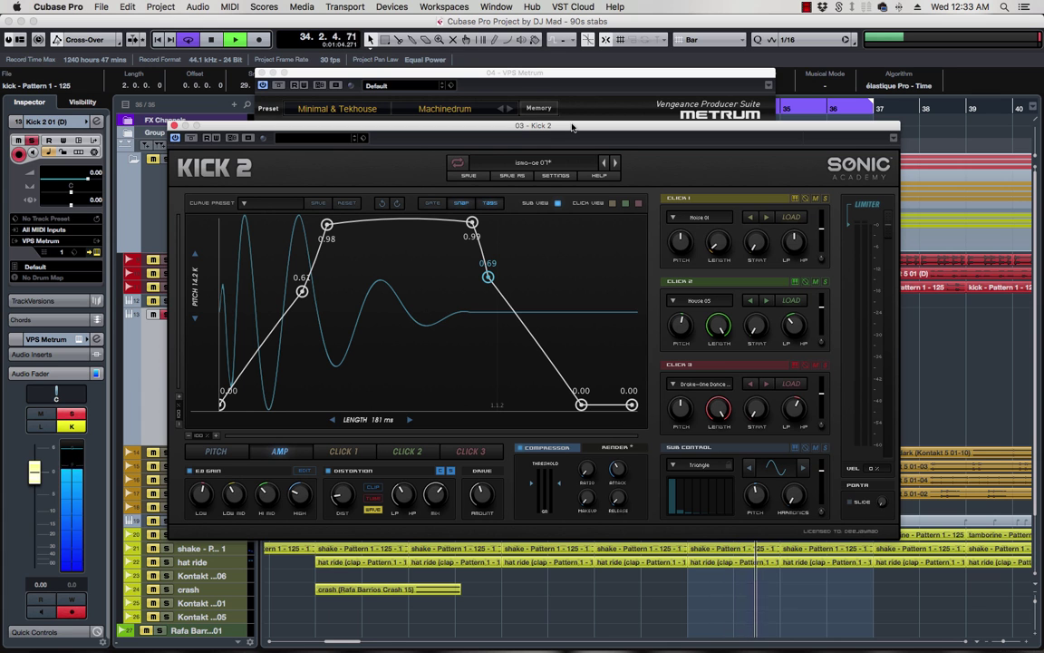
left_click_drag(572, 128, 584, 119)
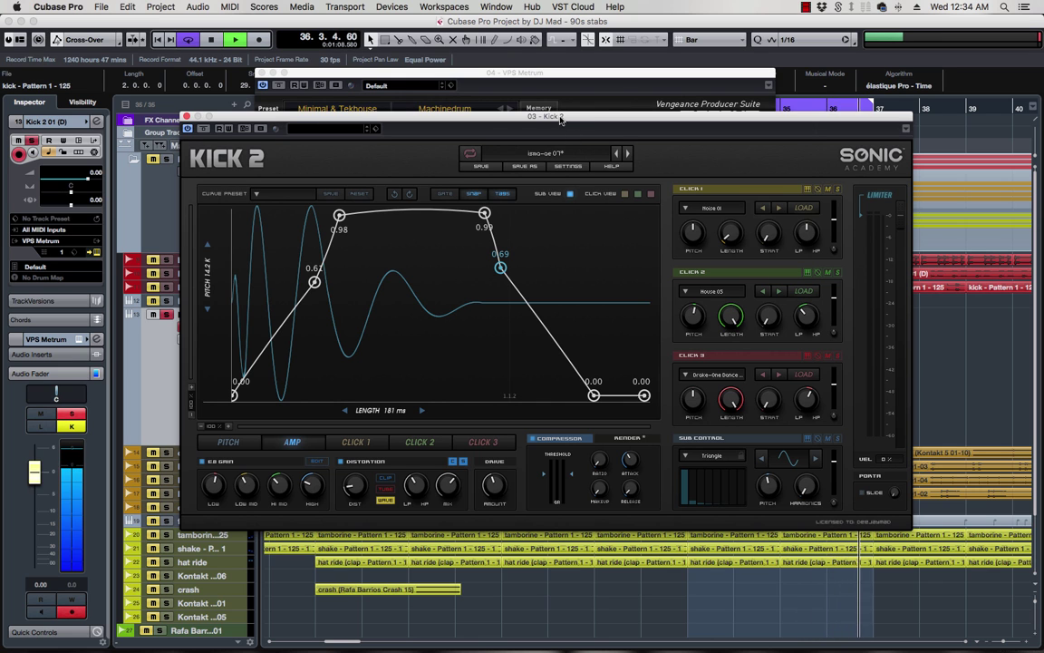
left_click_drag(542, 154, 541, 153)
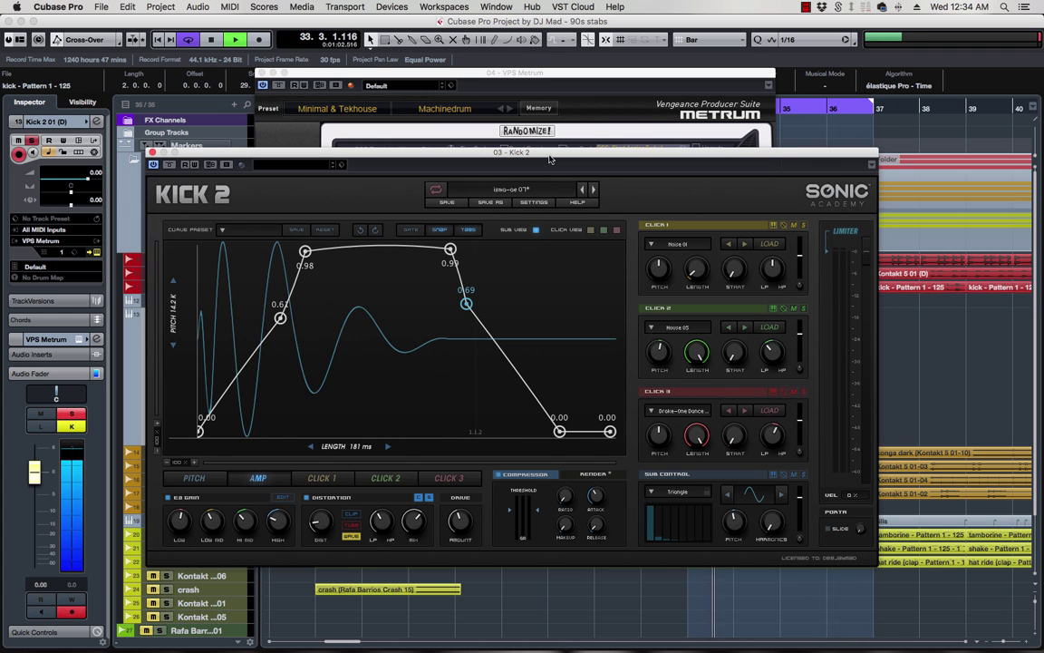
key("space")
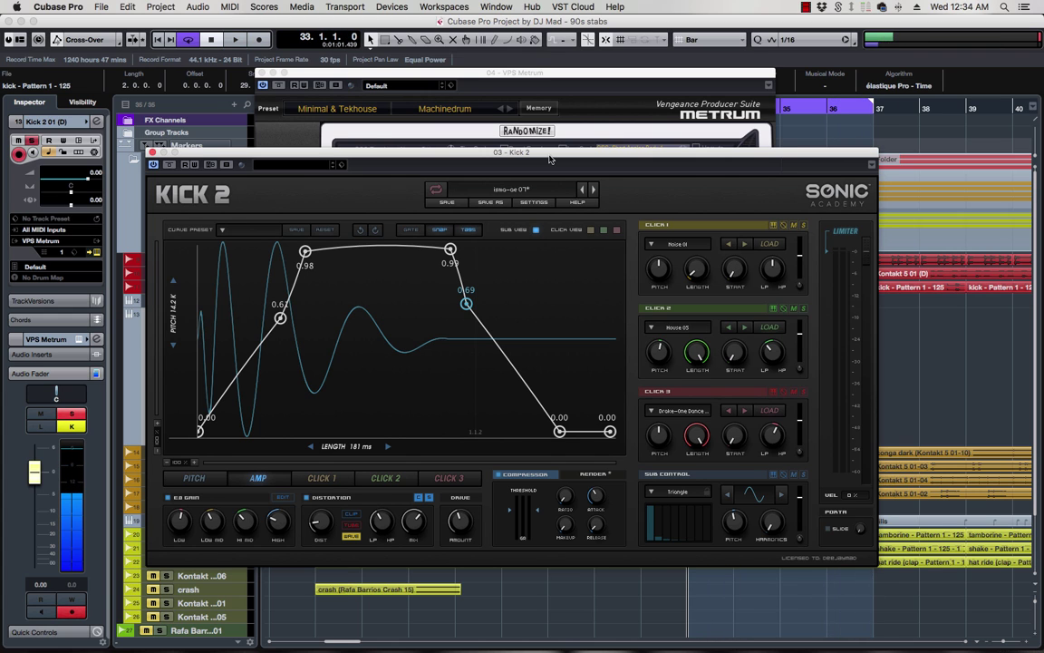
- Rearrange the Metrum and Kick 2 windows so they overlap diagonally, with Kick 2 in front
left_click_drag(548, 159, 561, 243)
left_click(521, 73)
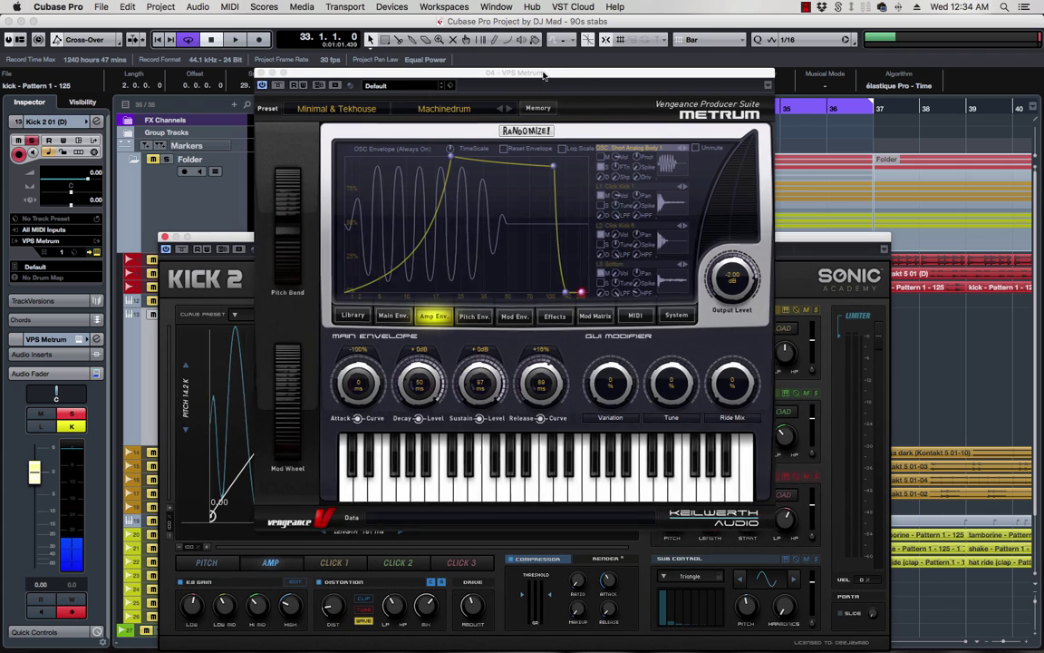
left_click_drag(521, 72, 376, 30)
left_click(661, 241)
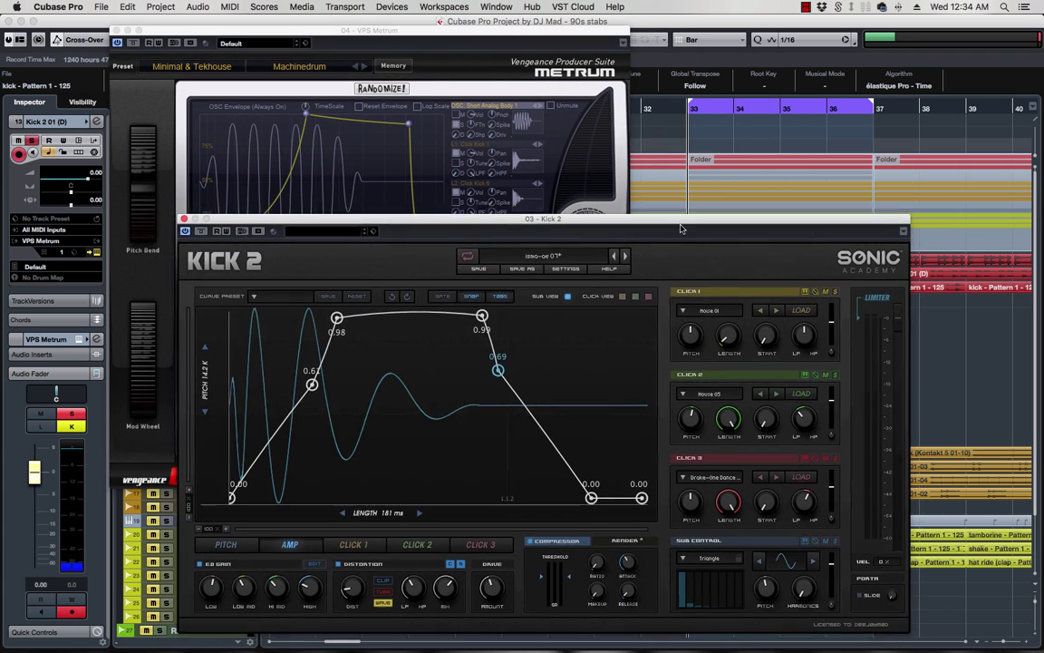
left_click(432, 32)
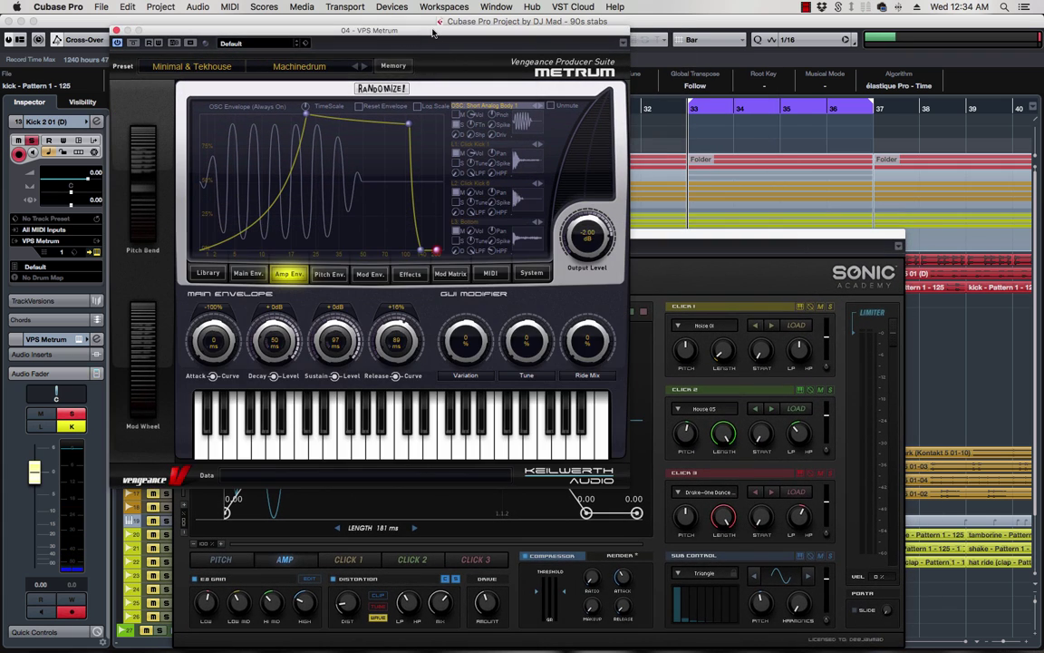
right_click(426, 31)
left_click(688, 240)
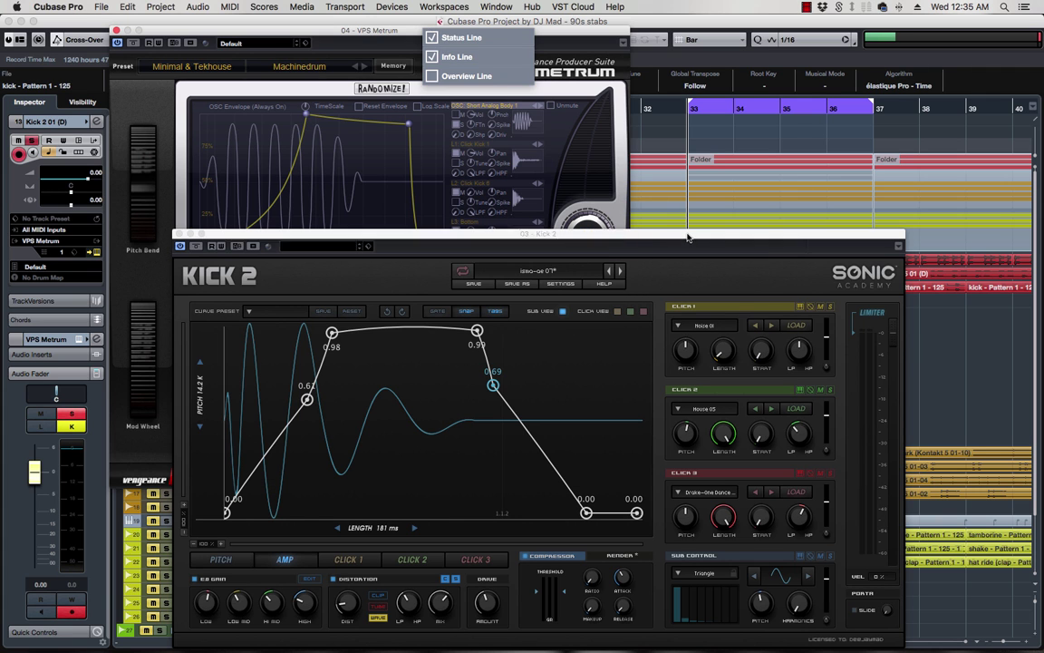
left_click_drag(689, 240, 631, 176)
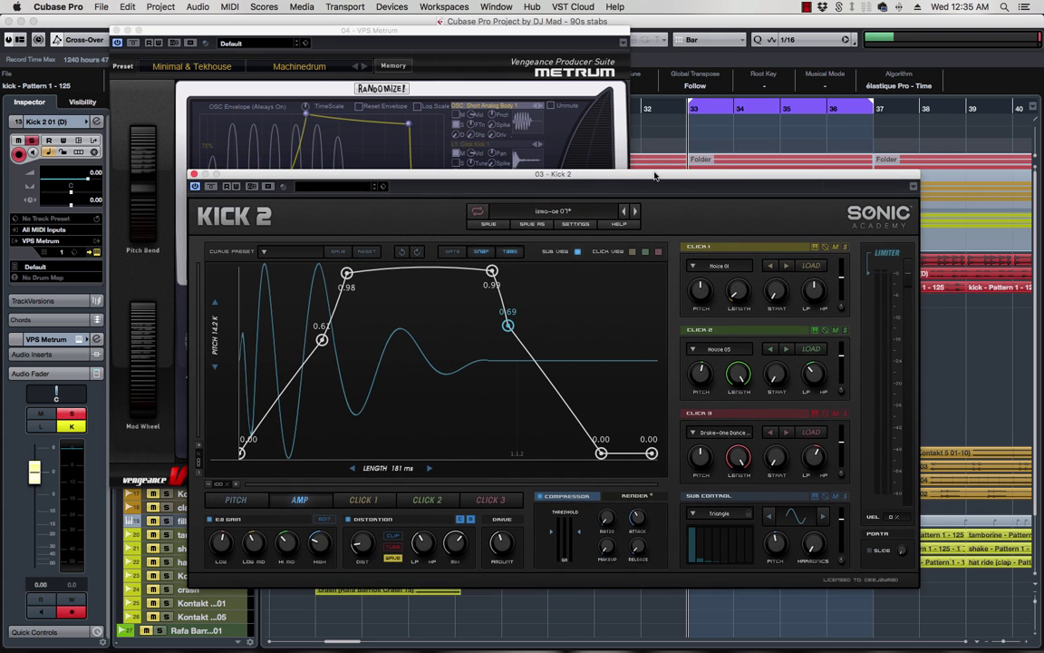
- Leave the Status Line option enabled and bring Metrum in front of Kick 2, with Kick 2's click sections uncovered
left_click(478, 35)
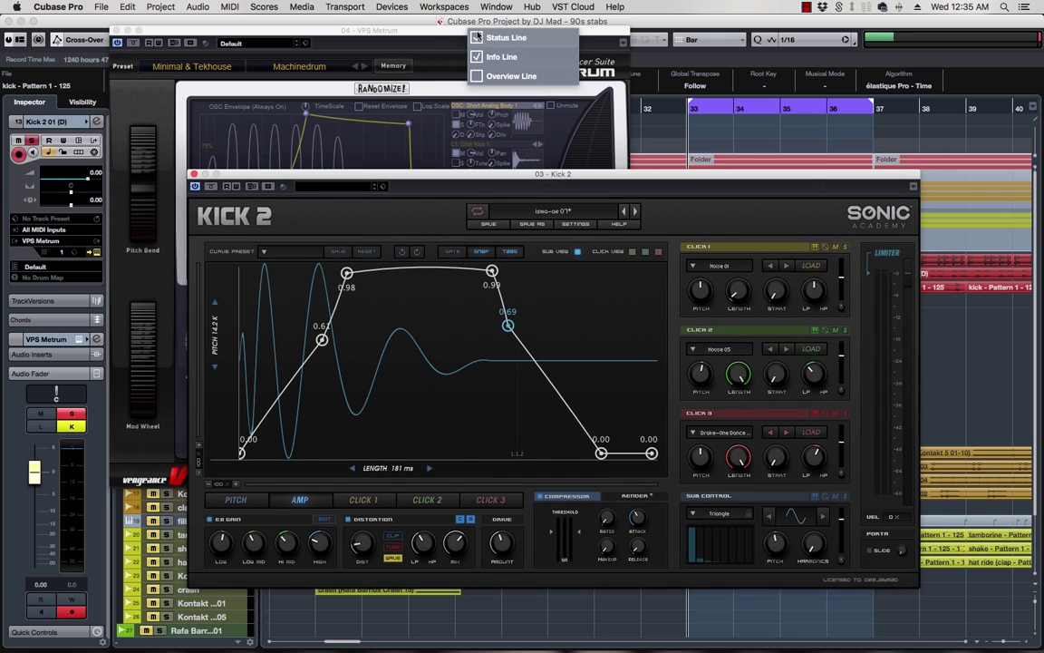
left_click(476, 37)
left_click(477, 37)
left_click(433, 36)
left_click_drag(421, 40, 470, 83)
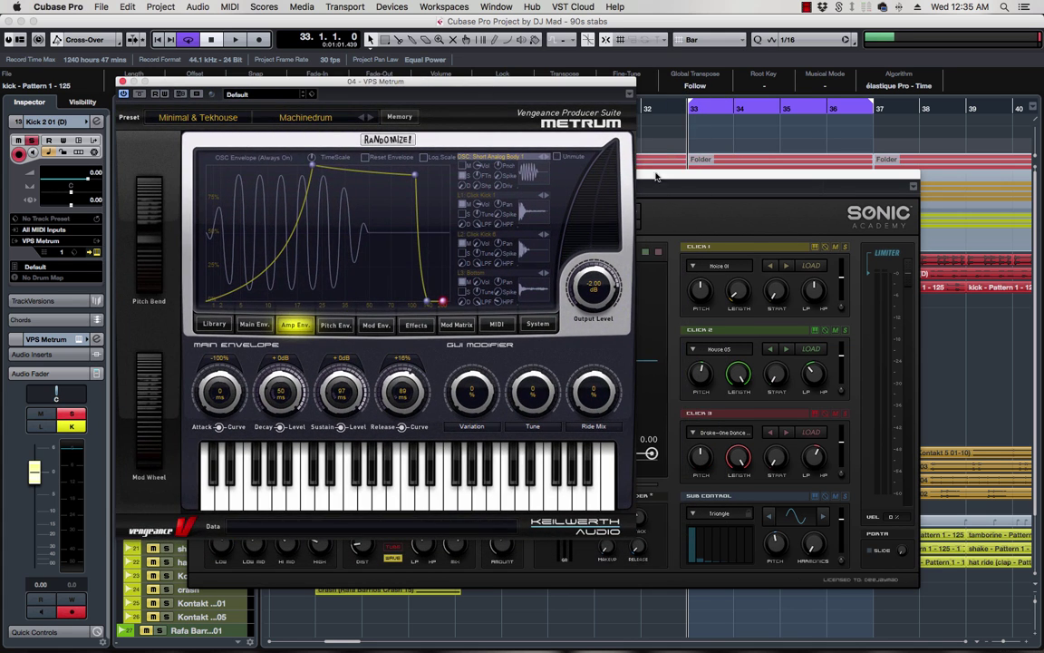
left_click_drag(505, 84, 417, 84)
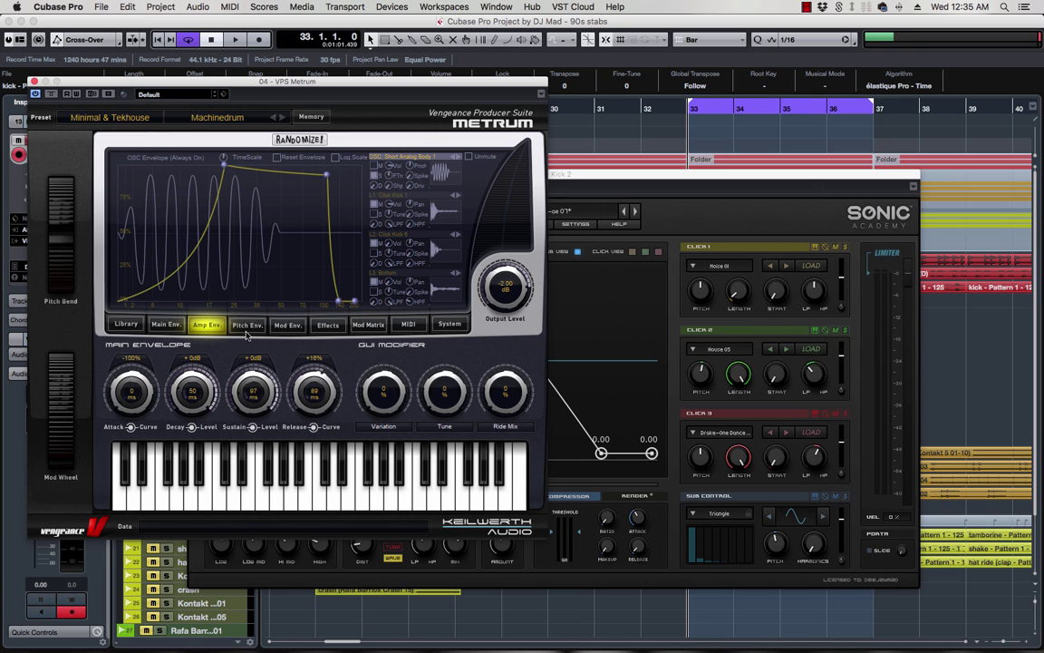
- Review Metrum's Mod Matrix, MIDI, System, Mod Env. and Effects pages, toggling the Equalizer off and back on
left_click(369, 327)
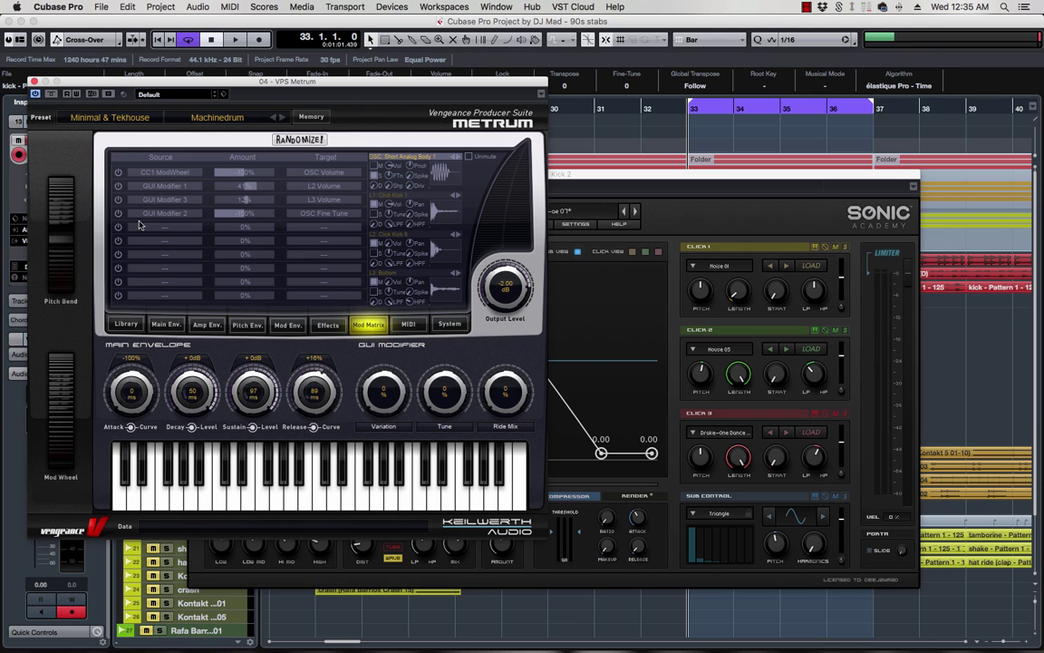
left_click(408, 326)
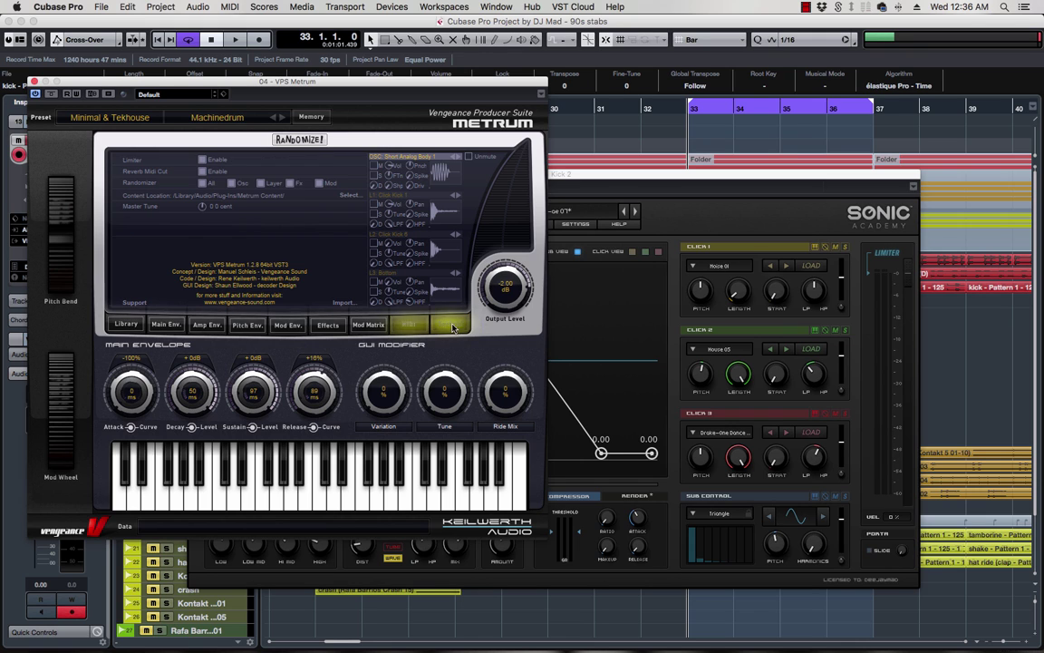
left_click(368, 325)
left_click(328, 327)
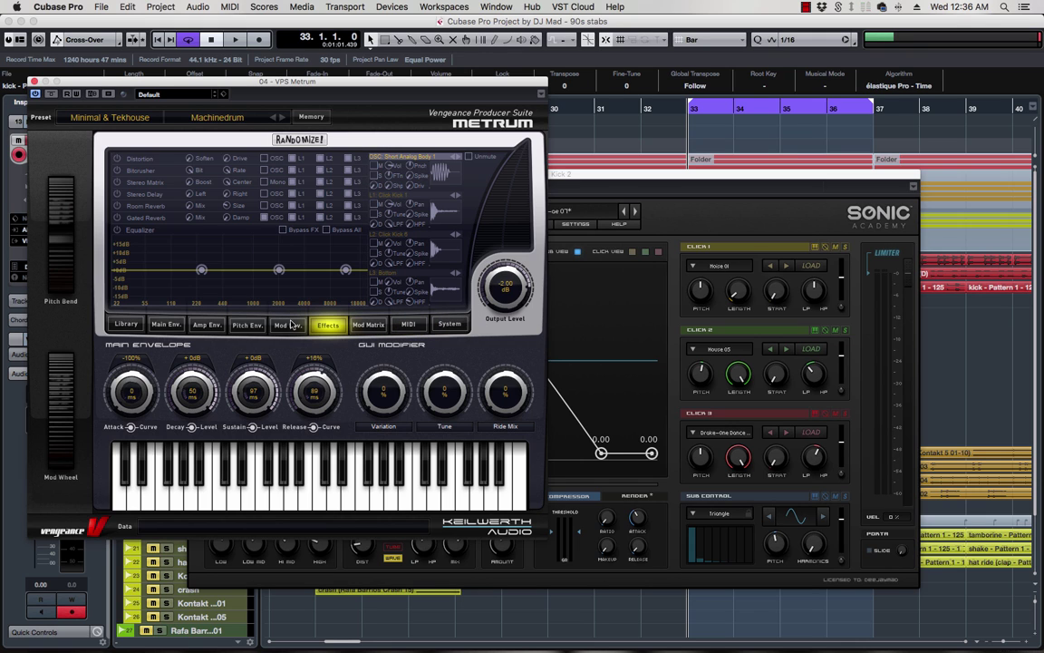
left_click(286, 325)
left_click(325, 326)
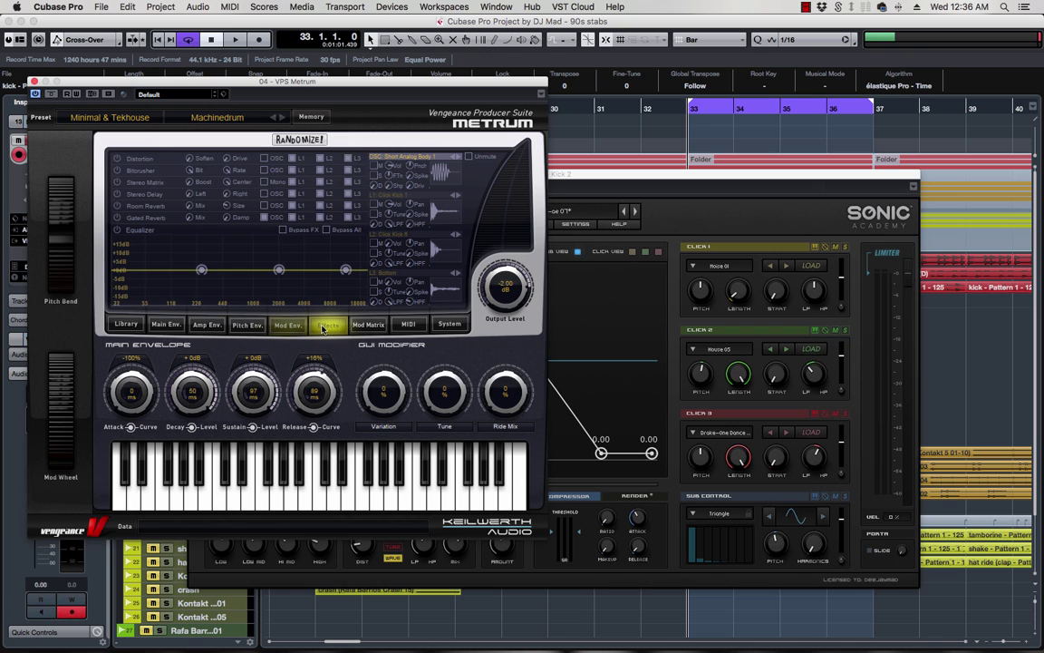
left_click(137, 234)
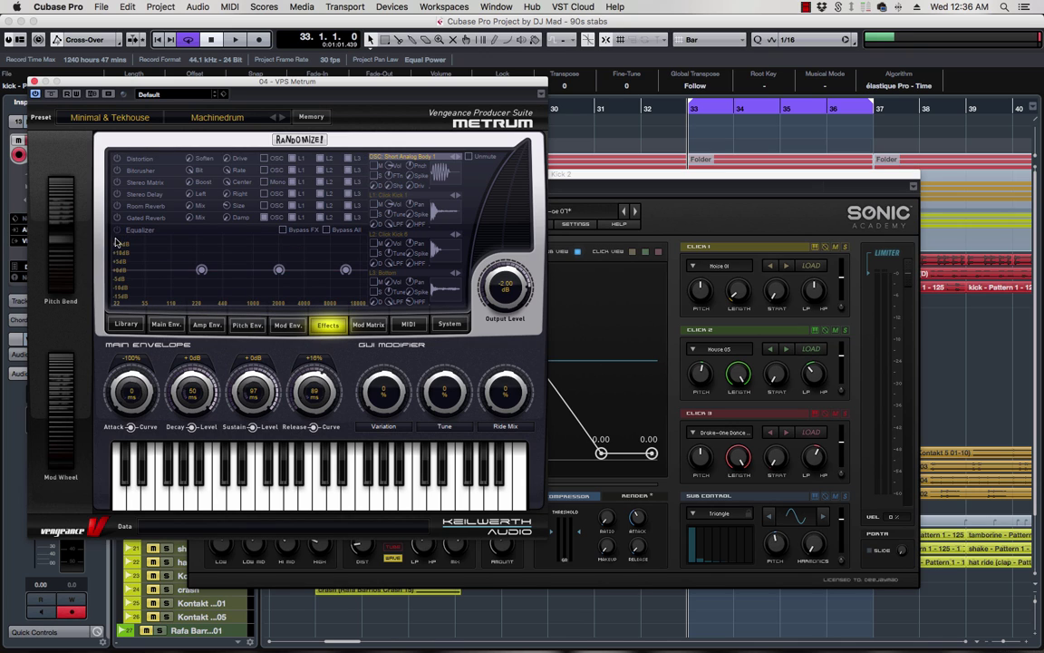
left_click(116, 230)
- Reposition the Metrum window to uncover the full track Inspector beside it
left_click_drag(265, 86, 292, 85)
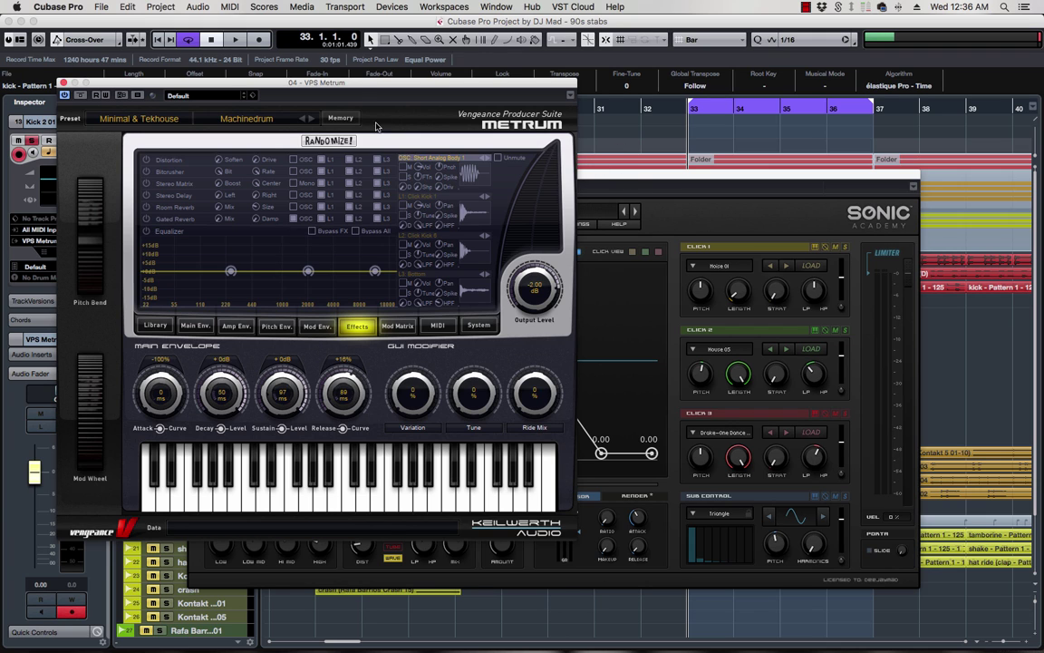
left_click_drag(348, 88, 397, 74)
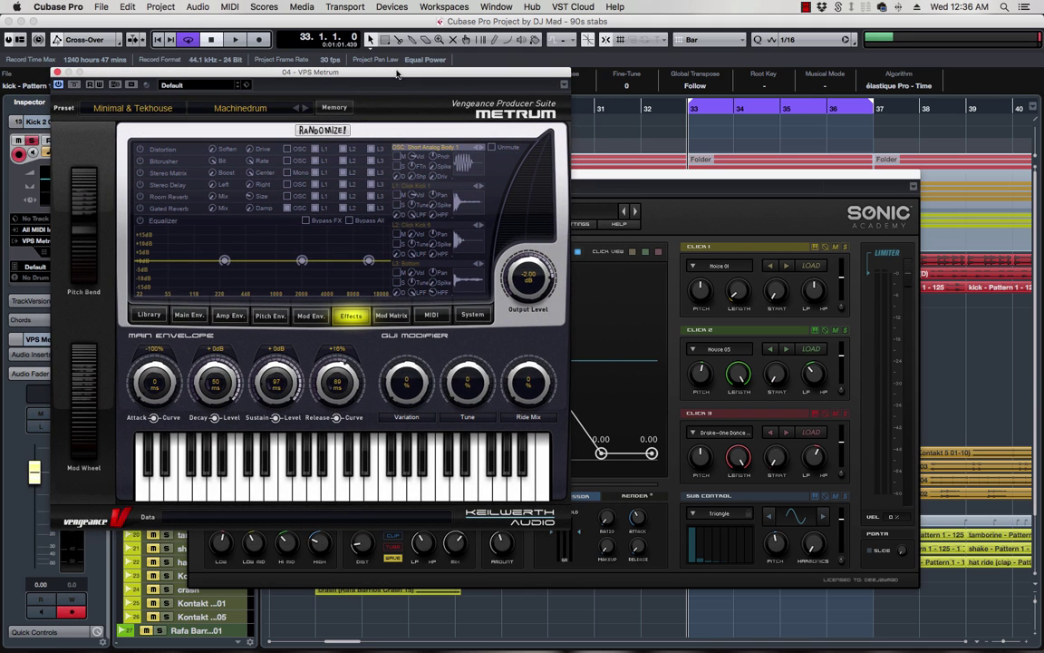
left_click_drag(375, 72, 440, 82)
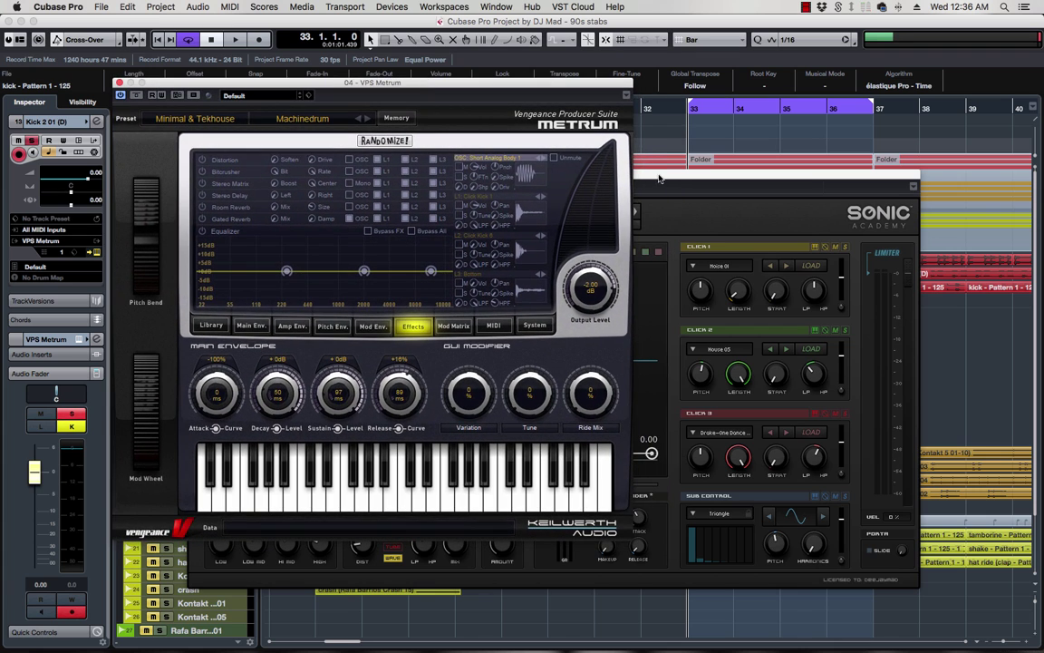
- Bring Kick 2 in front of Metrum and reposition it to cover most of the Metrum window
left_click_drag(659, 179, 664, 145)
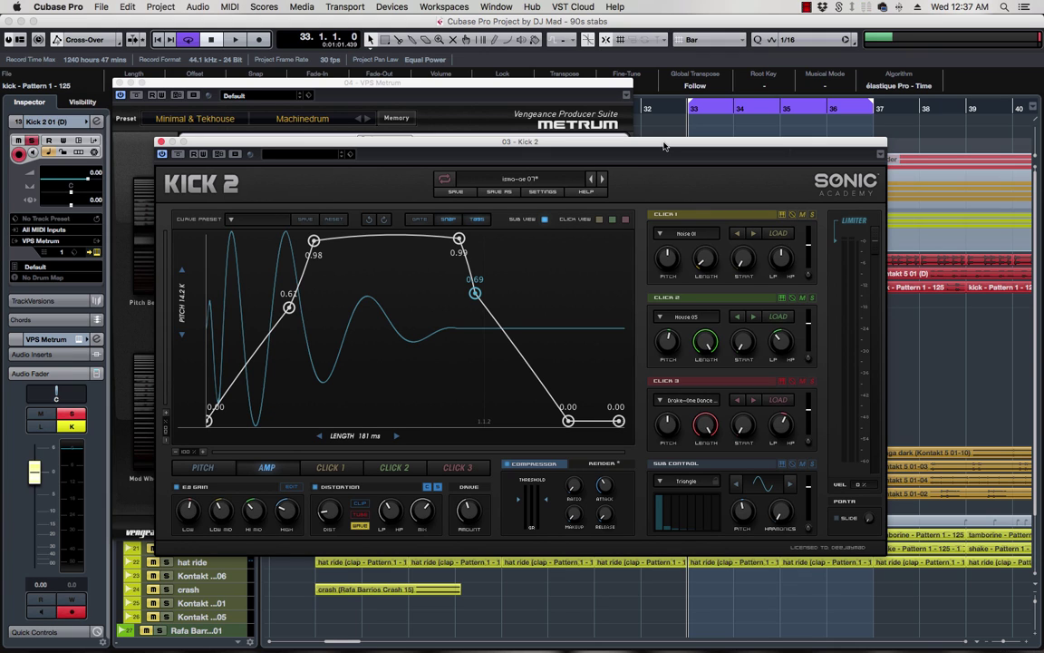
left_click_drag(664, 145, 690, 185)
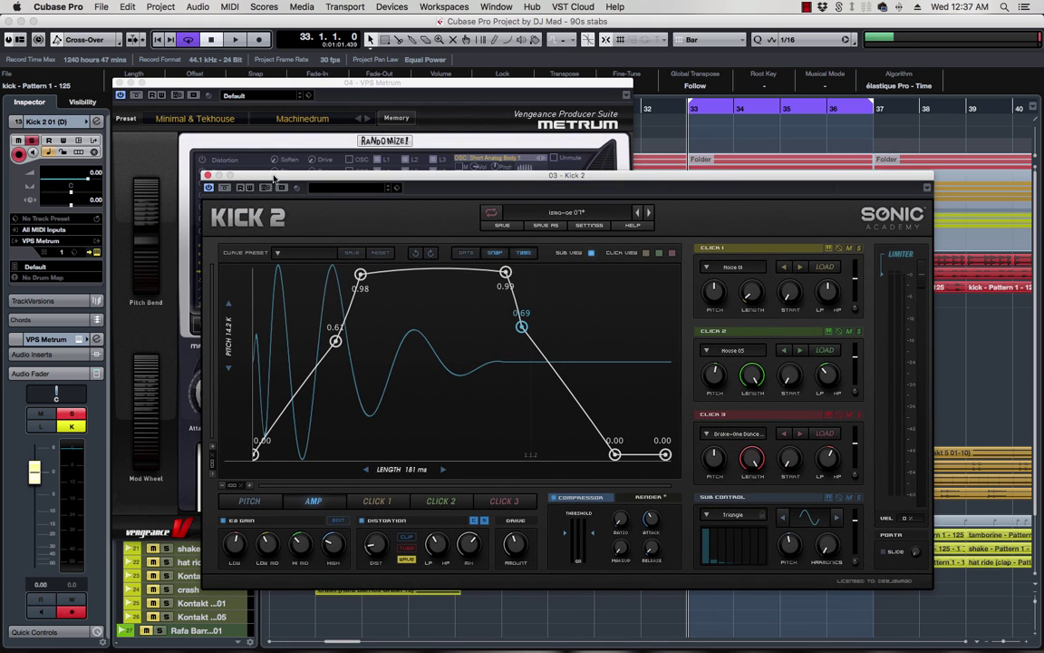
left_click_drag(272, 177, 260, 156)
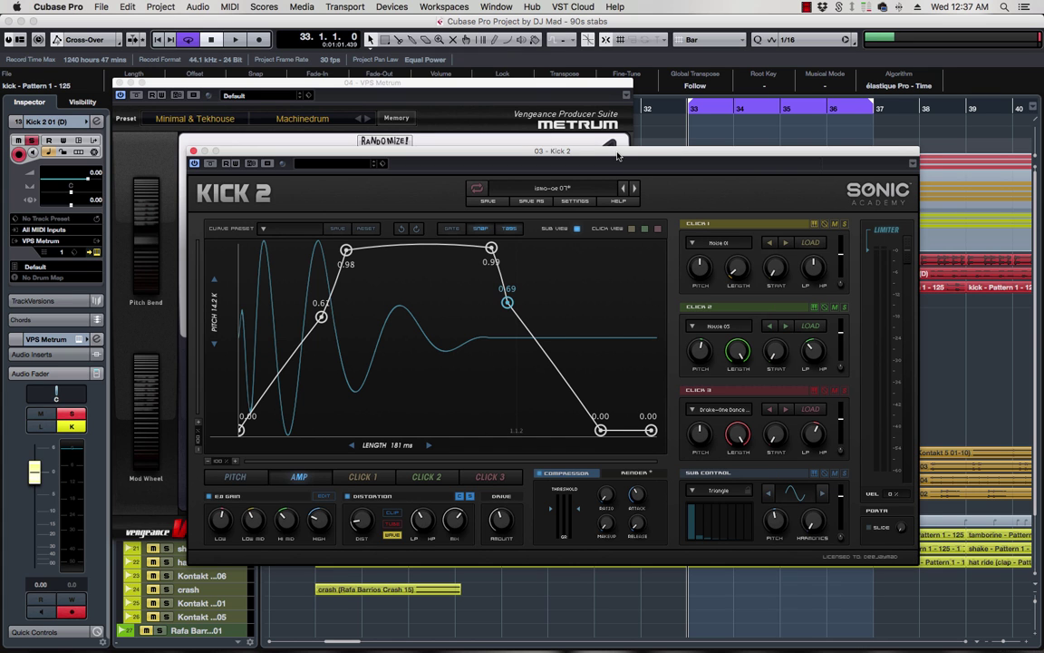
left_click_drag(616, 156, 551, 103)
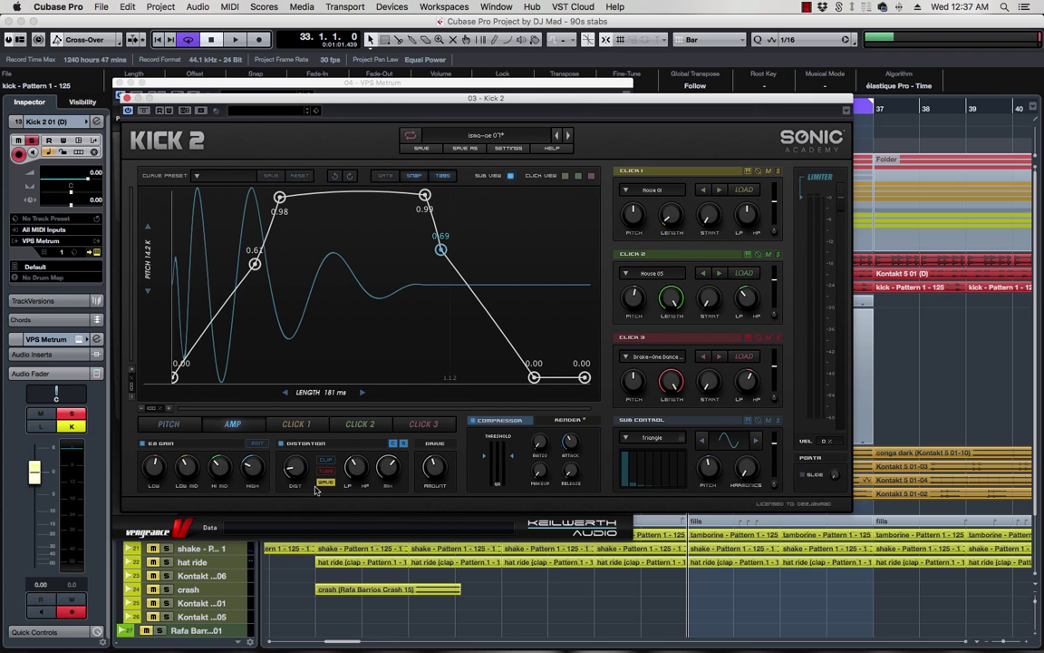
left_click_drag(422, 95, 406, 95)
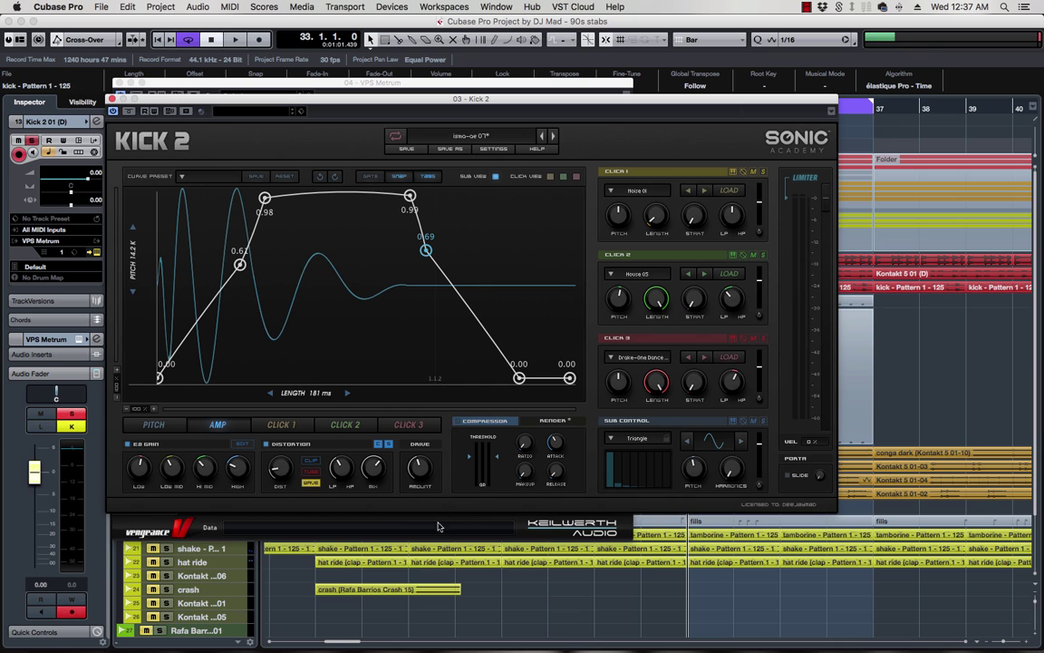
- Switch off Kick 2's compressor, open its four-band EQ for editing, and reposition the window
left_click(459, 421)
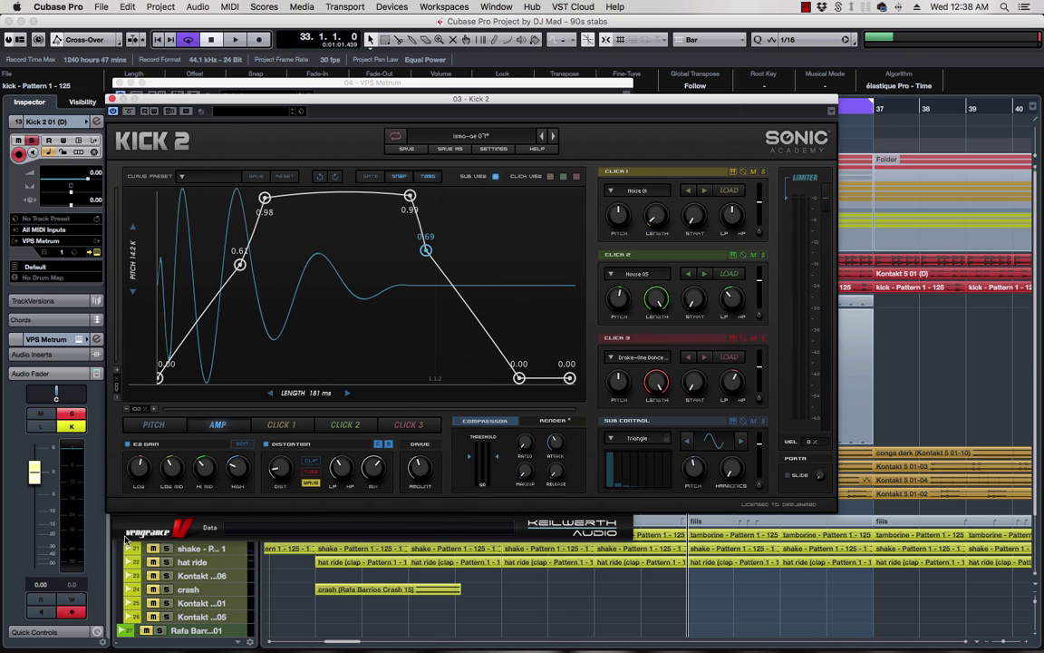
left_click(149, 444)
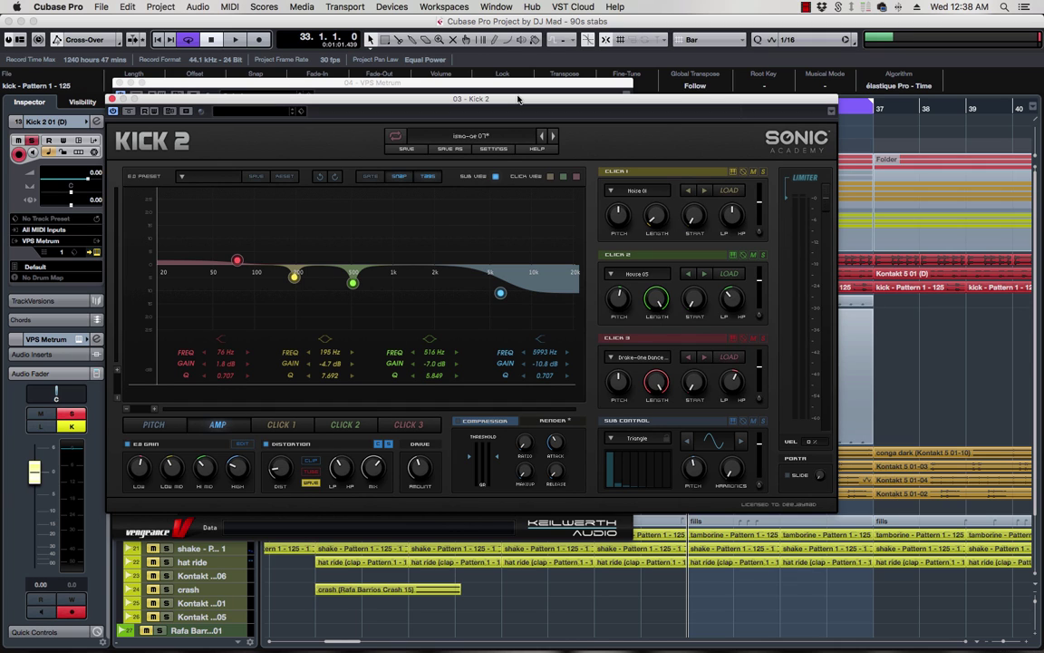
left_click_drag(518, 99, 526, 165)
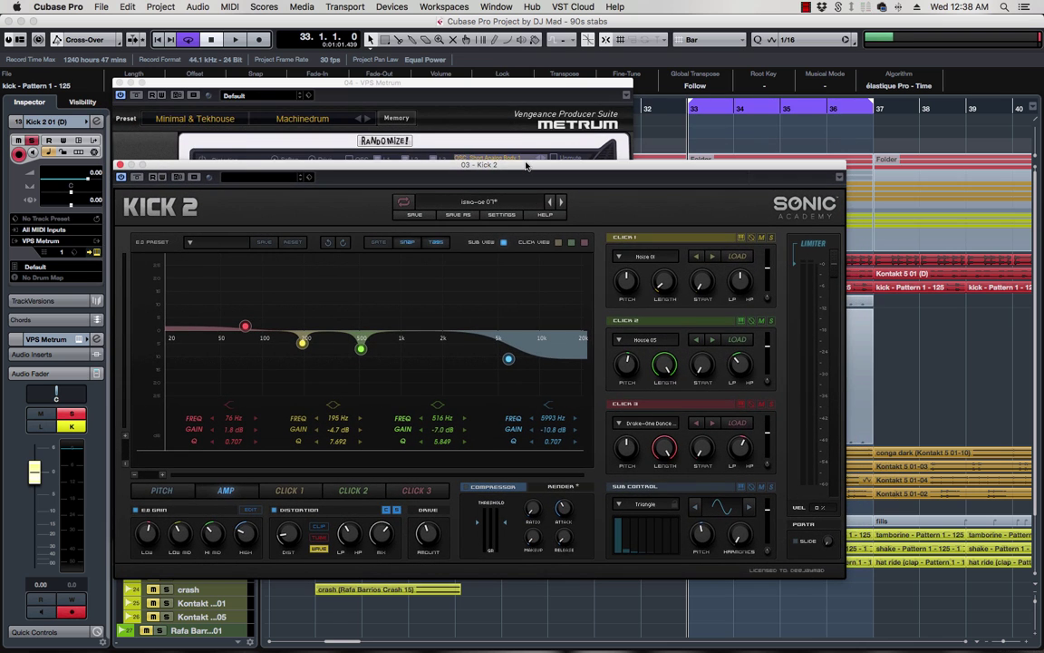
left_click_drag(526, 165, 467, 122)
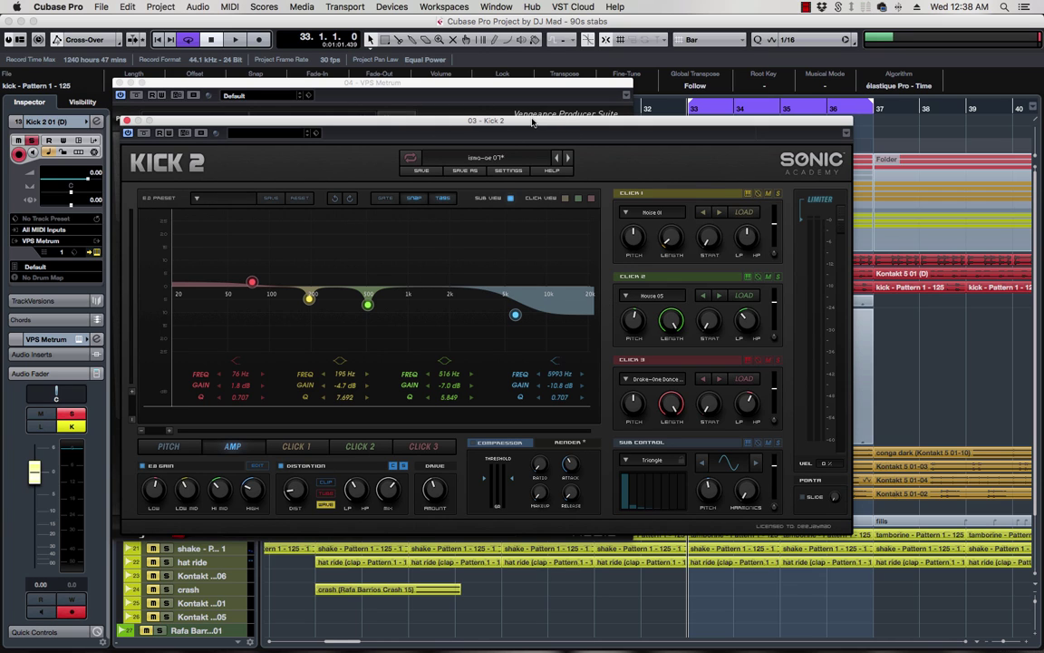
- Bring Metrum in front of Kick 2, check its main, amp and pitch envelopes, and shift its window aside
left_click(485, 84)
left_click_drag(397, 76, 467, 70)
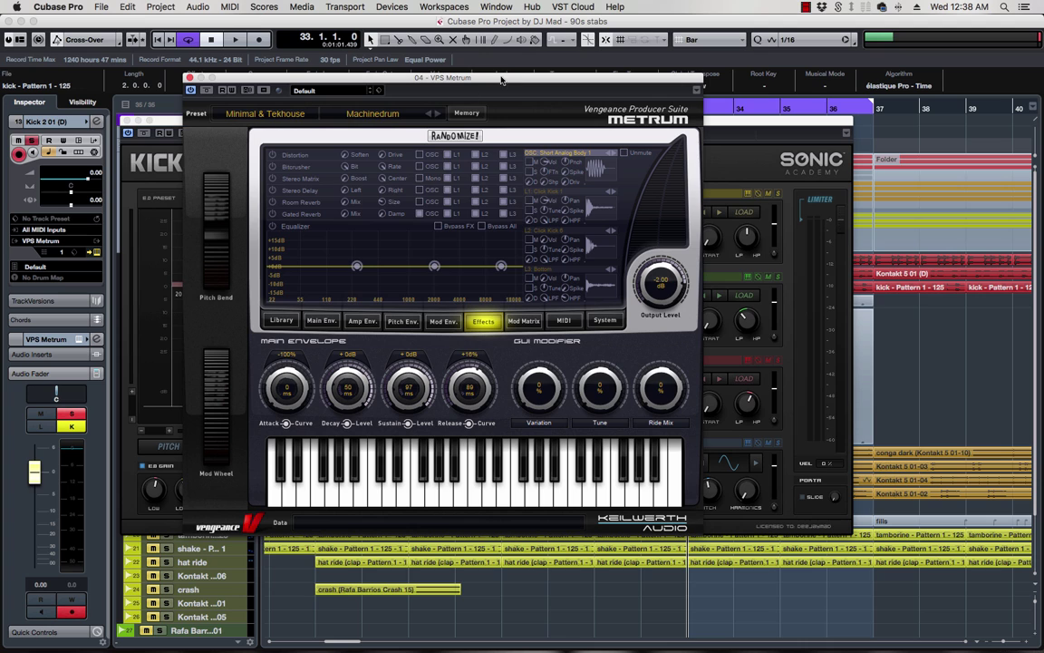
left_click(281, 321)
left_click(282, 321)
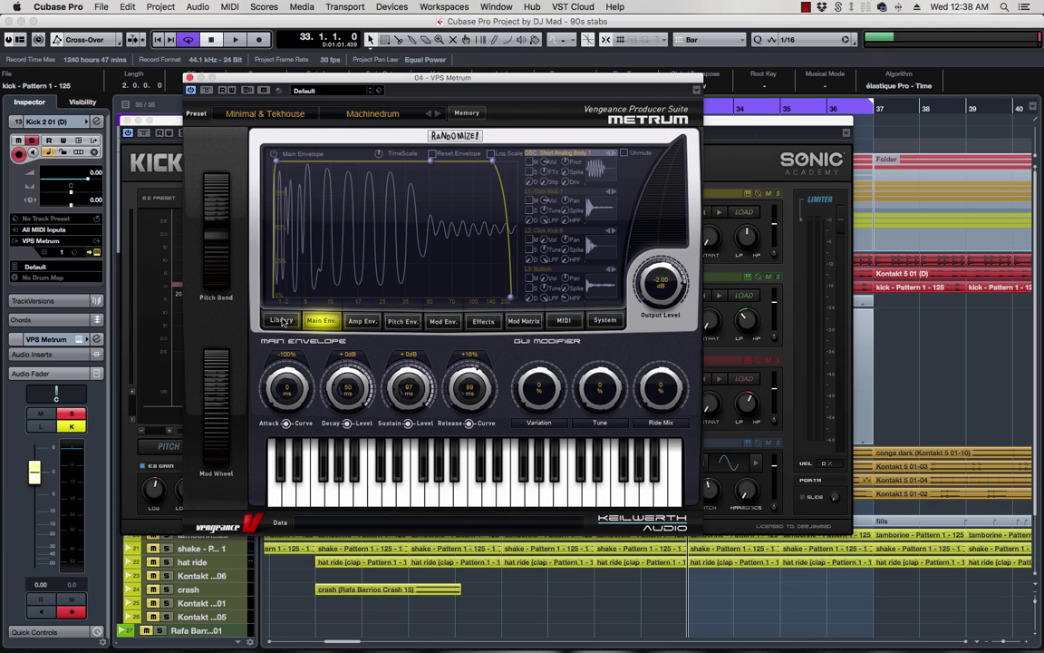
left_click(285, 322)
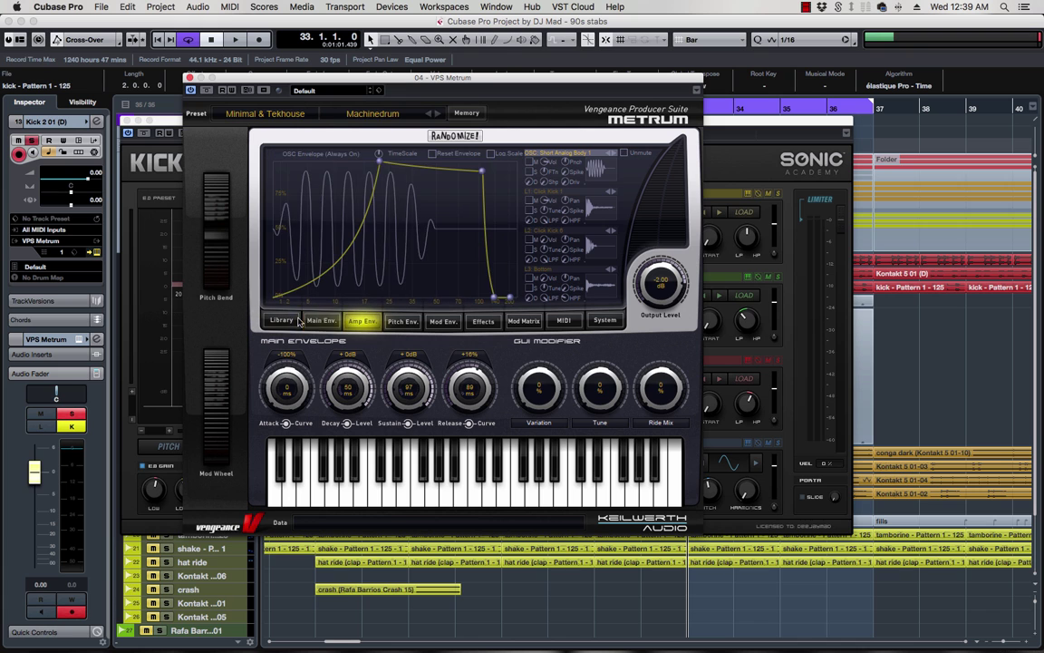
left_click(402, 321)
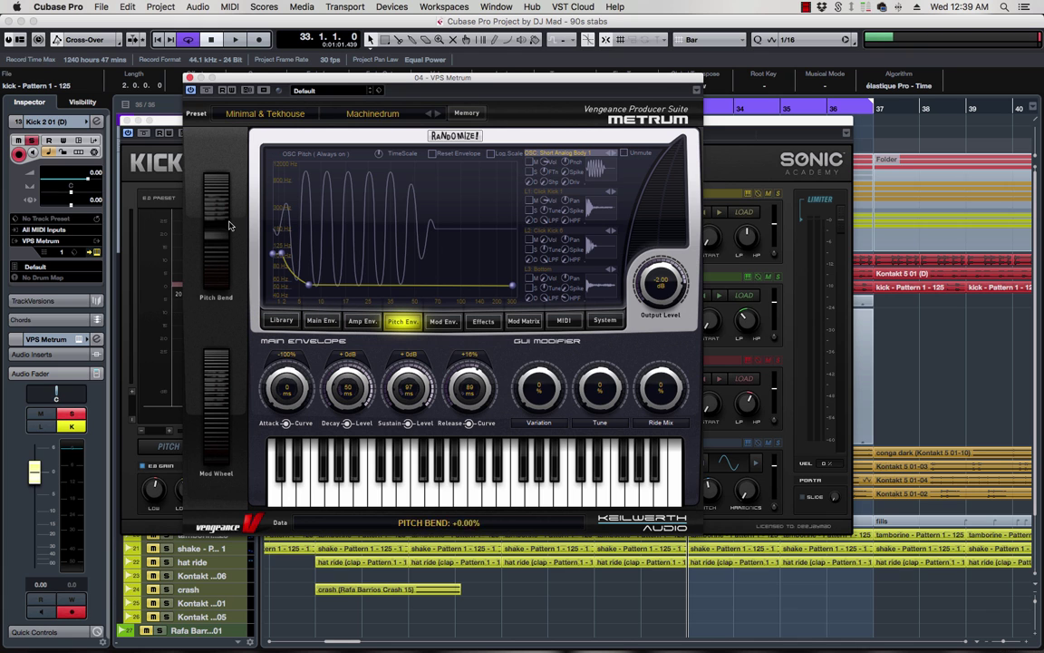
left_click_drag(359, 73, 251, 62)
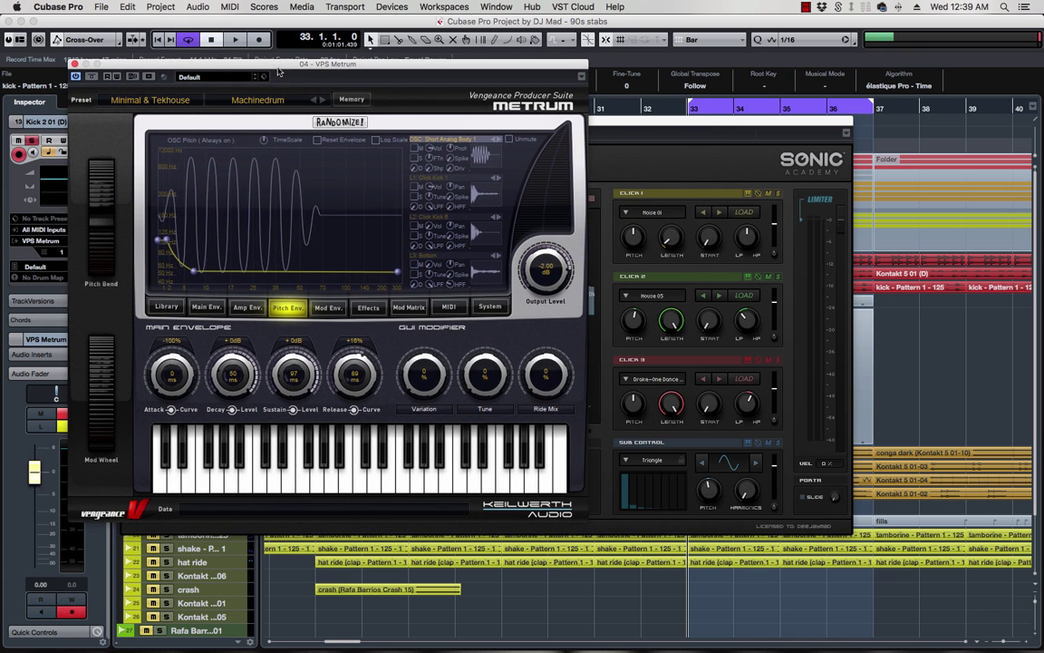
- Arrange the Metrum and Kick 2 windows diagonally, with Kick 2 in front and overlapping Metrum's lower corner
left_click_drag(458, 67, 528, 75)
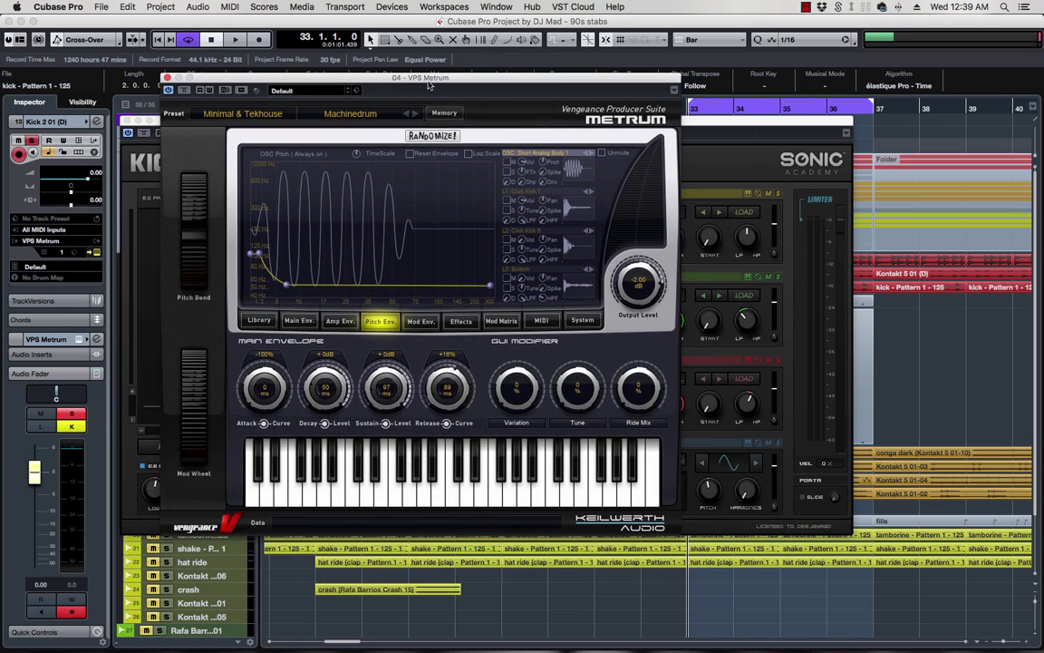
left_click_drag(386, 75, 438, 121)
left_click_drag(465, 86, 231, 44)
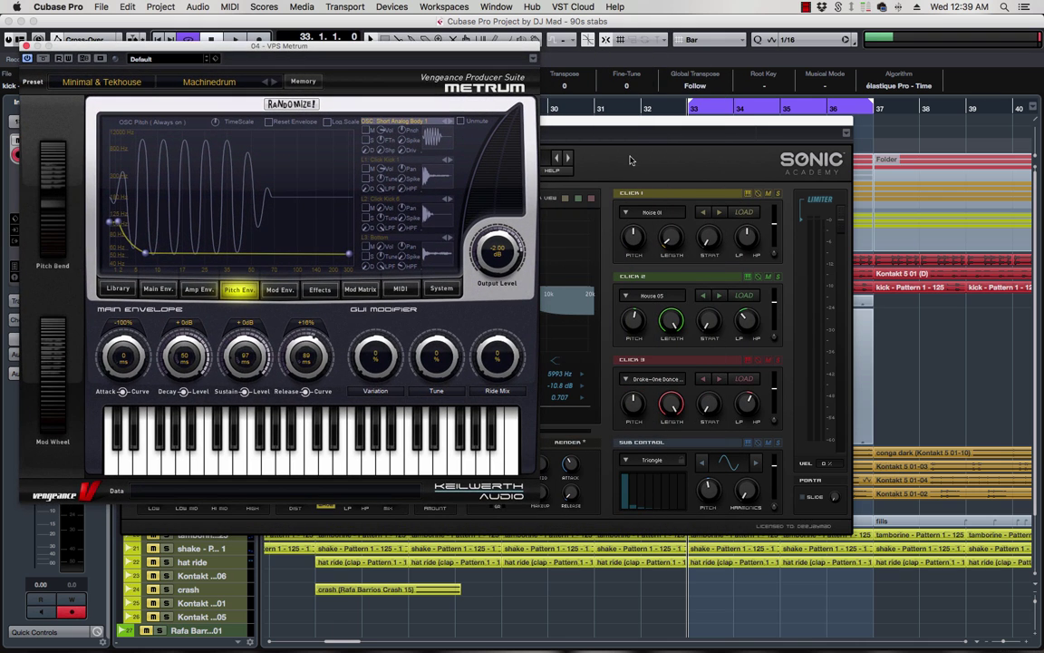
left_click_drag(573, 122, 573, 161)
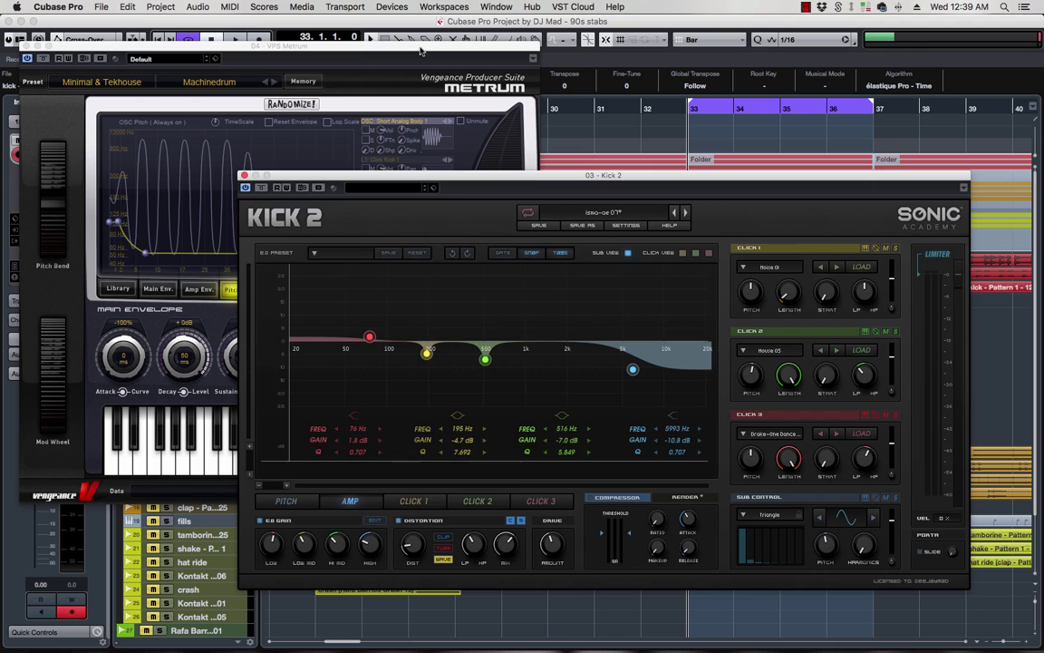
- Alternate between the Metrum and Kick 2 windows to compare them, leaving Metrum in front
left_click(383, 46)
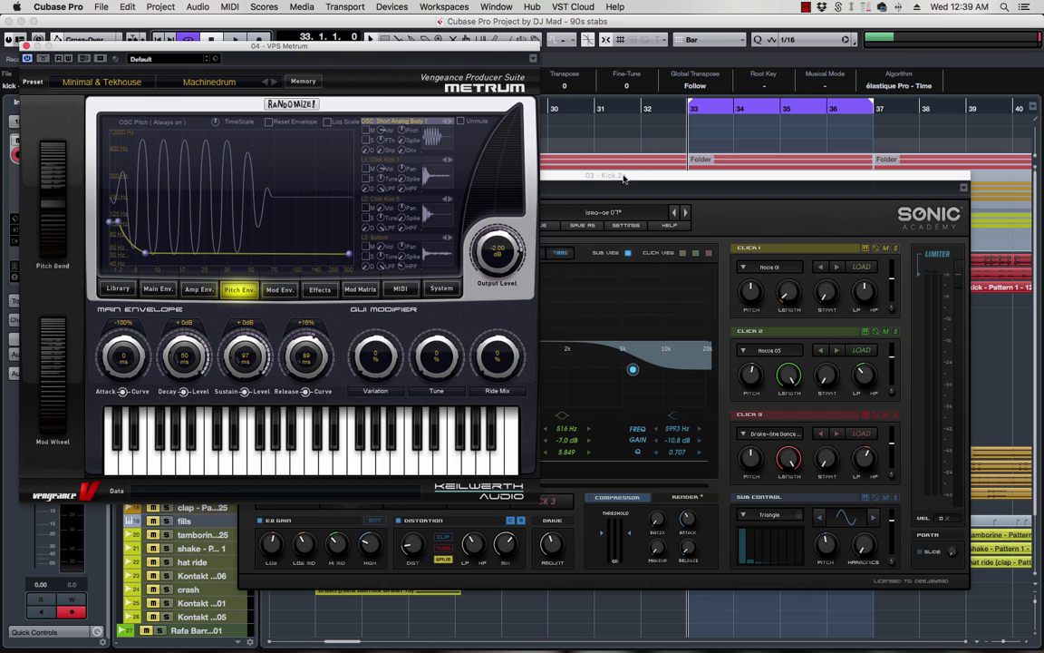
left_click(562, 174)
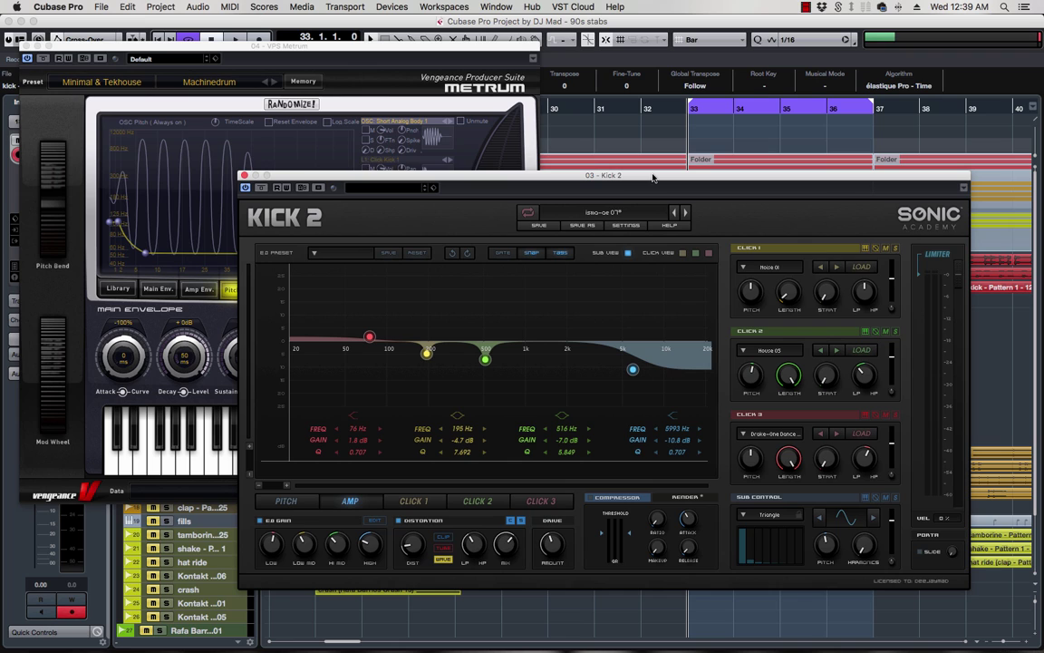
left_click(429, 51)
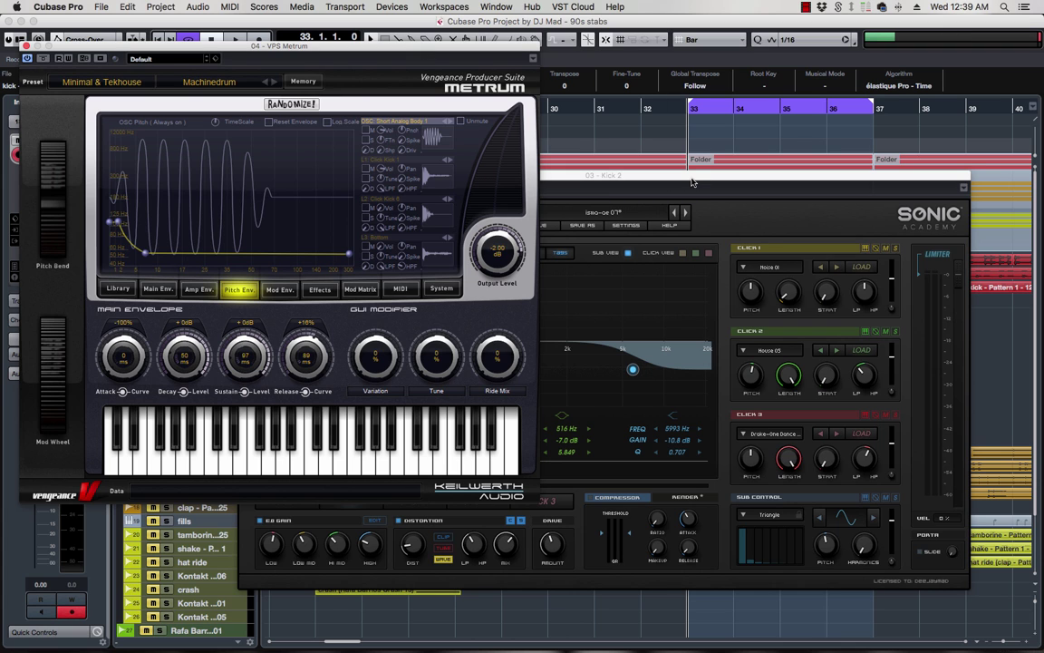
- Switch to Safari, look through the Digital Wax label's latest releases on Traxsource, and return to Cubase
mouse_move(350, 638)
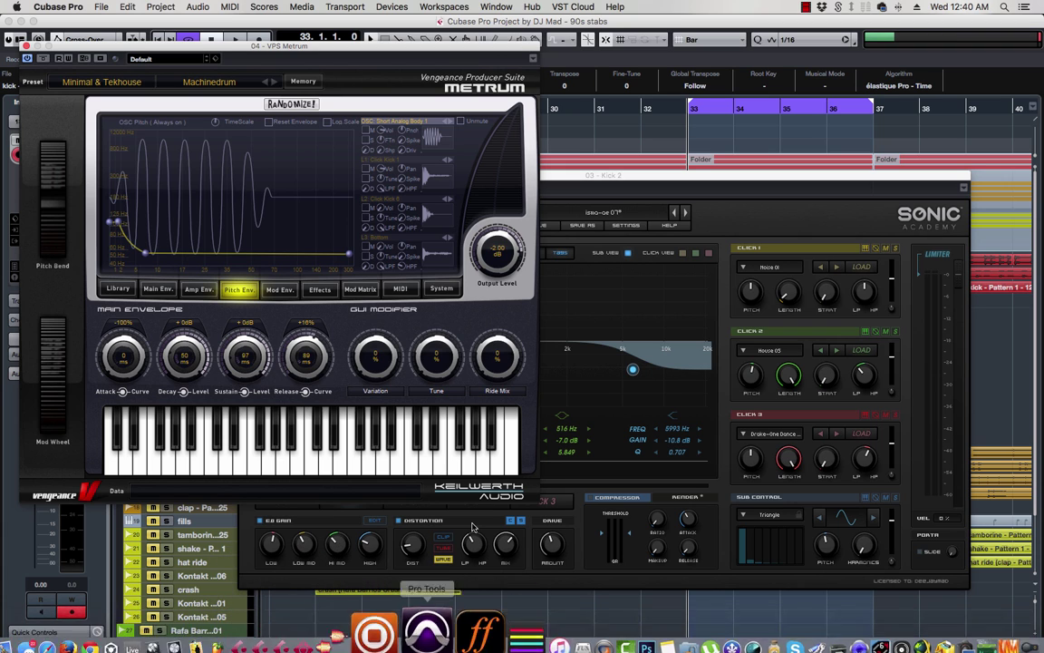
key("super+Tab")
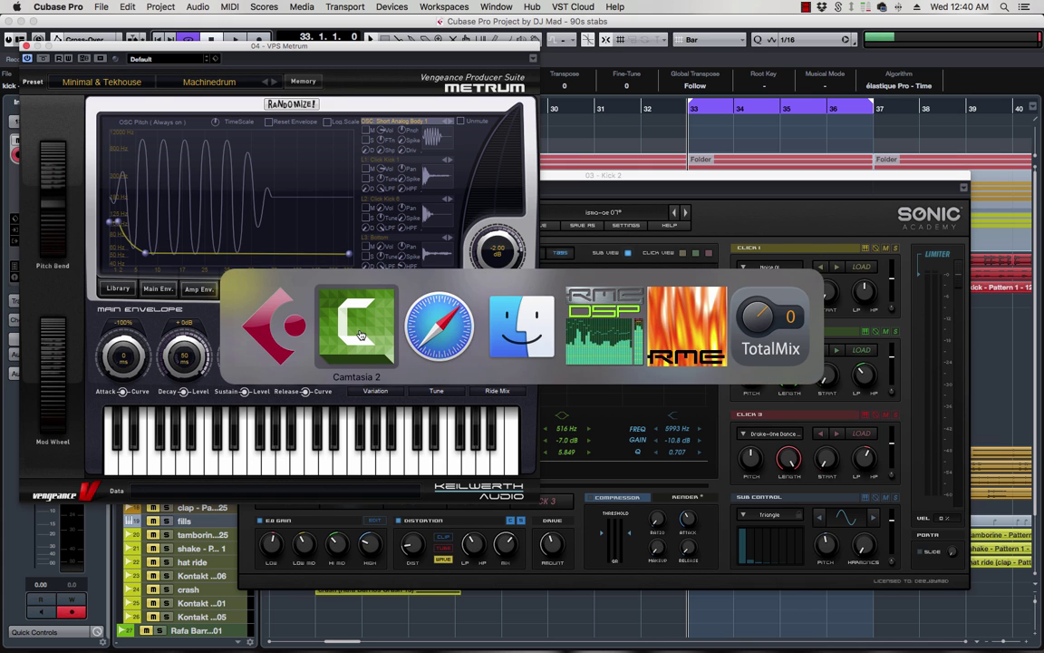
left_click(444, 326)
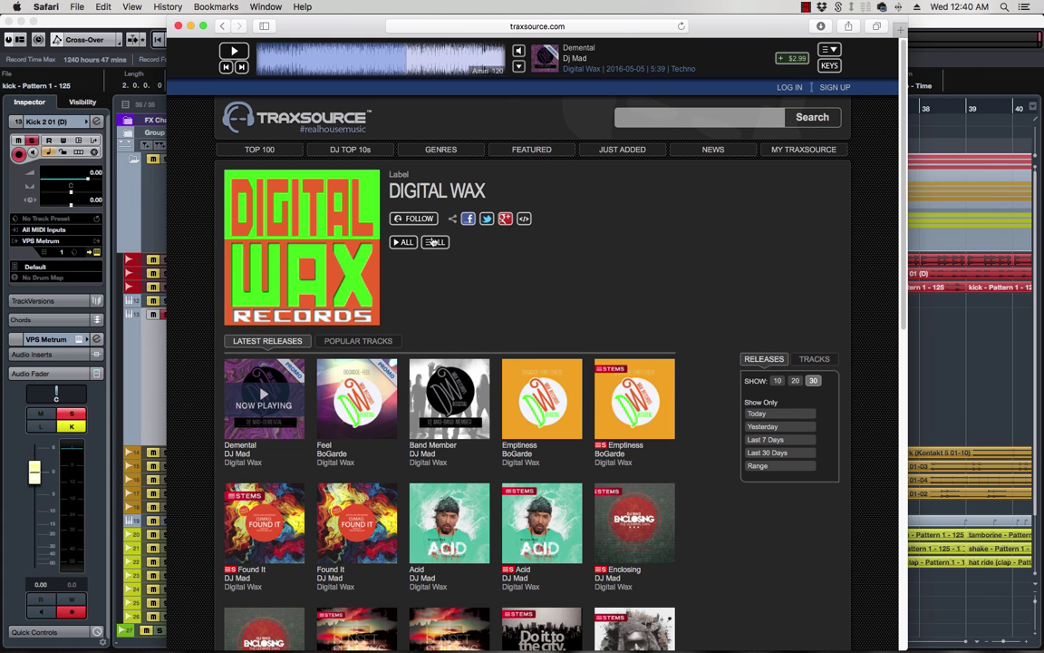
scroll(584, 202, "down", 1)
scroll(584, 202, "down", 10)
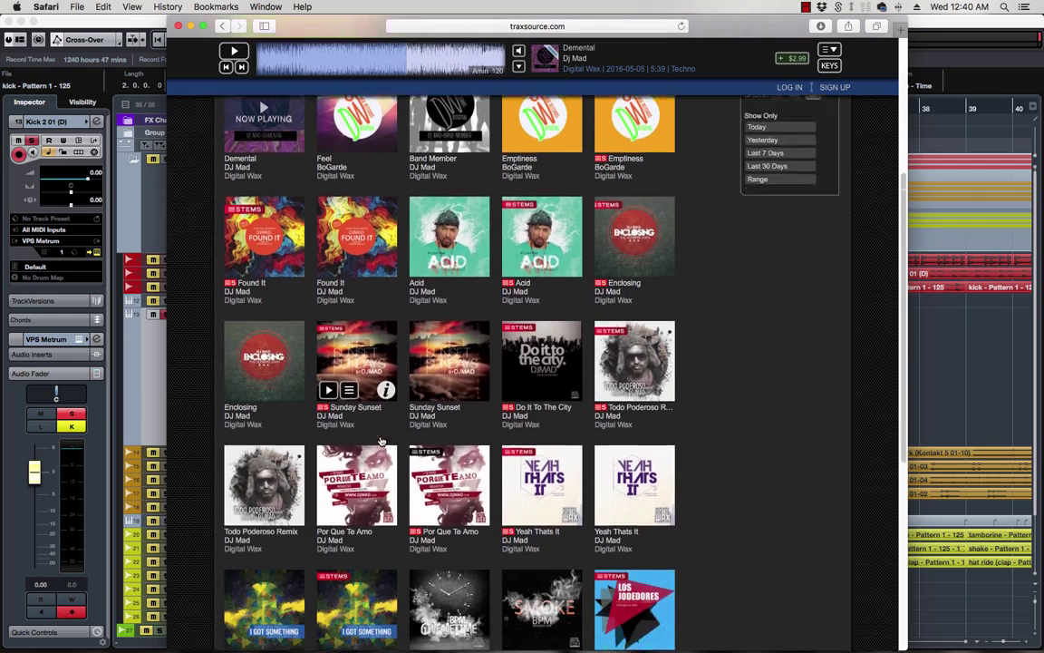
scroll(380, 441, "up", 7)
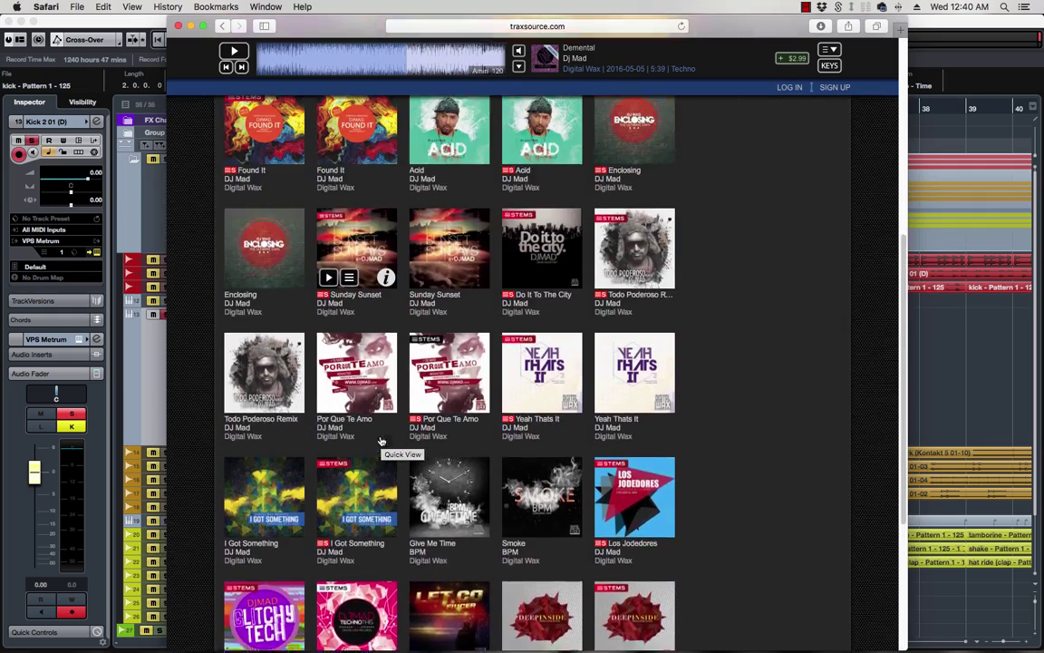
scroll(380, 441, "up", 3)
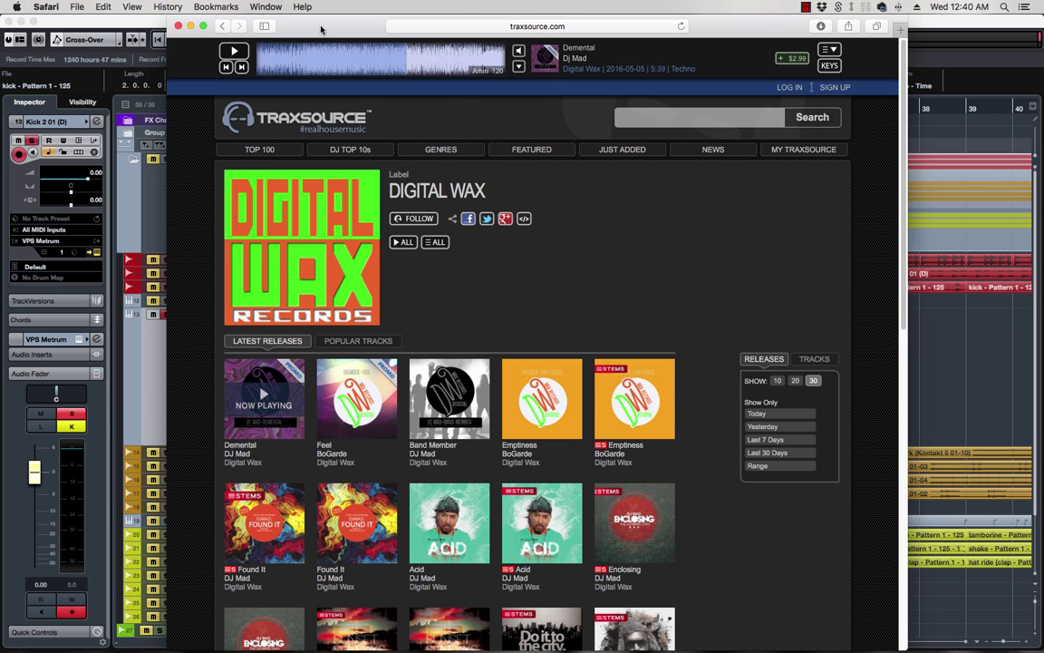
key("super+Tab")
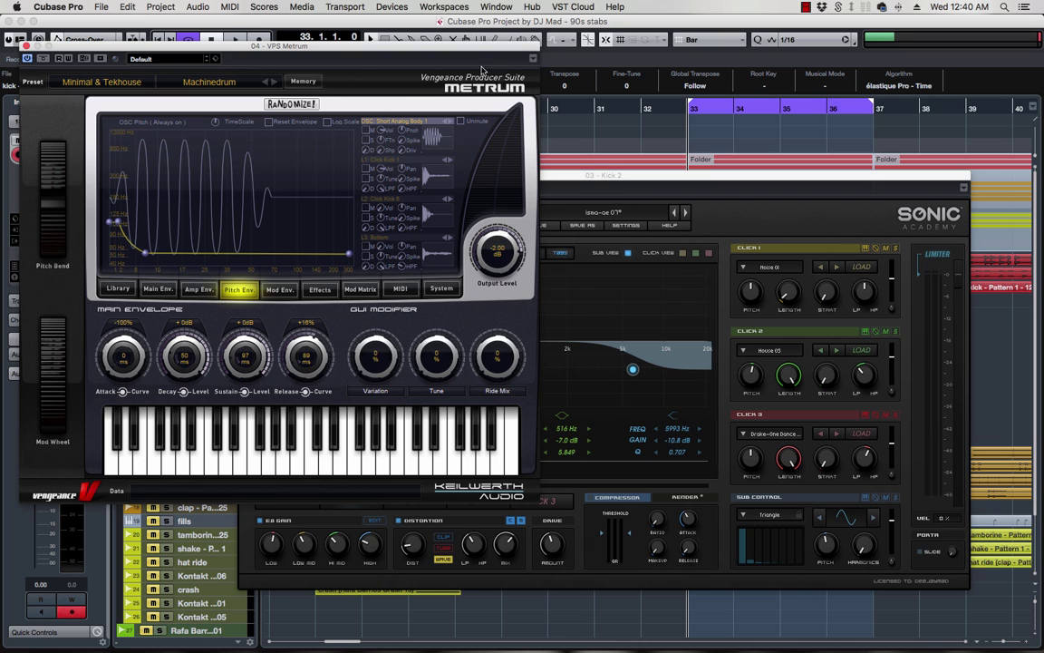
left_click(807, 7)
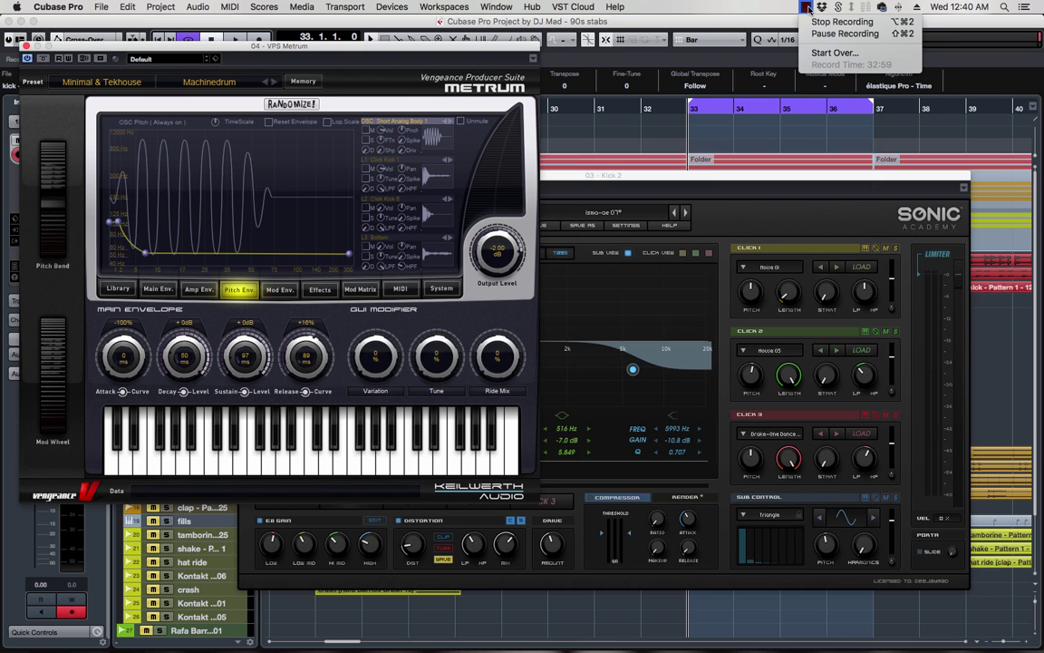